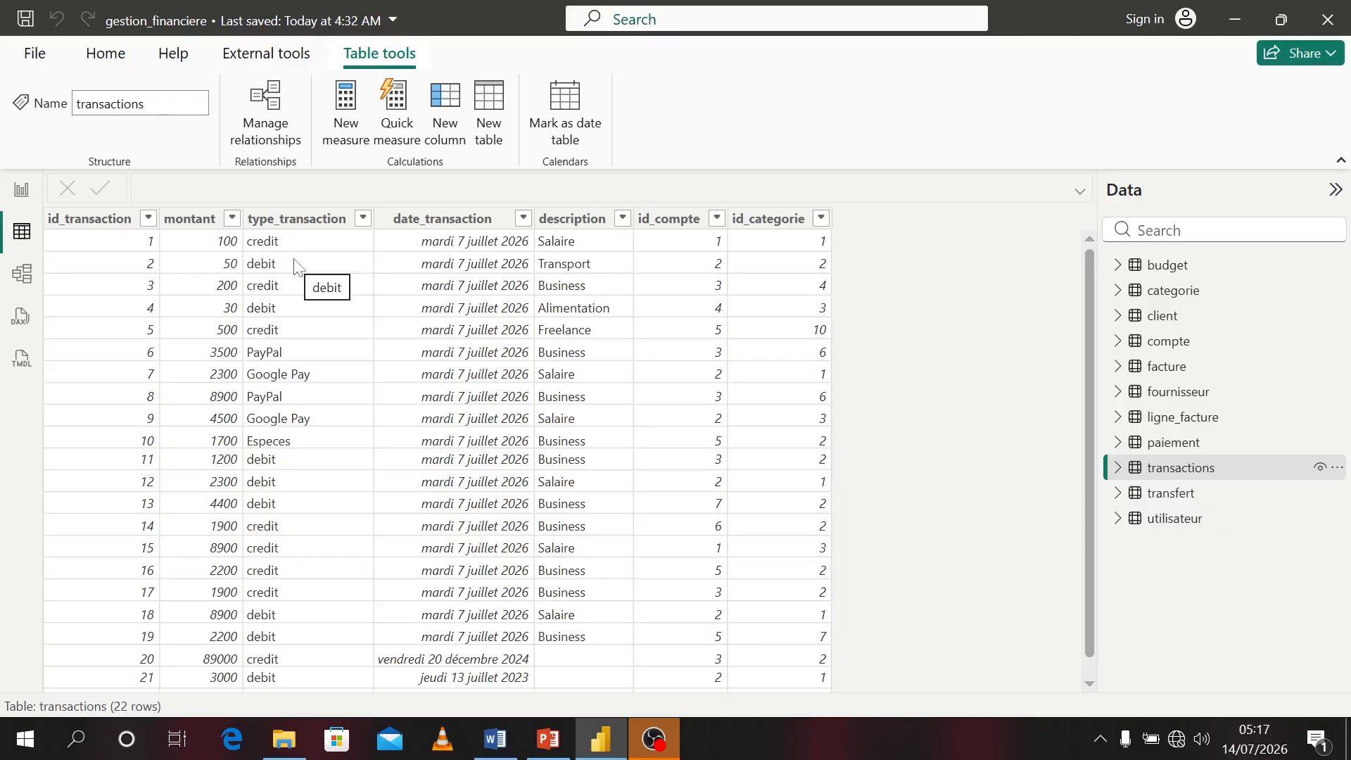
- Start a new measure in the transactions table of the report, named Total Crédit, with its formula opening with the CALCULATE function
{"action": "left_click", "coordinate": [21, 190]}
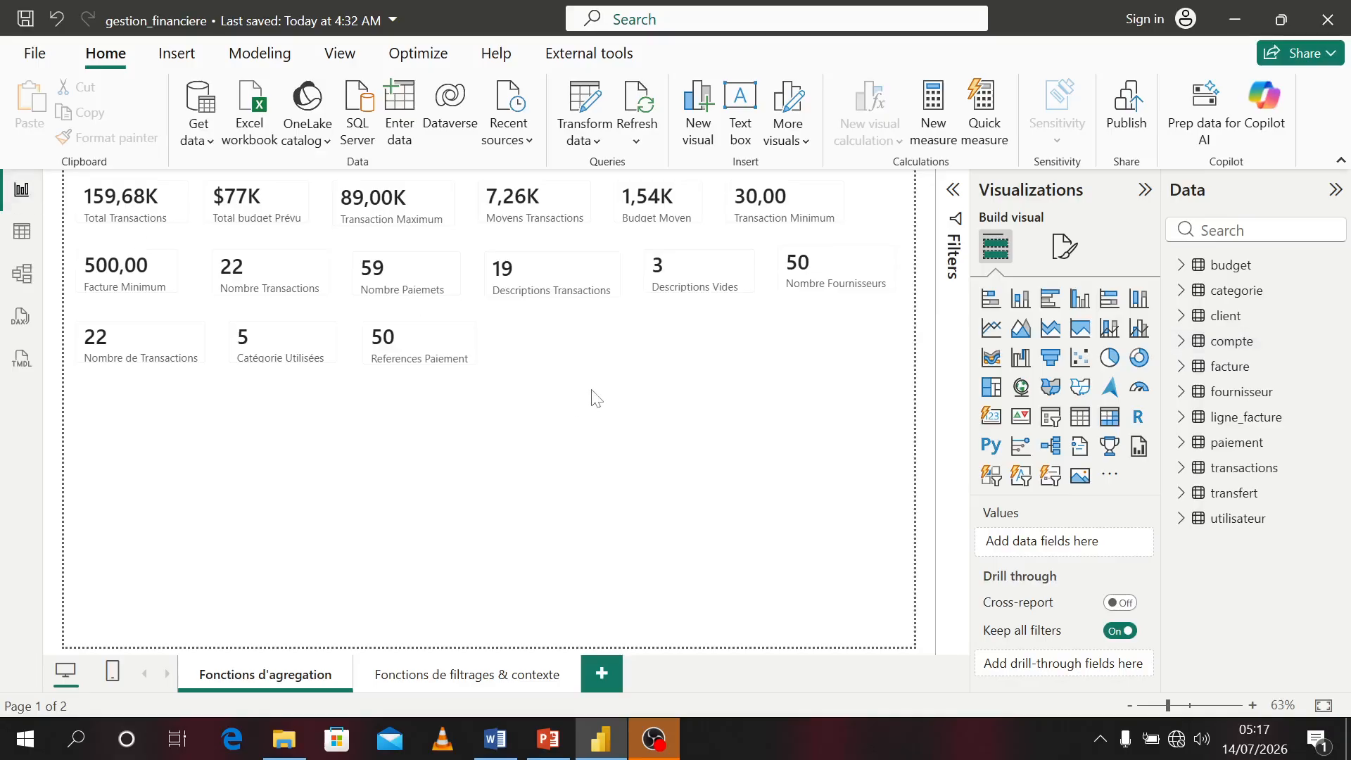
{"action": "right_click", "coordinate": [1235, 475]}
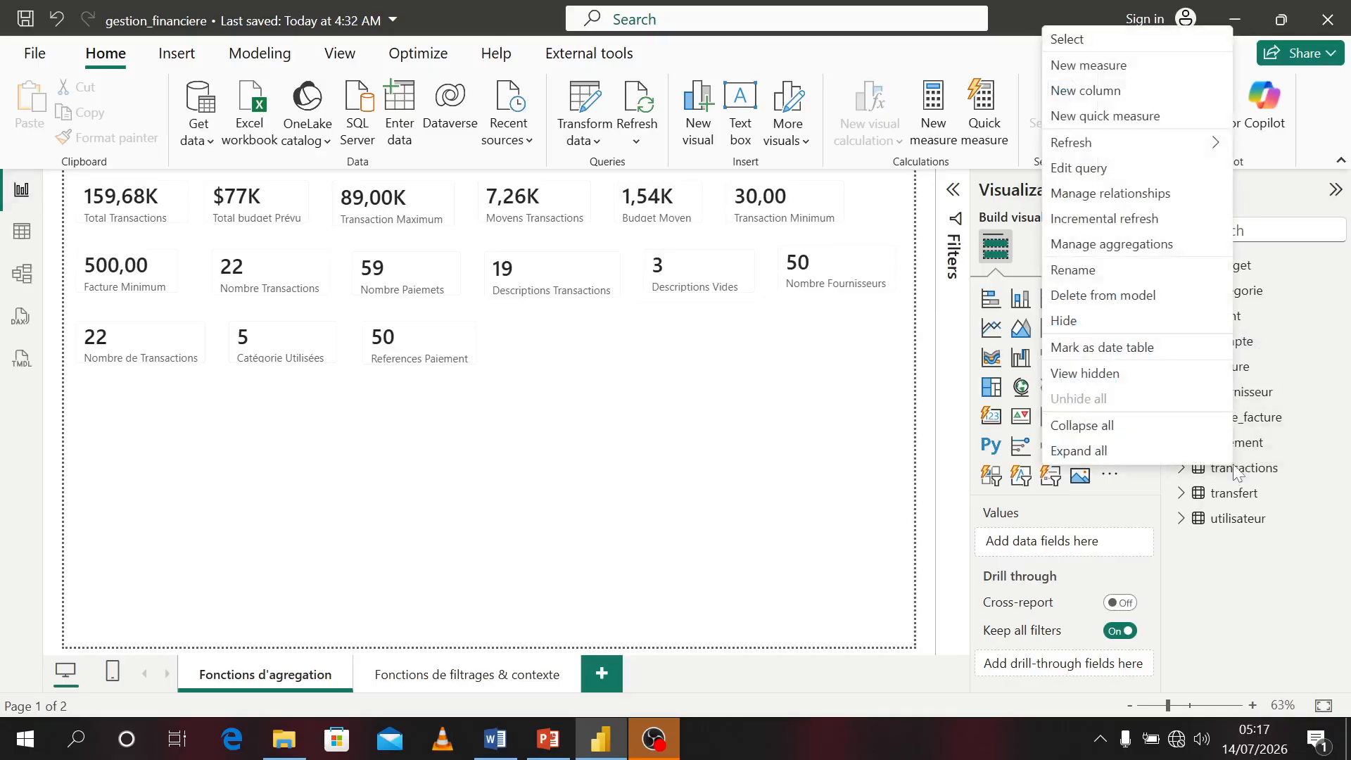
{"action": "left_click", "coordinate": [1071, 71]}
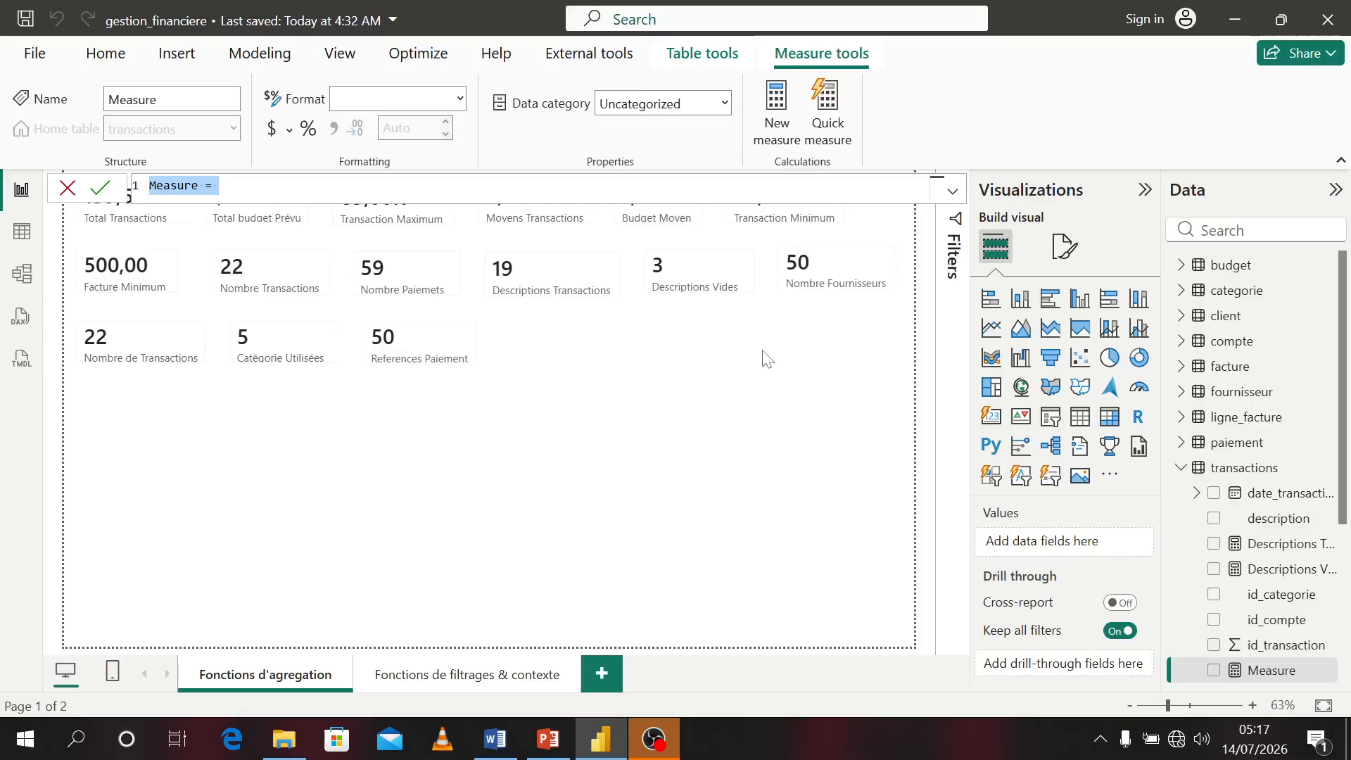
{"action": "type", "text": "To"}
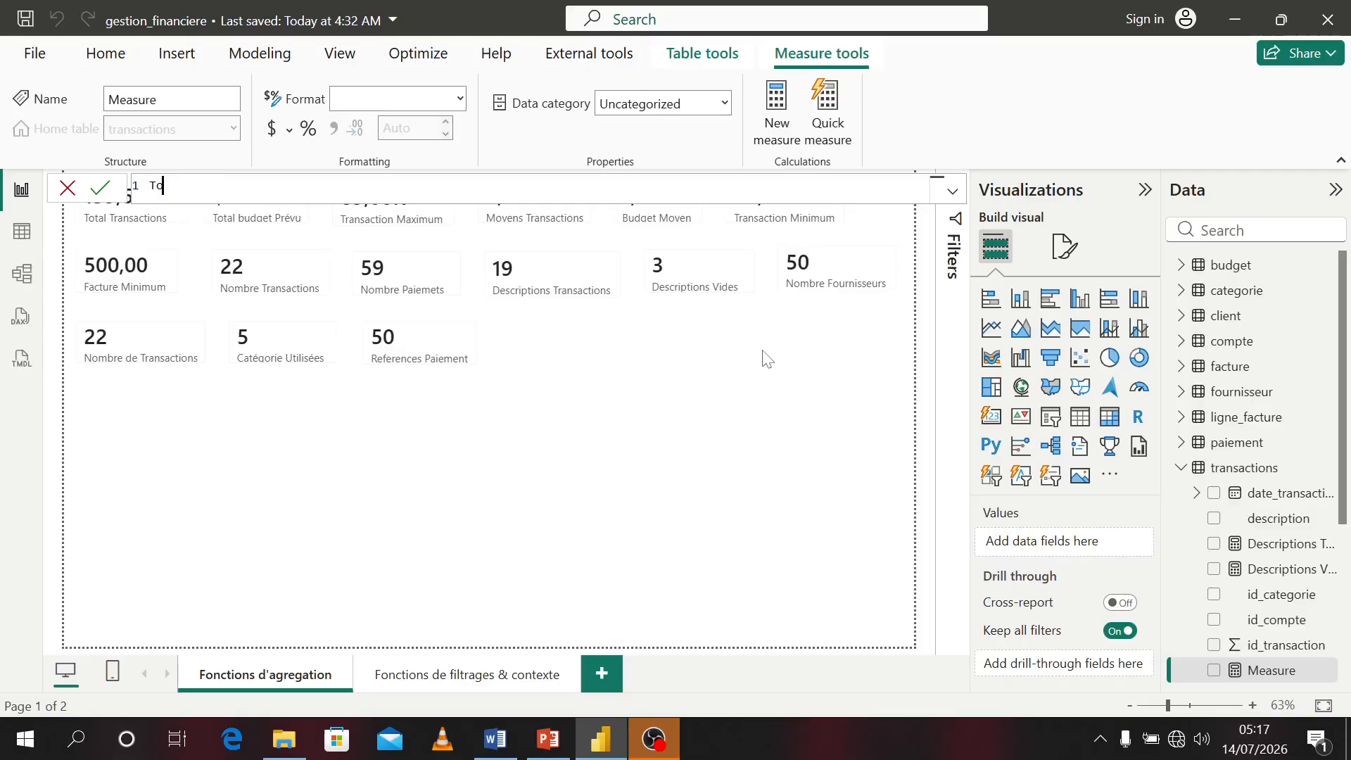
{"action": "type", "text": "ta"}
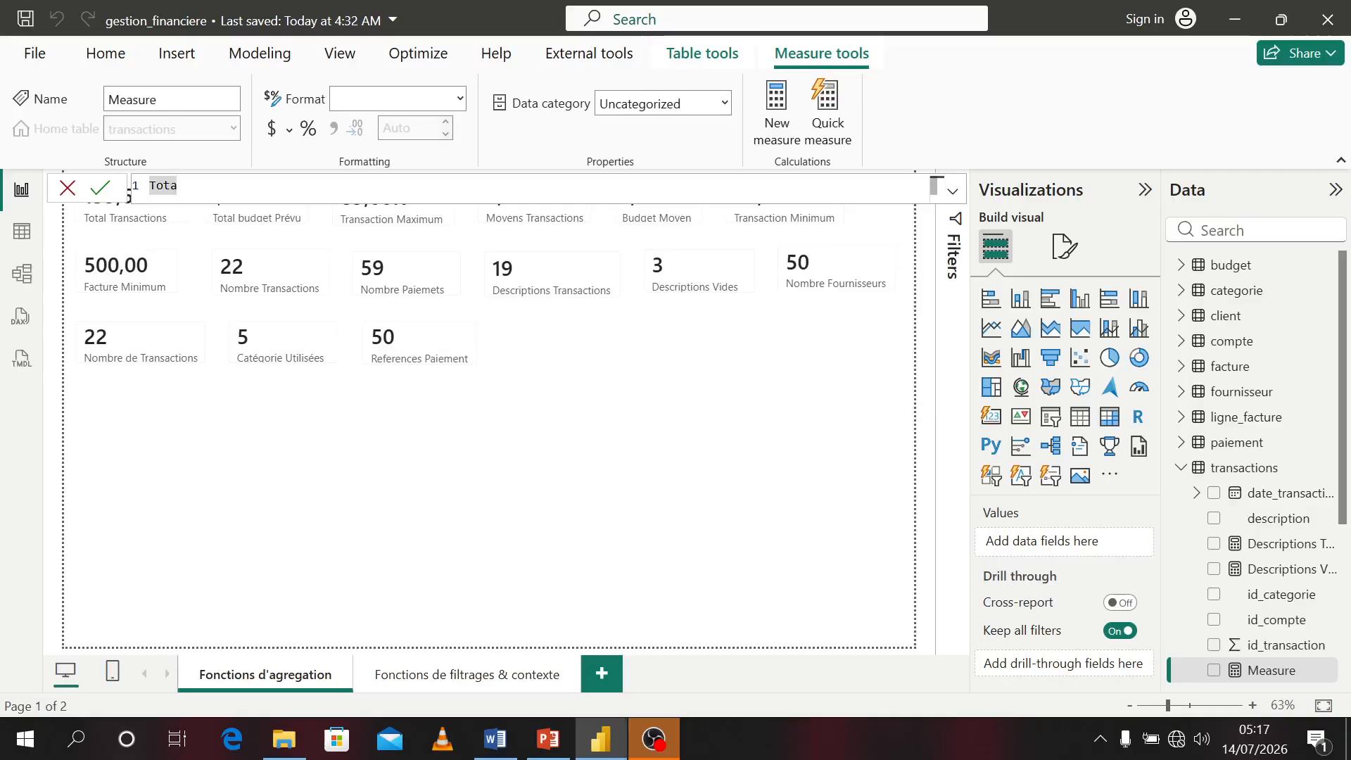
{"action": "type", "text": "l C"}
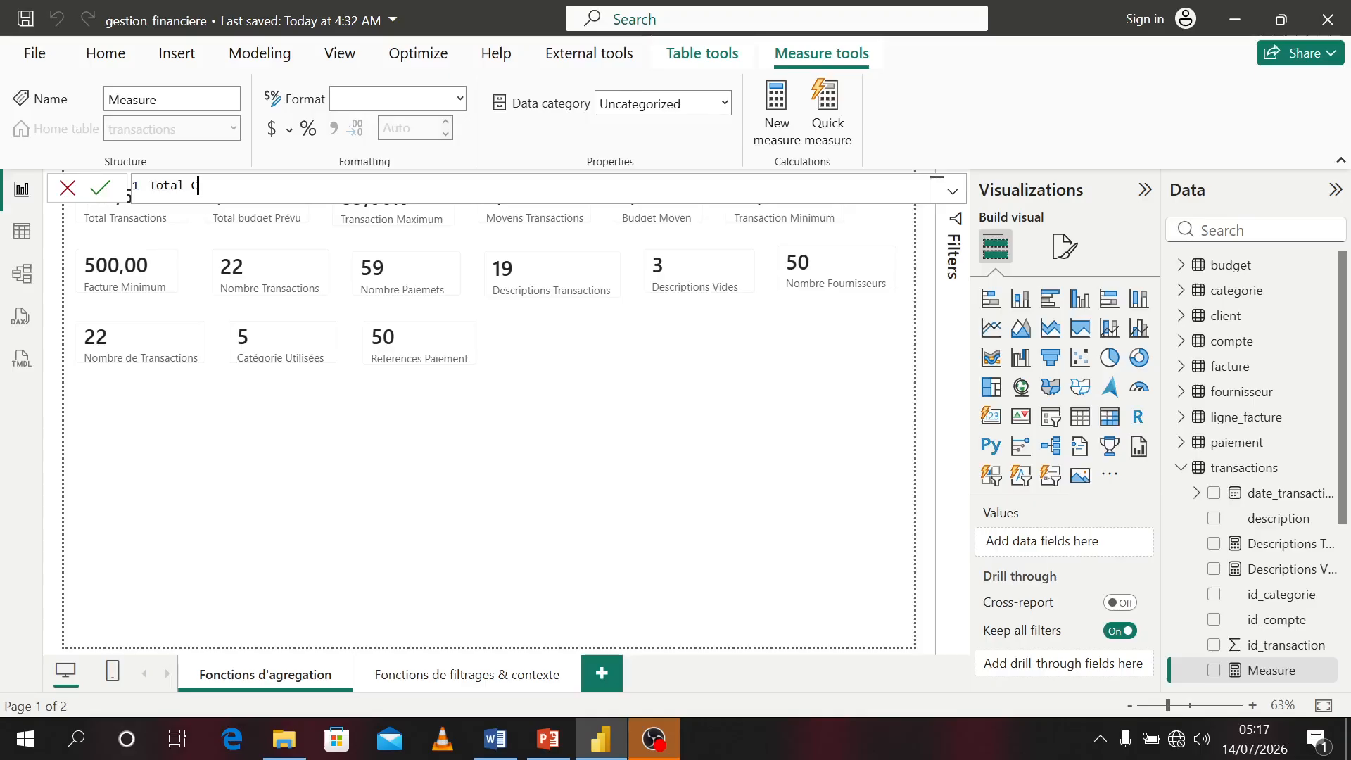
{"action": "type", "text": "rédit = CALCULATE("}
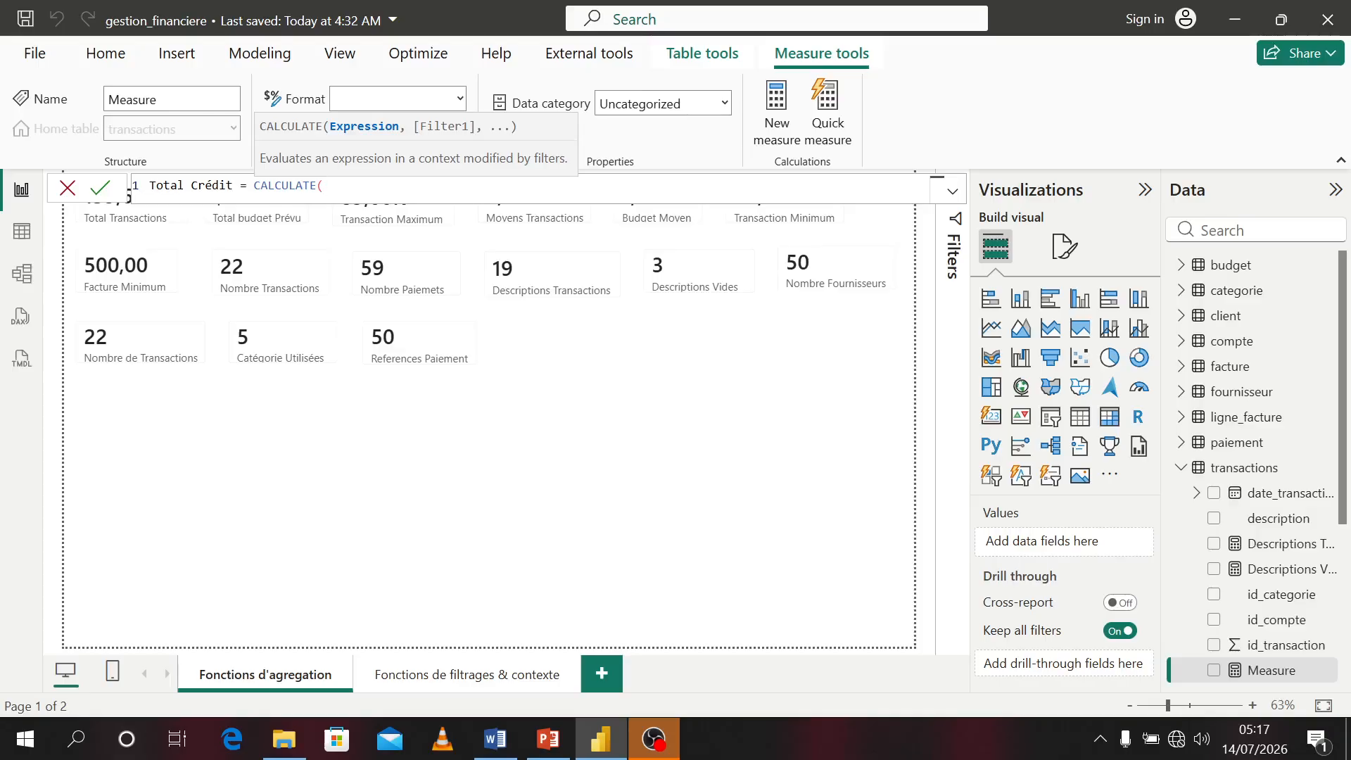
- Enter SUM(transactions[montant]) as the expression that CALCULATE evaluates
{"action": "type", "text": "sum"}
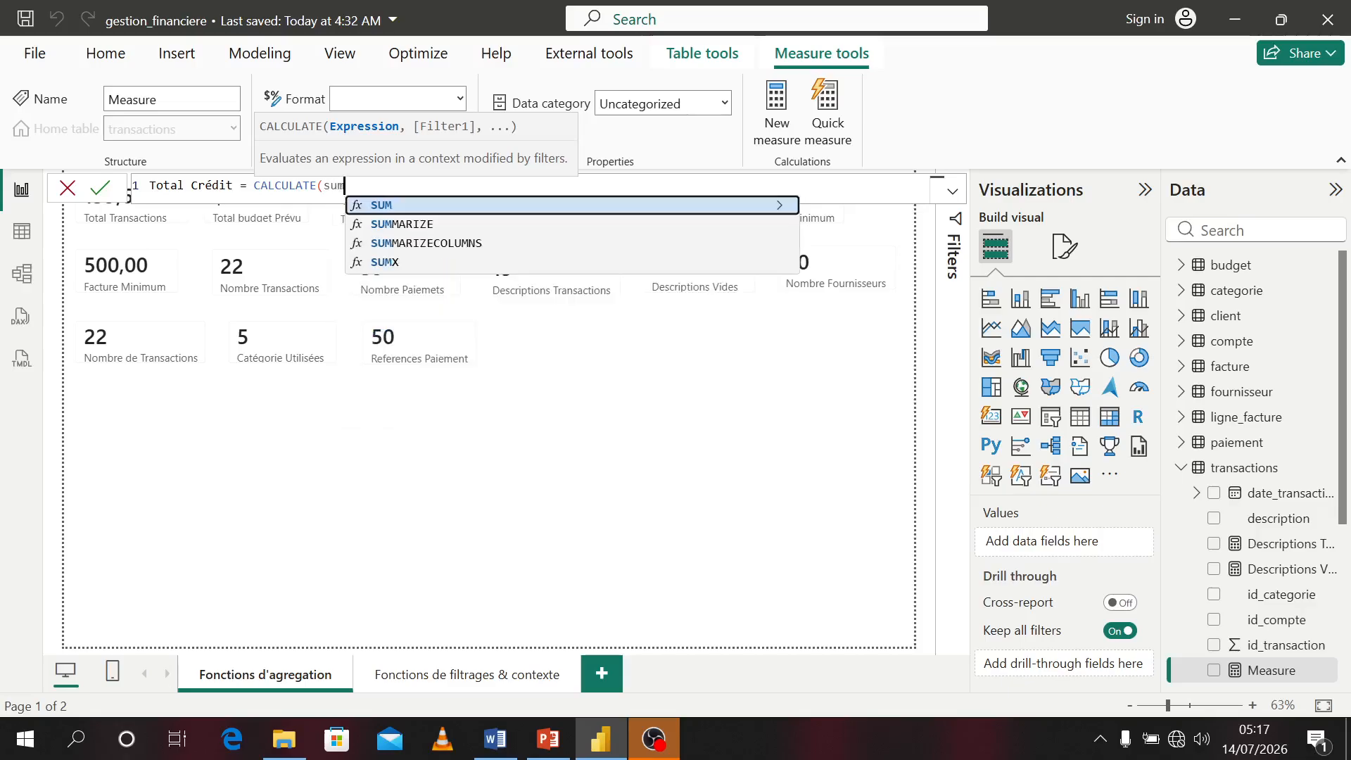
{"action": "key", "text": "Tab"}
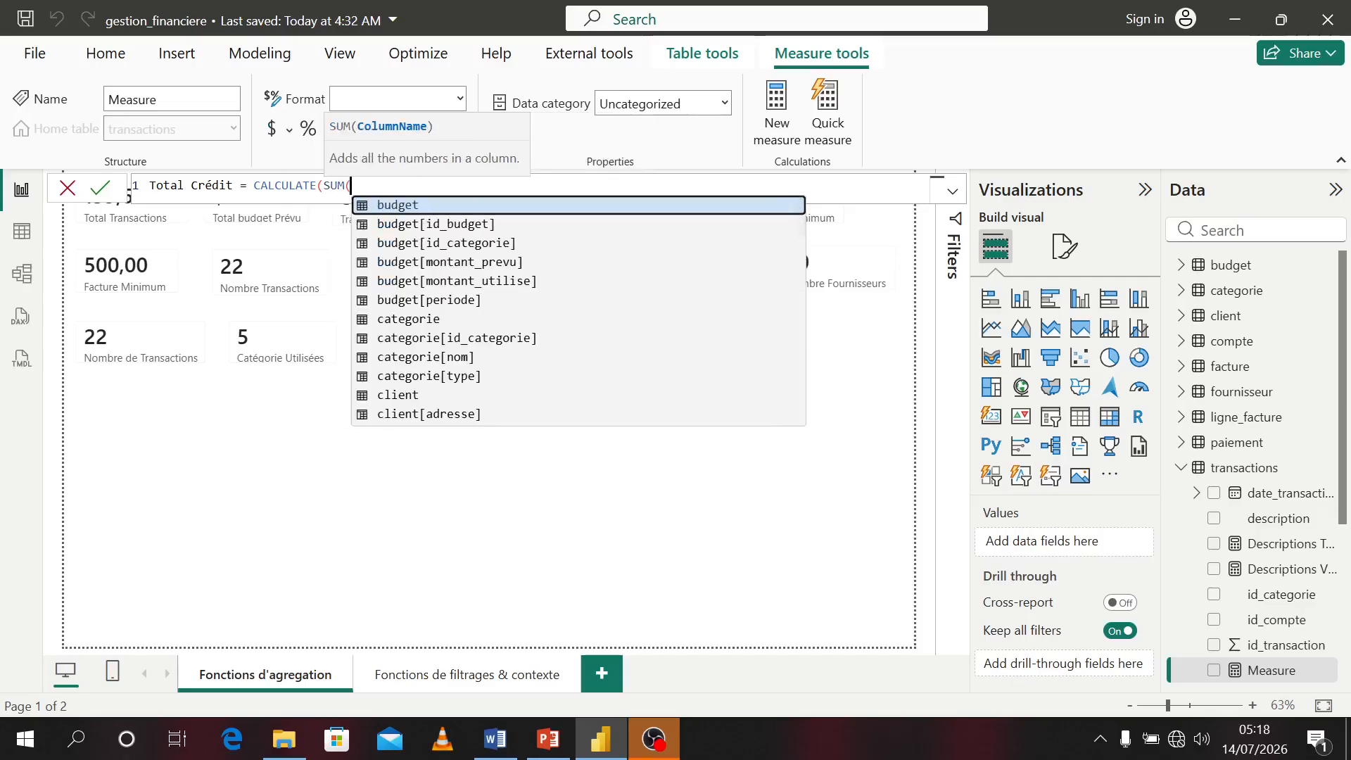
{"action": "type", "text": "mont"}
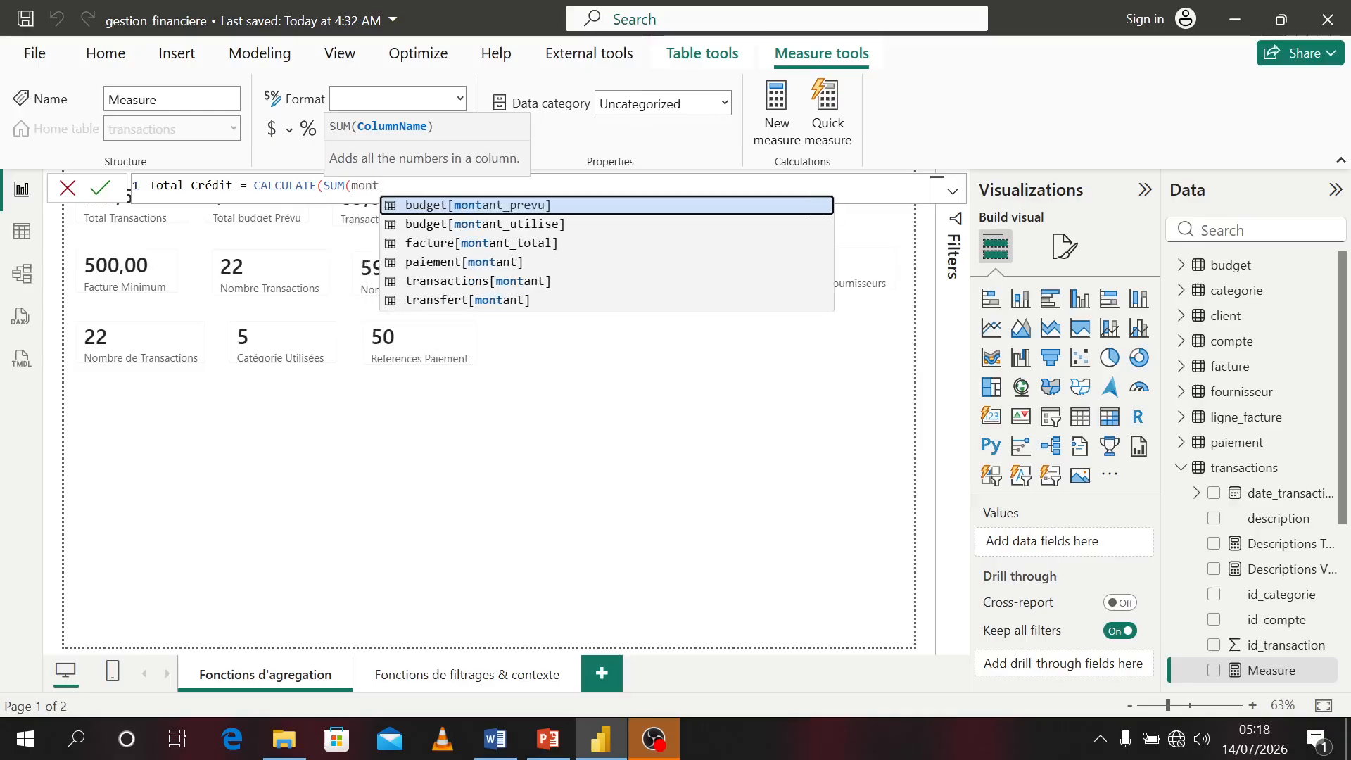
{"action": "key", "text": "Down"}
{"action": "key", "text": "Down"}
{"action": "key", "text": "Down"}
{"action": "key", "text": "Down"}
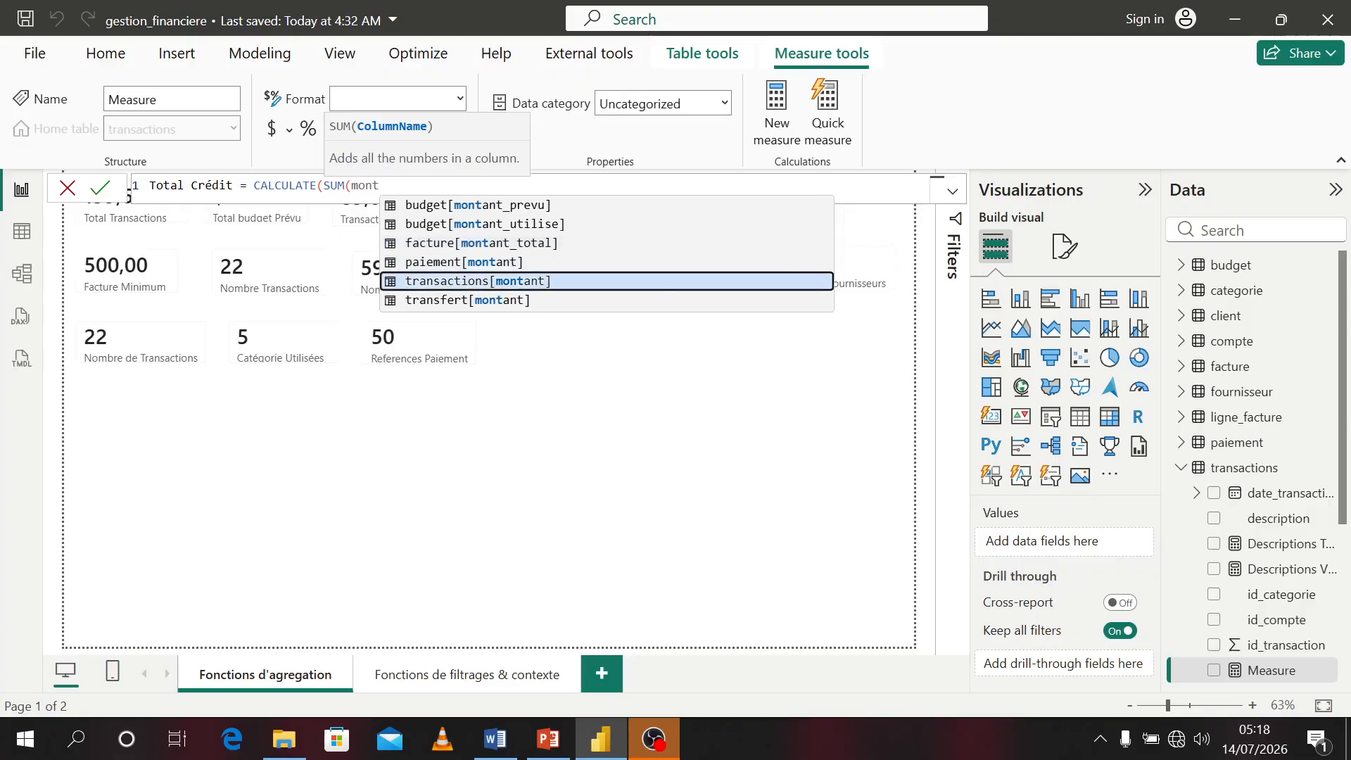
{"action": "key", "text": "Tab"}
{"action": "type", "text": ")"}
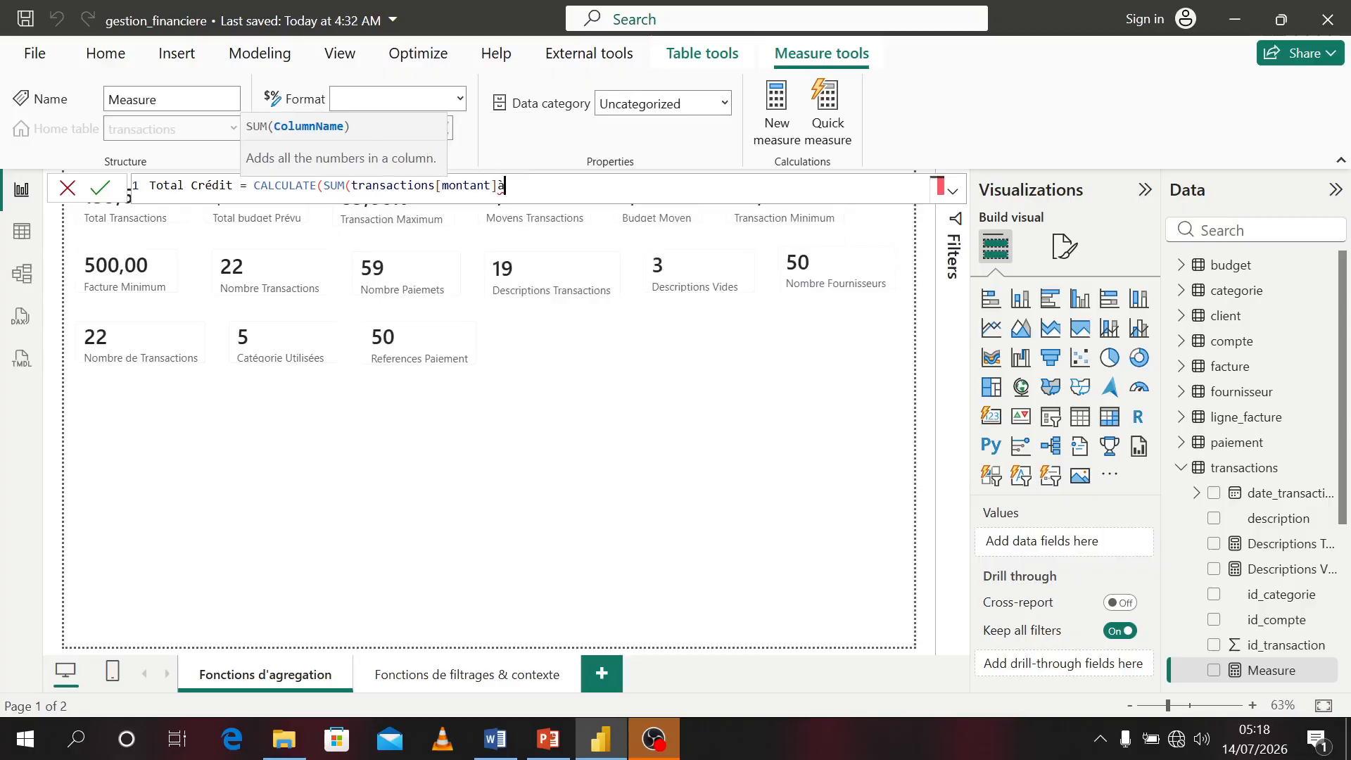
- Add the filter transactions[type_transaction] = "credit" to the CALCULATE formula and commit the measure
{"action": "type", "text": ","}
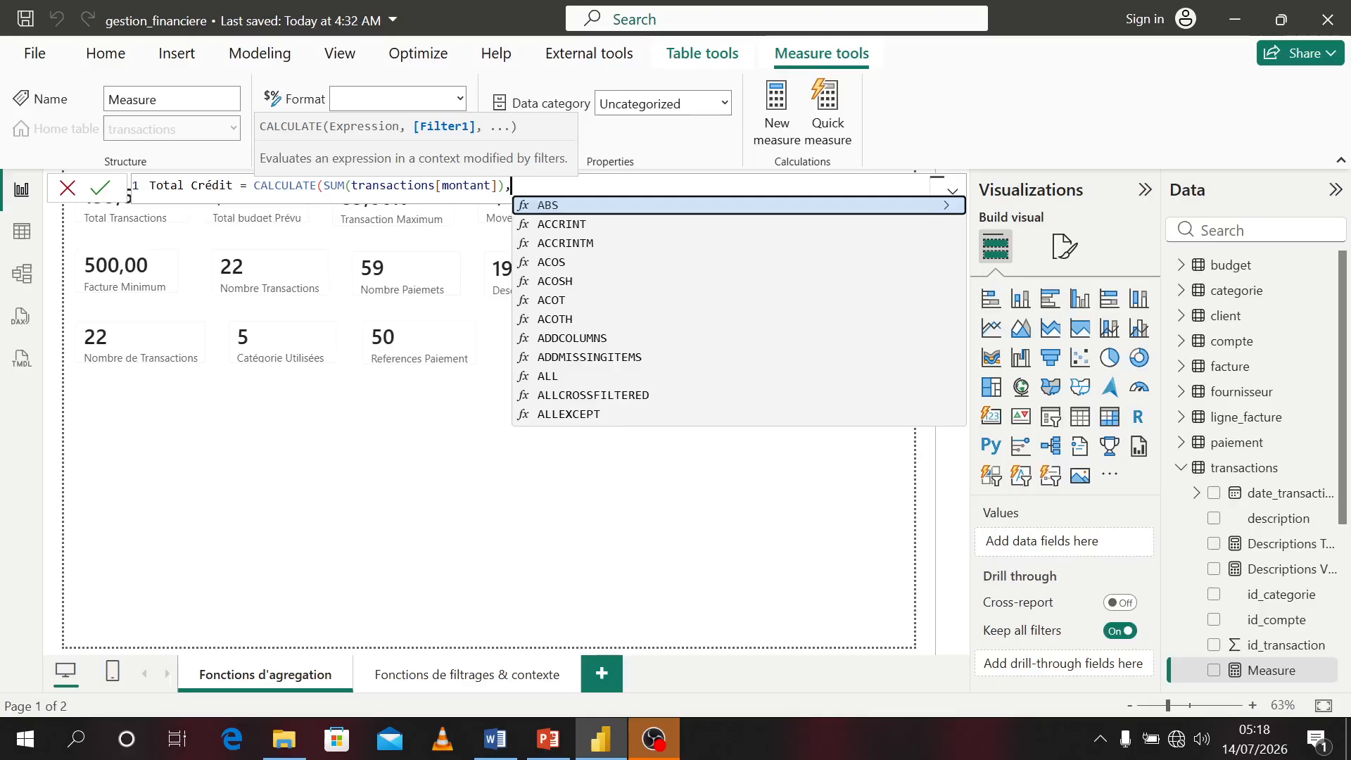
{"action": "type", "text": "type"}
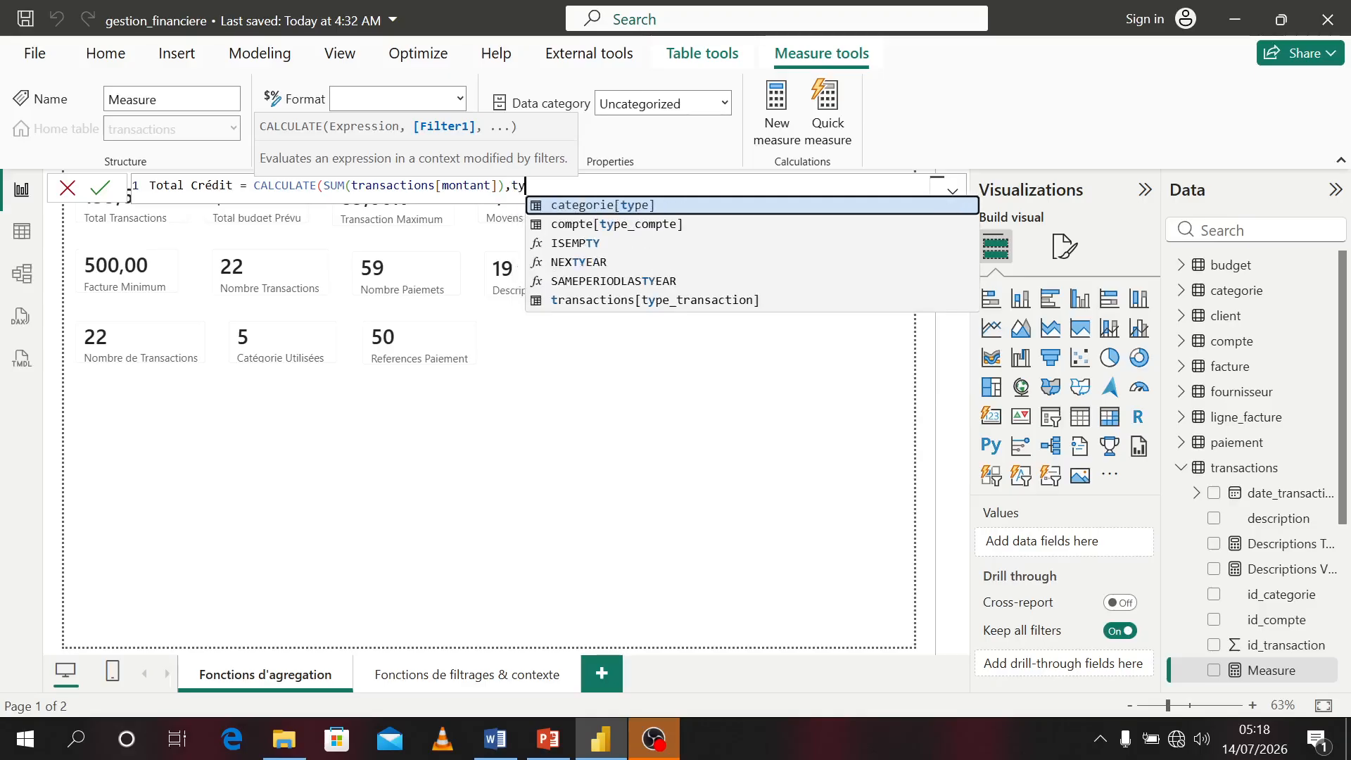
{"action": "key", "text": "Down"}
{"action": "key", "text": "Down"}
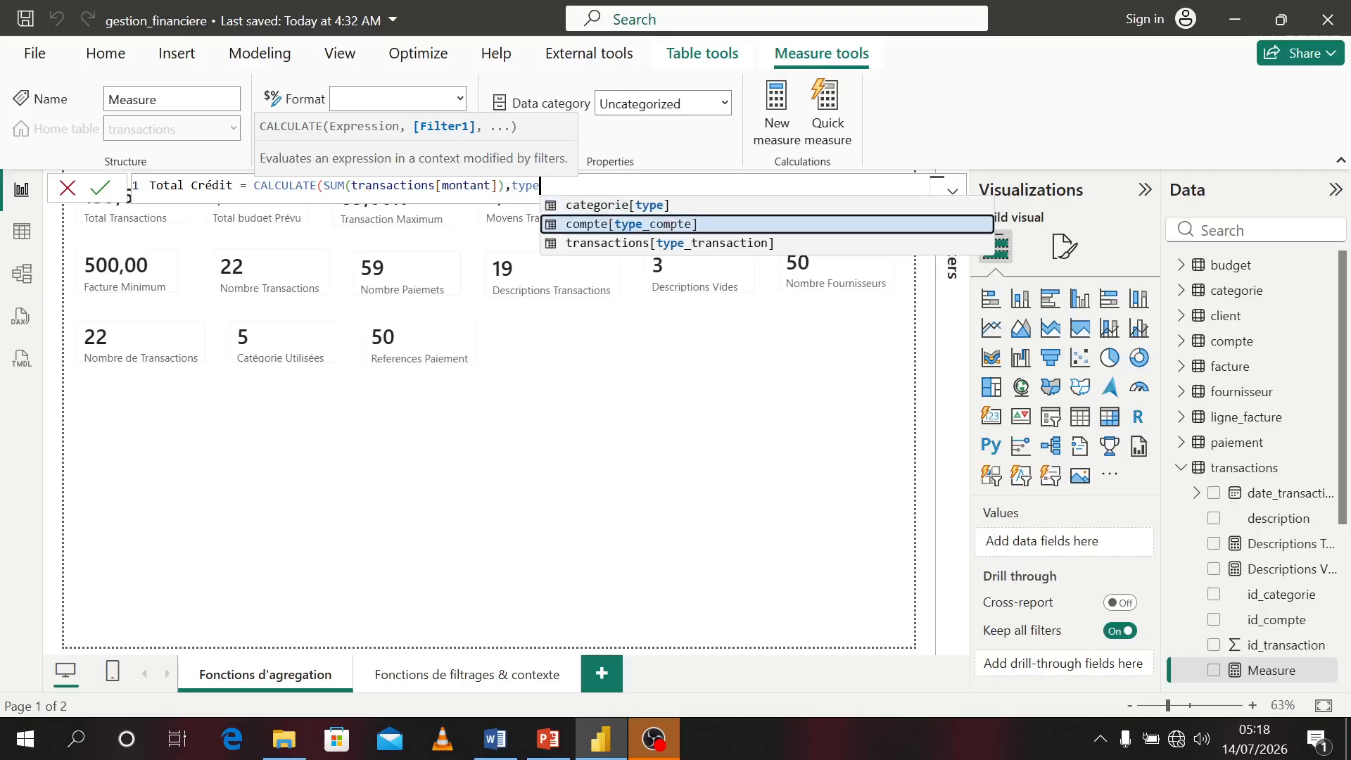
{"action": "key", "text": "Tab"}
{"action": "type", "text": "="}
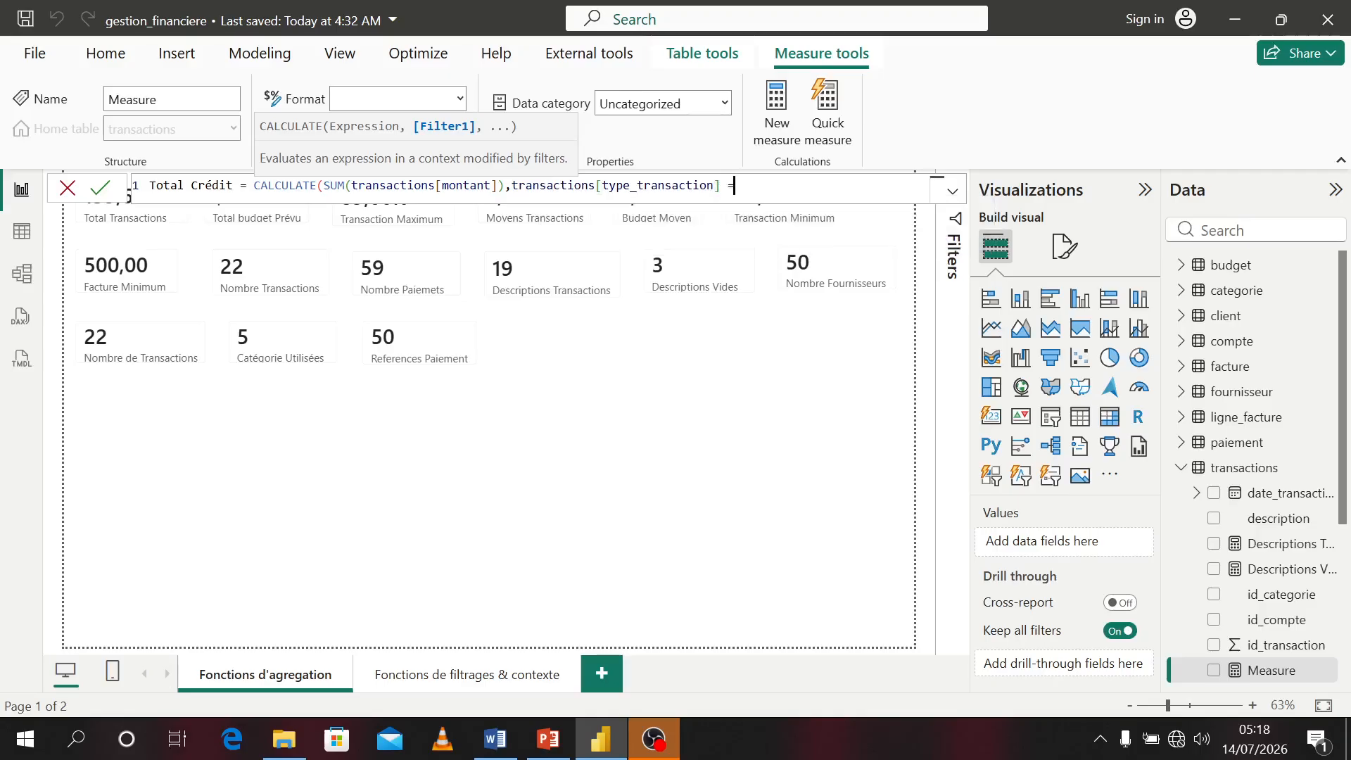
{"action": "type", "text": " \"c"}
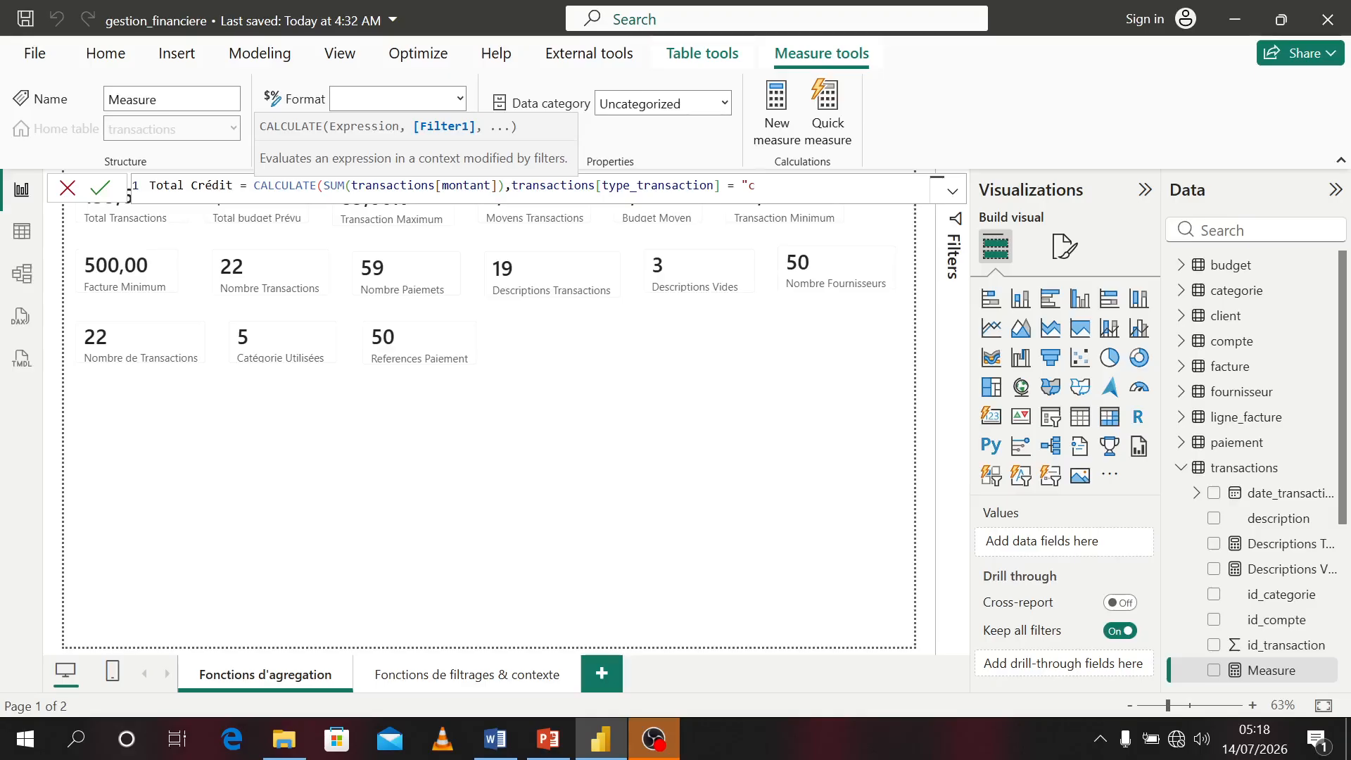
{"action": "type", "text": "redité"}
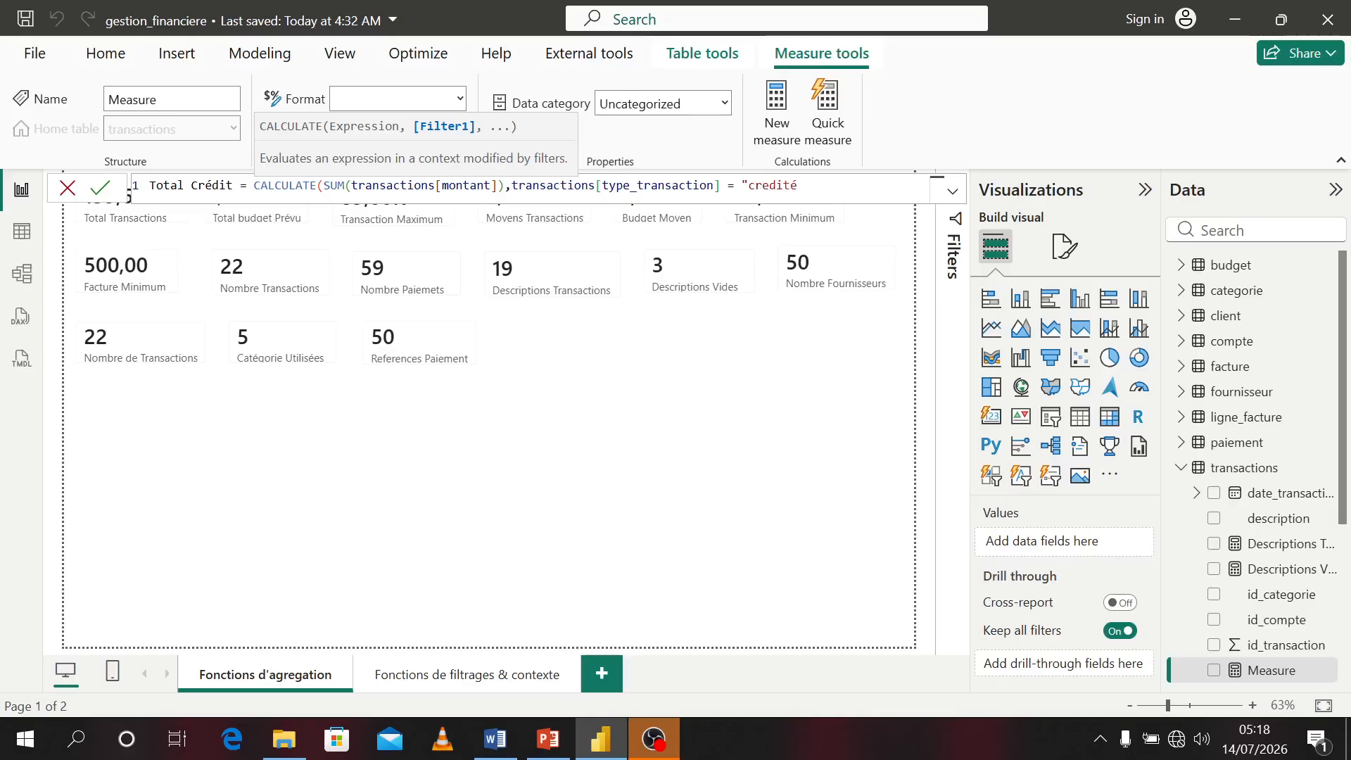
{"action": "key", "text": "BackSpace"}
{"action": "type", "text": "\")"}
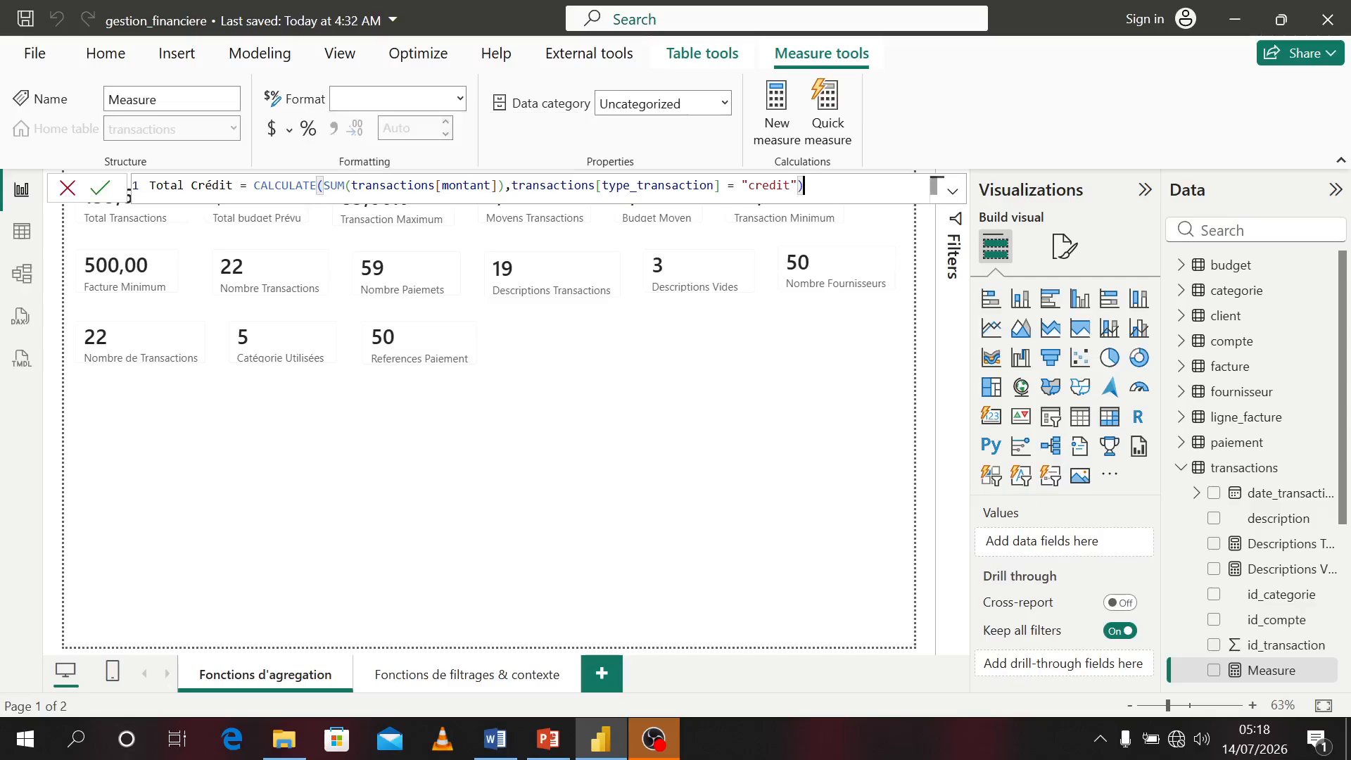
{"action": "key", "text": "Return"}
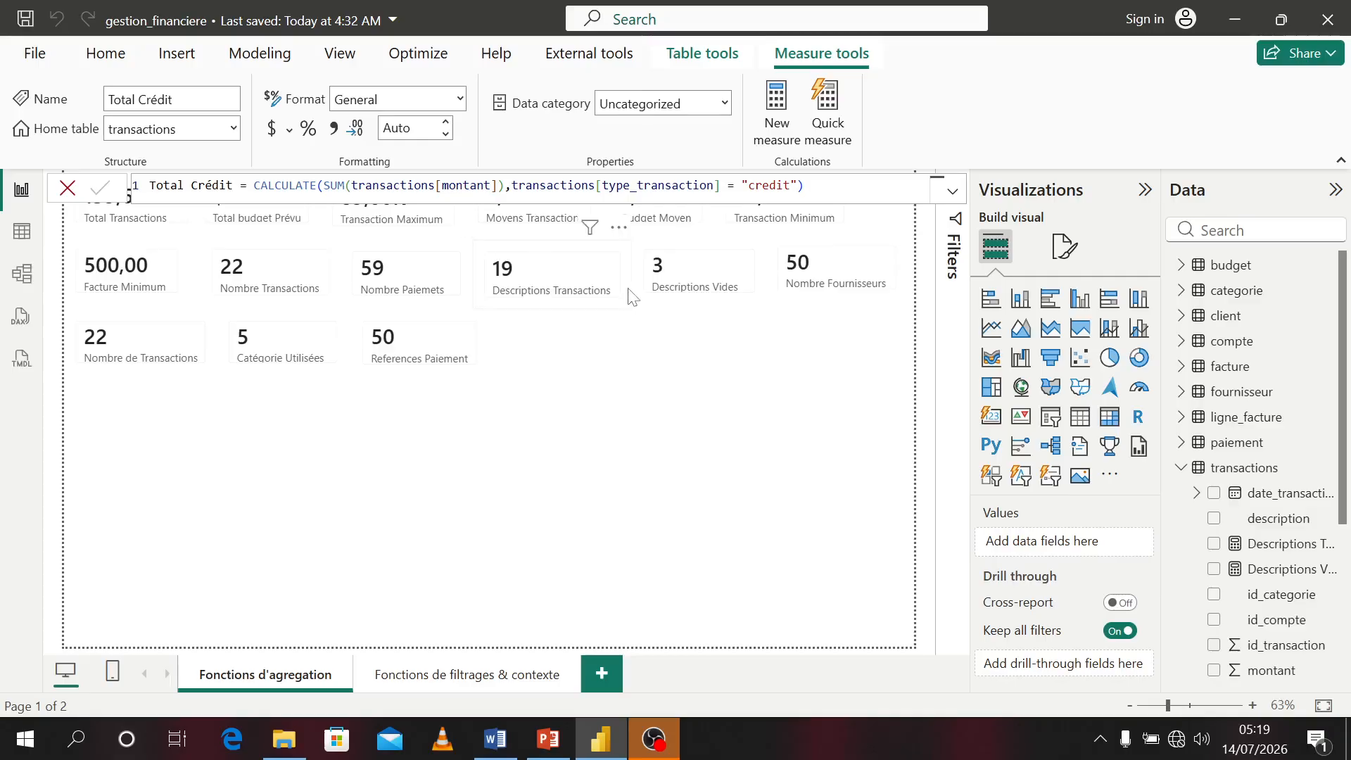
{"action": "scroll", "coordinate": [1277, 524], "scroll_direction": "down", "scroll_amount": 5}
{"action": "left_click", "coordinate": [1215, 578]}
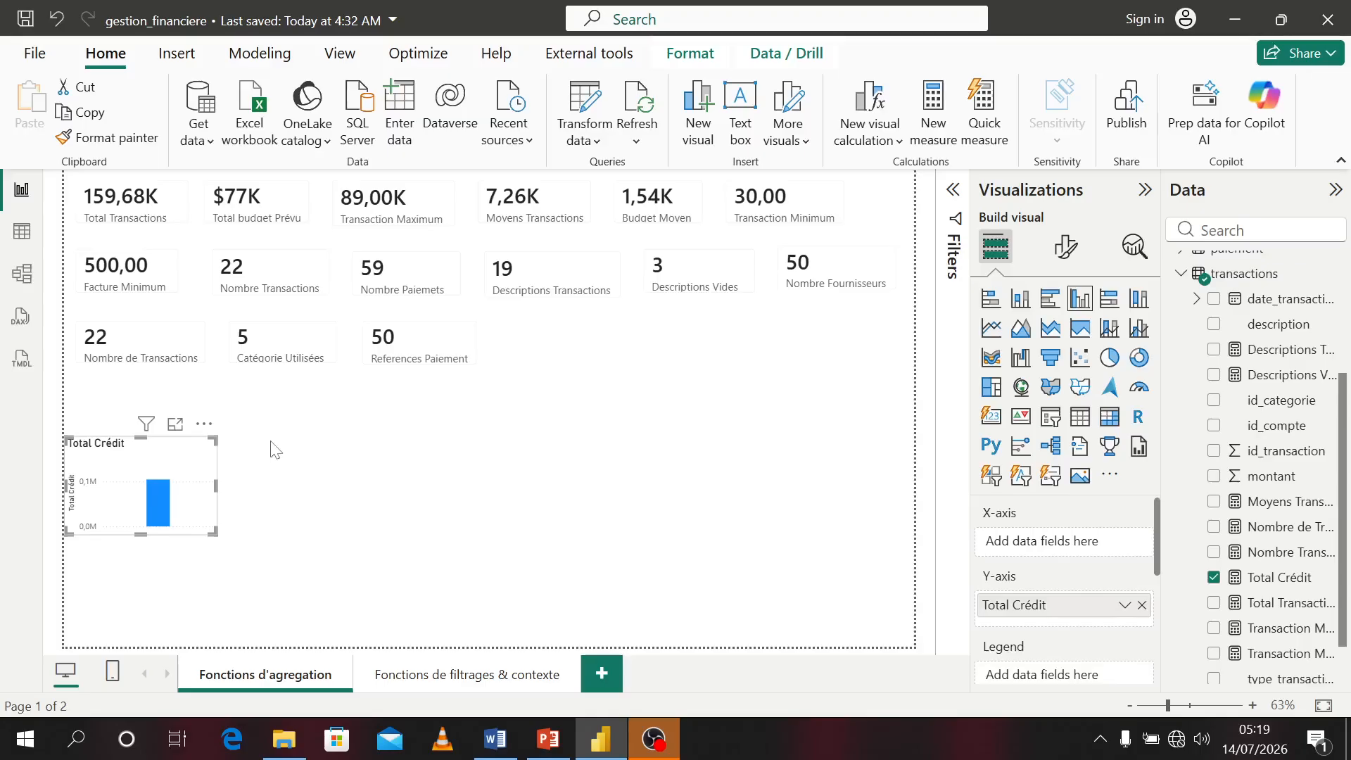
{"action": "key", "text": "Delete"}
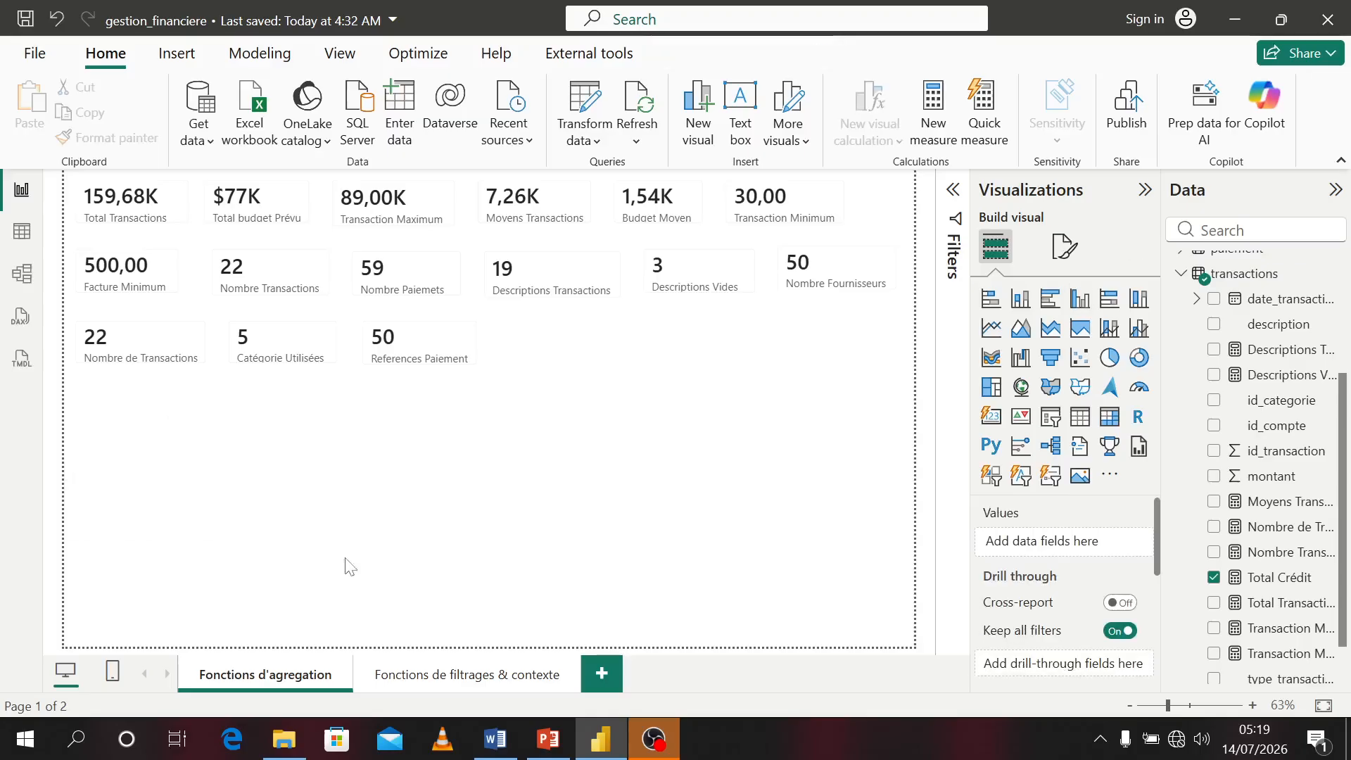
- Show the Total Crédit measure as a card on the Fonctions de filtrages & contexte page and shrink it to fit its content
{"action": "left_click", "coordinate": [415, 676]}
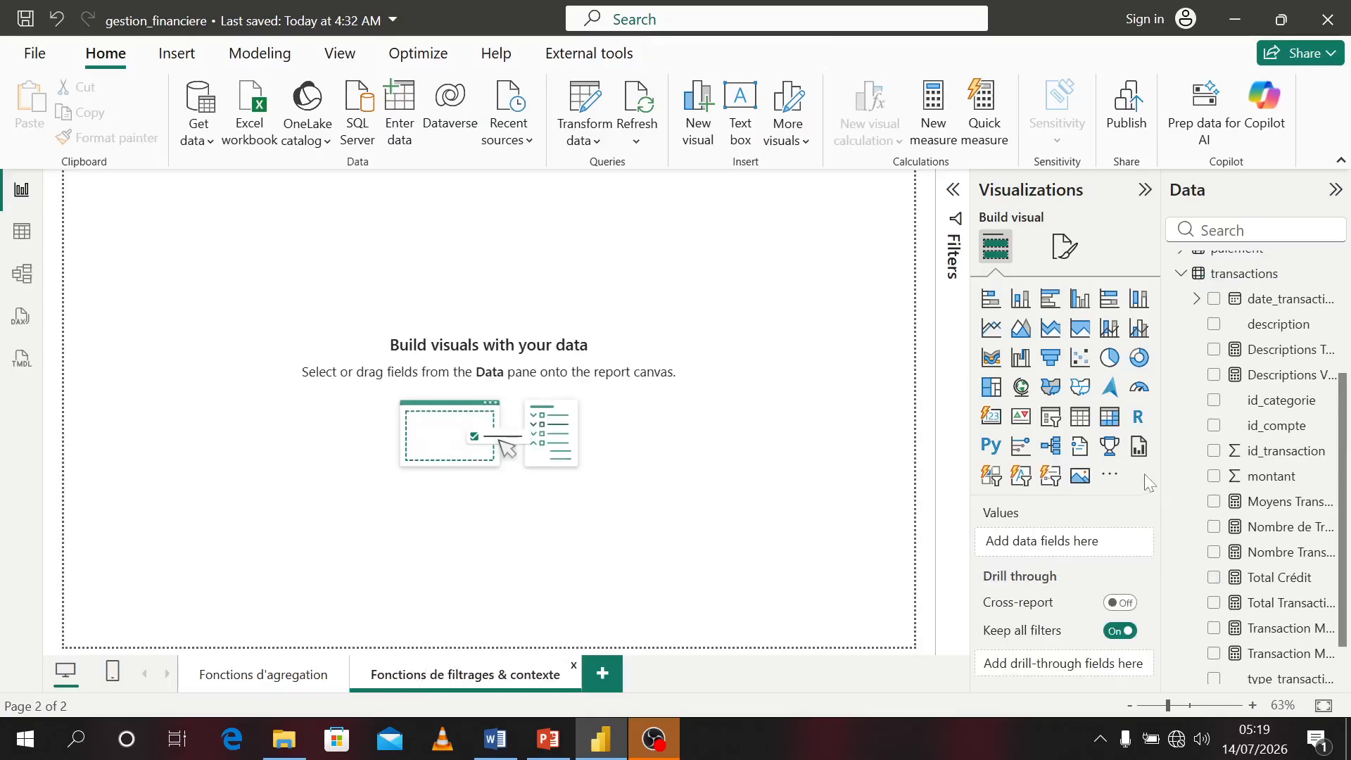
{"action": "left_click", "coordinate": [1215, 579]}
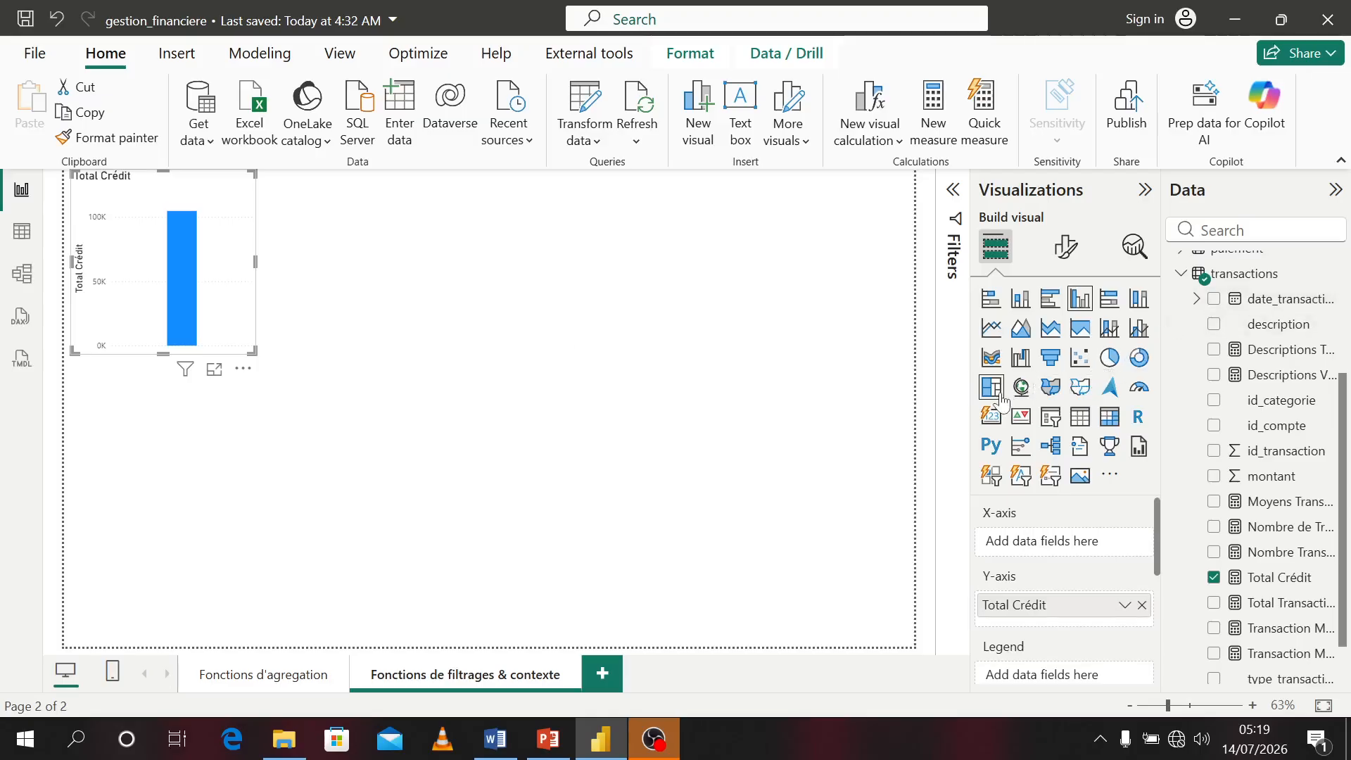
{"action": "left_click", "coordinate": [992, 418]}
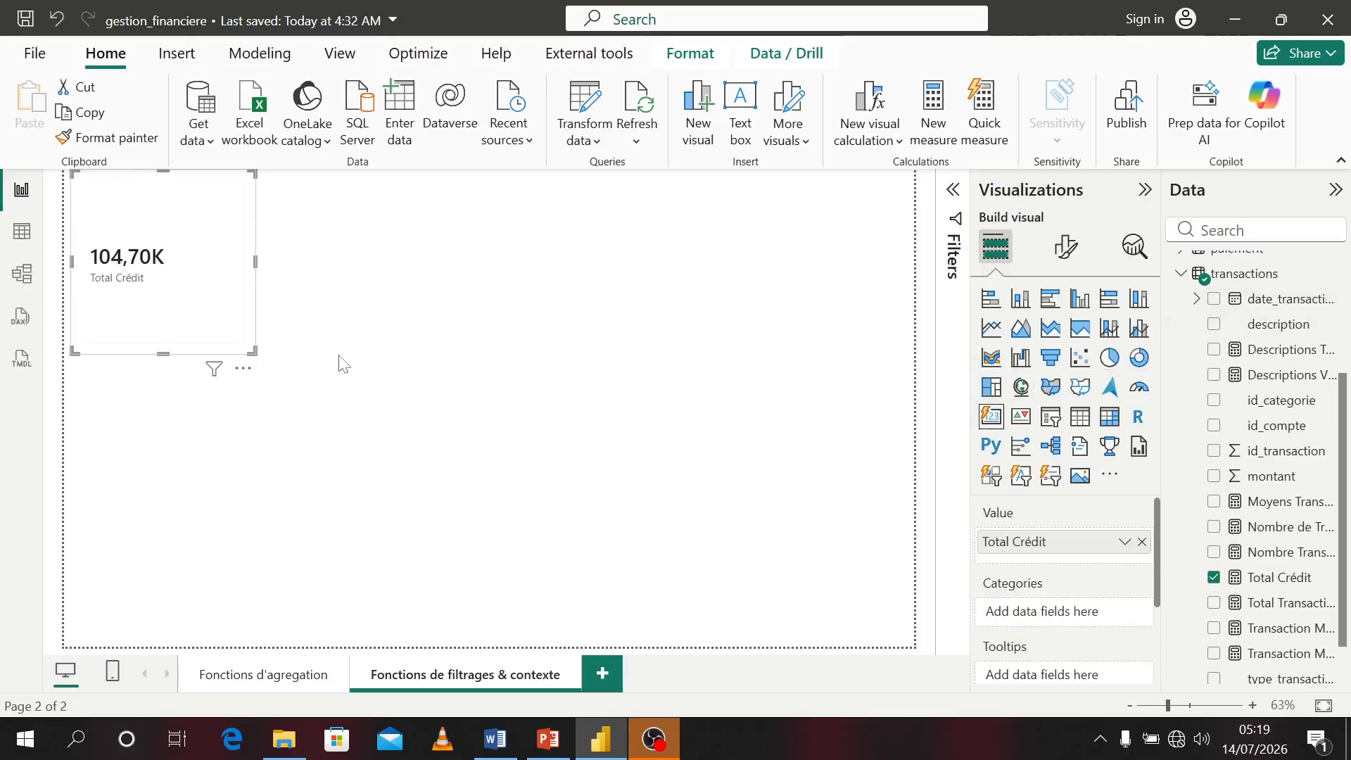
{"action": "left_click_drag", "start_coordinate": [254, 352], "coordinate": [188, 247]}
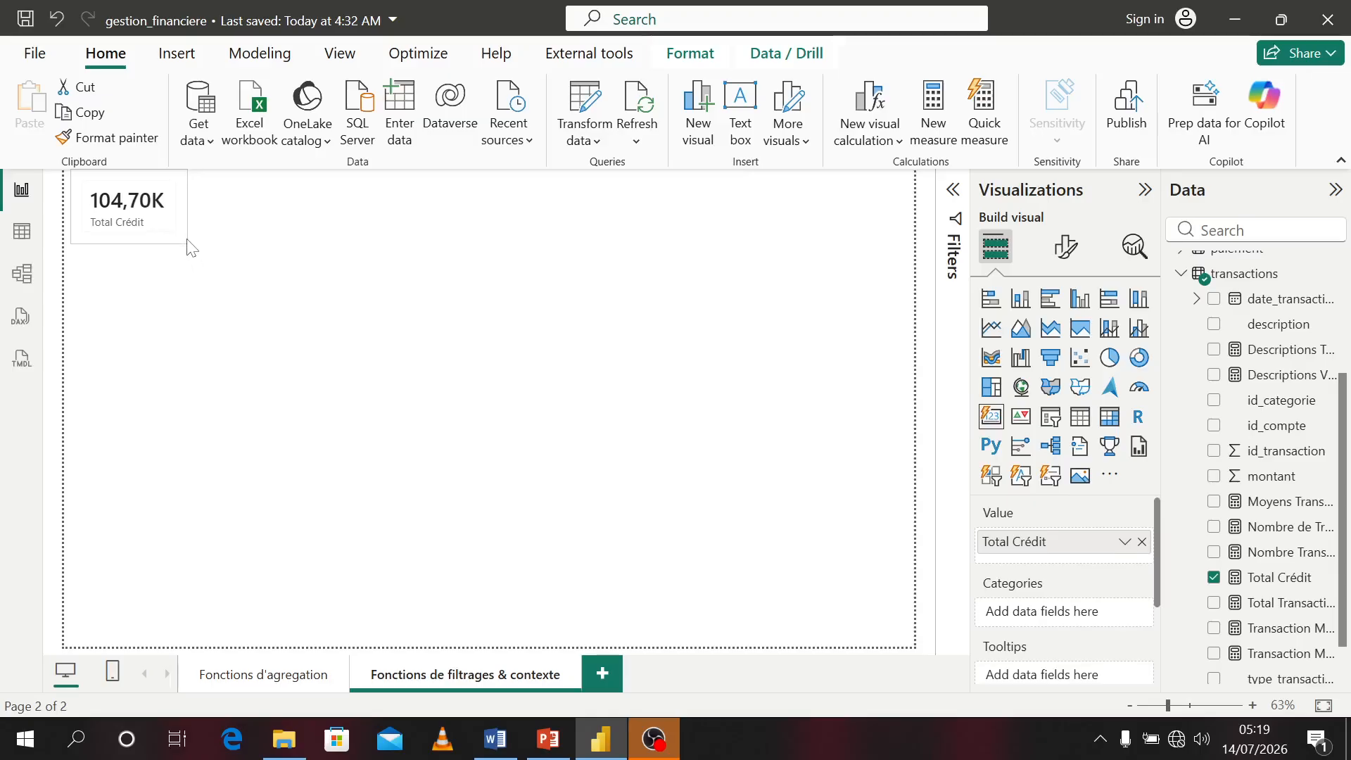
{"action": "left_click_drag", "start_coordinate": [186, 239], "coordinate": [188, 233]}
{"action": "left_click", "coordinate": [357, 305]}
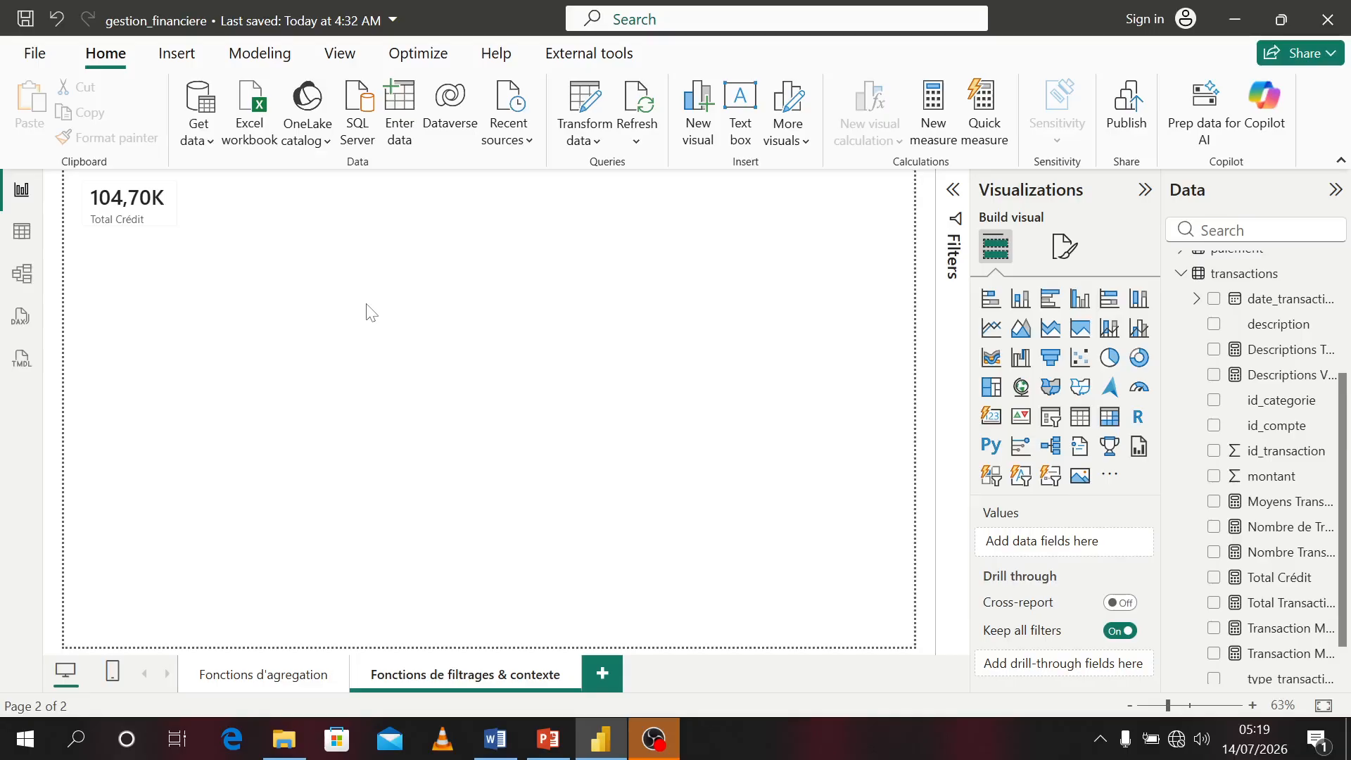
- Examine the values of the statut column in the facture table's data
{"action": "left_click", "coordinate": [21, 235]}
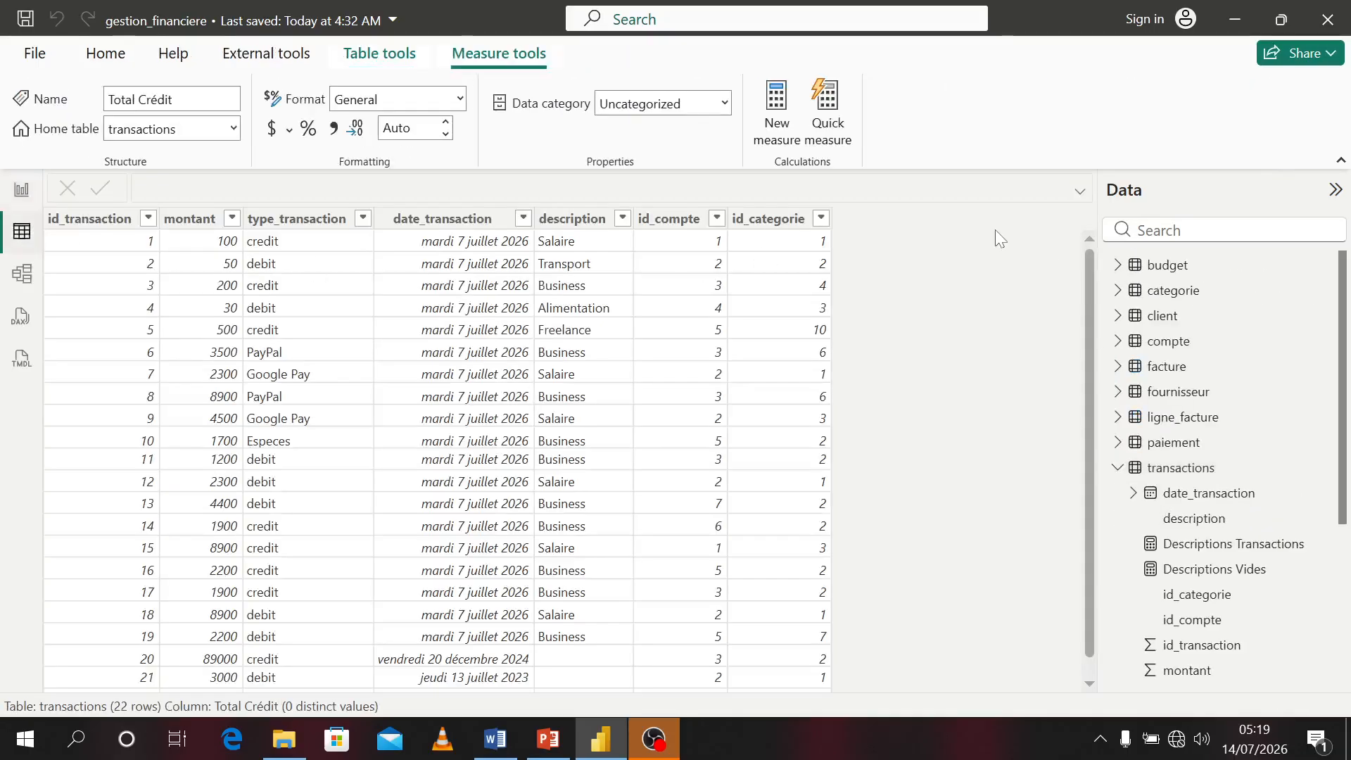
{"action": "left_click", "coordinate": [1168, 368]}
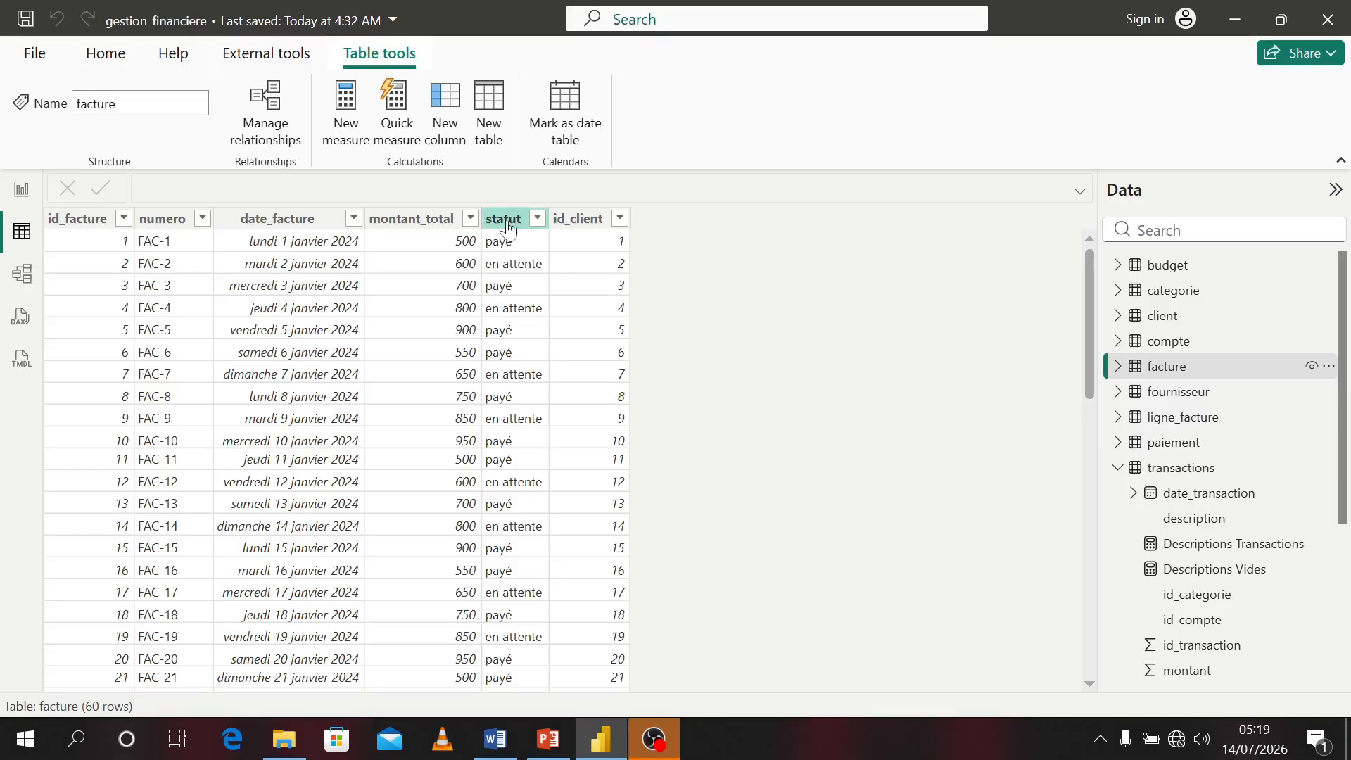
{"action": "left_click", "coordinate": [504, 275]}
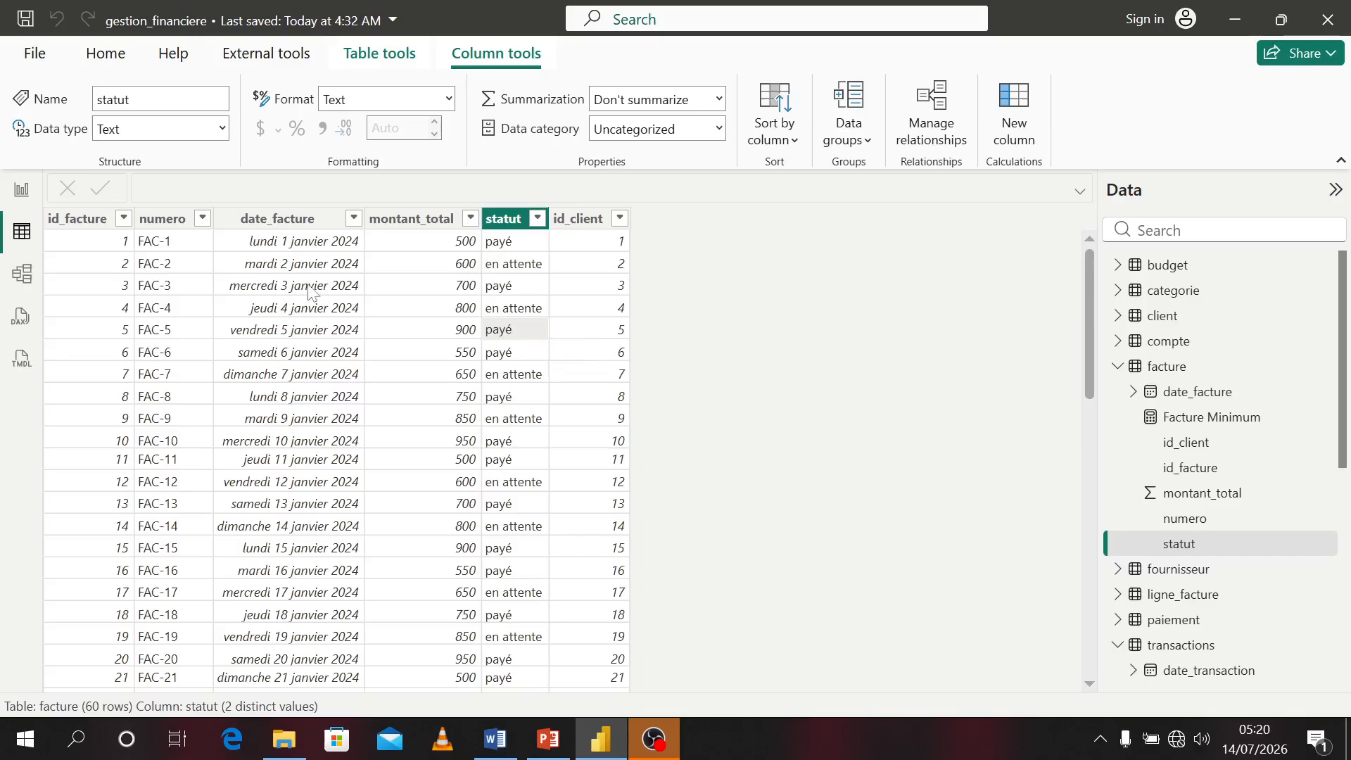
- Create a new measure in the facture table named Total Factures Payées and begin its formula with CALCULATE
{"action": "left_click", "coordinate": [22, 190]}
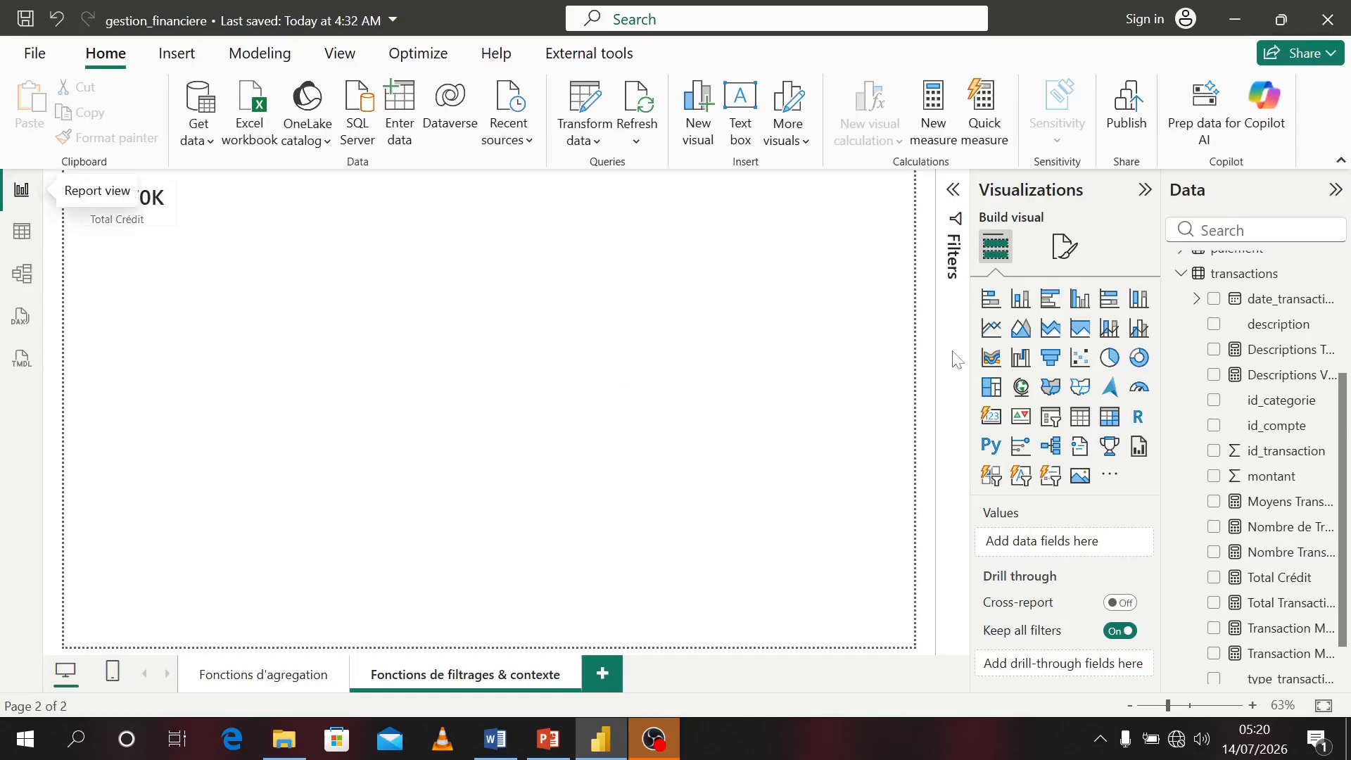
{"action": "left_click_drag", "start_coordinate": [1342, 391], "coordinate": [1337, 288]}
{"action": "right_click", "coordinate": [1226, 339]}
{"action": "left_click", "coordinate": [1116, 337]}
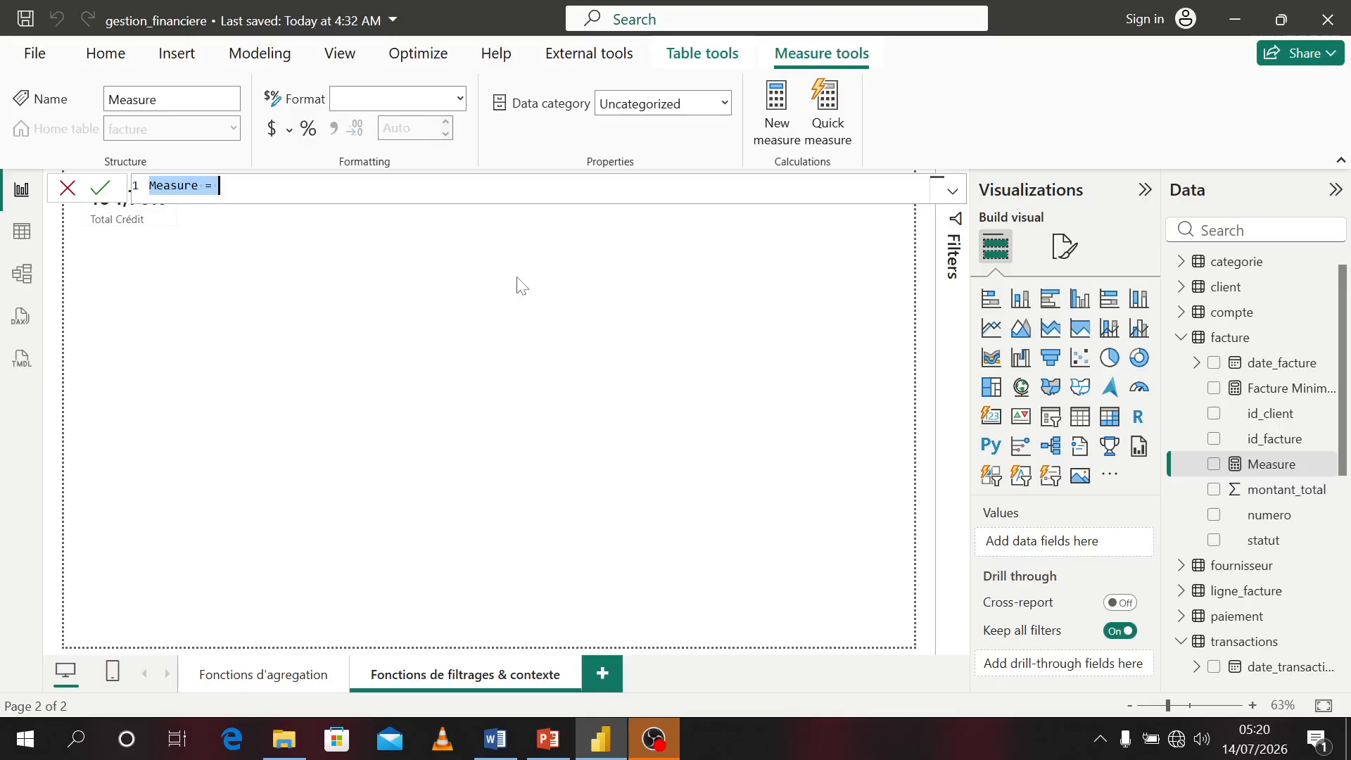
{"action": "type", "text": "T"}
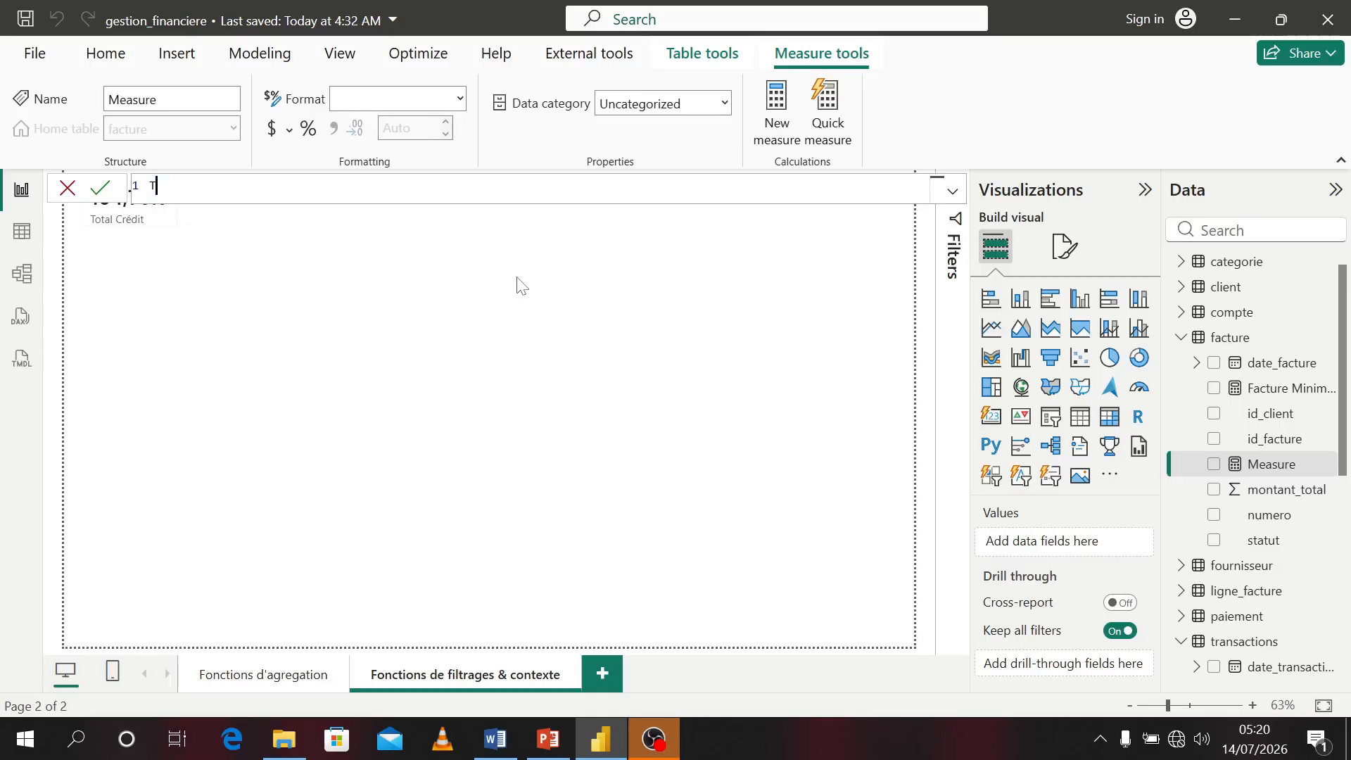
{"action": "type", "text": "otal Factures Pa"}
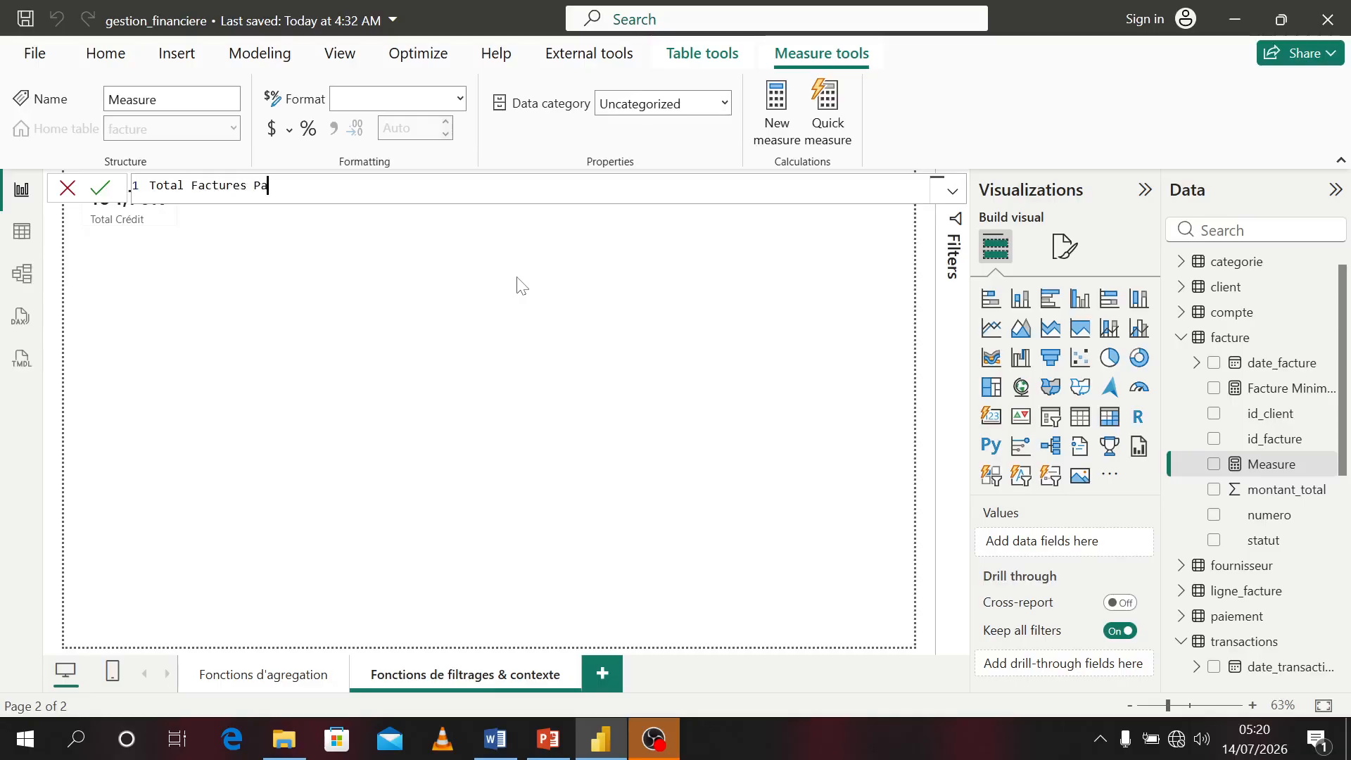
{"action": "type", "text": "yées"}
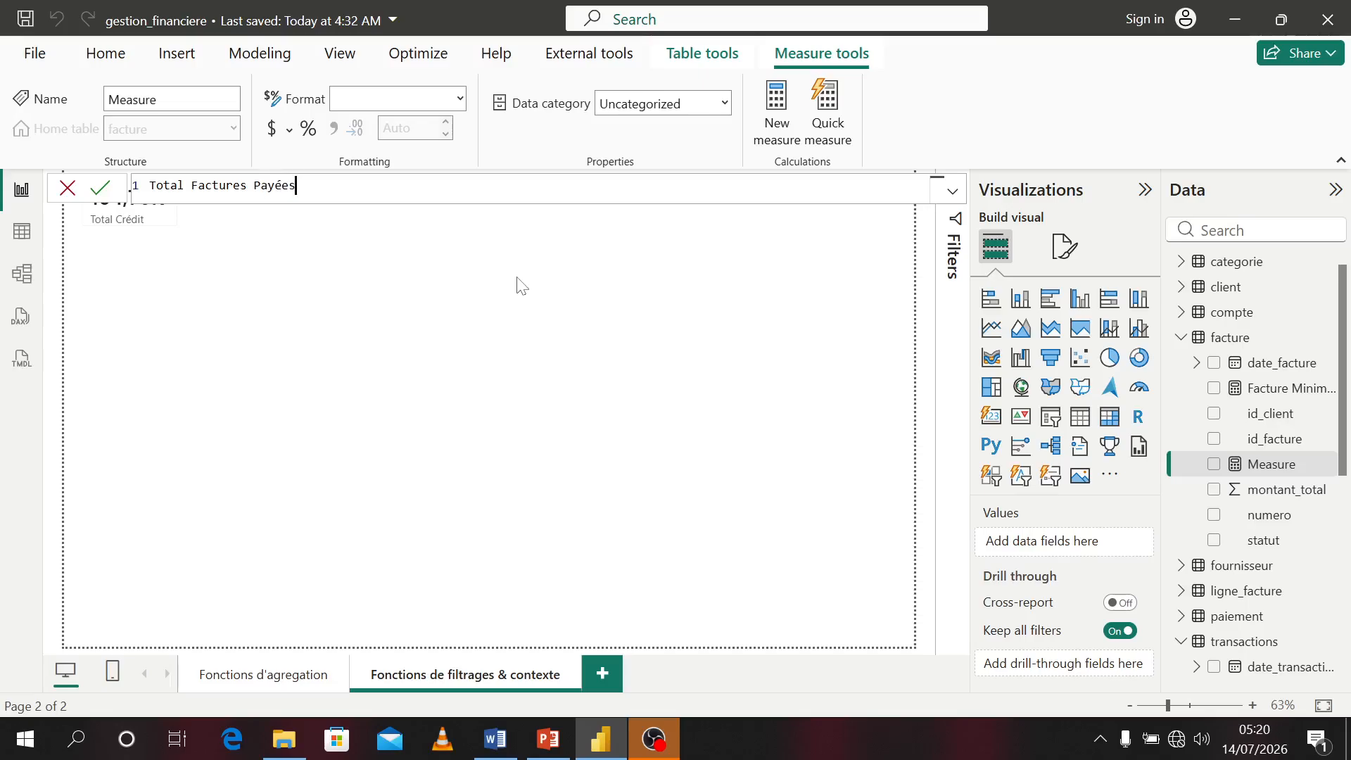
{"action": "type", "text": " = CALCULATE("}
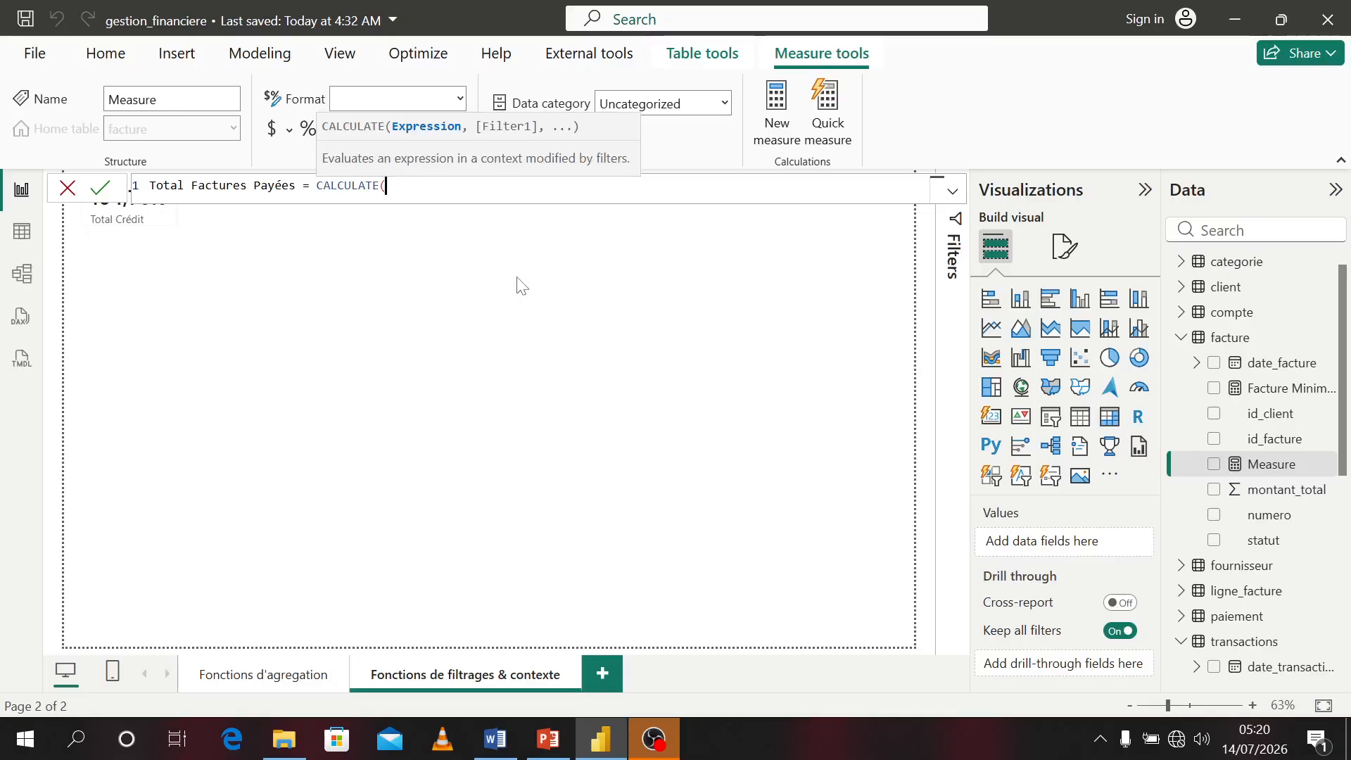
- Enter SUM(facture[montant_total]) as the expression that CALCULATE evaluates
{"action": "type", "text": "sum("}
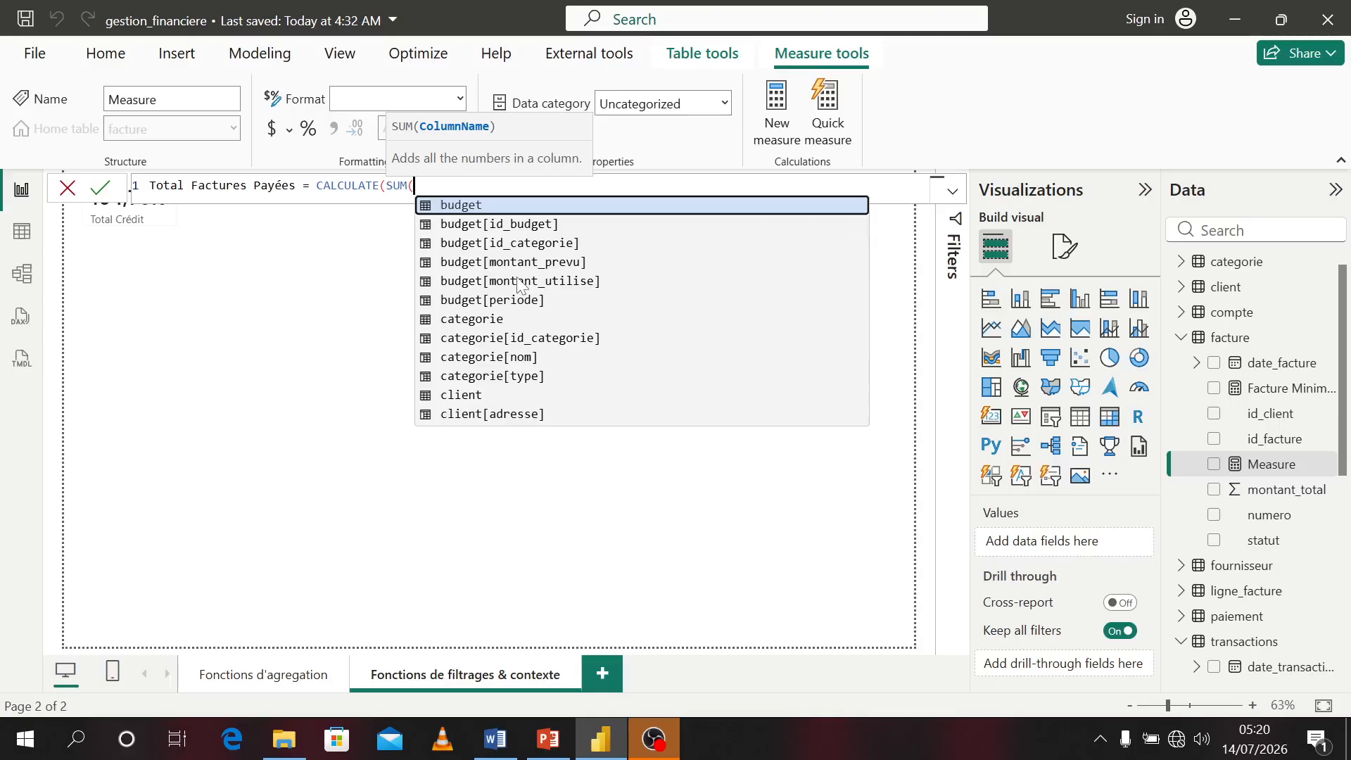
{"action": "type", "text": "mont"}
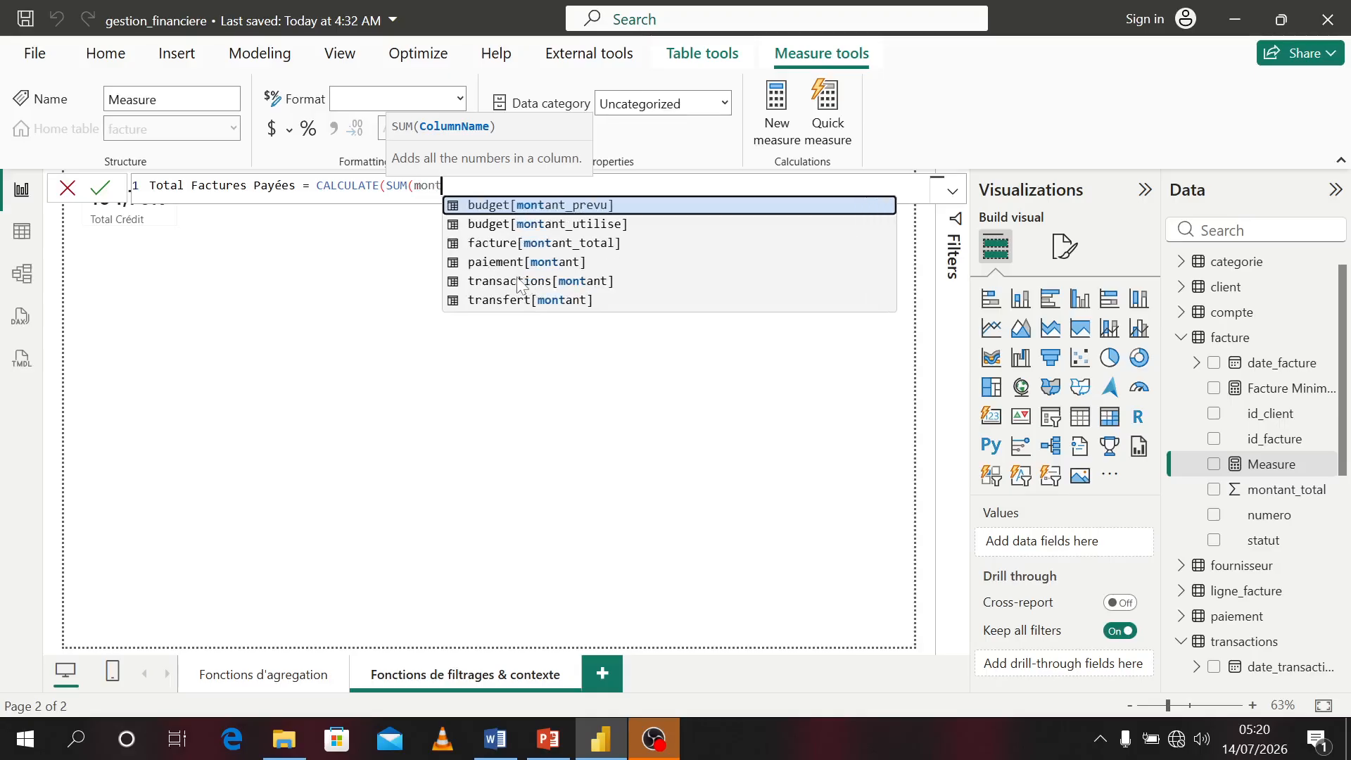
{"action": "key", "text": "Down"}
{"action": "key", "text": "Down"}
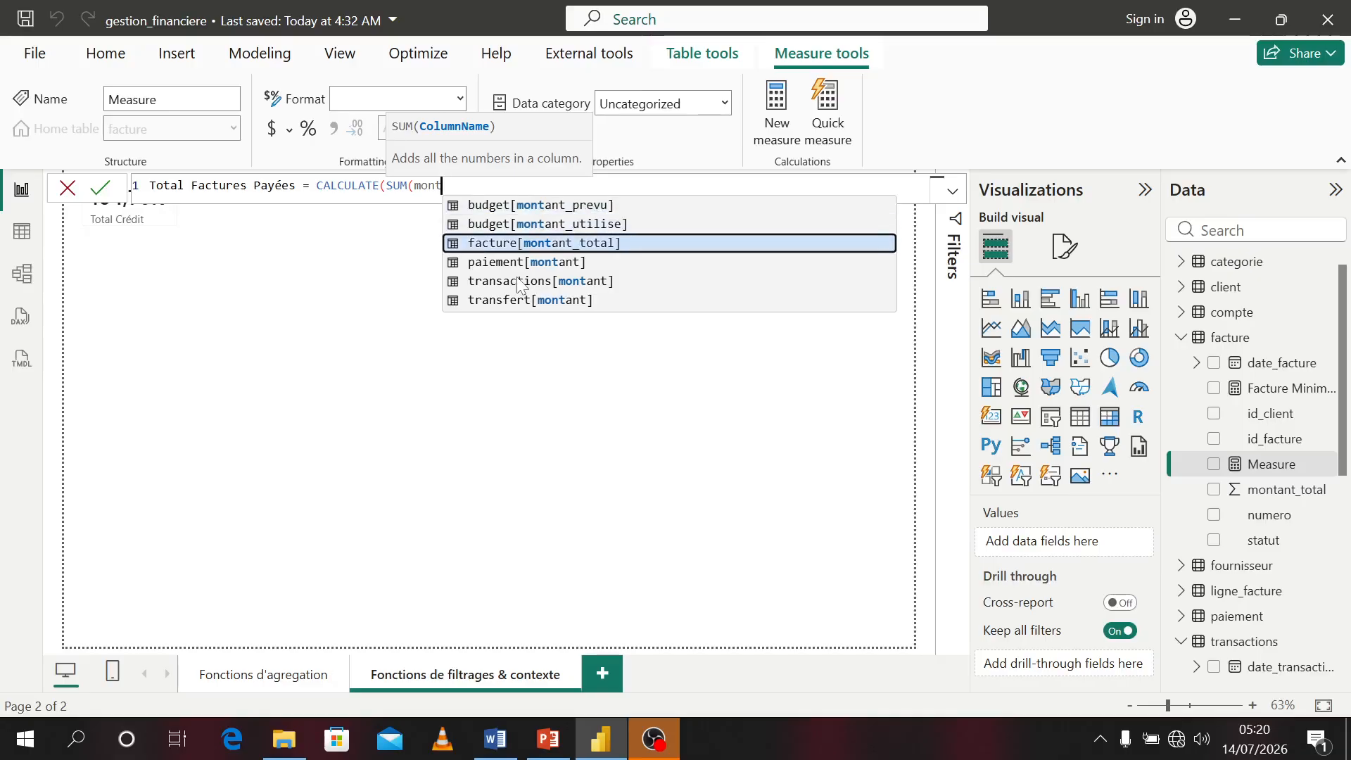
{"action": "key", "text": "Tab"}
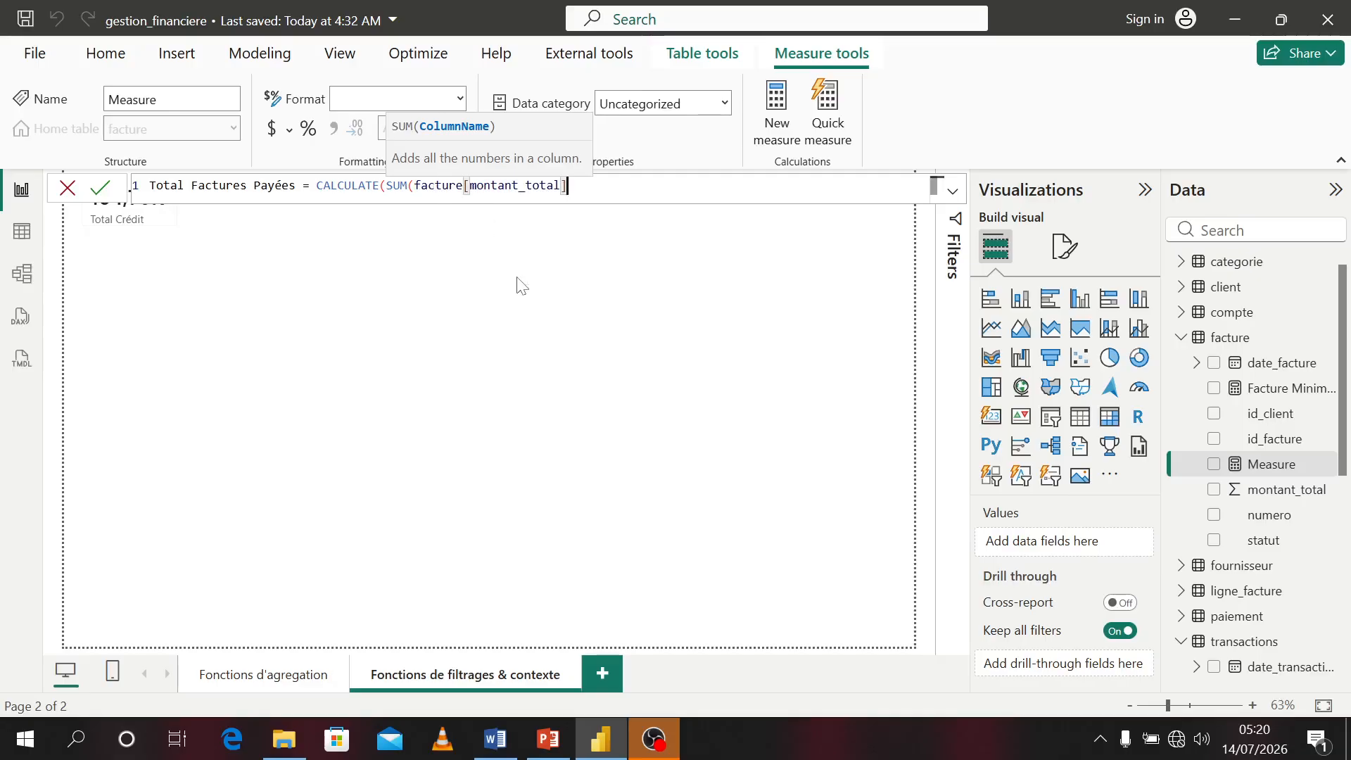
{"action": "type", "text": "),"}
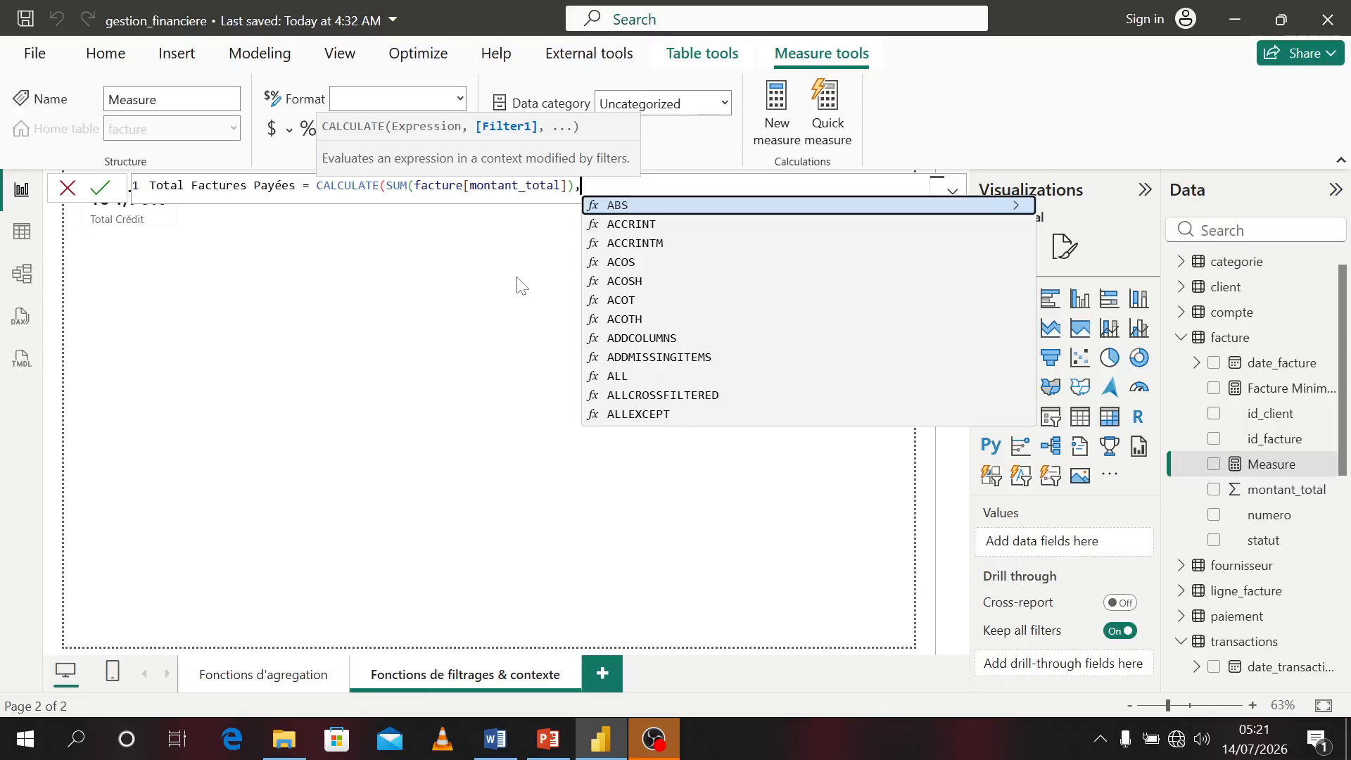
{"action": "type", "text": "t"}
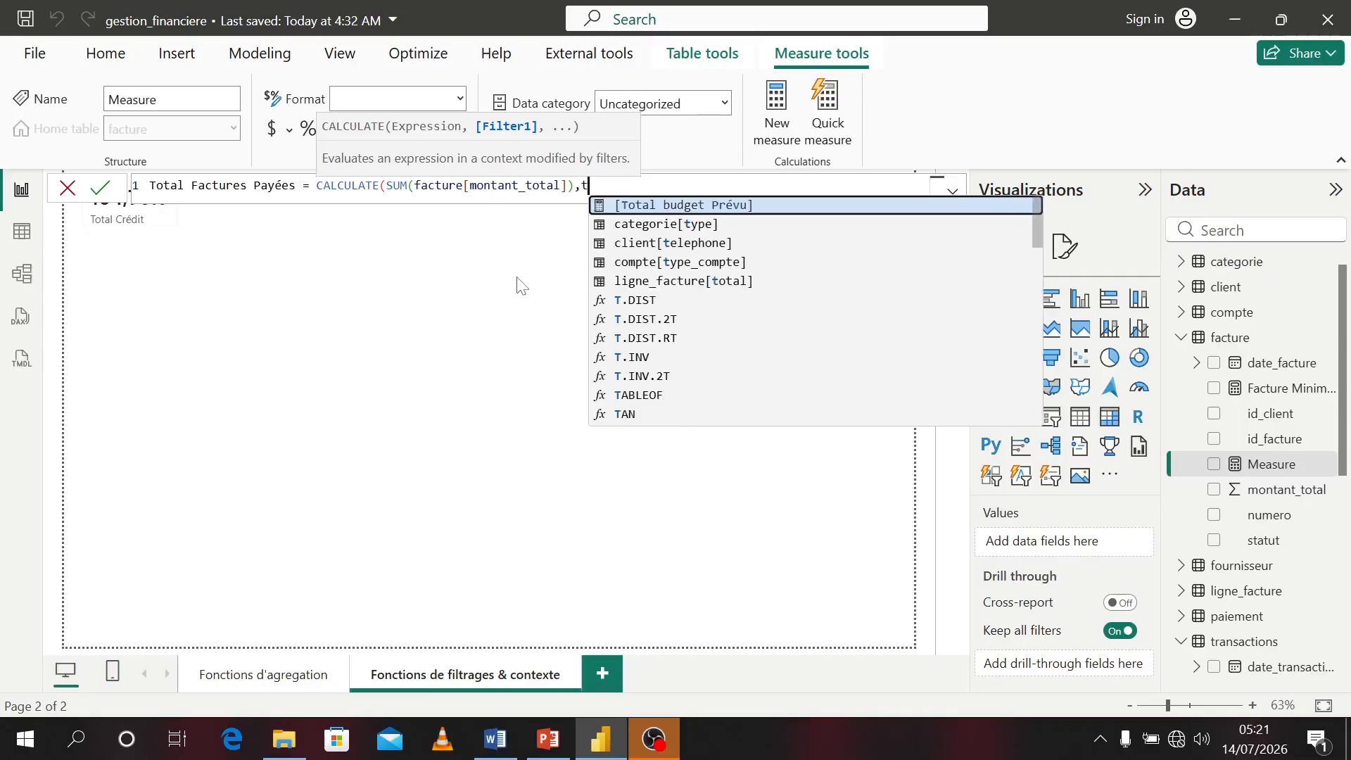
{"action": "key", "text": "BackSpace"}
{"action": "type", "text": "st"}
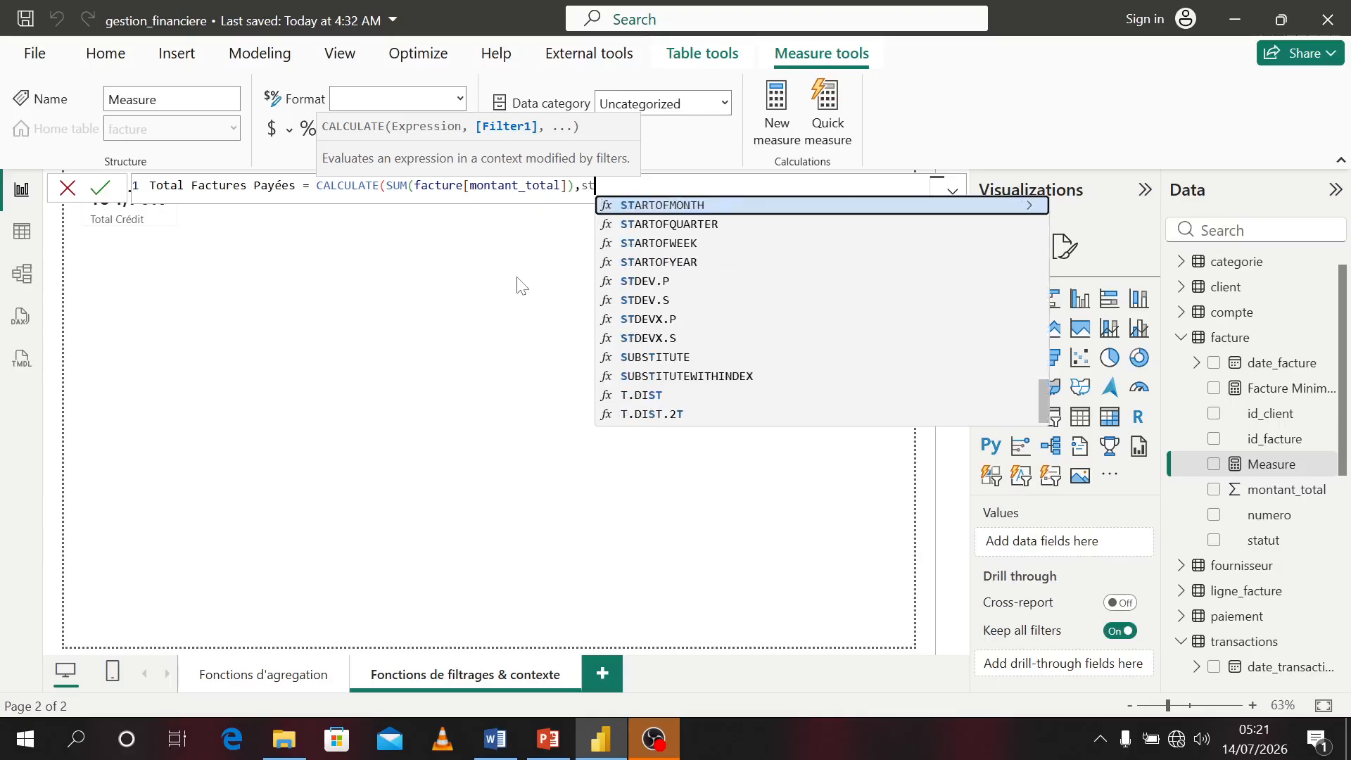
{"action": "key", "text": "BackSpace"}
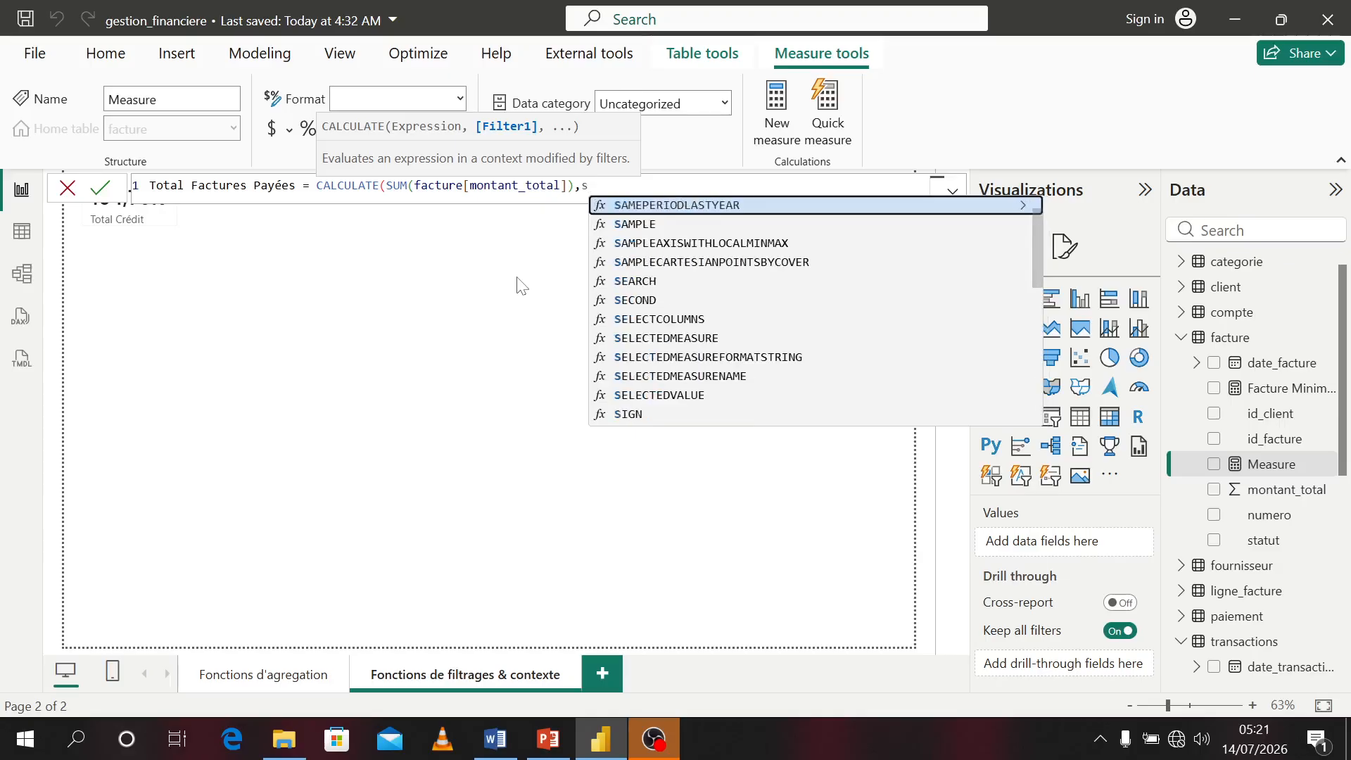
{"action": "key", "text": "BackSpace"}
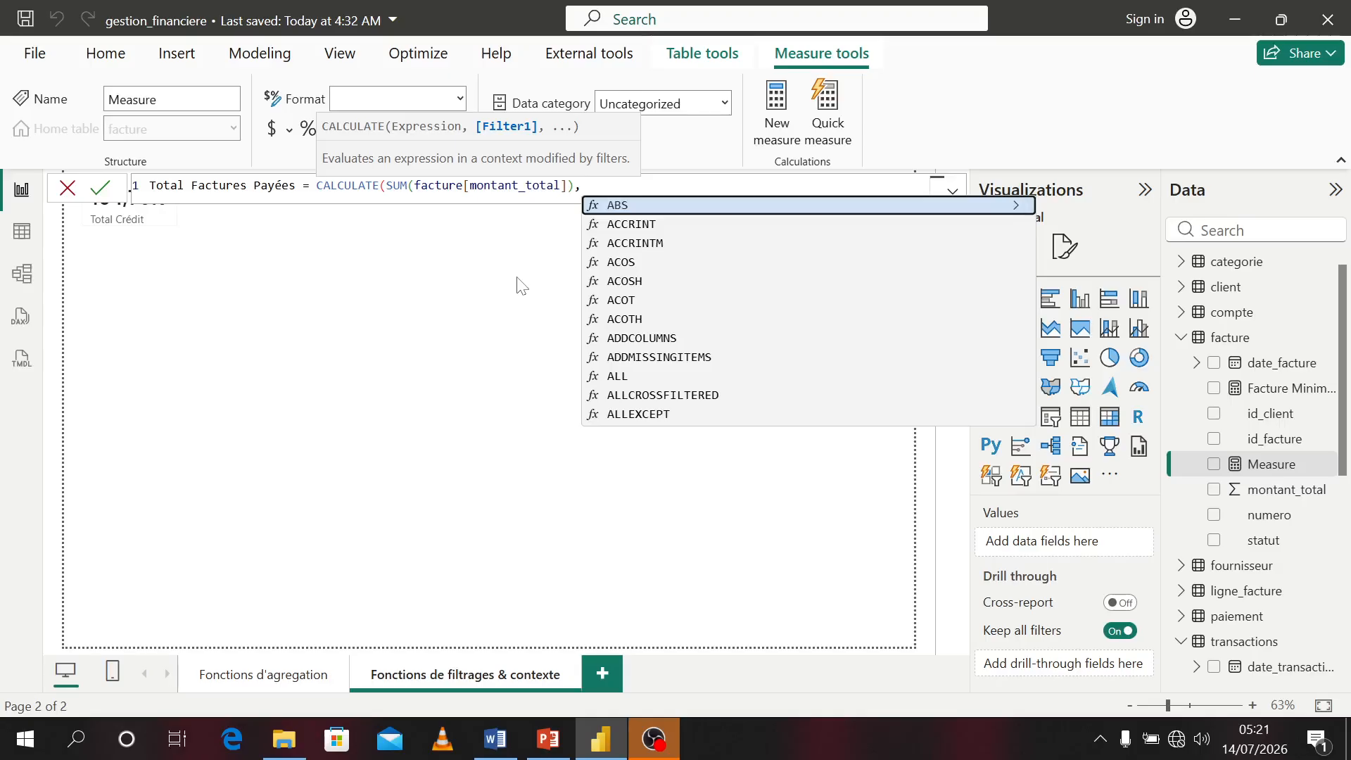
- Add the filter facture[statut] = "payé" to the CALCULATE formula and commit the measure
{"action": "type", "text": "fac"}
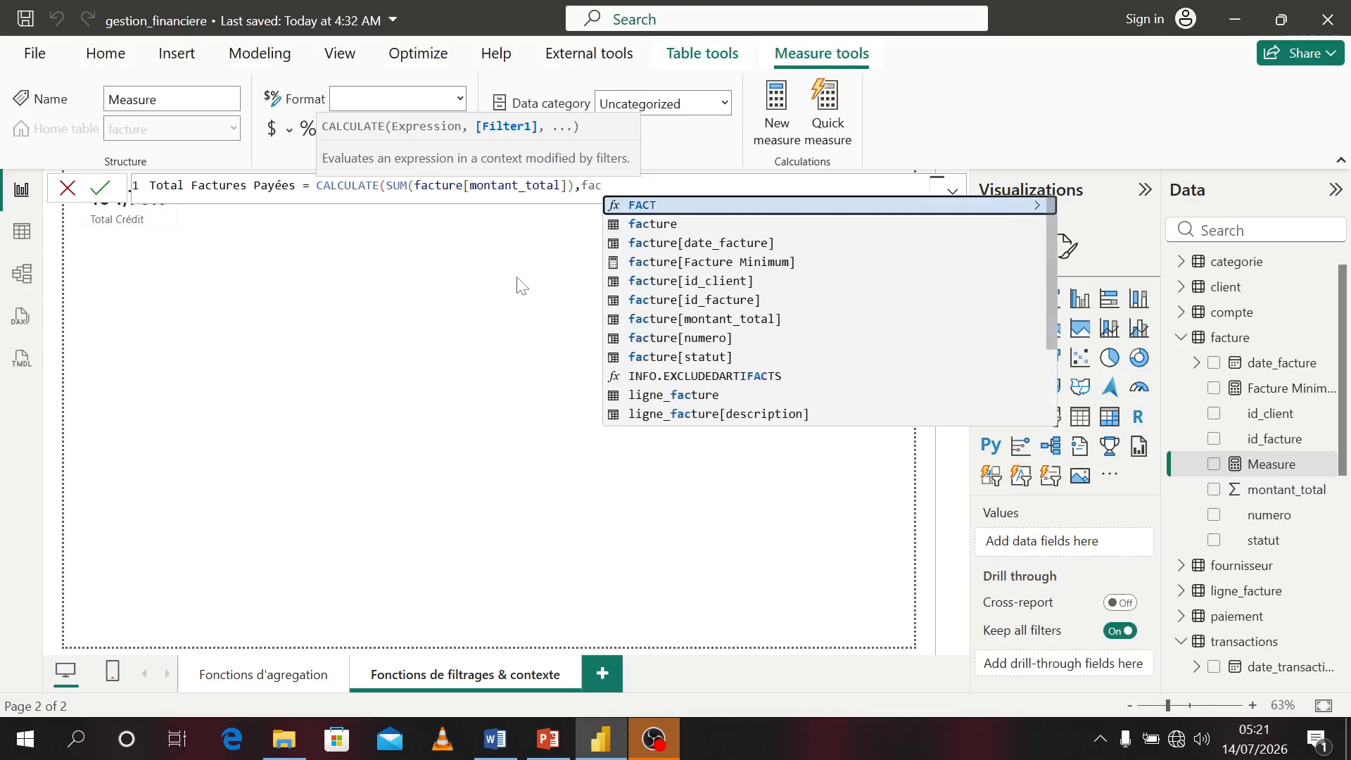
{"action": "key", "text": "Down"}
{"action": "key", "text": "Down"}
{"action": "key", "text": "Down"}
{"action": "key", "text": "Down"}
{"action": "key", "text": "Down"}
{"action": "key", "text": "Down"}
{"action": "key", "text": "Down"}
{"action": "key", "text": "Down"}
{"action": "key", "text": "Tab"}
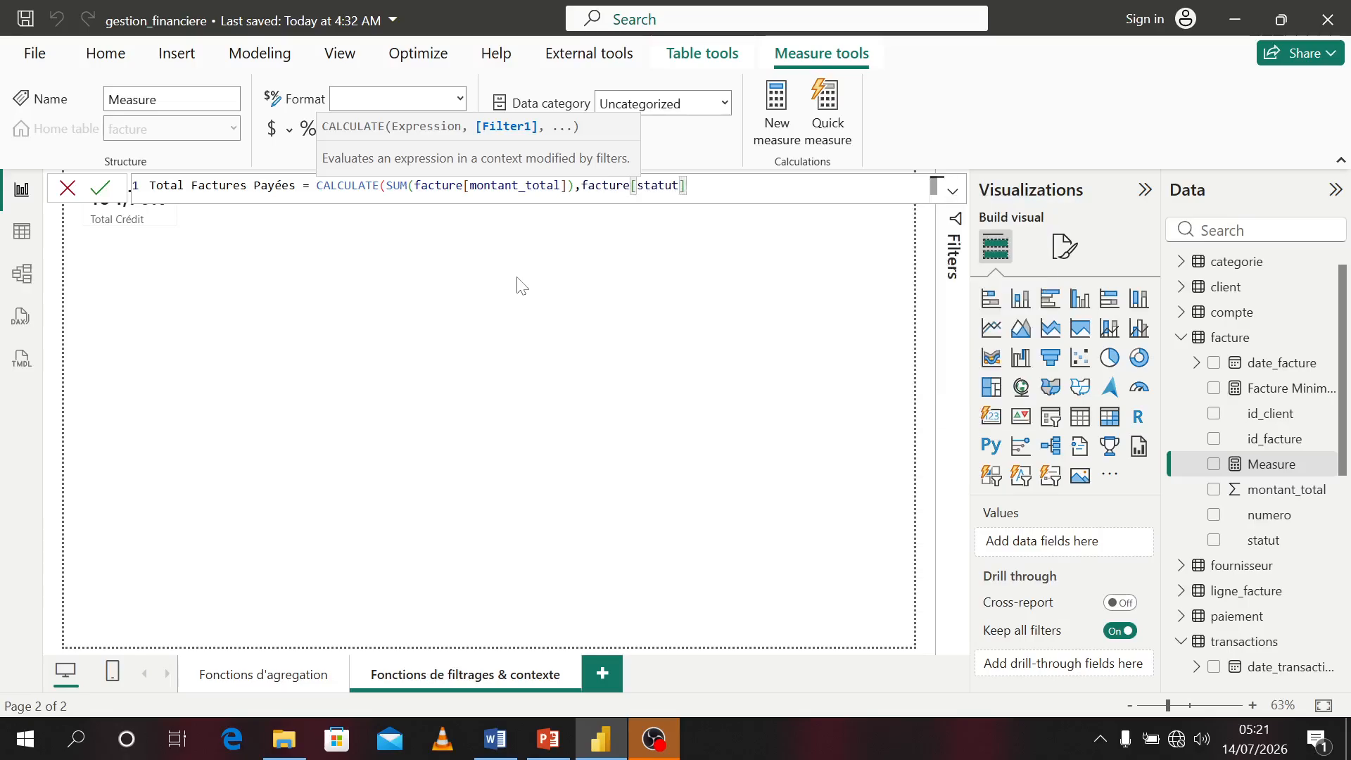
{"action": "type", "text": "= \"payé\""}
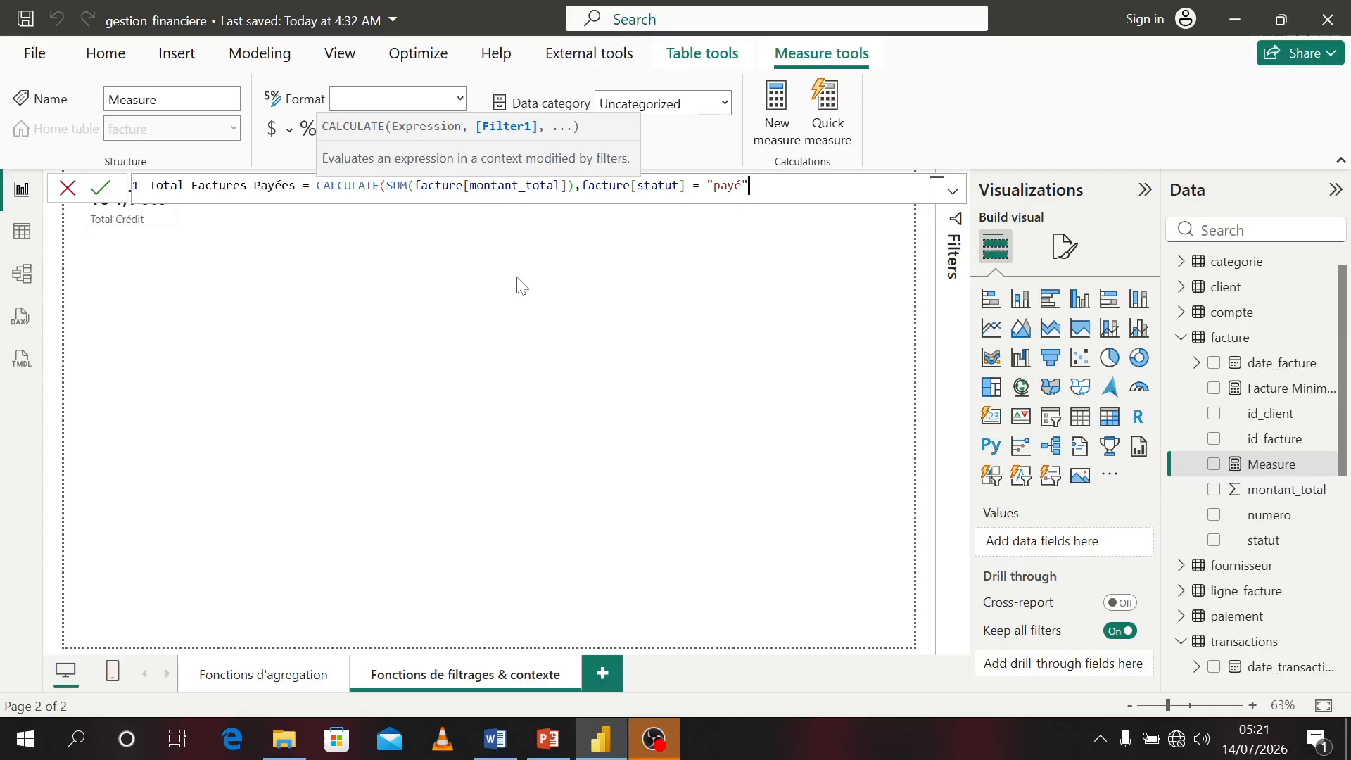
{"action": "type", "text": ")"}
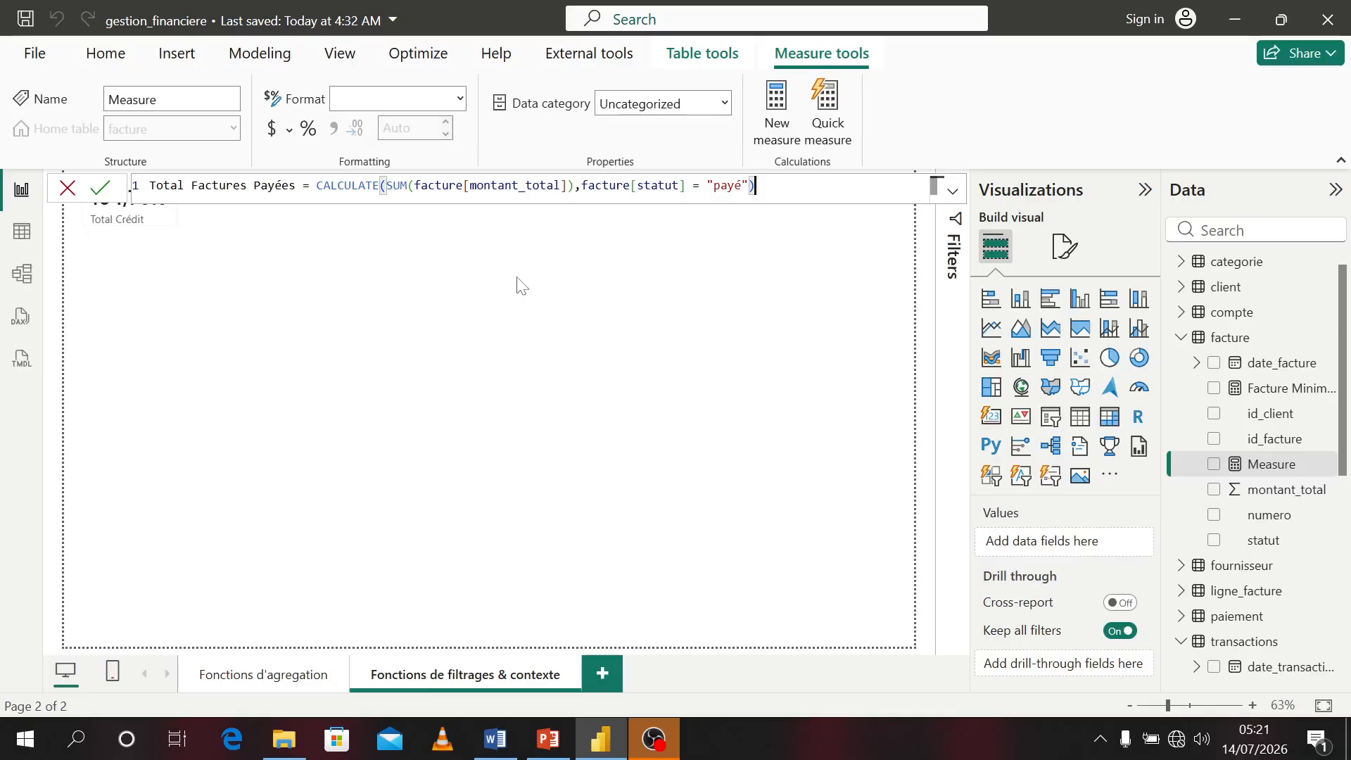
{"action": "key", "text": "Return"}
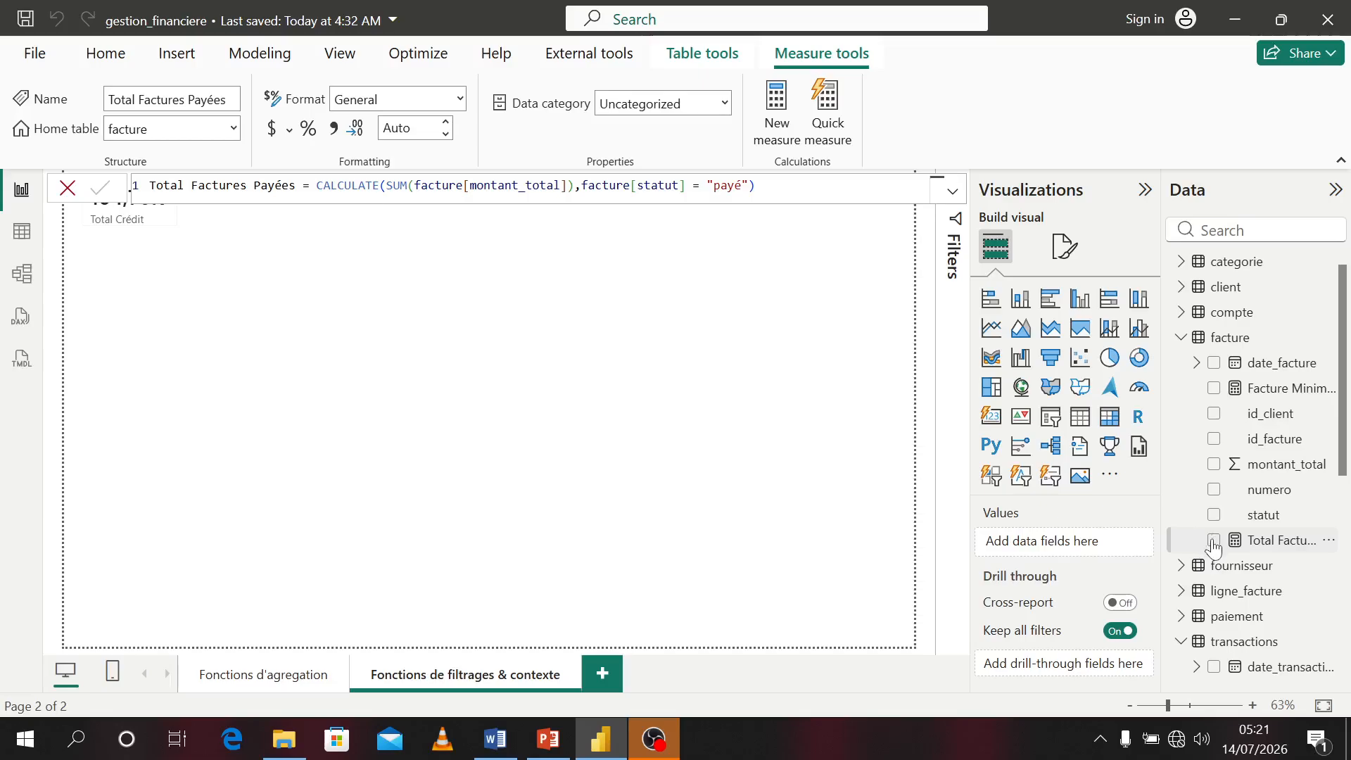
- Show the Total Factures Payées measure as a card, shrink it and place it beside the Total Crédit card
{"action": "left_click_drag", "start_coordinate": [526, 407], "coordinate": [529, 405]}
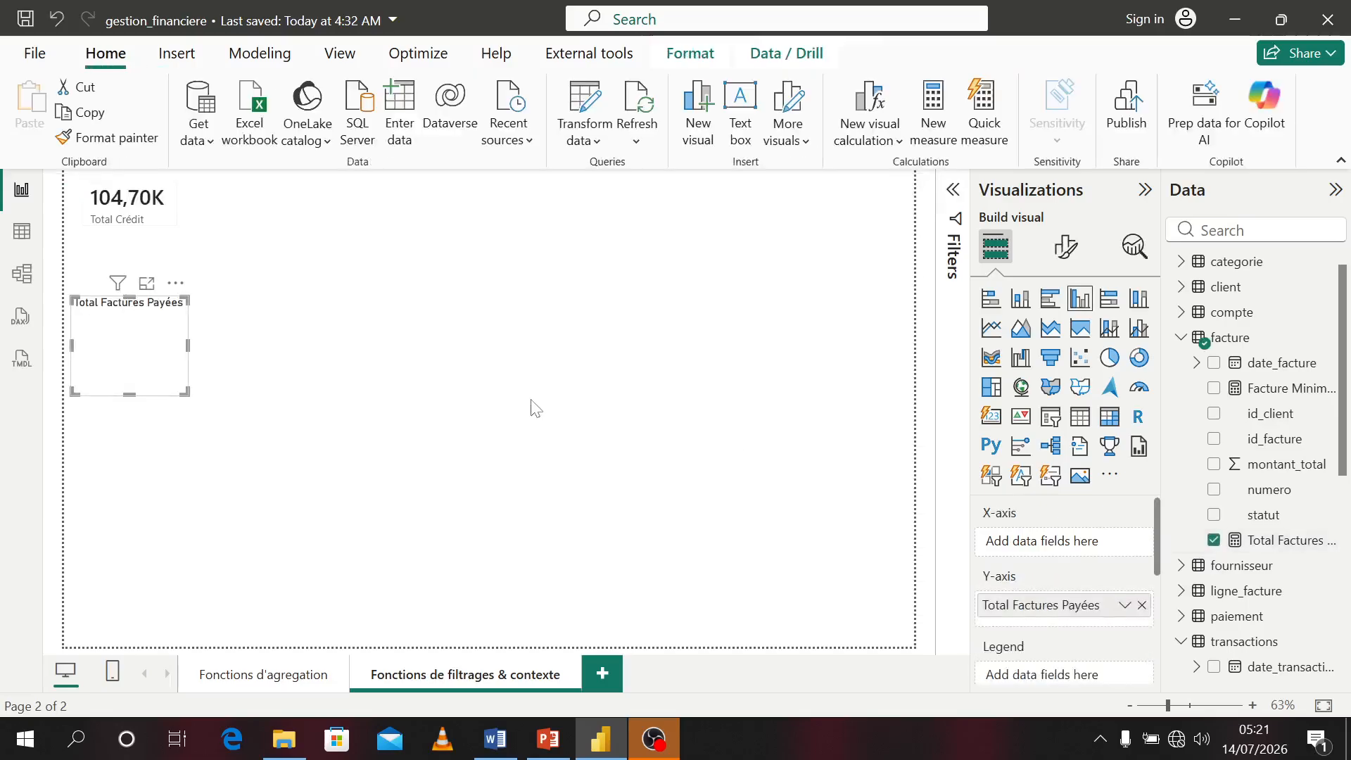
{"action": "left_click", "coordinate": [991, 416]}
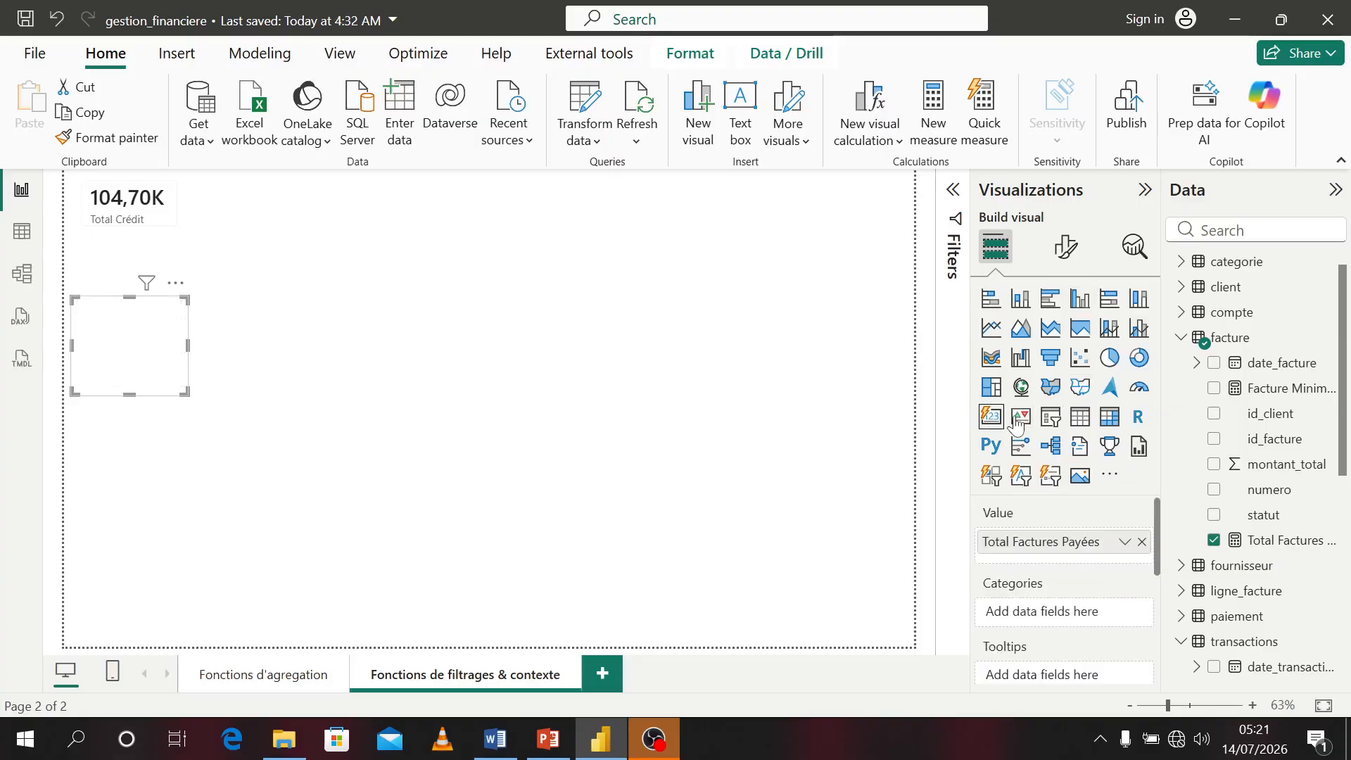
{"action": "left_click", "coordinate": [1086, 422]}
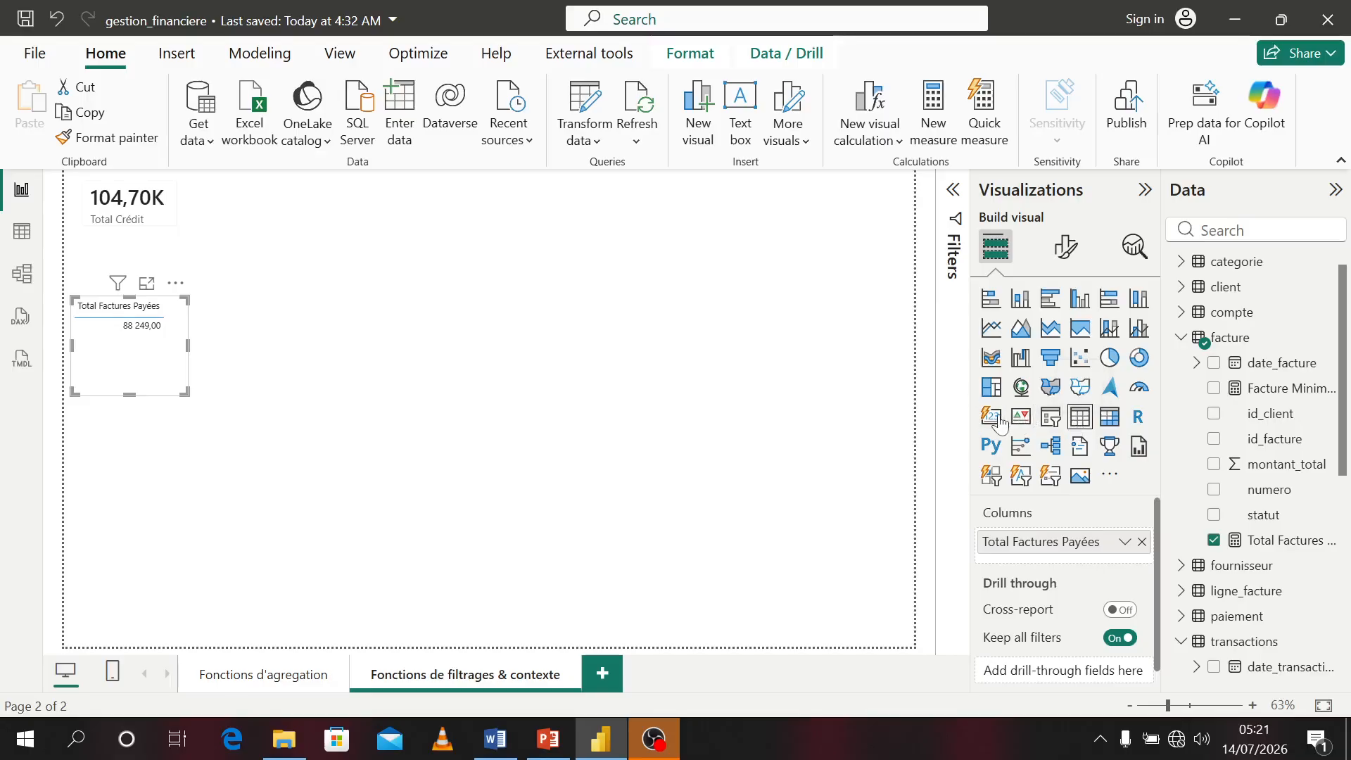
{"action": "key", "text": "ctrl+z"}
{"action": "left_click_drag", "start_coordinate": [187, 394], "coordinate": [289, 191]}
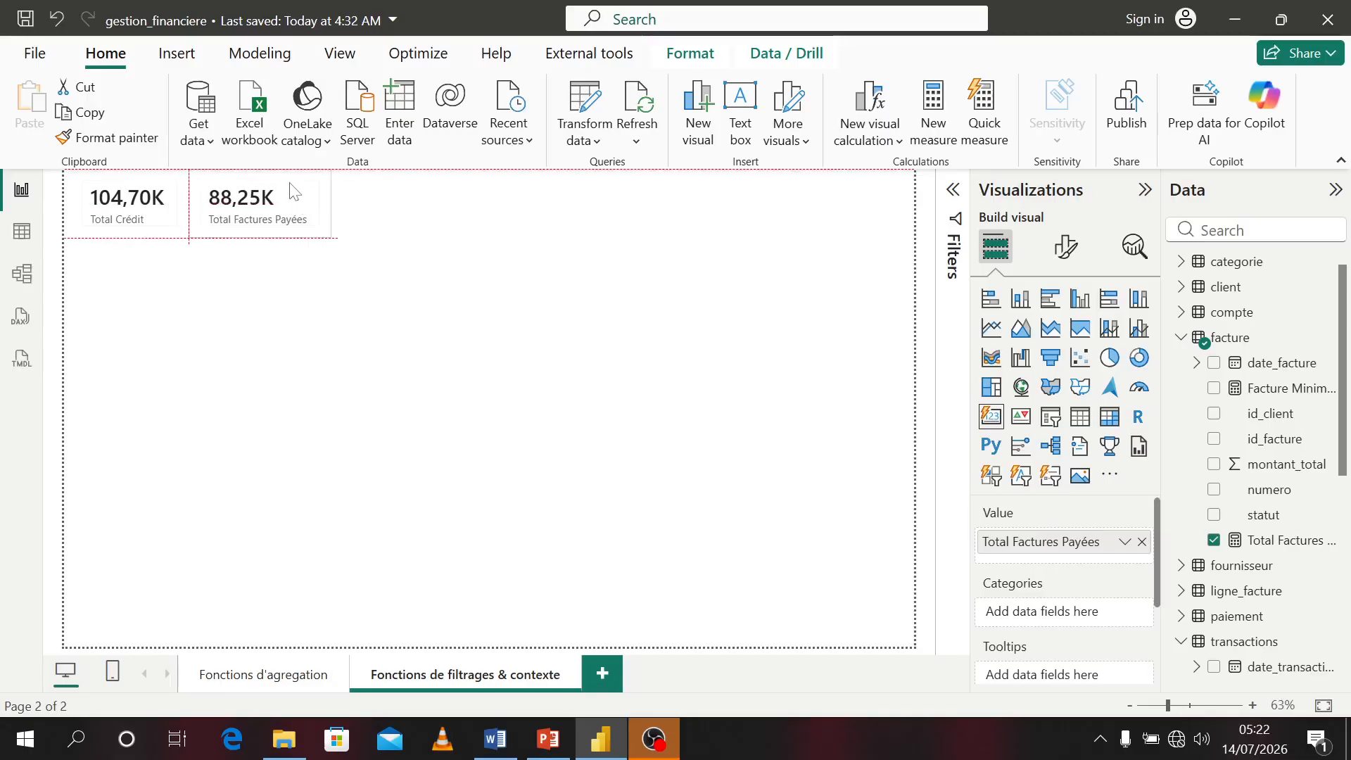
{"action": "left_click", "coordinate": [367, 252]}
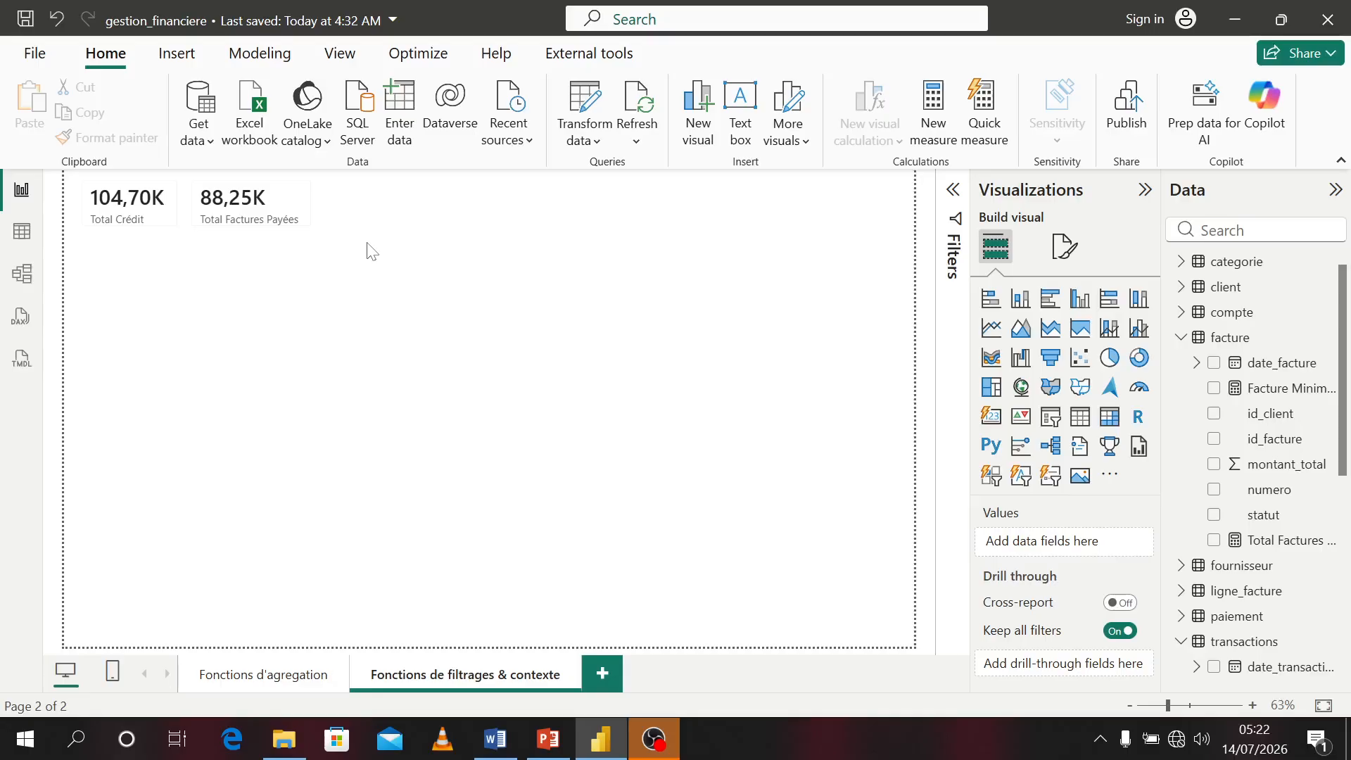
- Examine the data of the transactions and facture tables, including the montant_total column
{"action": "left_click", "coordinate": [30, 250]}
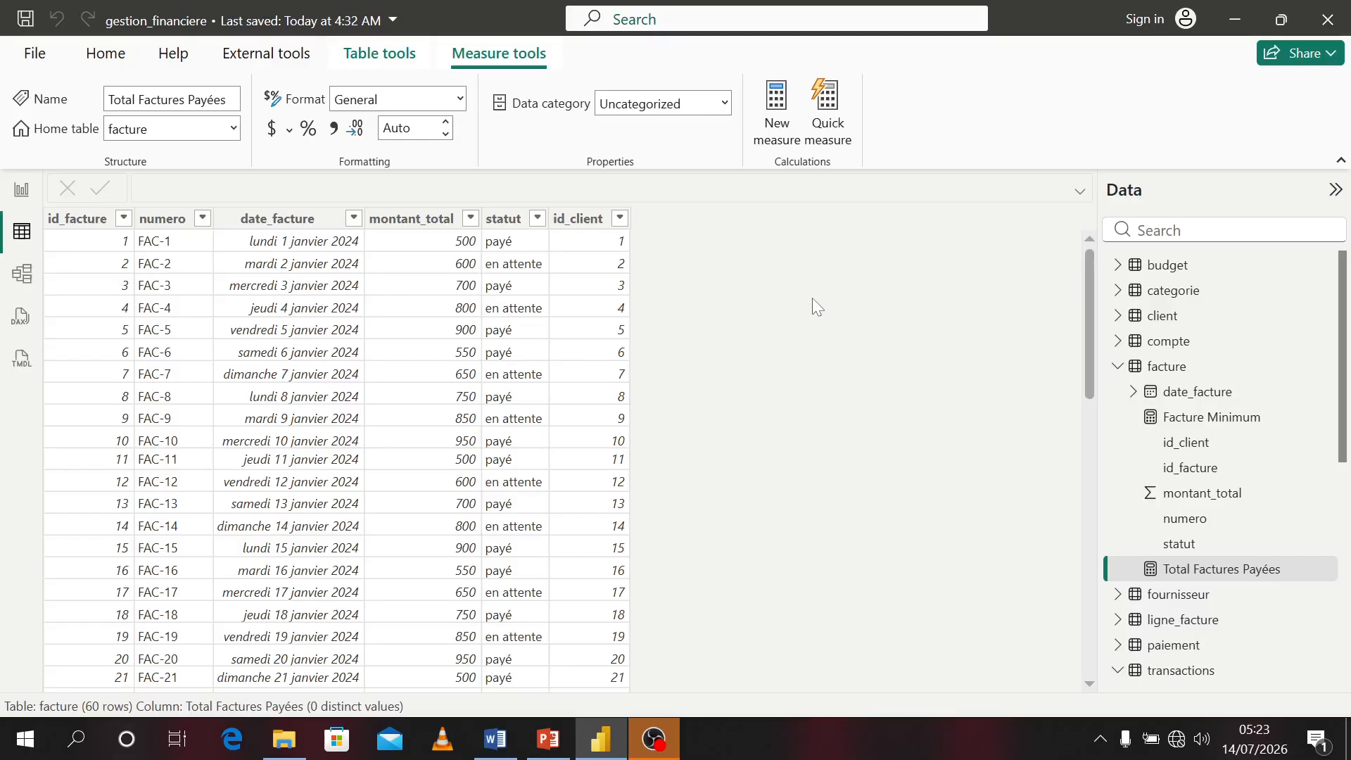
{"action": "scroll", "coordinate": [1242, 517], "scroll_direction": "down", "scroll_amount": 6}
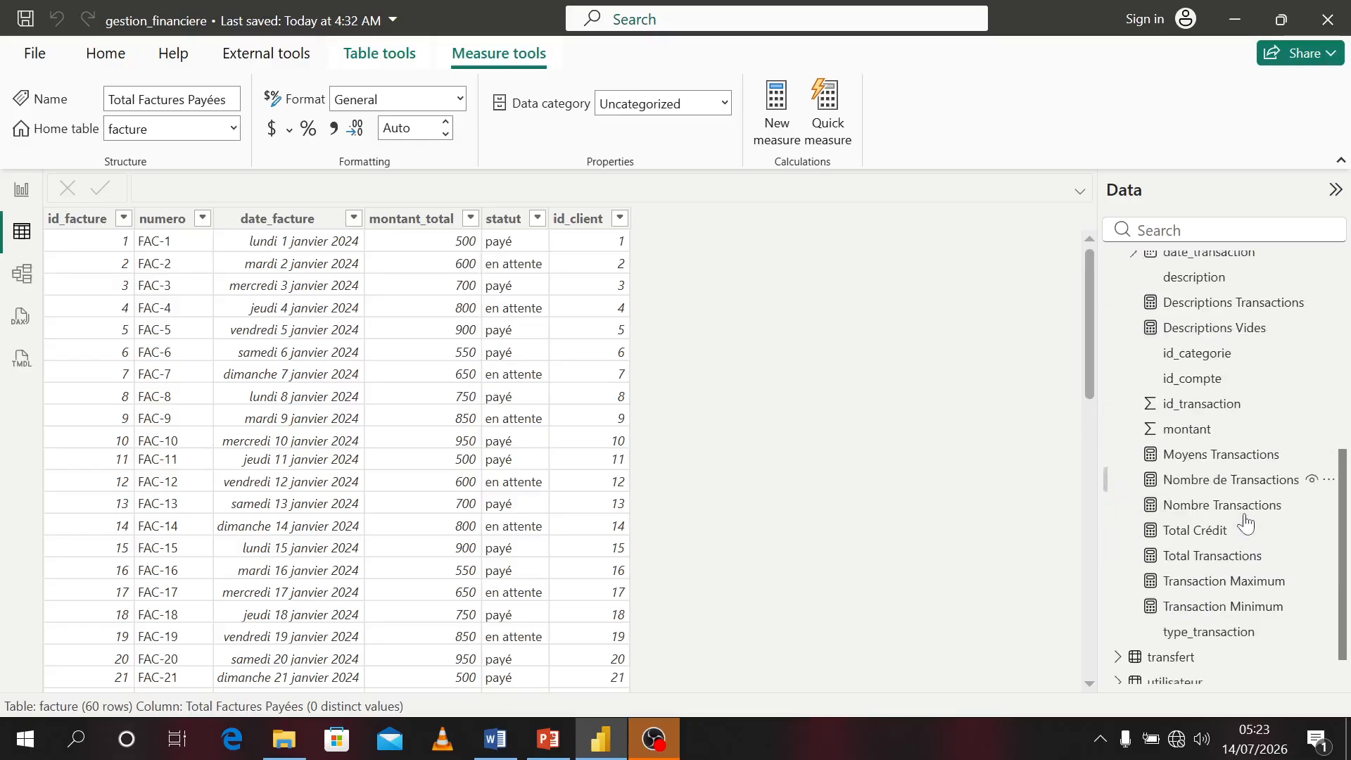
{"action": "scroll", "coordinate": [1221, 422], "scroll_direction": "up", "scroll_amount": 3}
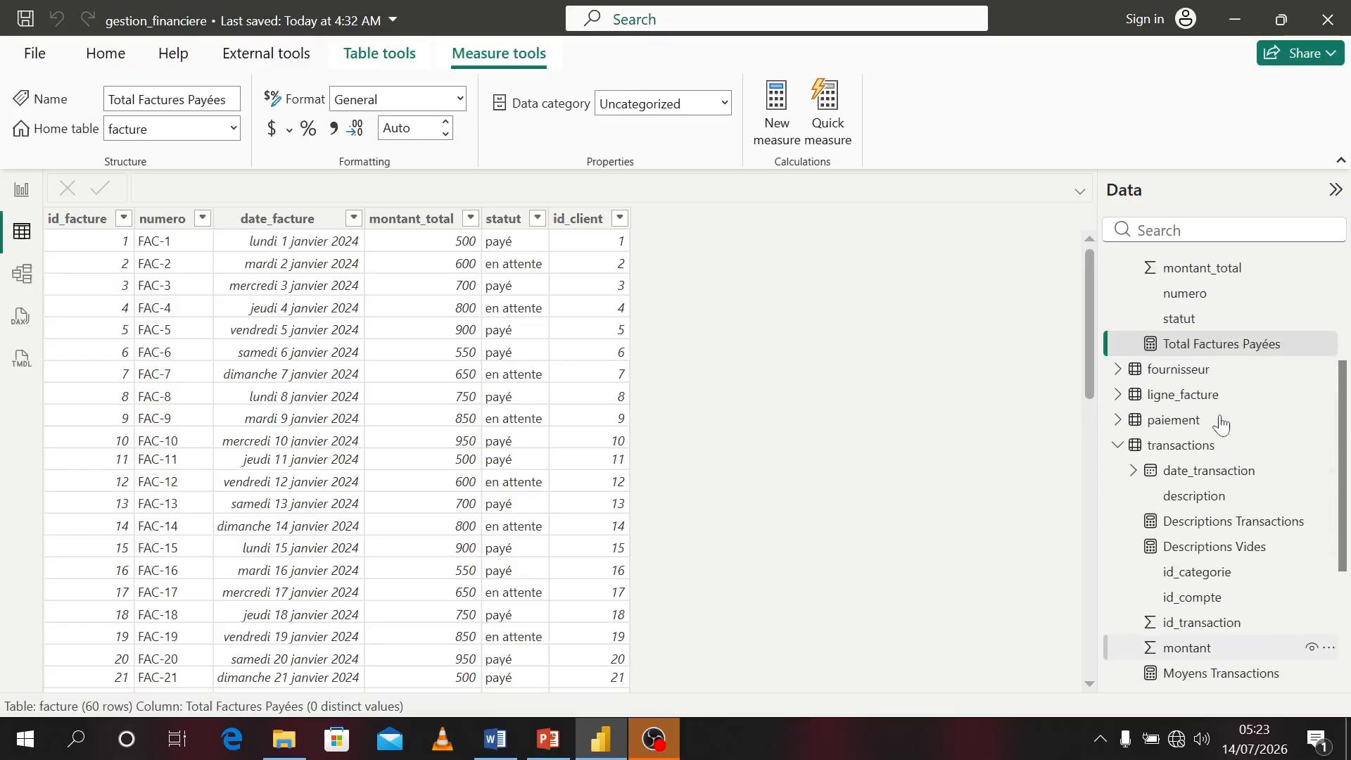
{"action": "left_click", "coordinate": [1181, 446]}
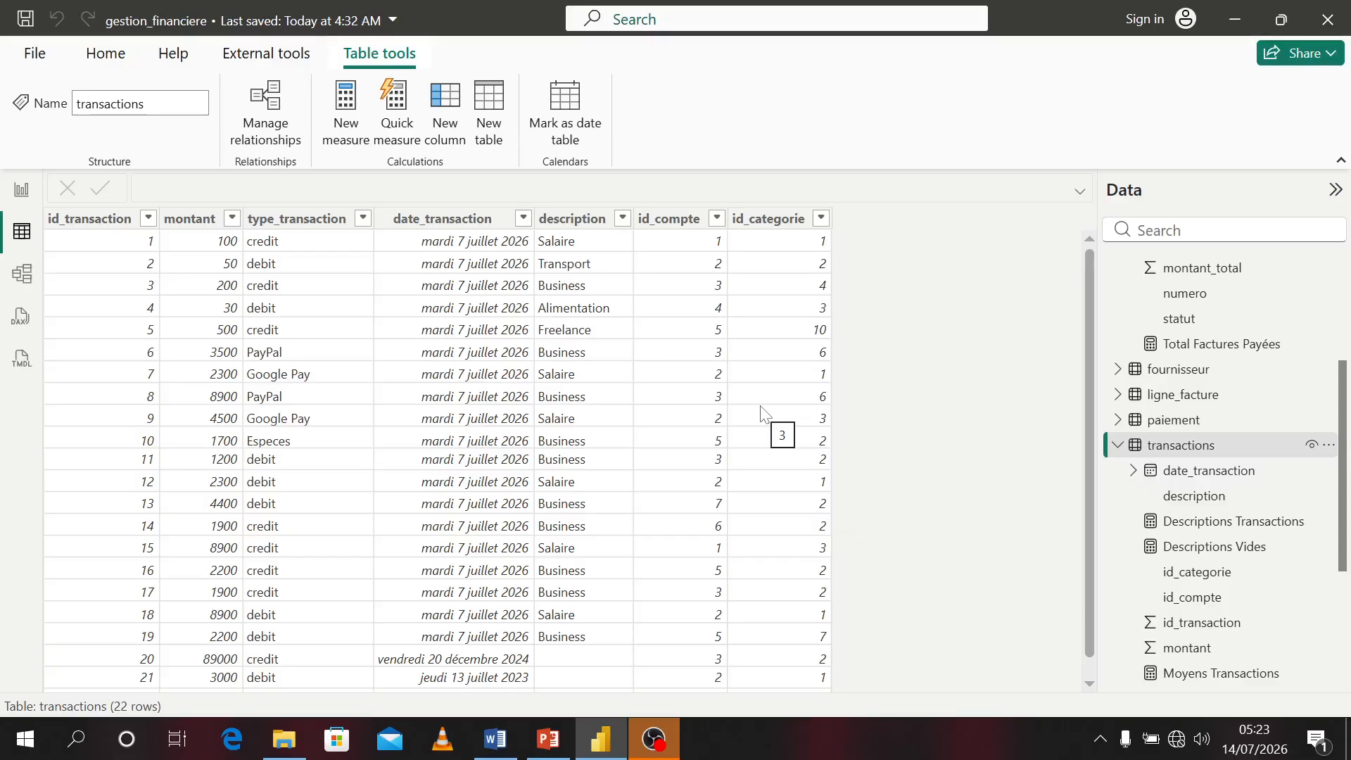
{"action": "scroll", "coordinate": [1196, 426], "scroll_direction": "up", "scroll_amount": 3}
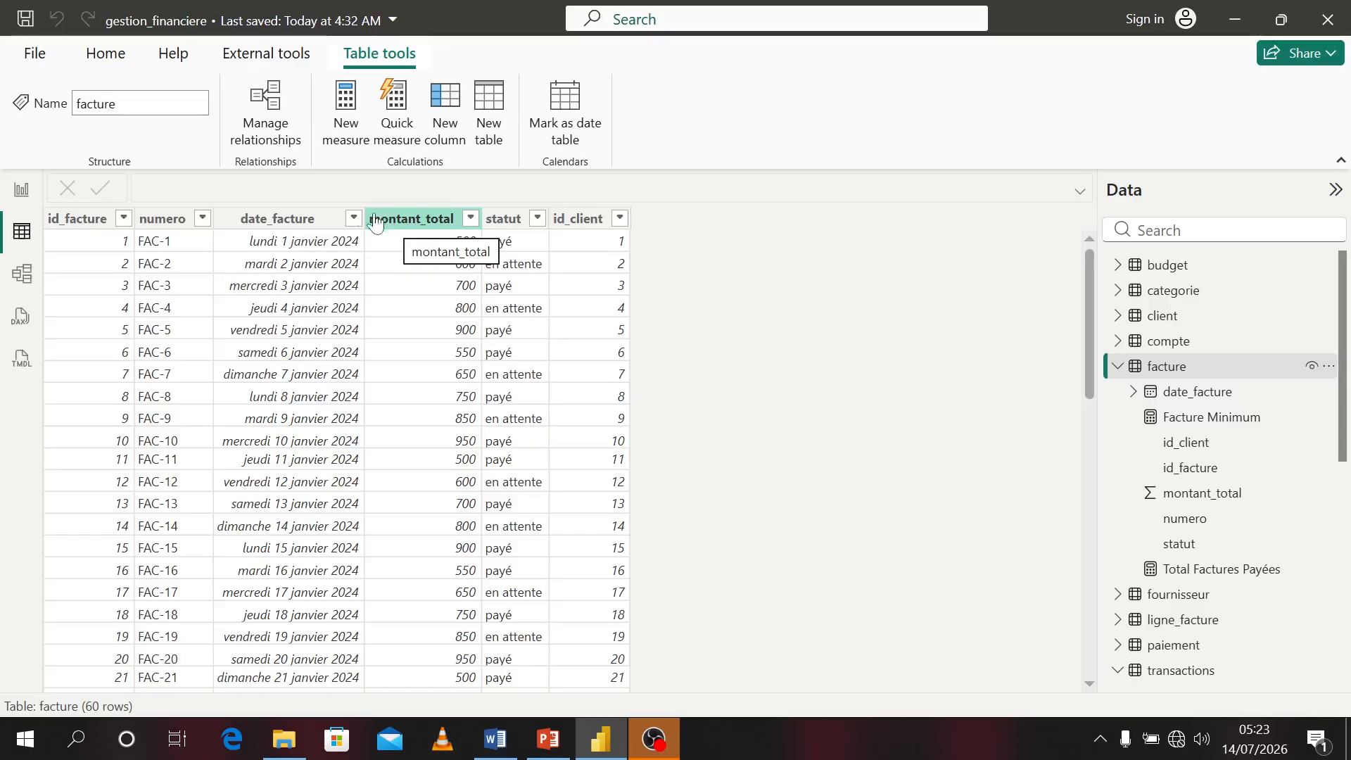
{"action": "left_click", "coordinate": [440, 336]}
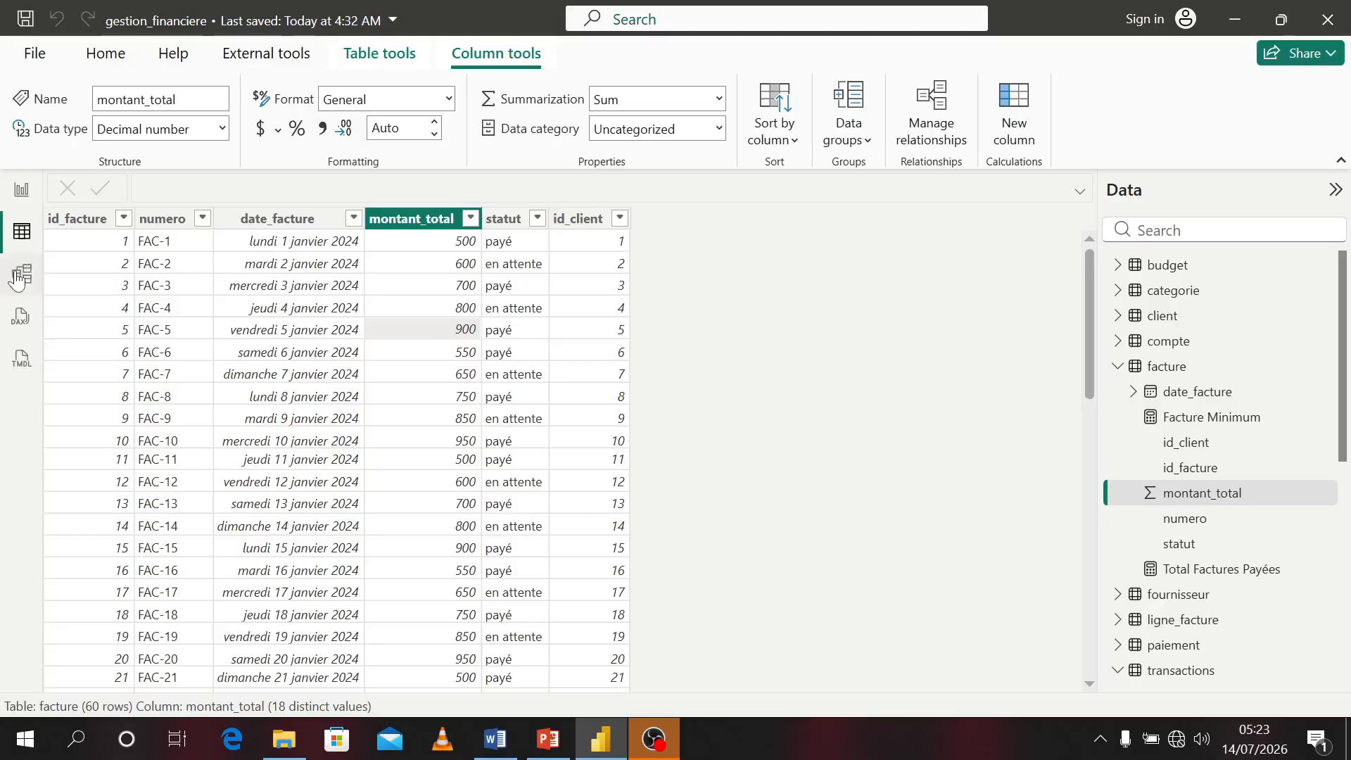
{"action": "scroll", "coordinate": [1145, 481], "scroll_direction": "down", "scroll_amount": 5}
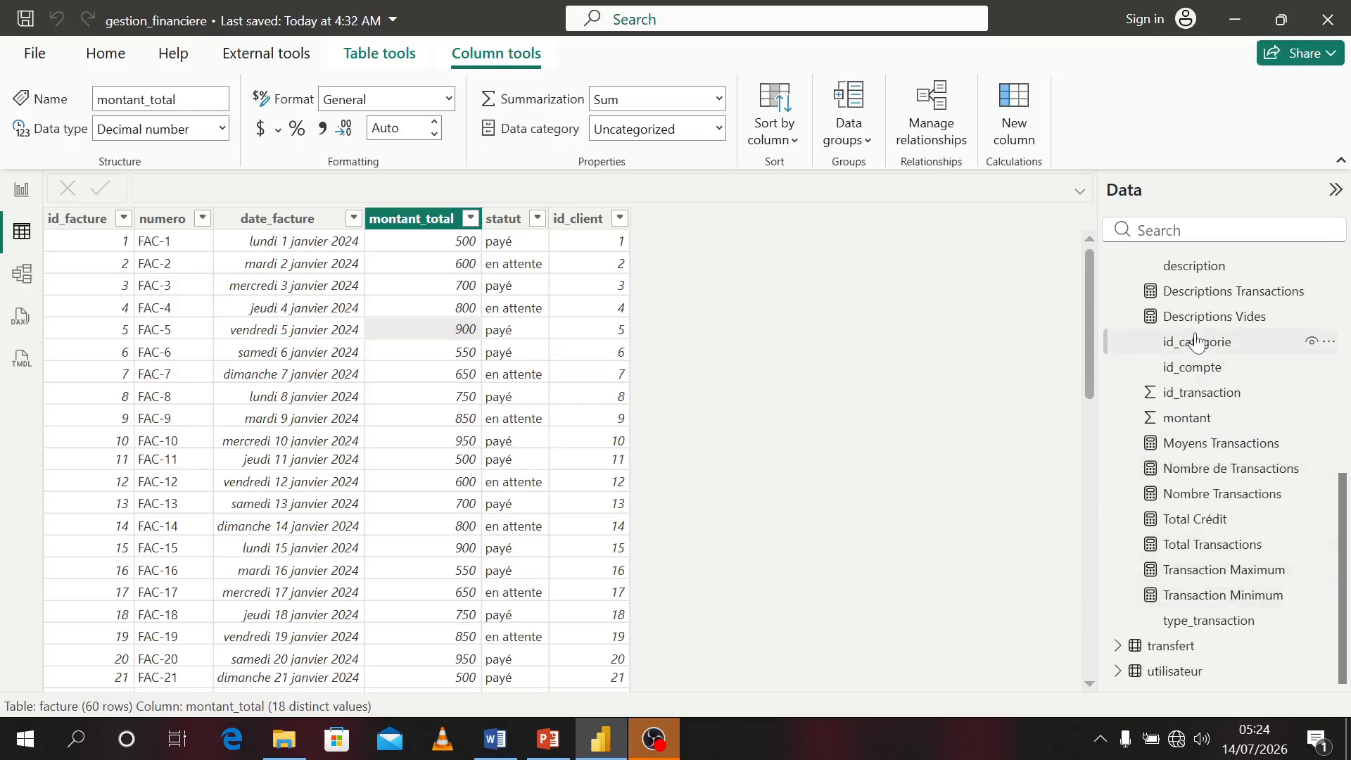
{"action": "scroll", "coordinate": [1197, 343], "scroll_direction": "up", "scroll_amount": 2}
{"action": "left_click", "coordinate": [1168, 347]}
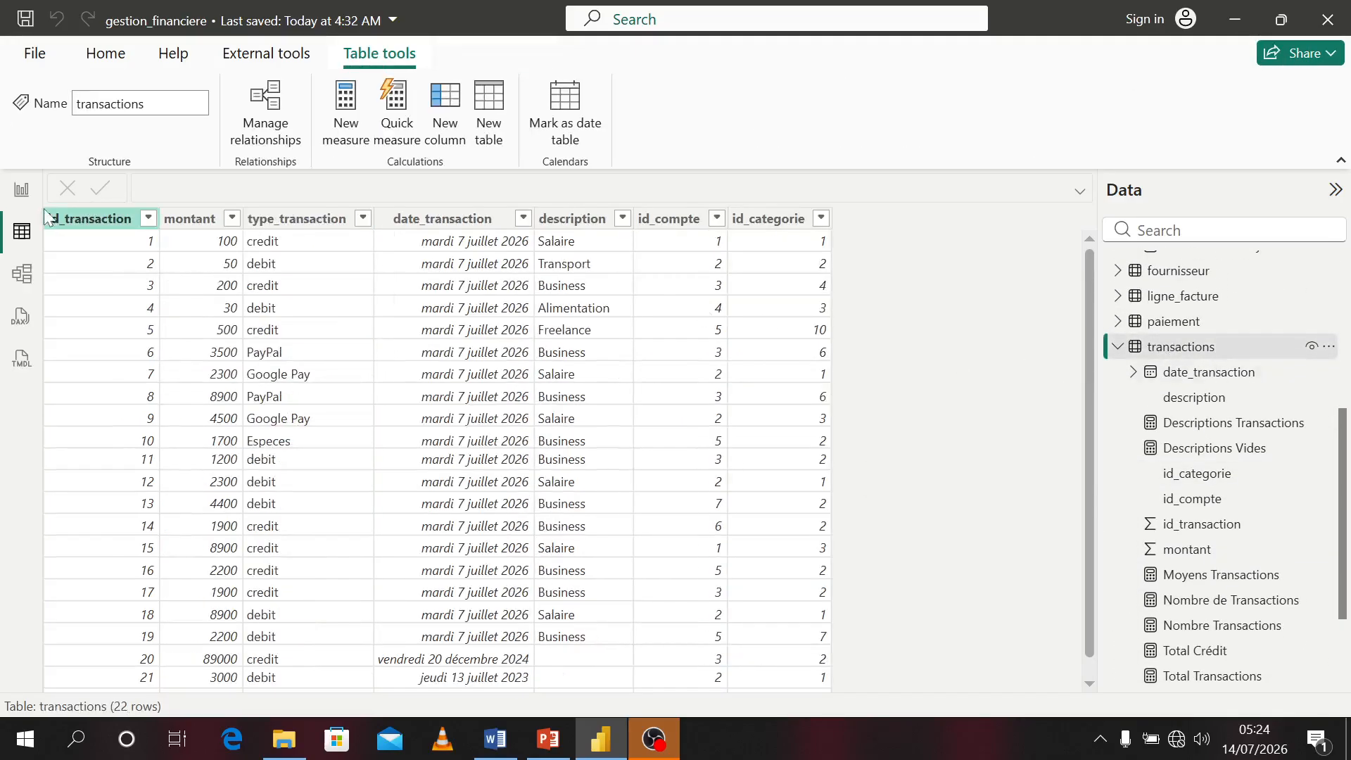
- Create a new calculated table from the report view and name it Tansactions Crédit in its formula
{"action": "left_click", "coordinate": [26, 203]}
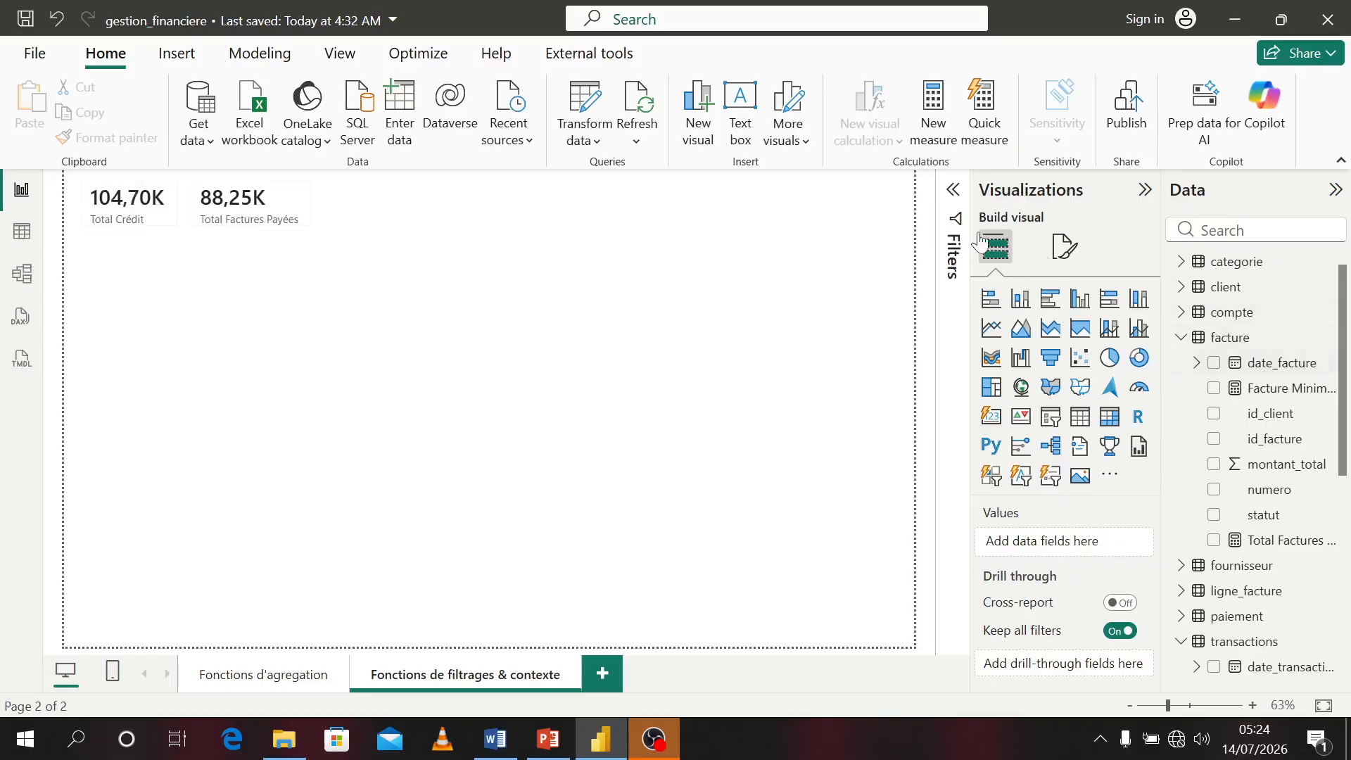
{"action": "left_click", "coordinate": [274, 59]}
{"action": "left_click", "coordinate": [351, 106]}
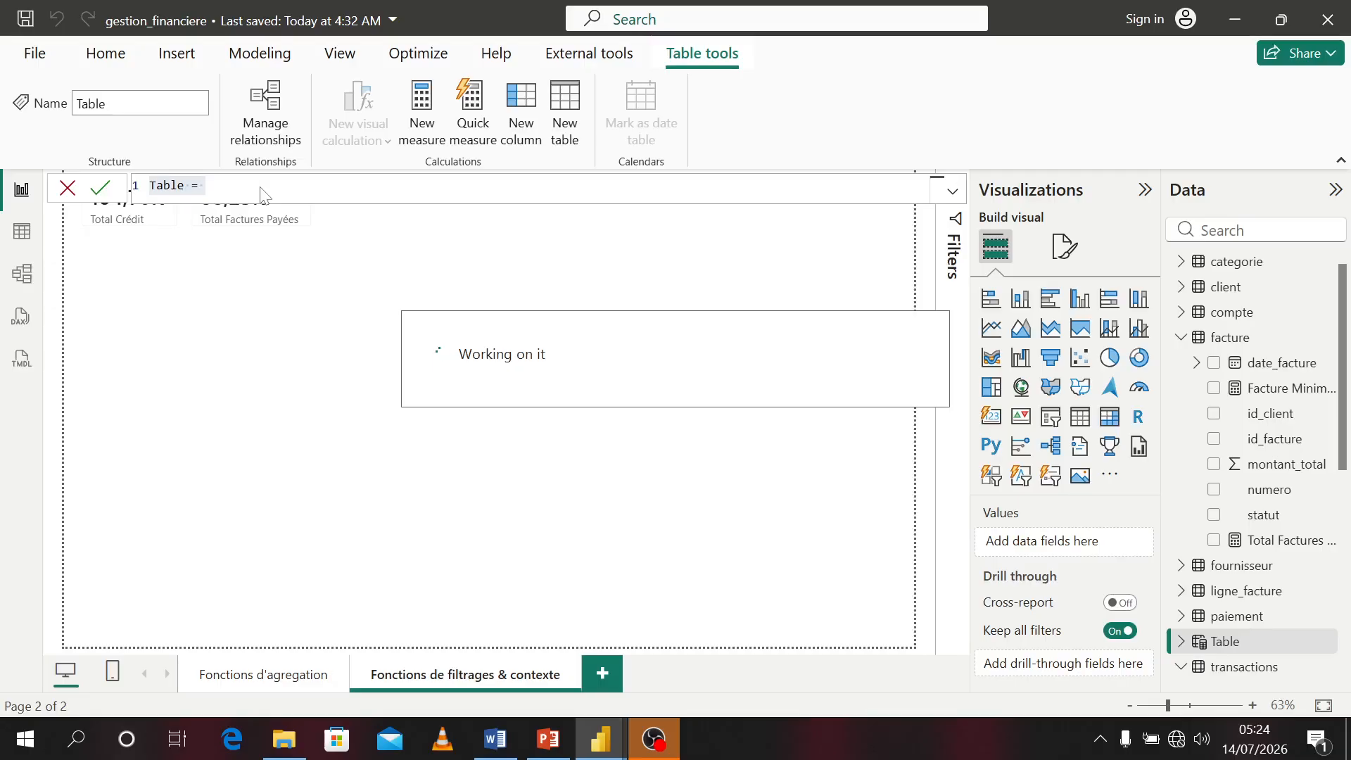
{"action": "key", "text": "BackSpace"}
{"action": "key", "text": "BackSpace"}
{"action": "key", "text": "BackSpace"}
{"action": "key", "text": "BackSpace"}
{"action": "key", "text": "BackSpace"}
{"action": "key", "text": "BackSpace"}
{"action": "key", "text": "BackSpace"}
{"action": "type", "text": "Tab"}
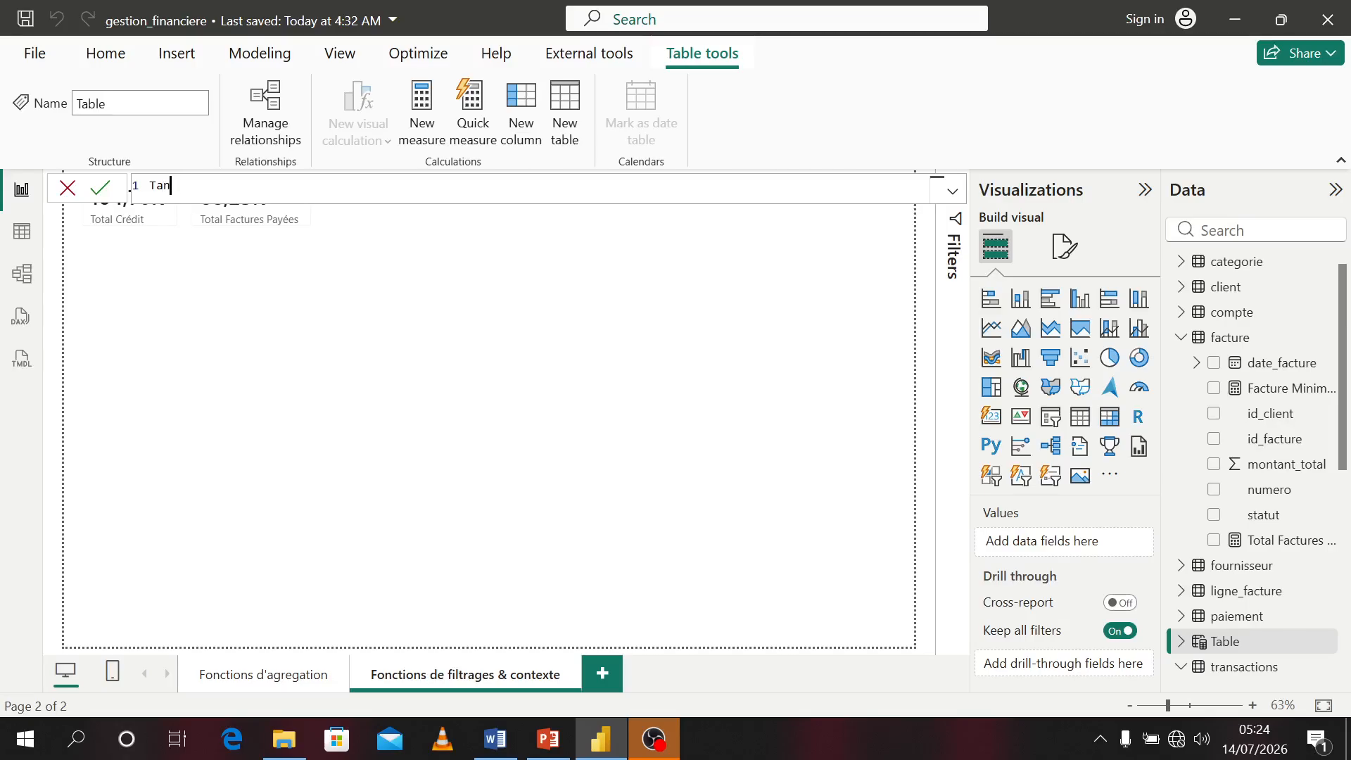
{"action": "type", "text": "sactions Crédit = cal"}
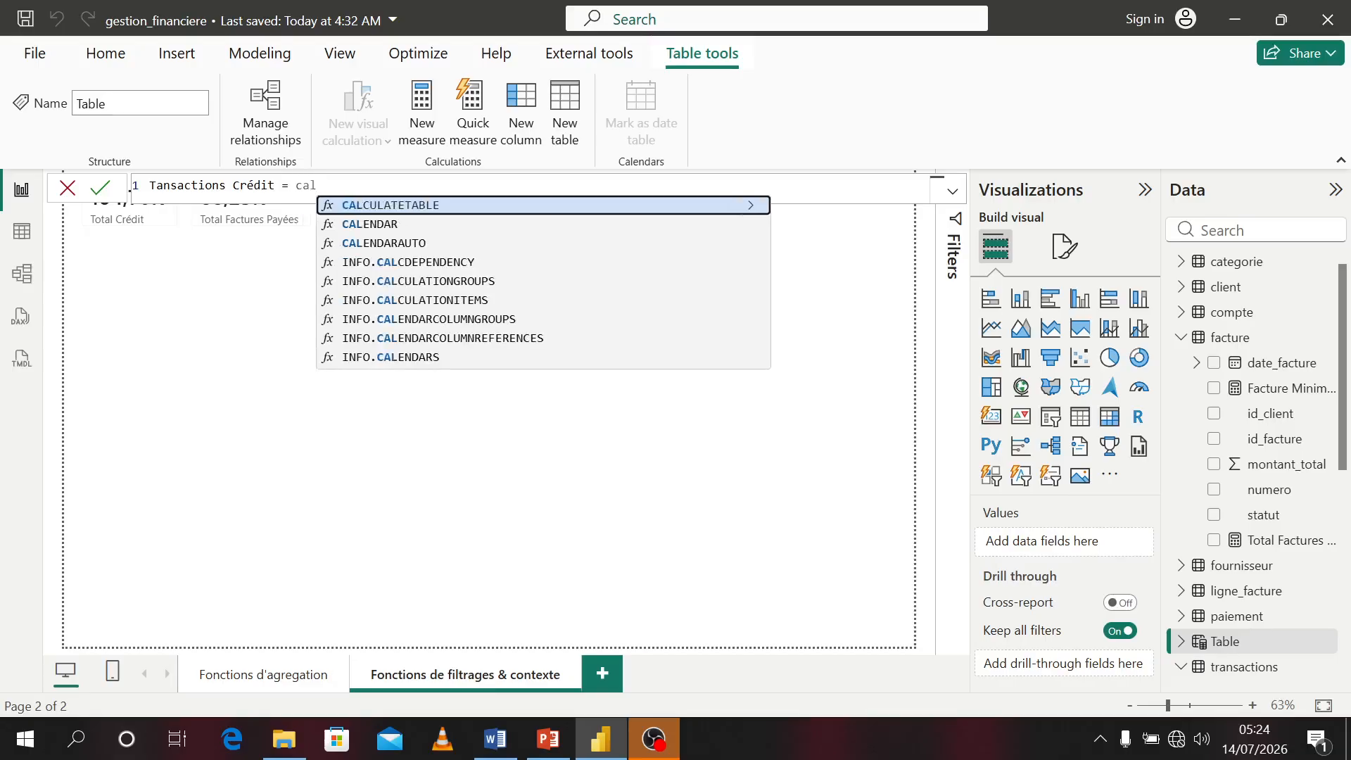
- Use CALCULATETABLE in the formula with transactions as its table argument
{"action": "key", "text": "Tab"}
{"action": "type", "text": "tr"}
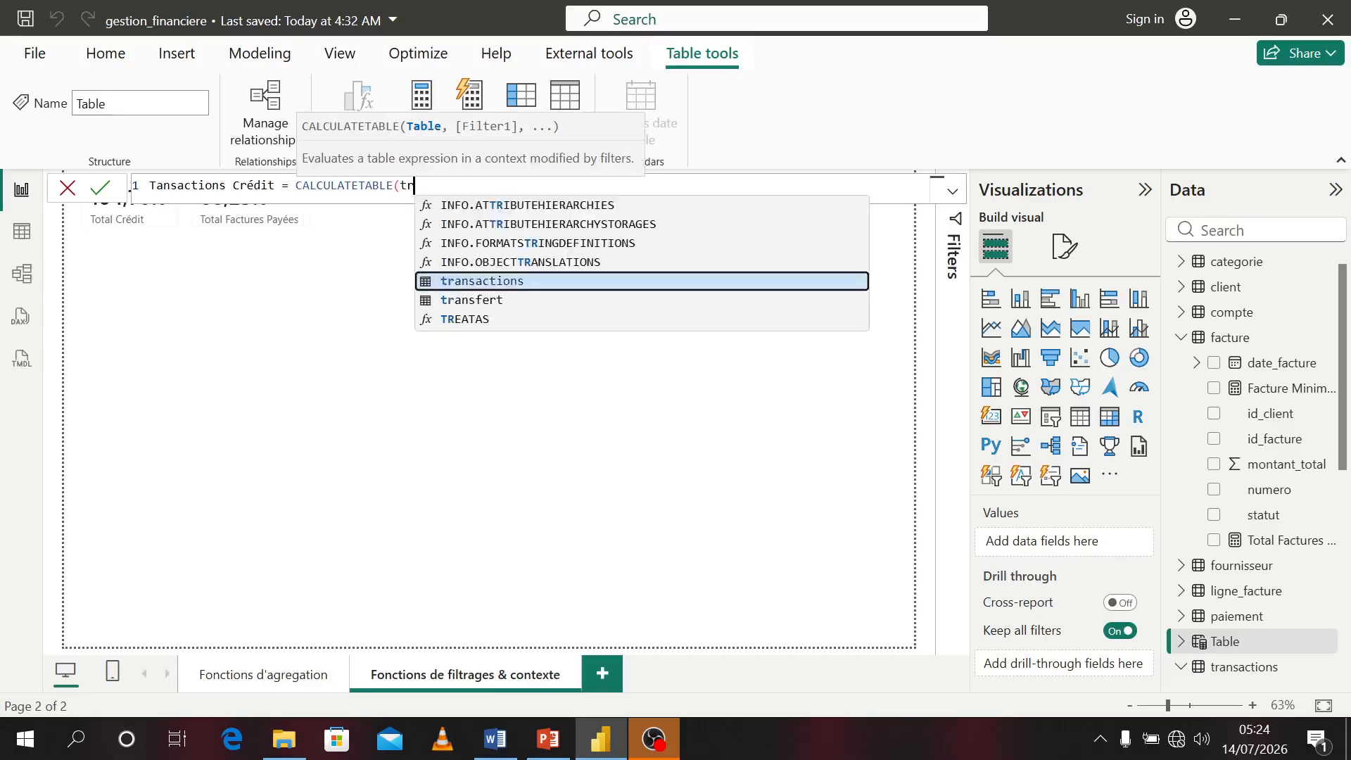
{"action": "key", "text": "Tab"}
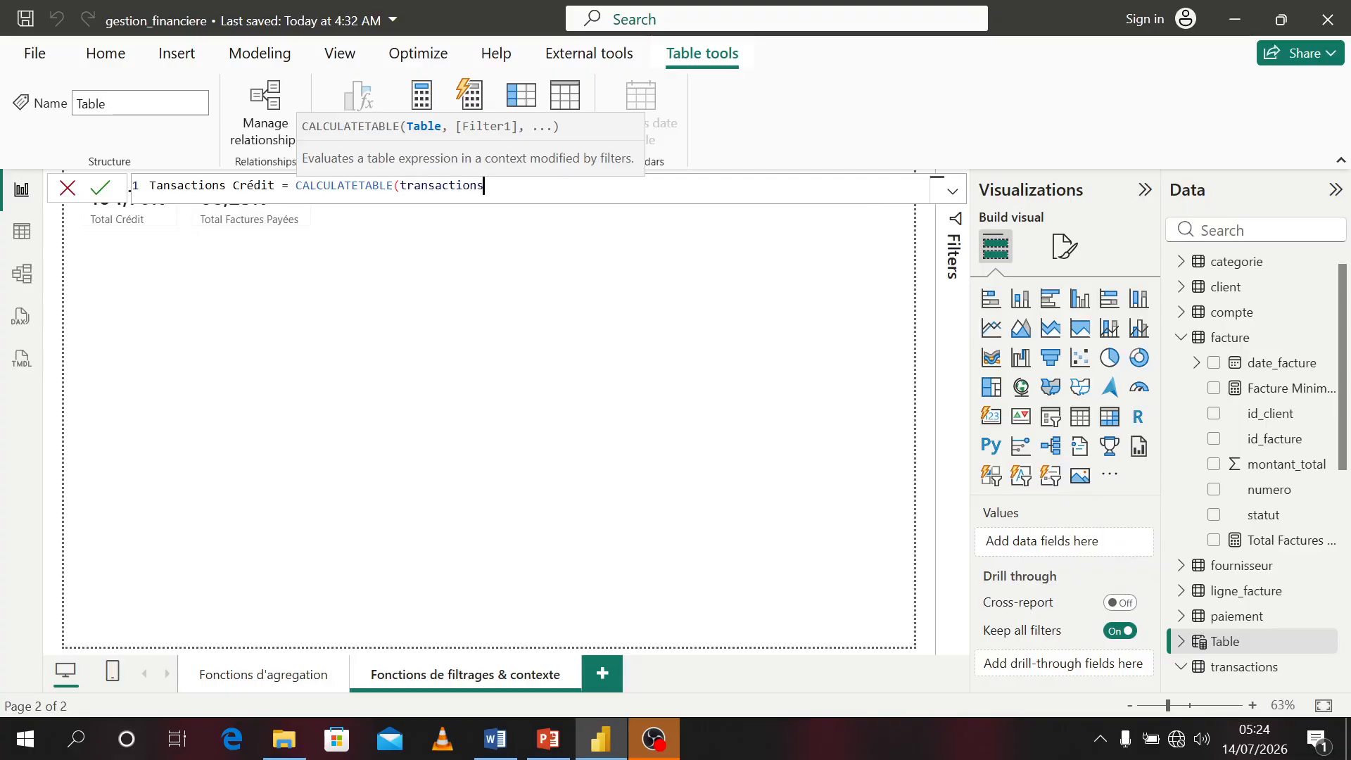
{"action": "type", "text": ","}
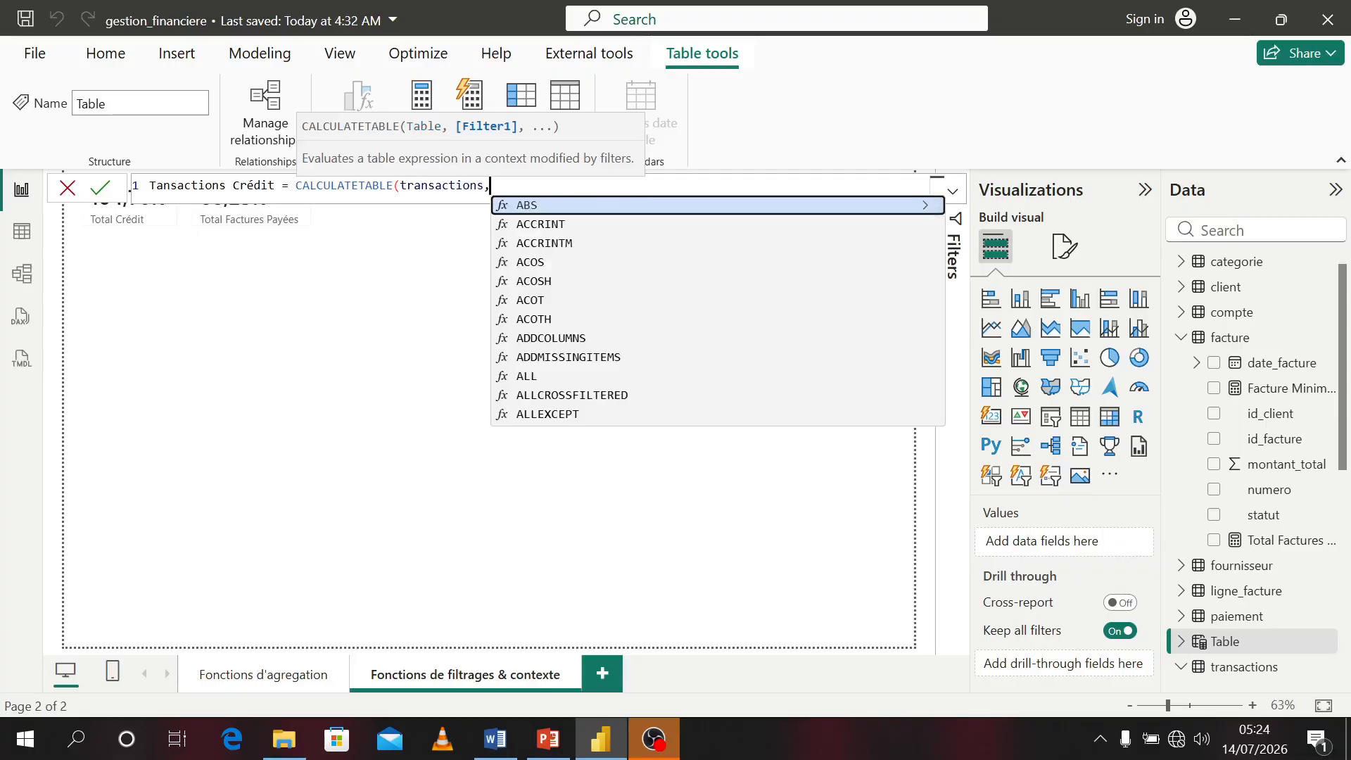
- Add the filter transactions[type_transaction] = "credit" to the CALCULATETABLE formula and commit the table
{"action": "type", "text": "type"}
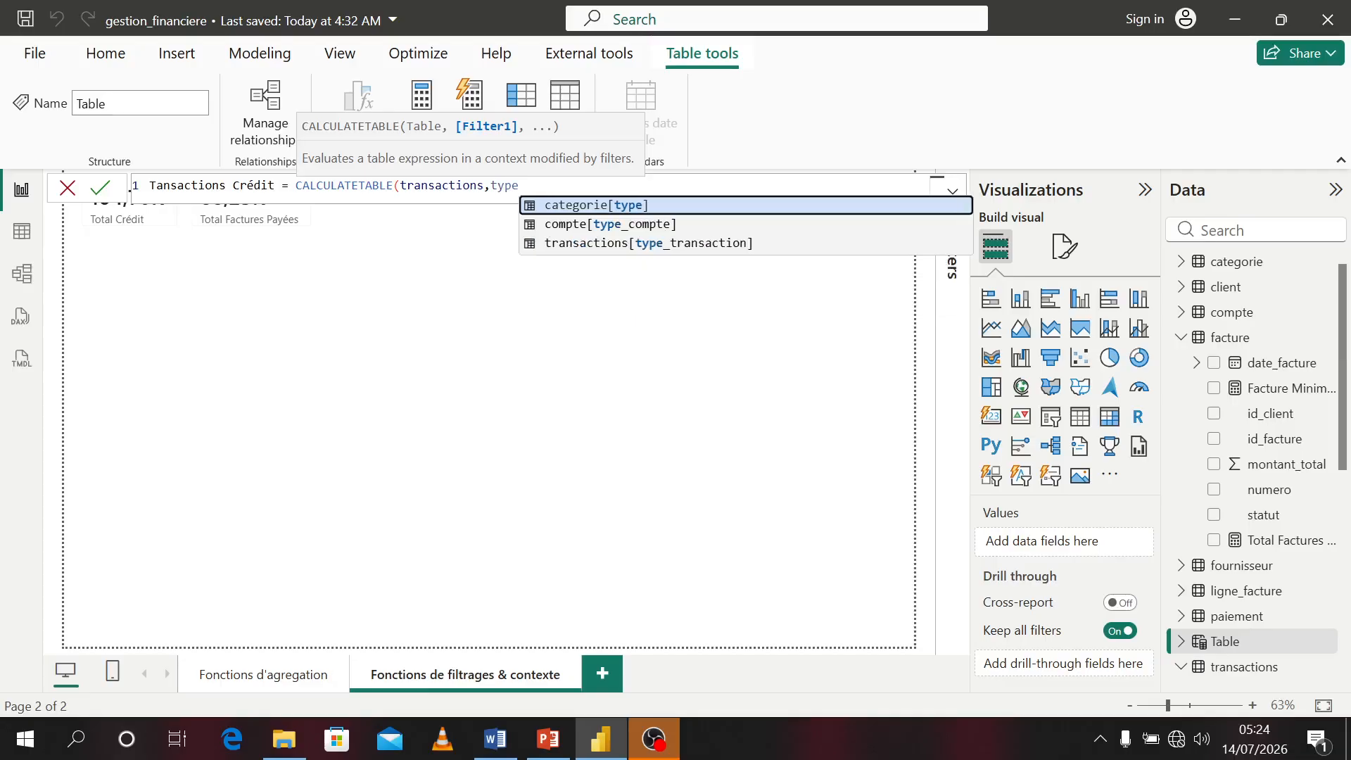
{"action": "key", "text": "Down"}
{"action": "key", "text": "Down"}
{"action": "key", "text": "Tab"}
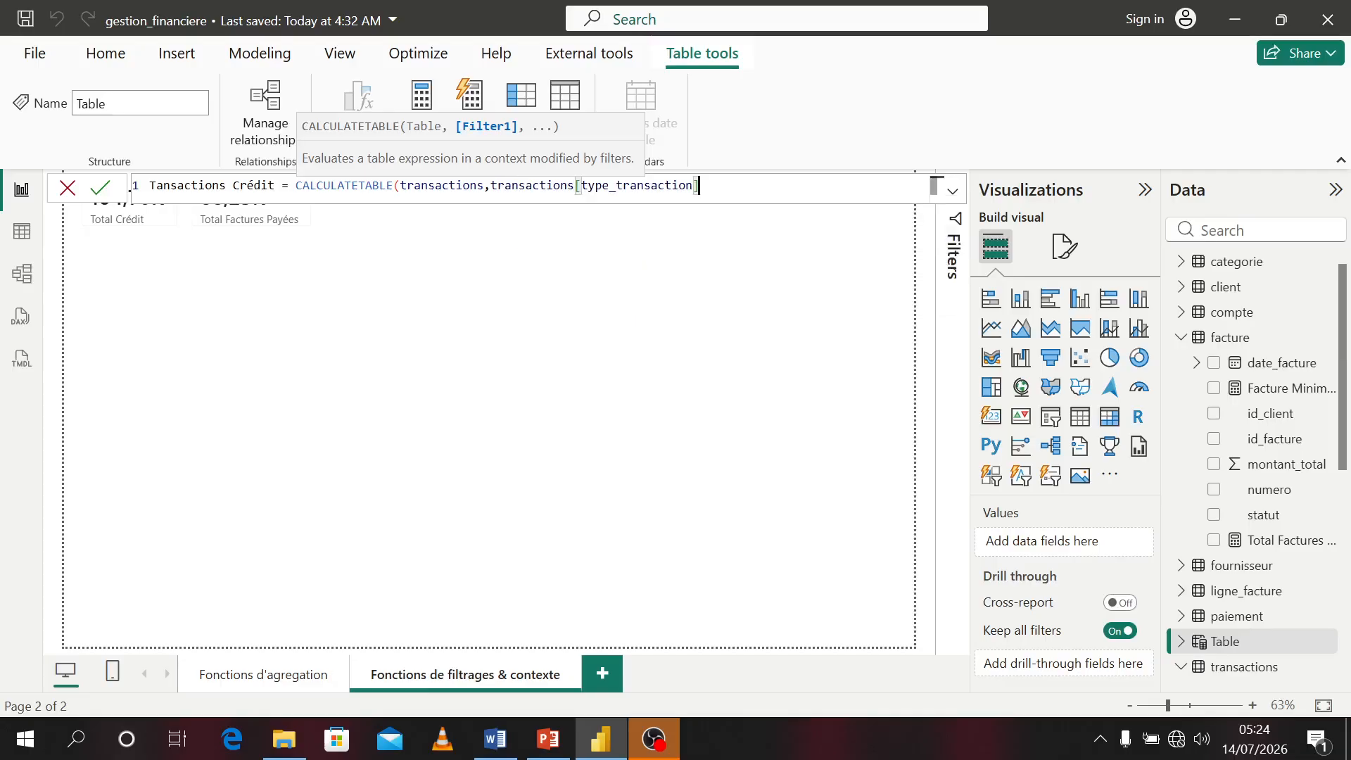
{"action": "type", "text": "= \"credit"}
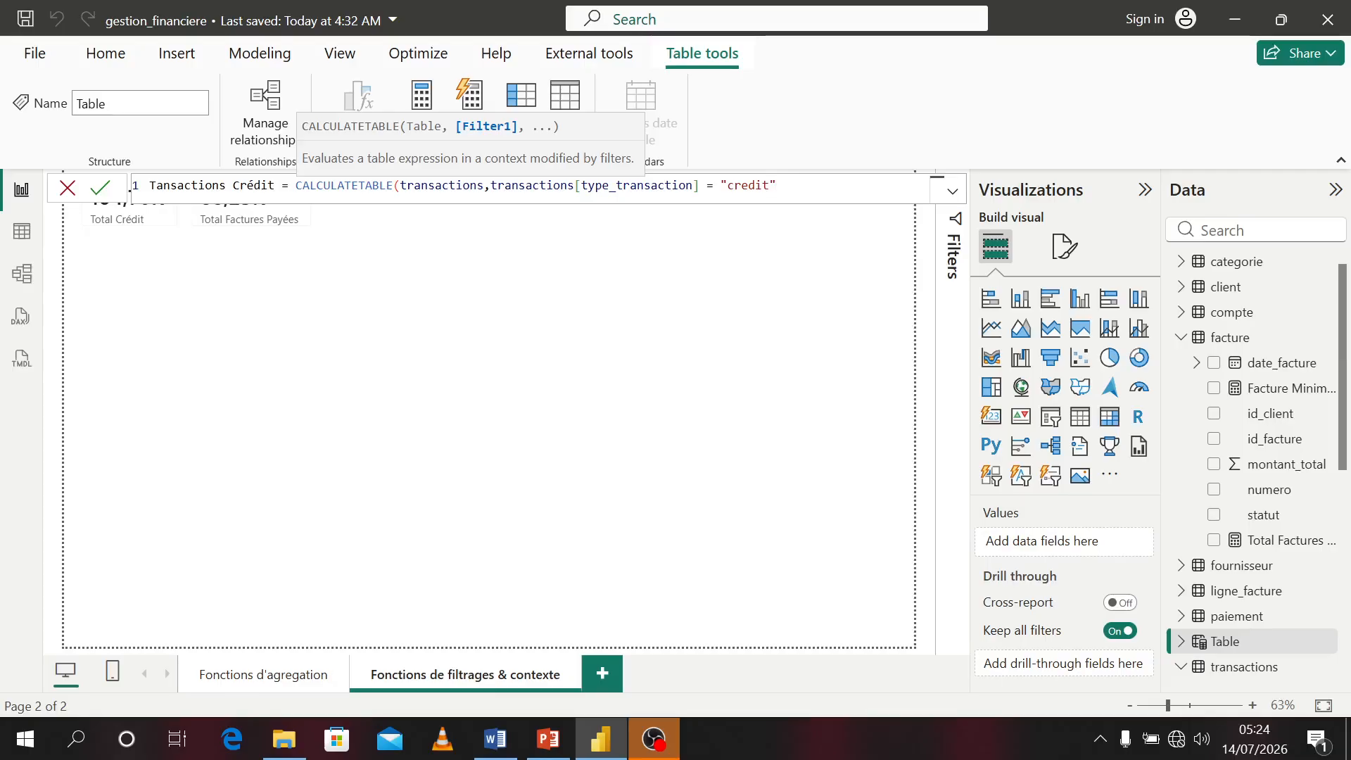
{"action": "type", "text": ")"}
{"action": "key", "text": "Return"}
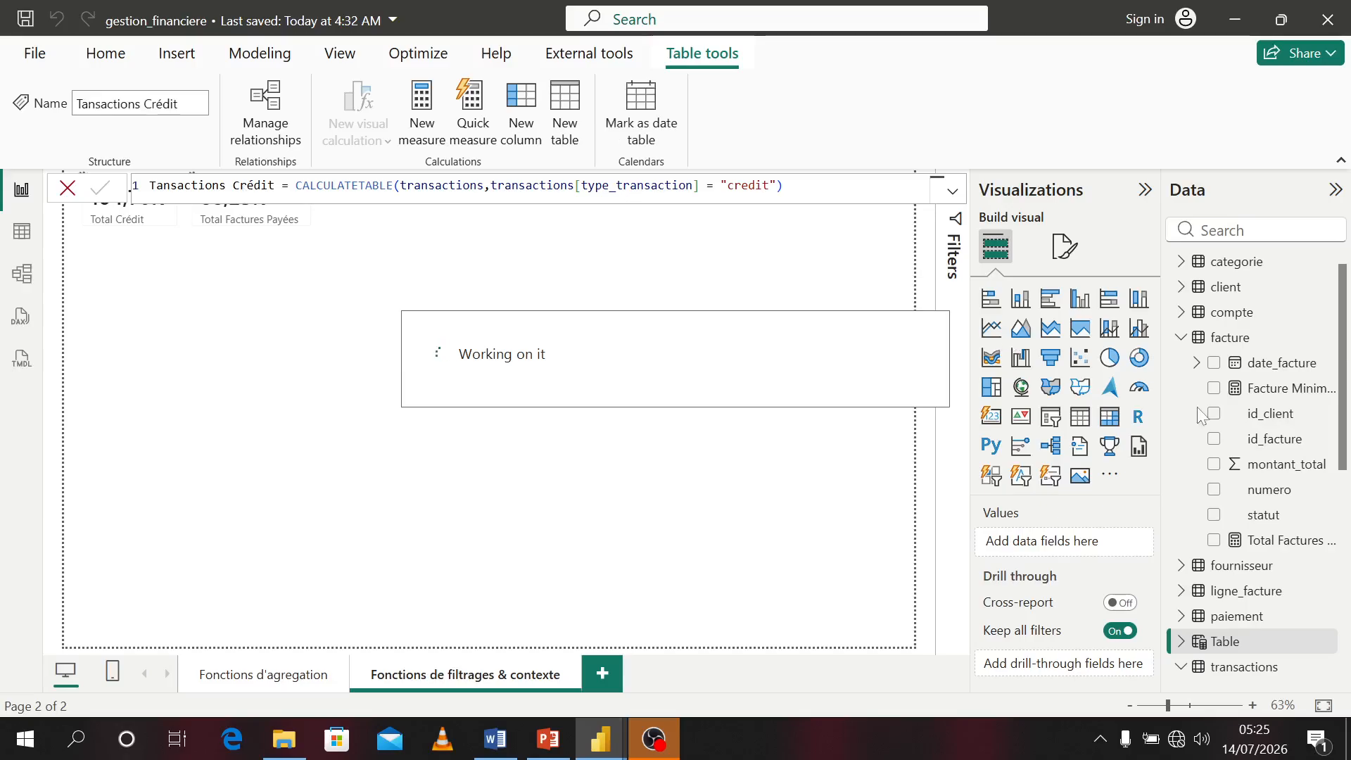
- Show date_transaction, montant and type_transaction from Tansactions Crédit in a table visual, enlarge it and place it just below the cards
{"action": "left_click_drag", "start_coordinate": [1345, 440], "coordinate": [1238, 516]}
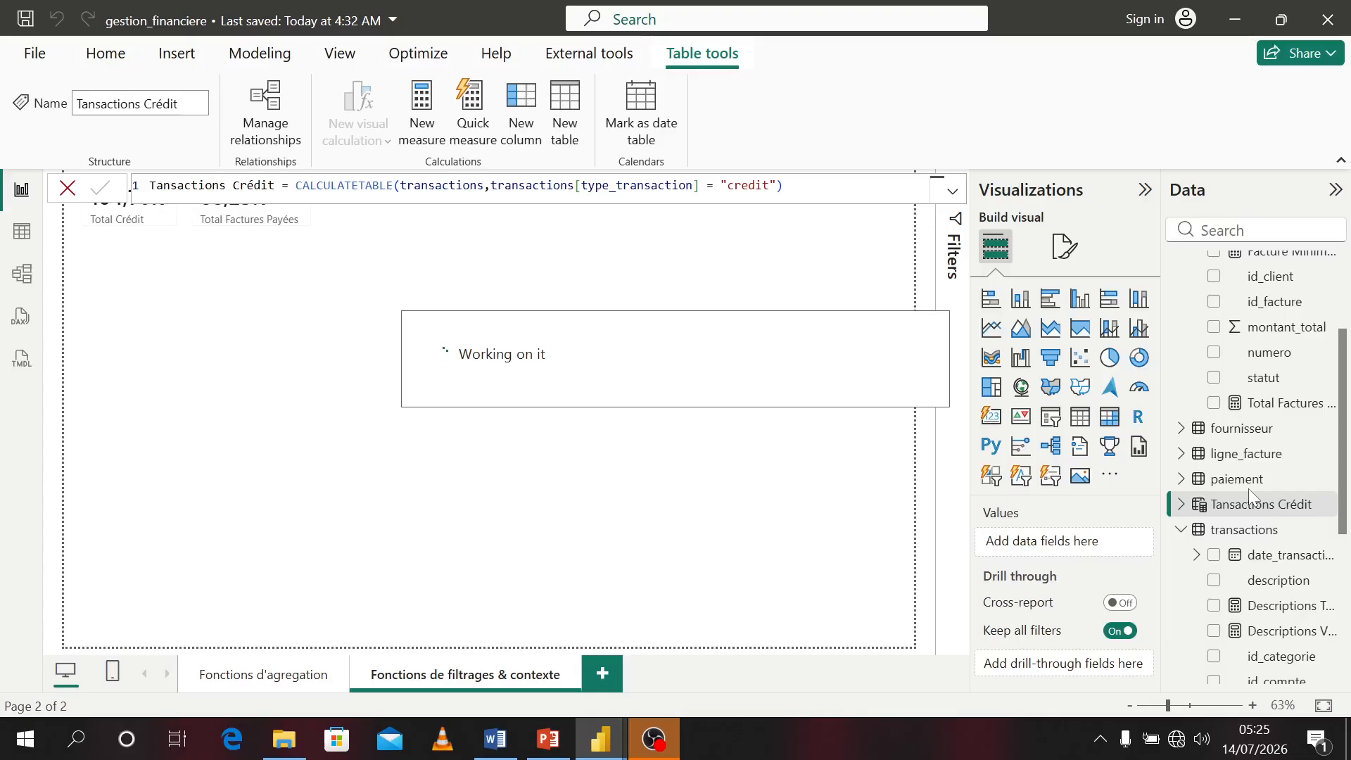
{"action": "left_click", "coordinate": [1182, 507]}
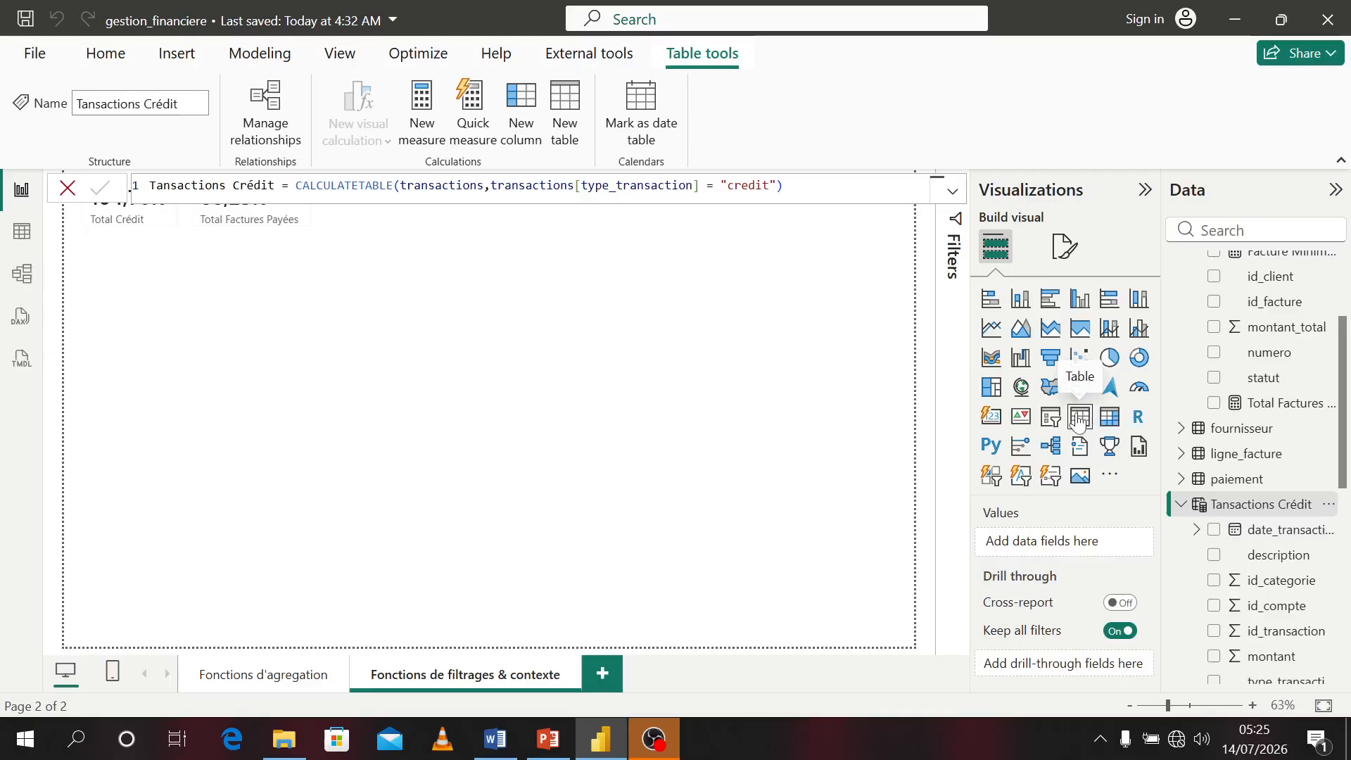
{"action": "left_click", "coordinate": [1215, 532]}
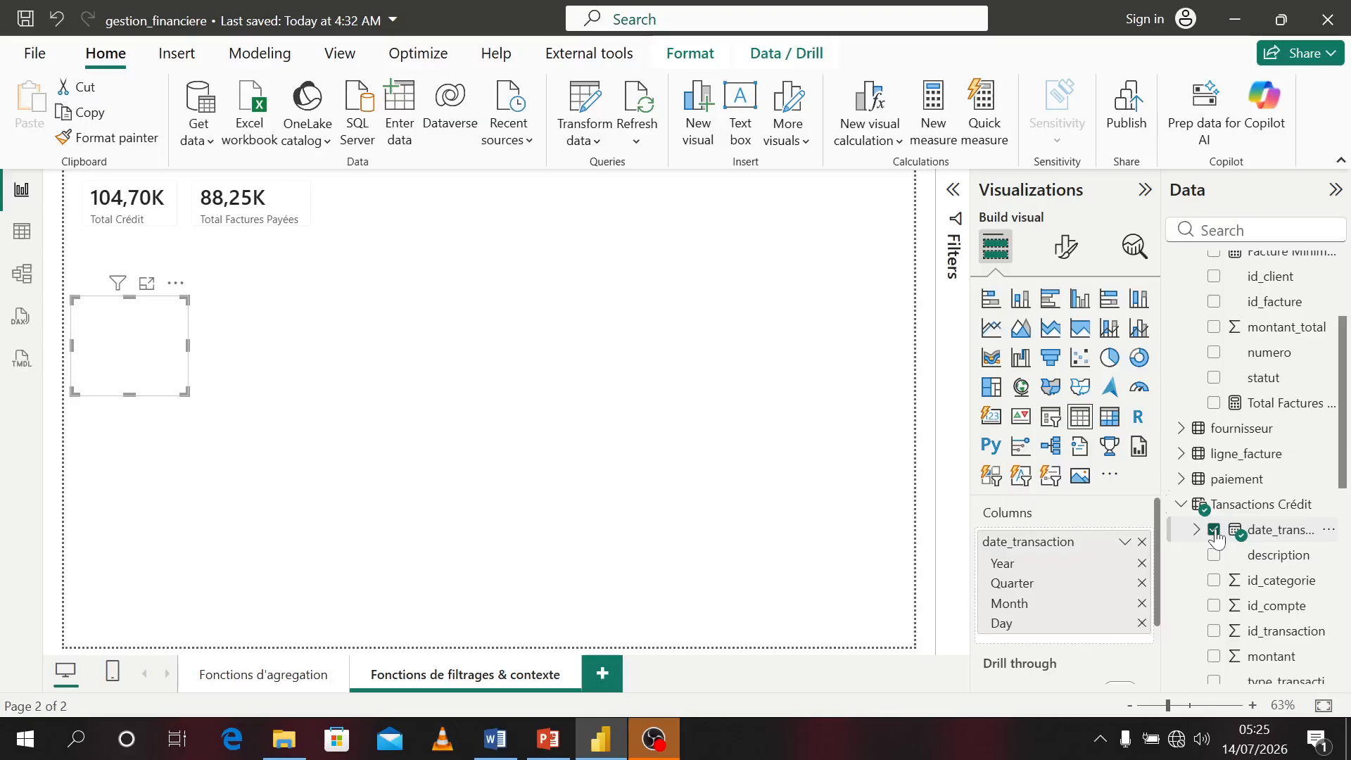
{"action": "left_click", "coordinate": [1215, 658]}
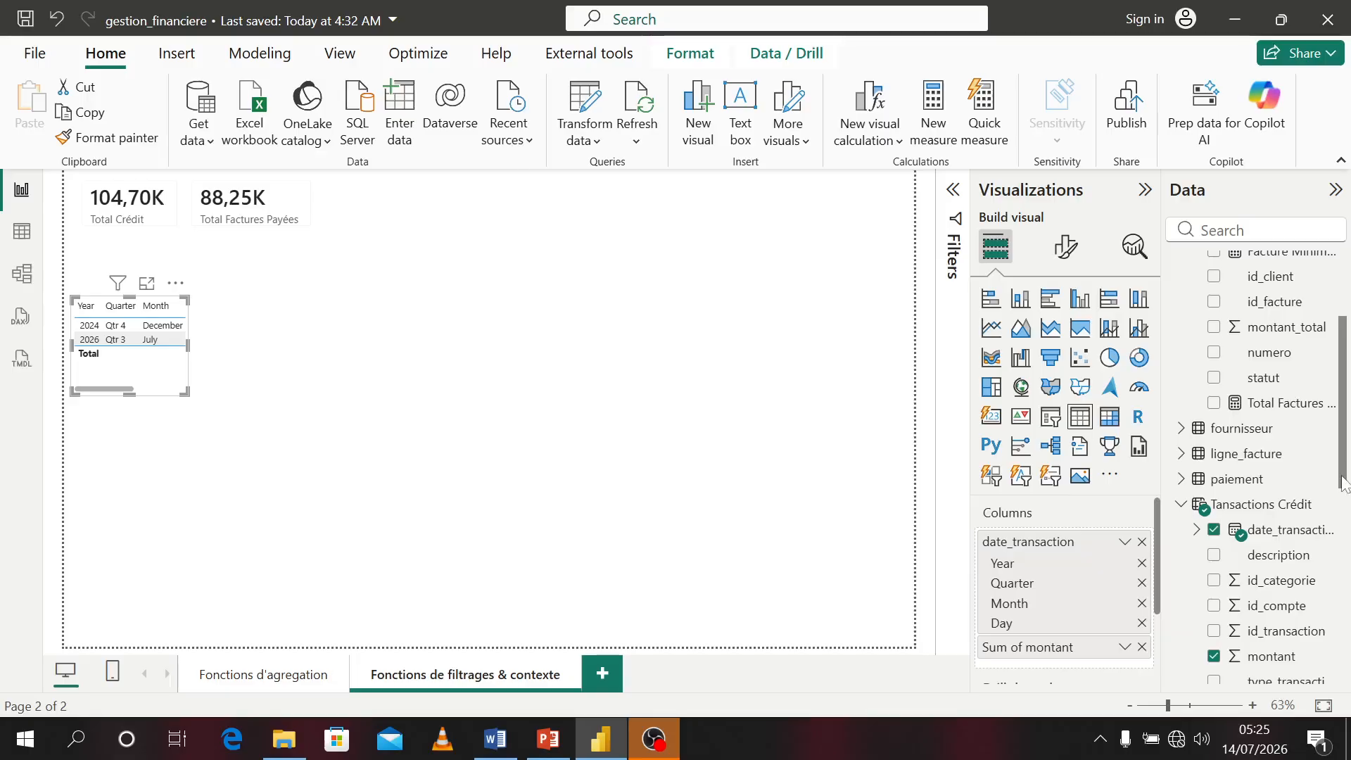
{"action": "scroll", "coordinate": [1225, 563], "scroll_direction": "down", "scroll_amount": 5}
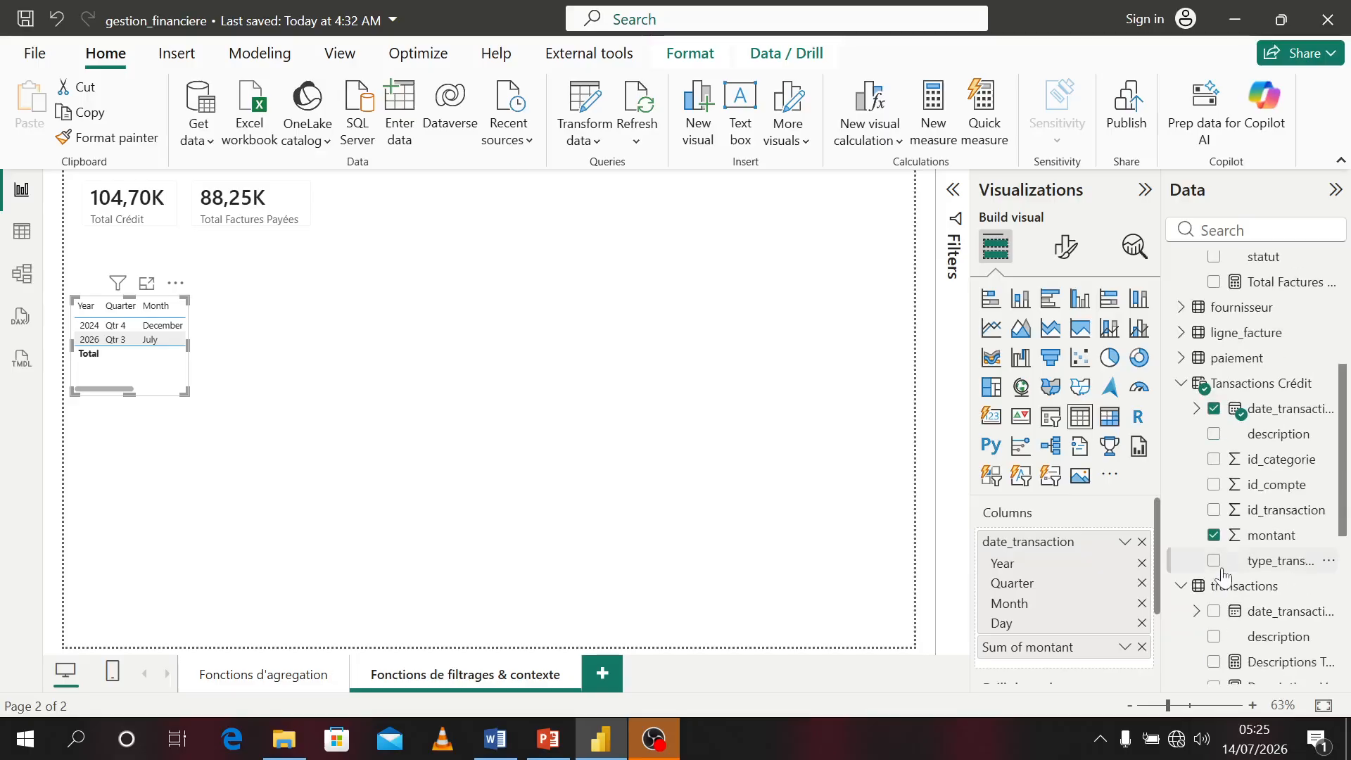
{"action": "left_click", "coordinate": [1217, 565]}
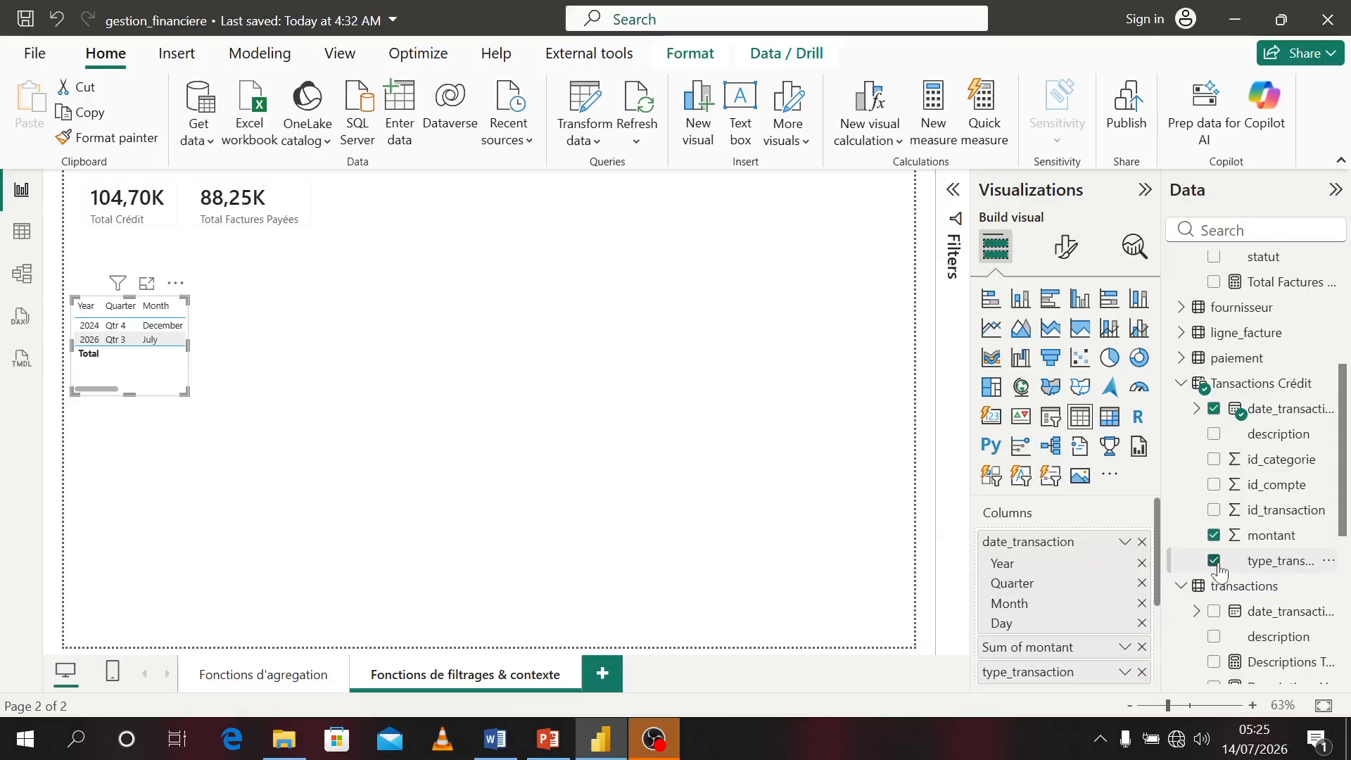
{"action": "left_click_drag", "start_coordinate": [185, 392], "coordinate": [367, 419]}
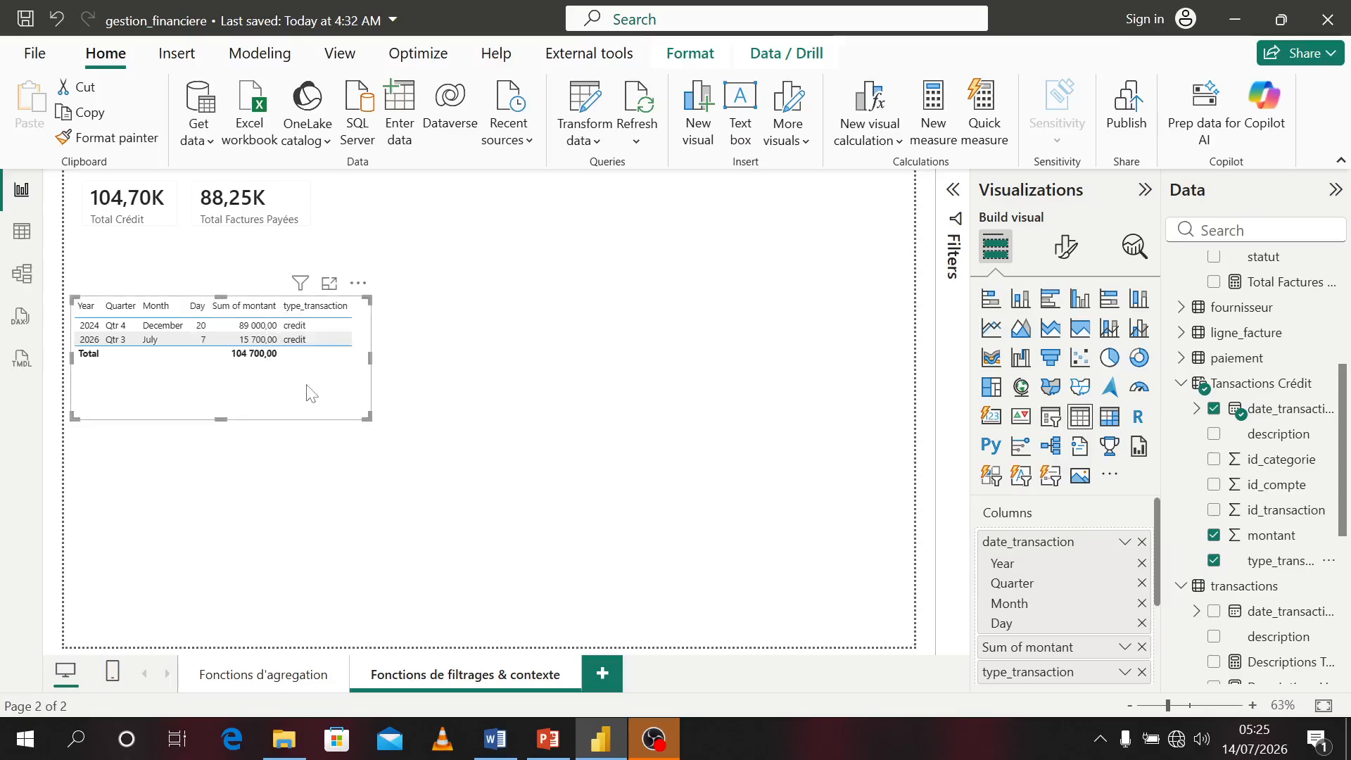
{"action": "left_click_drag", "start_coordinate": [223, 412], "coordinate": [211, 337]}
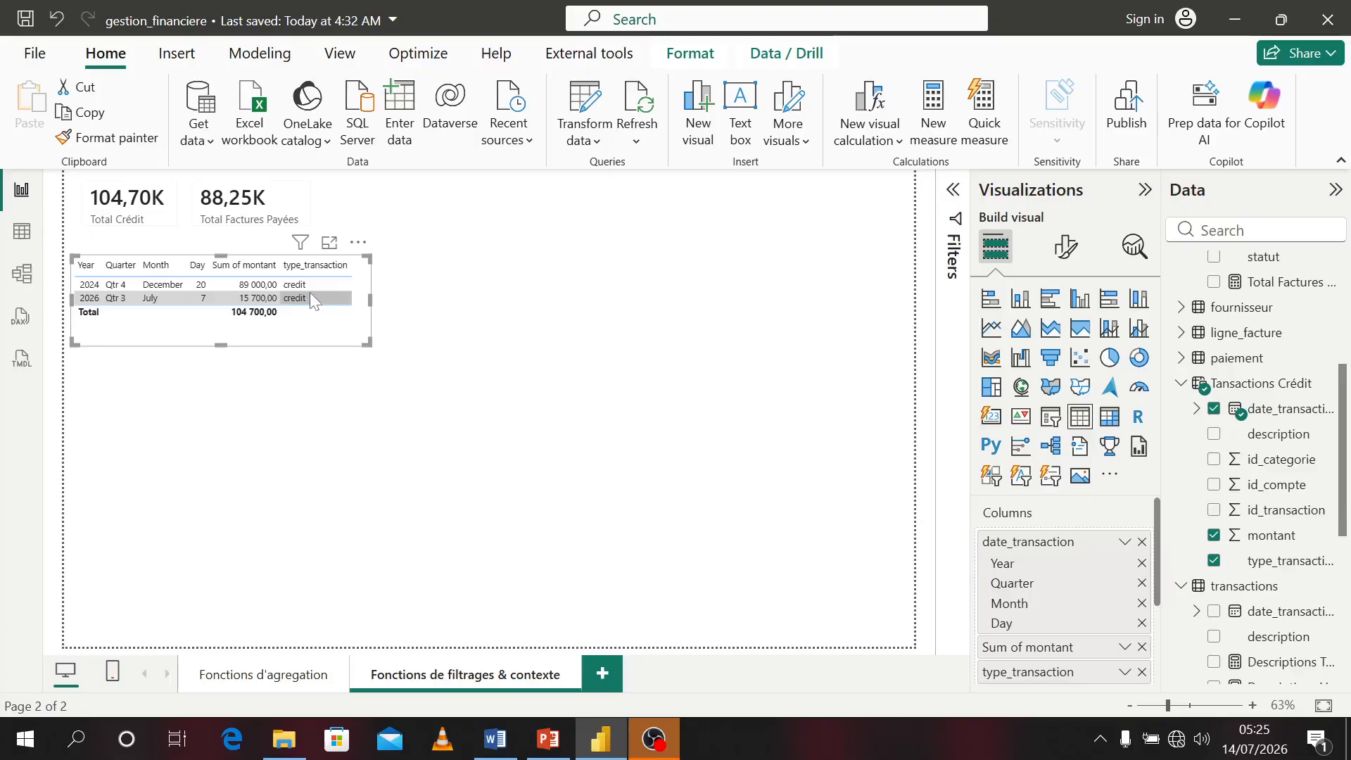
- Compare the data rows of Tansactions Crédit with those of the transactions table
{"action": "left_click", "coordinate": [23, 239]}
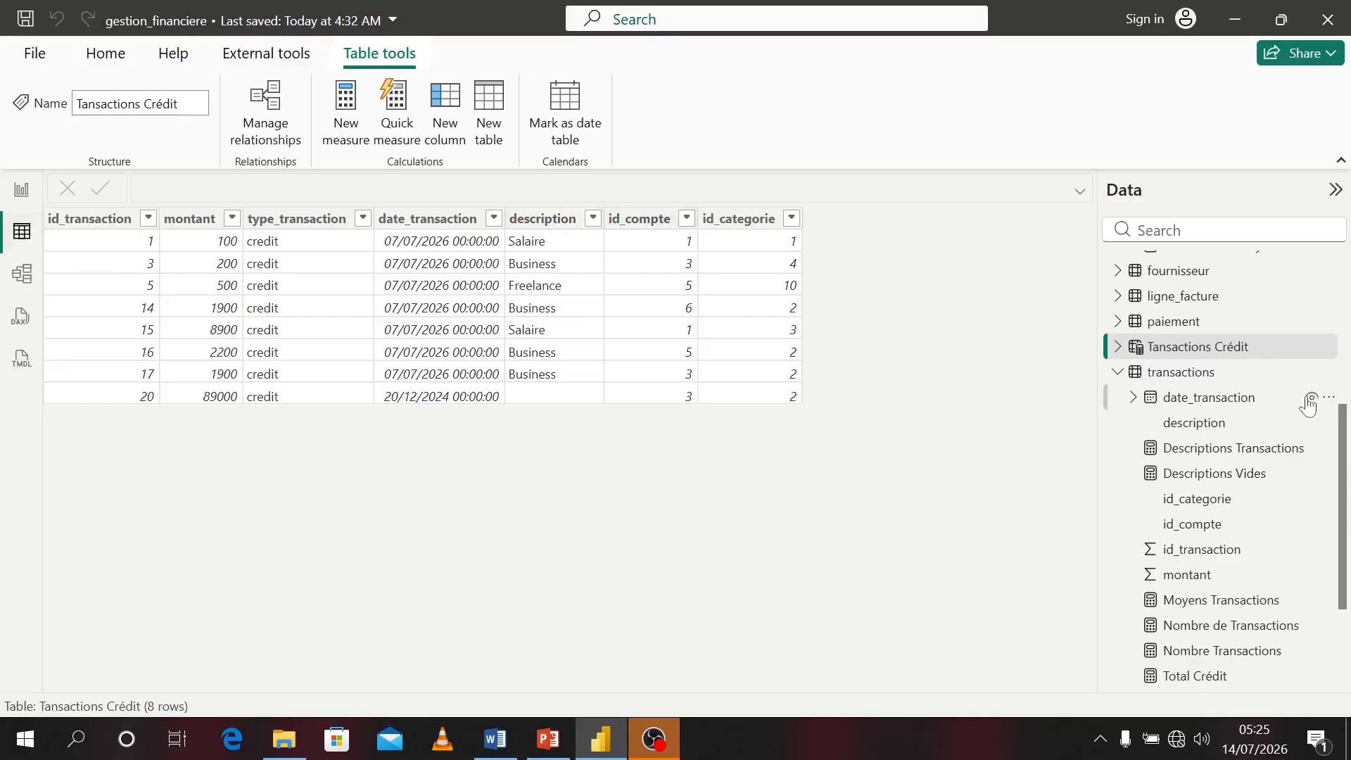
{"action": "left_click", "coordinate": [1189, 380]}
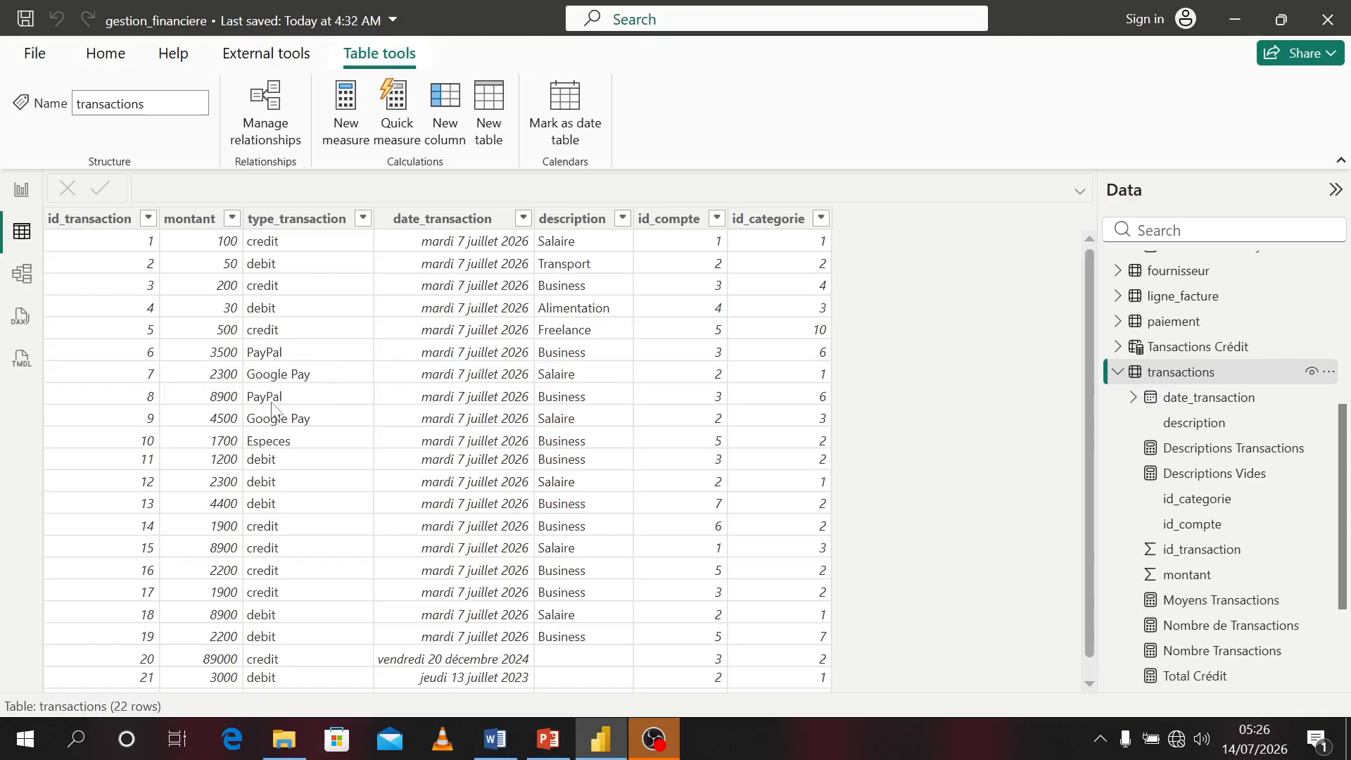
{"action": "left_click", "coordinate": [19, 203]}
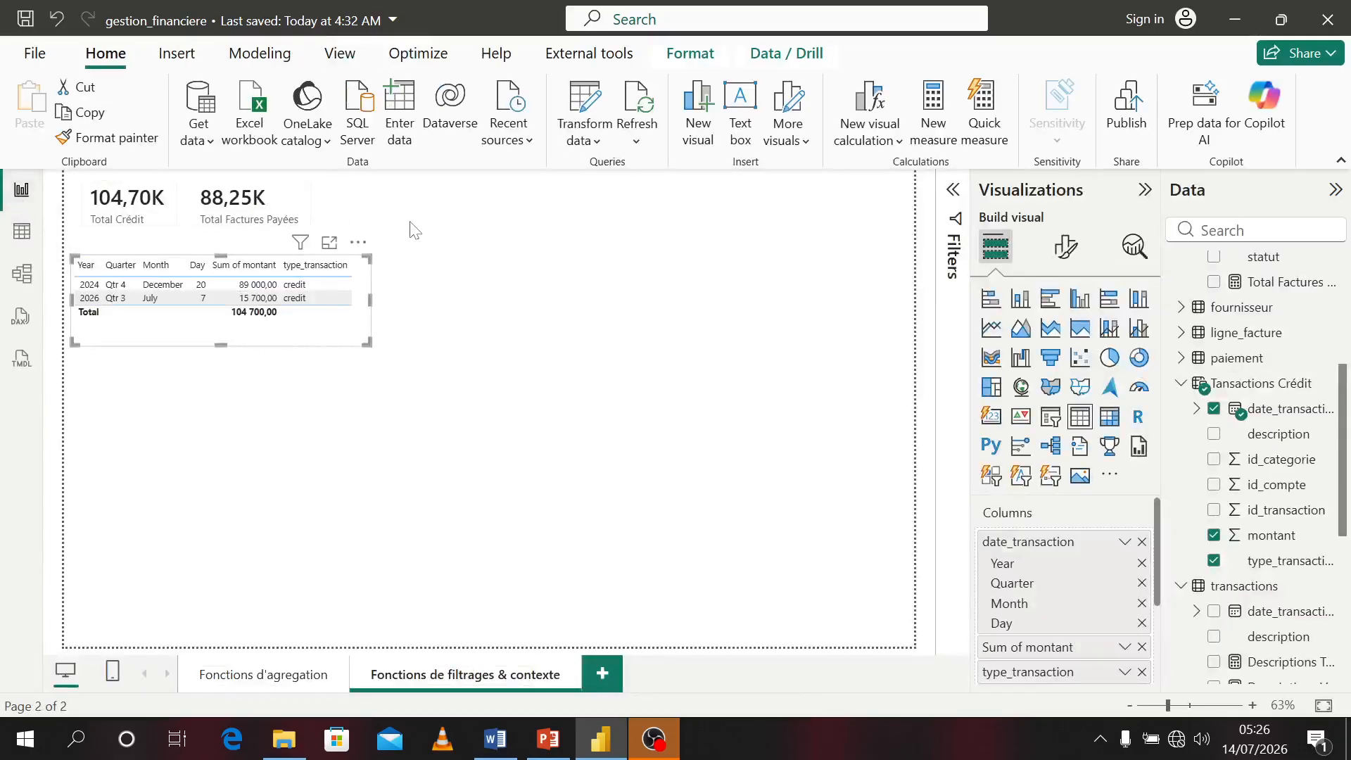
- Change the filter value in the Tansactions Crédit formula to "Paypal" and commit it
{"action": "left_click", "coordinate": [1269, 393]}
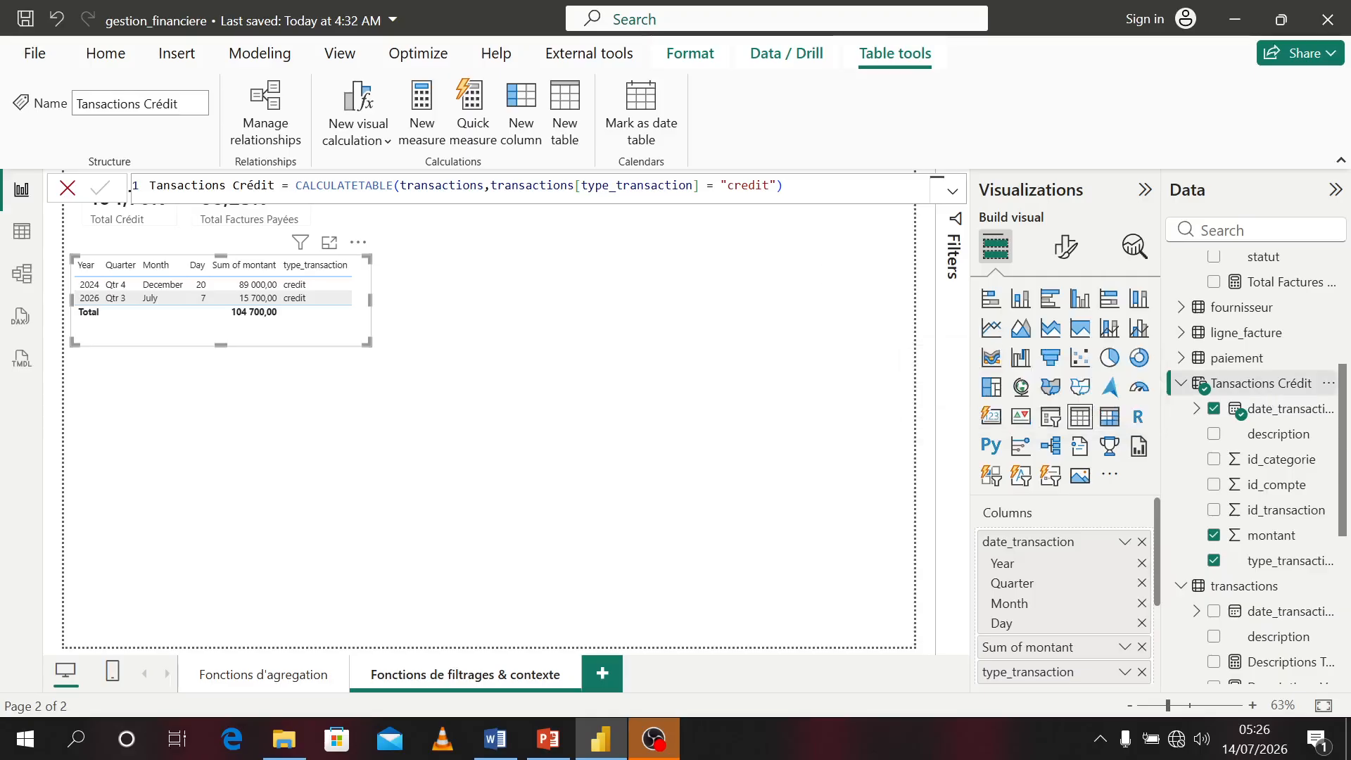
{"action": "double_click", "coordinate": [749, 186]}
{"action": "type", "text": "P"}
{"action": "type", "text": "aypal"}
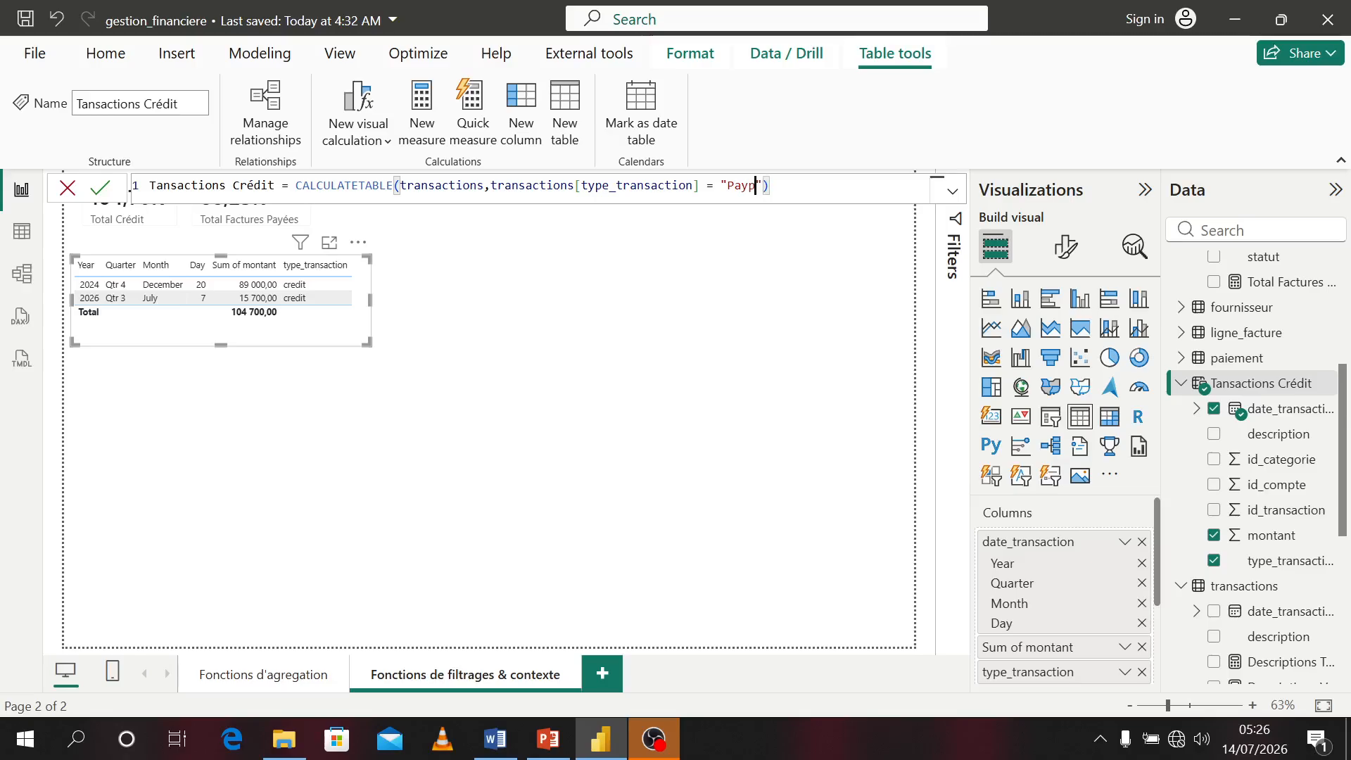
{"action": "key", "text": "Return"}
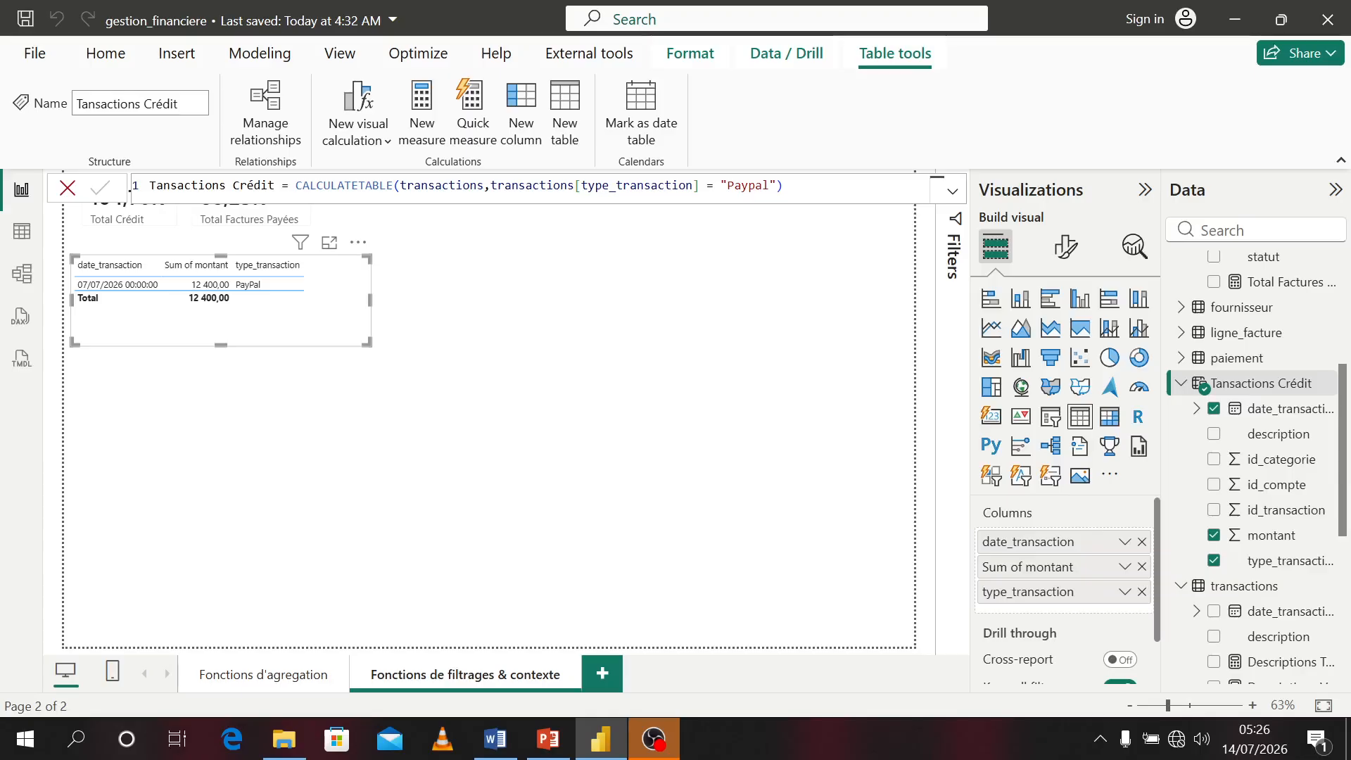
- Set the filter value in the Tansactions Crédit formula back to "credit" and commit it
{"action": "double_click", "coordinate": [741, 185]}
{"action": "type", "text": "credit"}
{"action": "key", "text": "Return"}
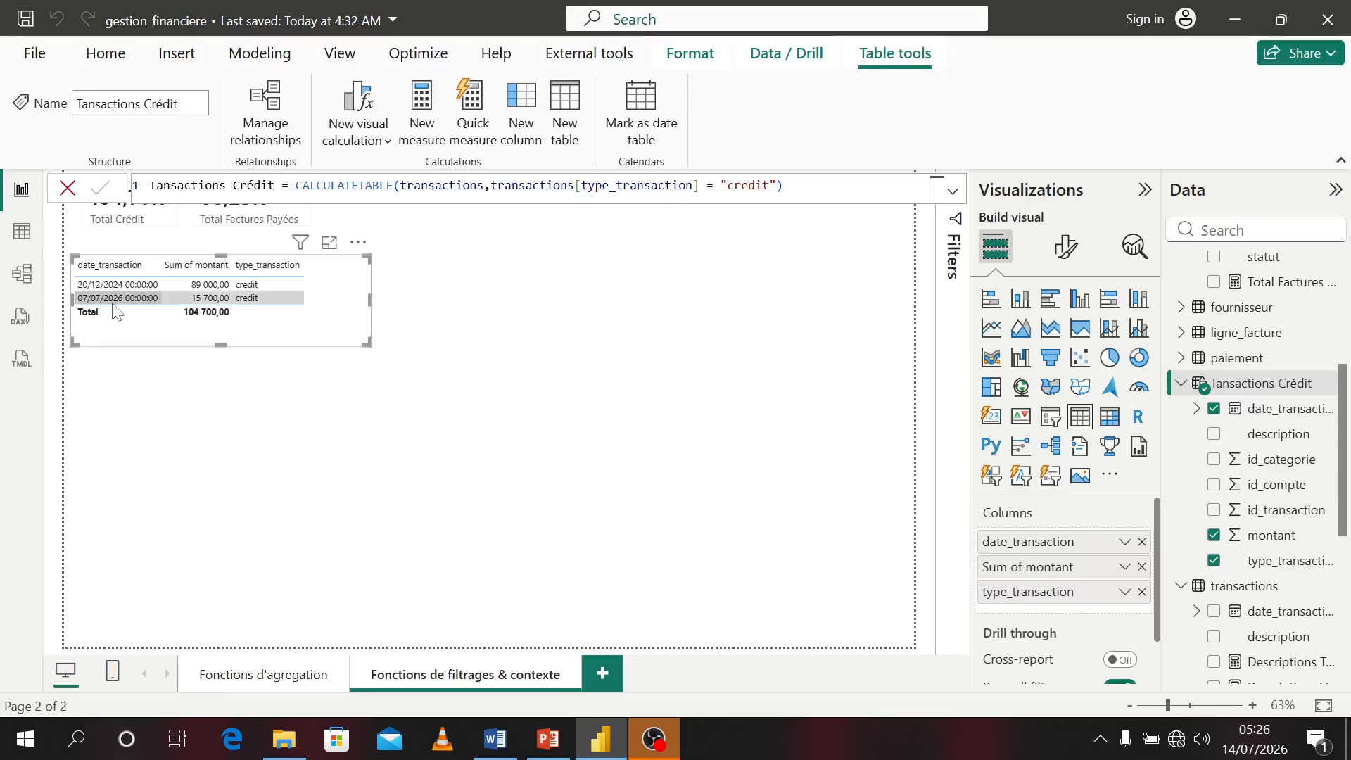
- Examine the values of the statut column in the facture table's data
{"action": "left_click", "coordinate": [22, 234]}
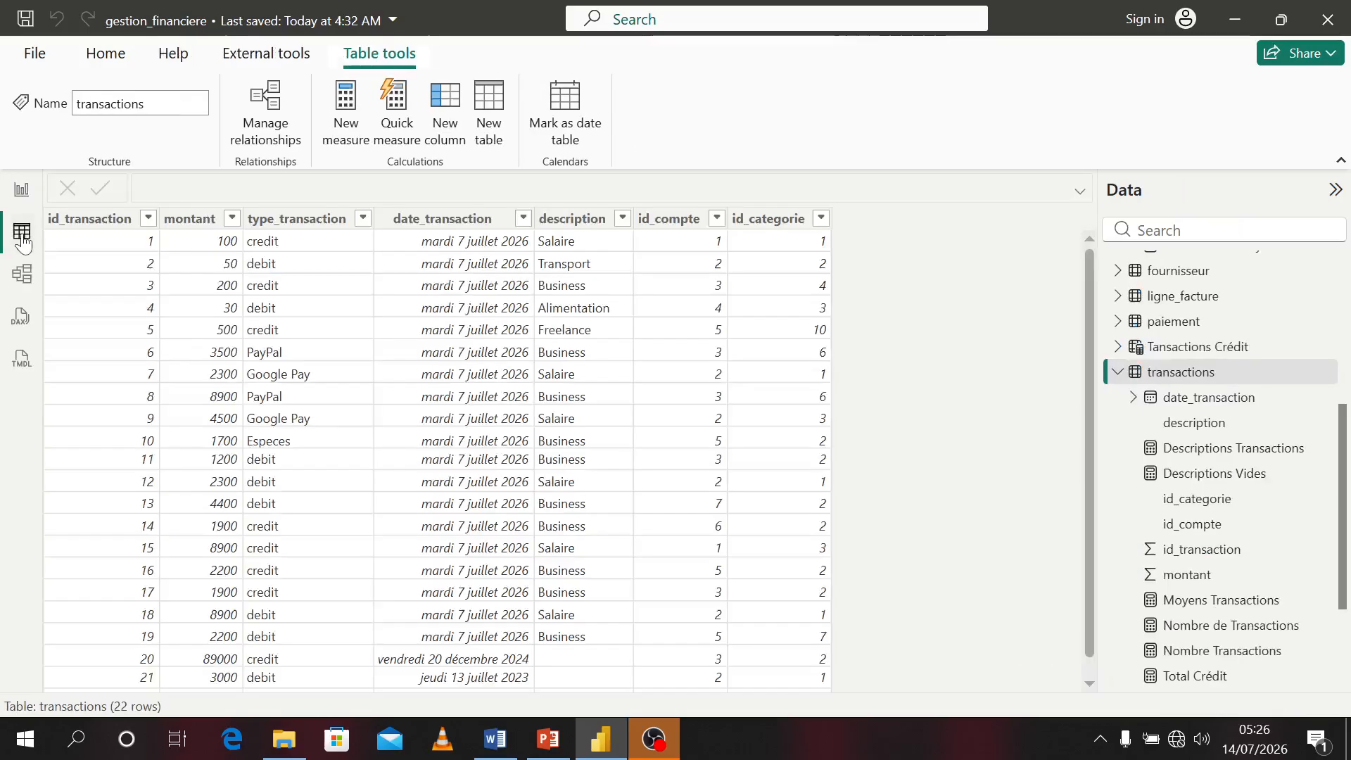
{"action": "scroll", "coordinate": [1183, 350], "scroll_direction": "up", "scroll_amount": 5}
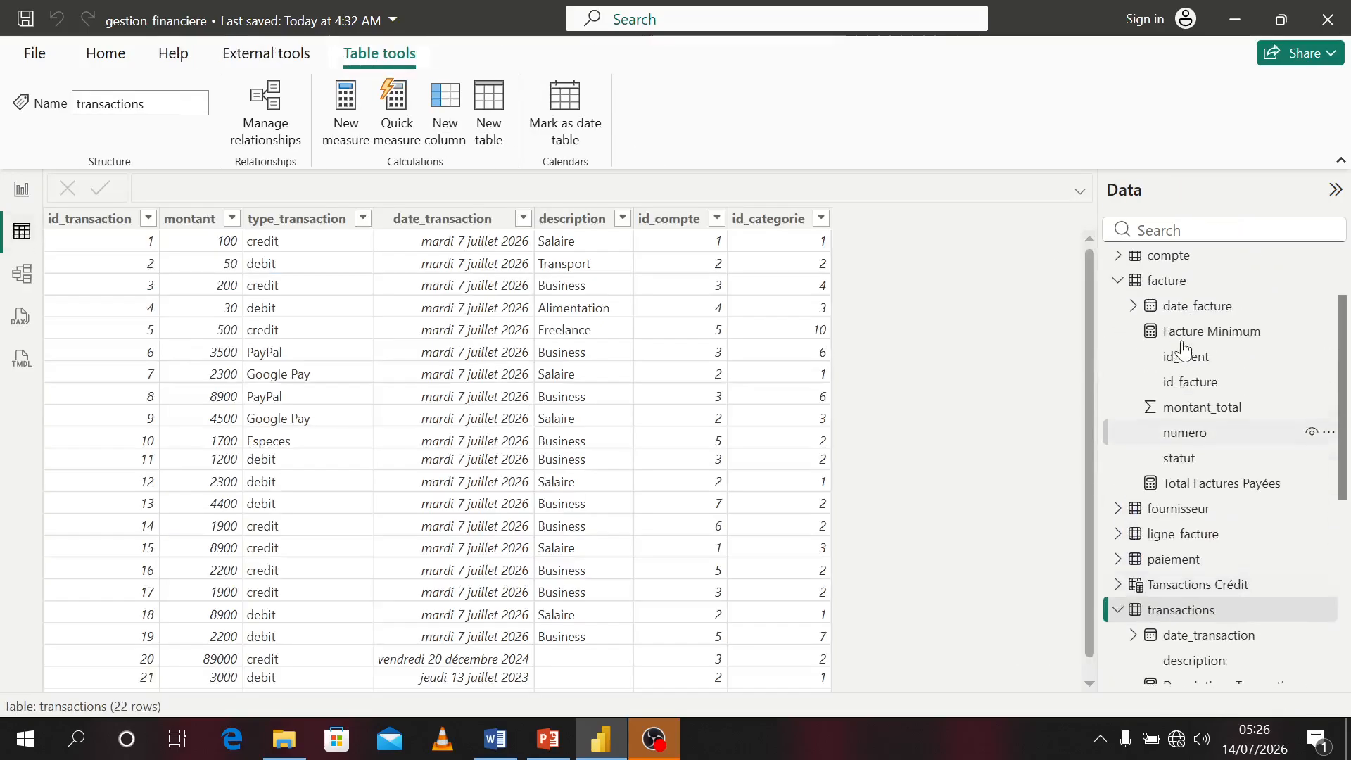
{"action": "left_click", "coordinate": [1180, 343]}
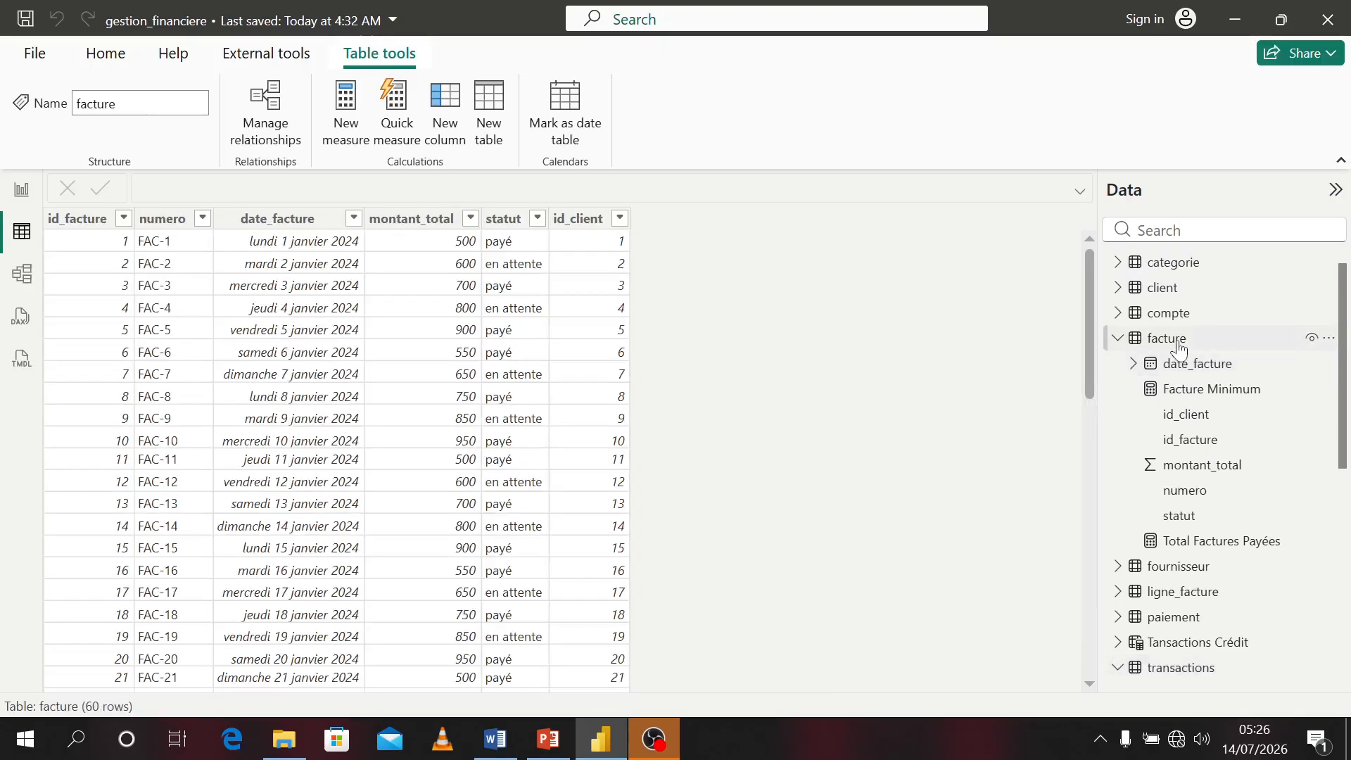
{"action": "left_click", "coordinate": [504, 218]}
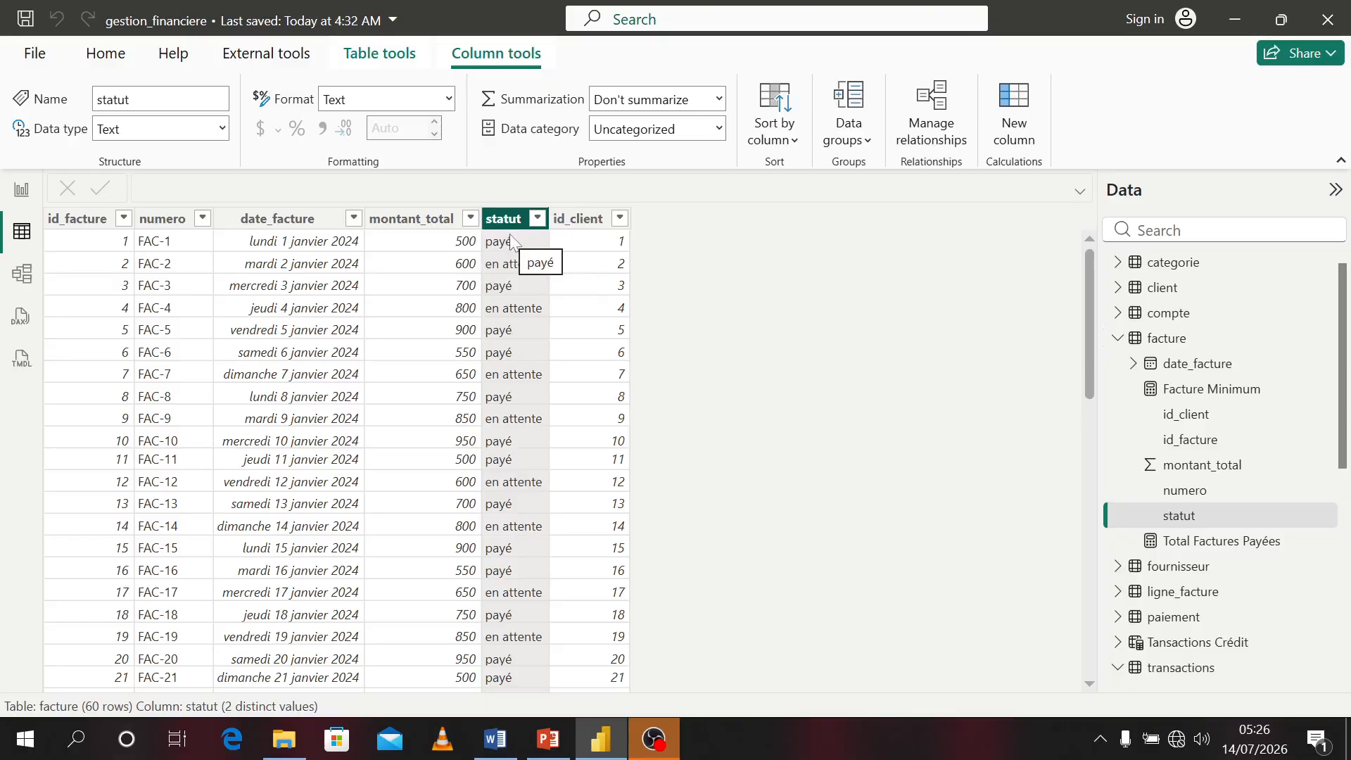
{"action": "left_click", "coordinate": [18, 201]}
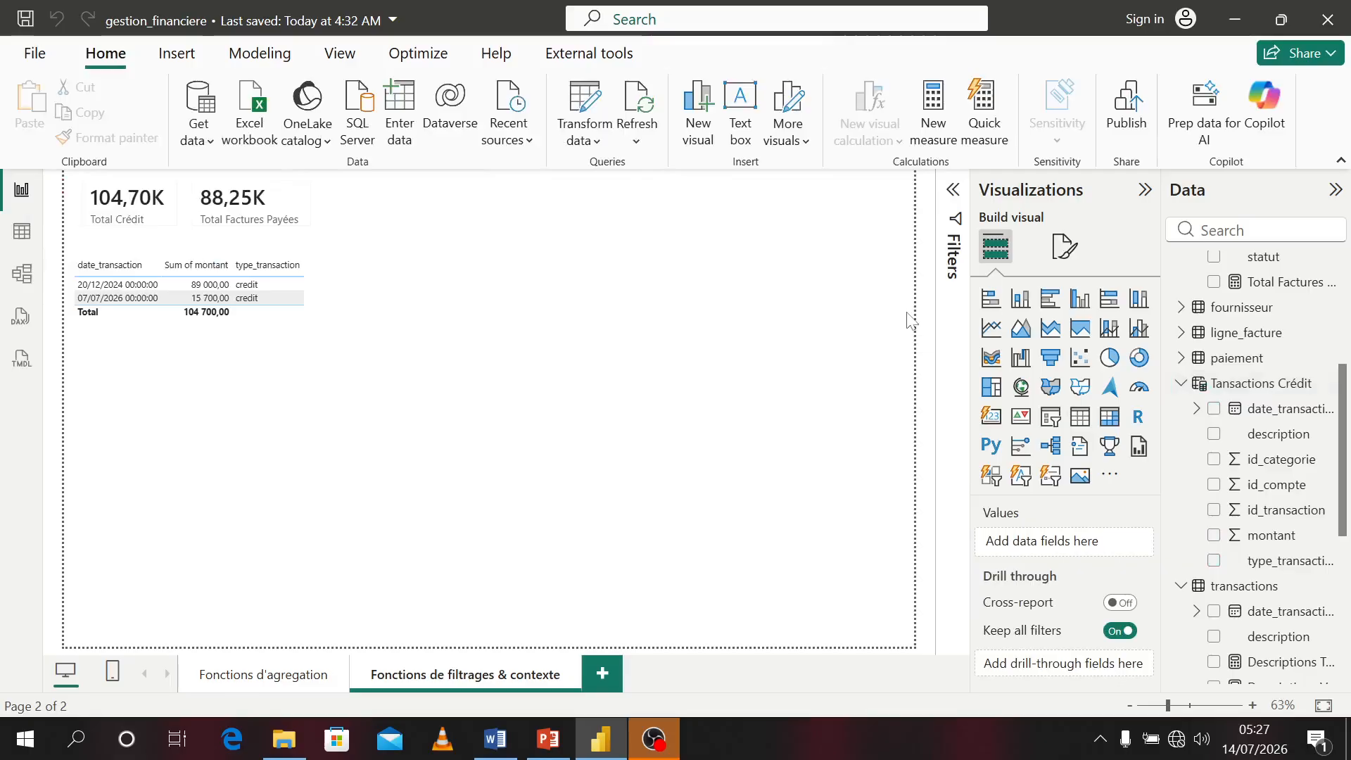
{"action": "scroll", "coordinate": [1265, 331], "scroll_direction": "up", "scroll_amount": 3}
{"action": "scroll", "coordinate": [1265, 331], "scroll_direction": "up", "scroll_amount": 3}
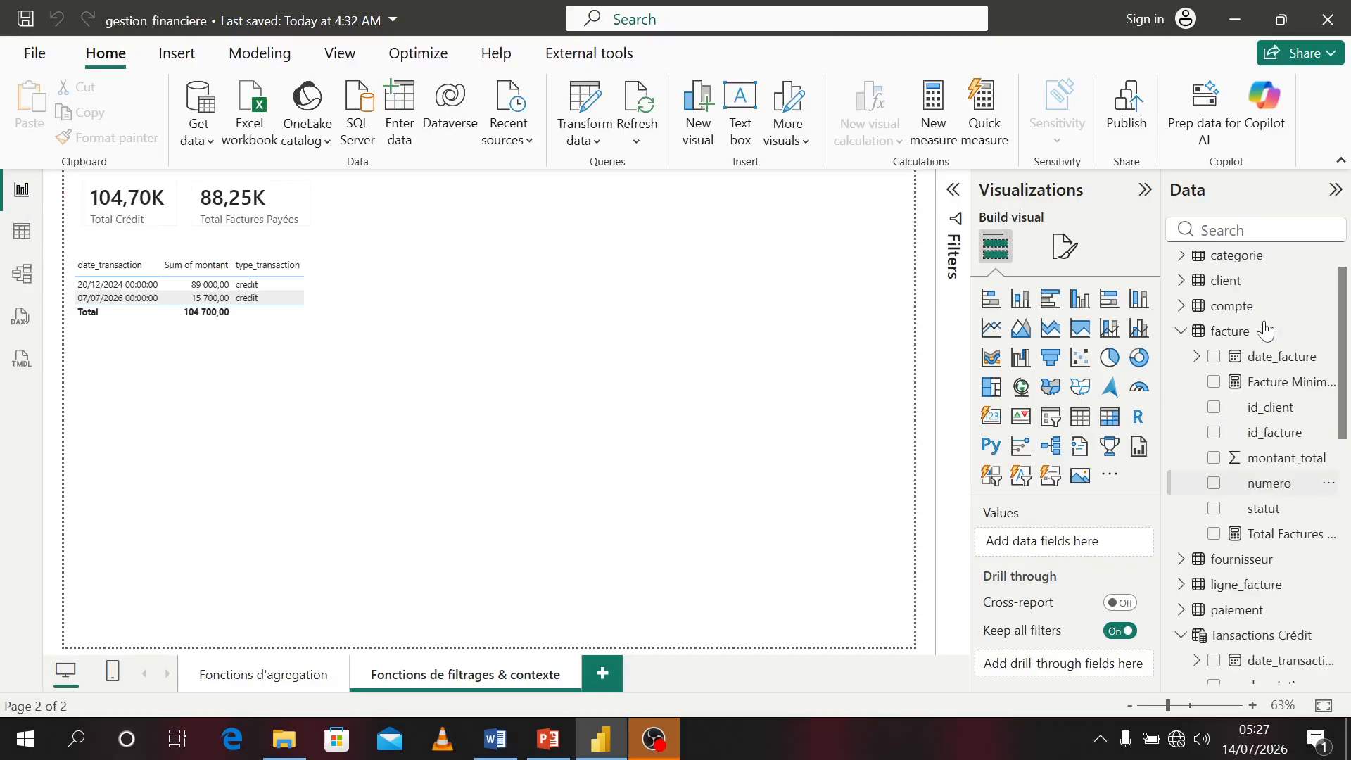
{"action": "right_click", "coordinate": [1237, 362]}
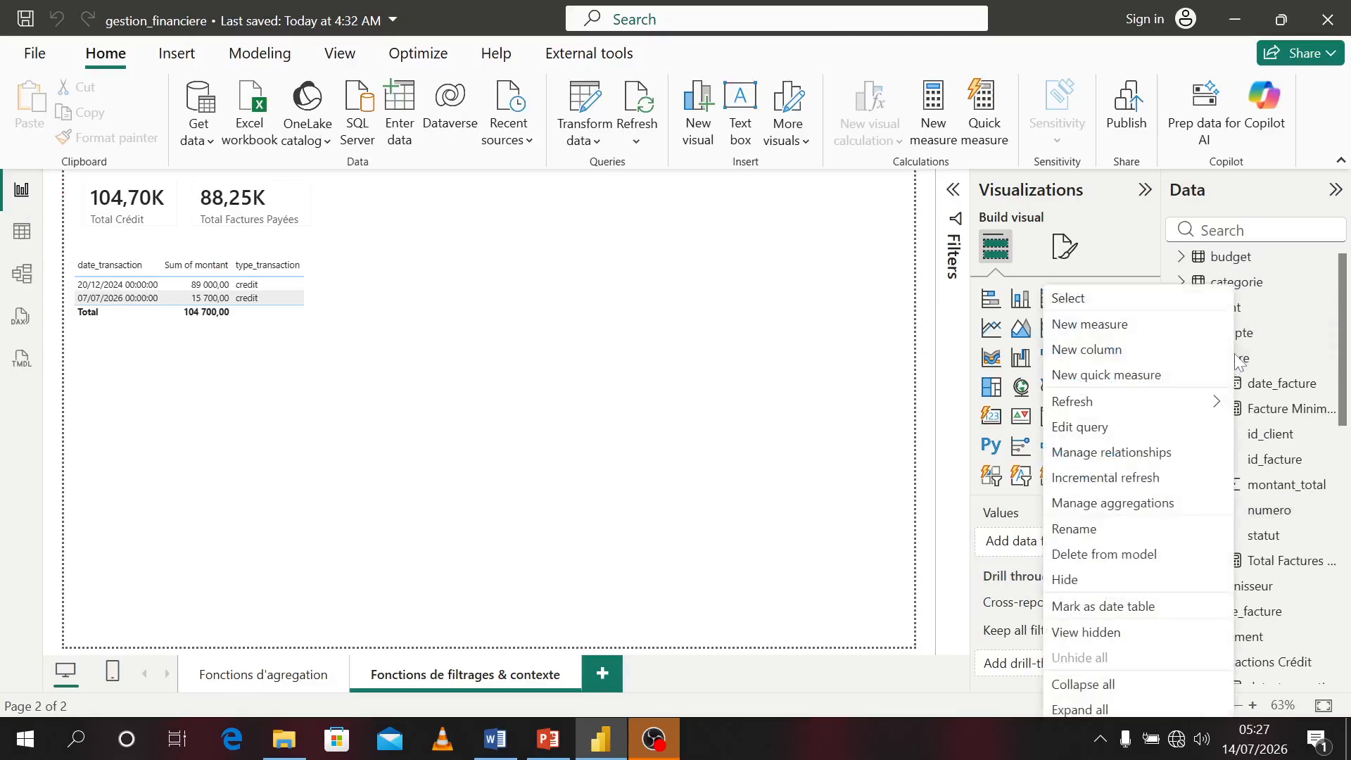
{"action": "left_click", "coordinate": [746, 331]}
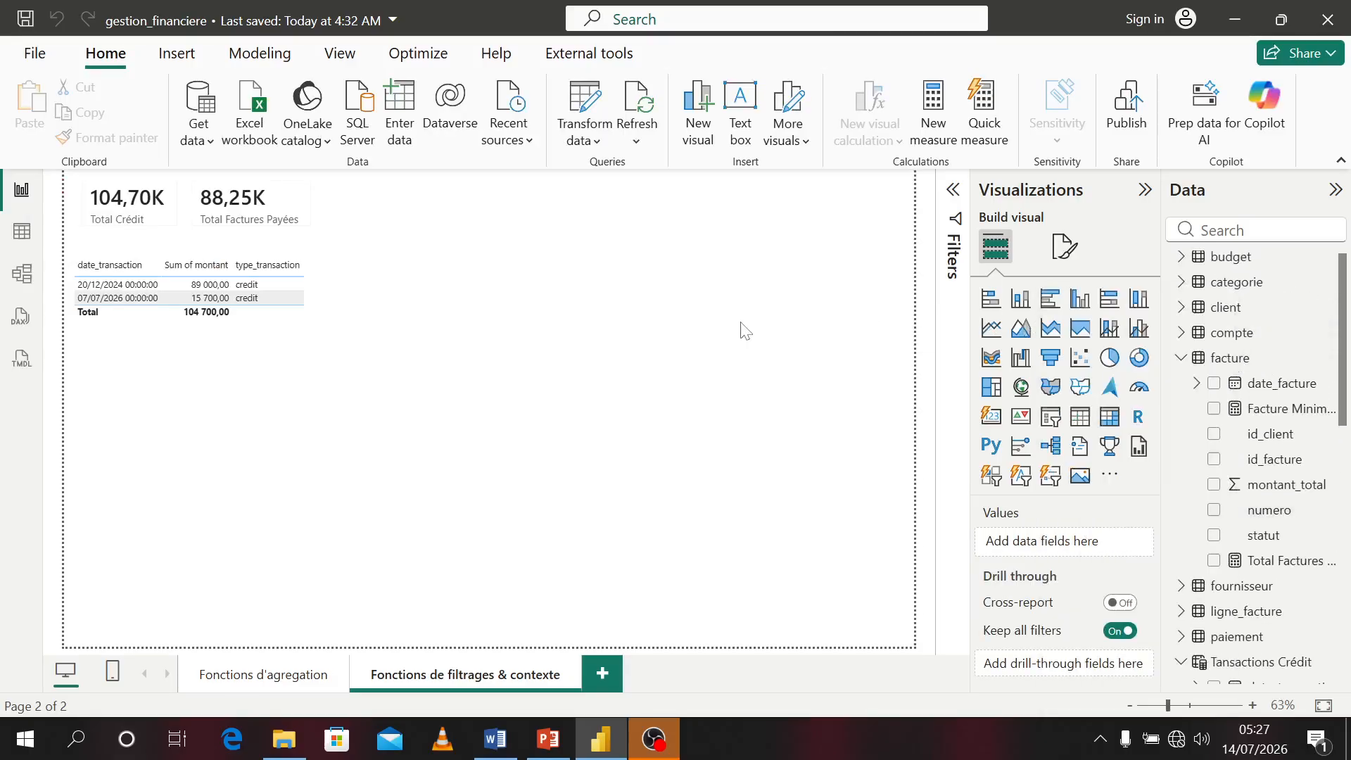
- Create a calculated table named Factures Payées and start its formula with CALCULATETABLE on the facture table
{"action": "left_click", "coordinate": [262, 54]}
{"action": "left_click", "coordinate": [345, 121]}
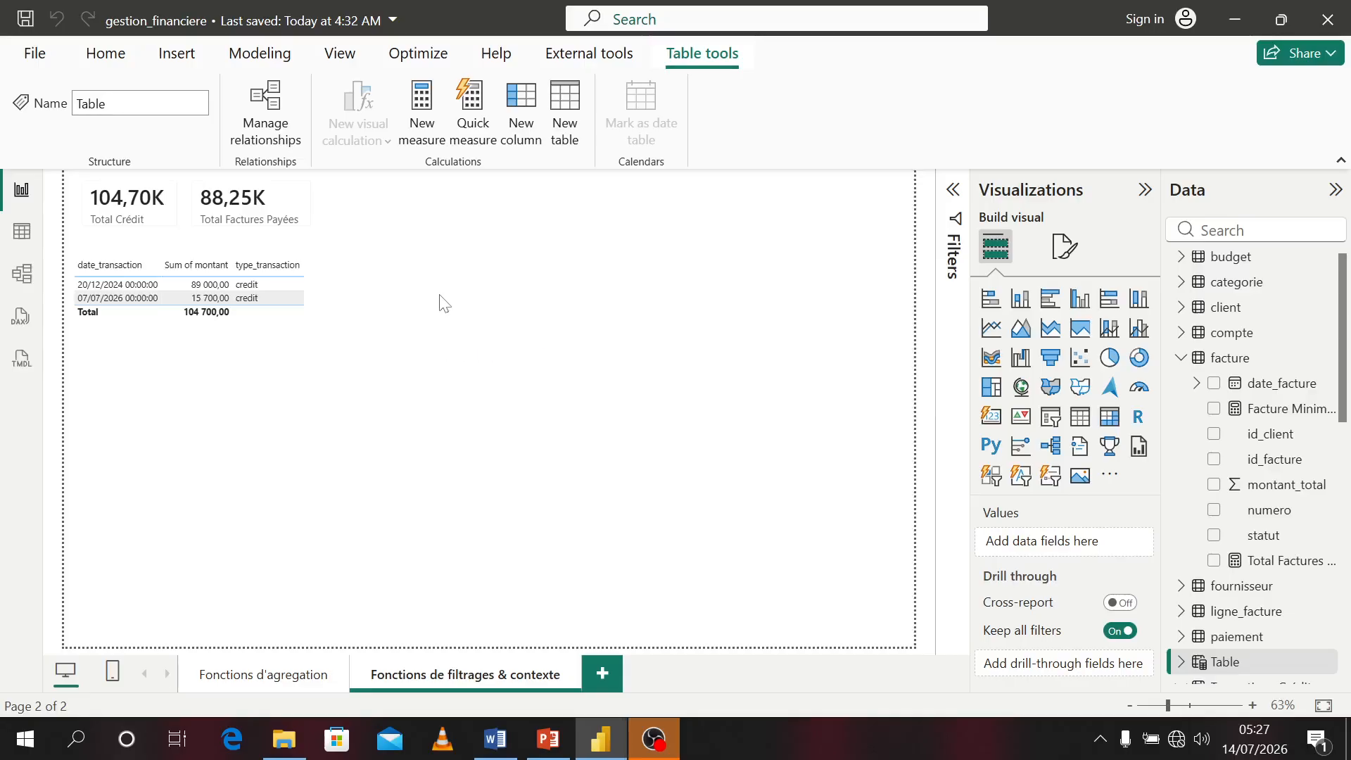
{"action": "type", "text": "Factures Payé"}
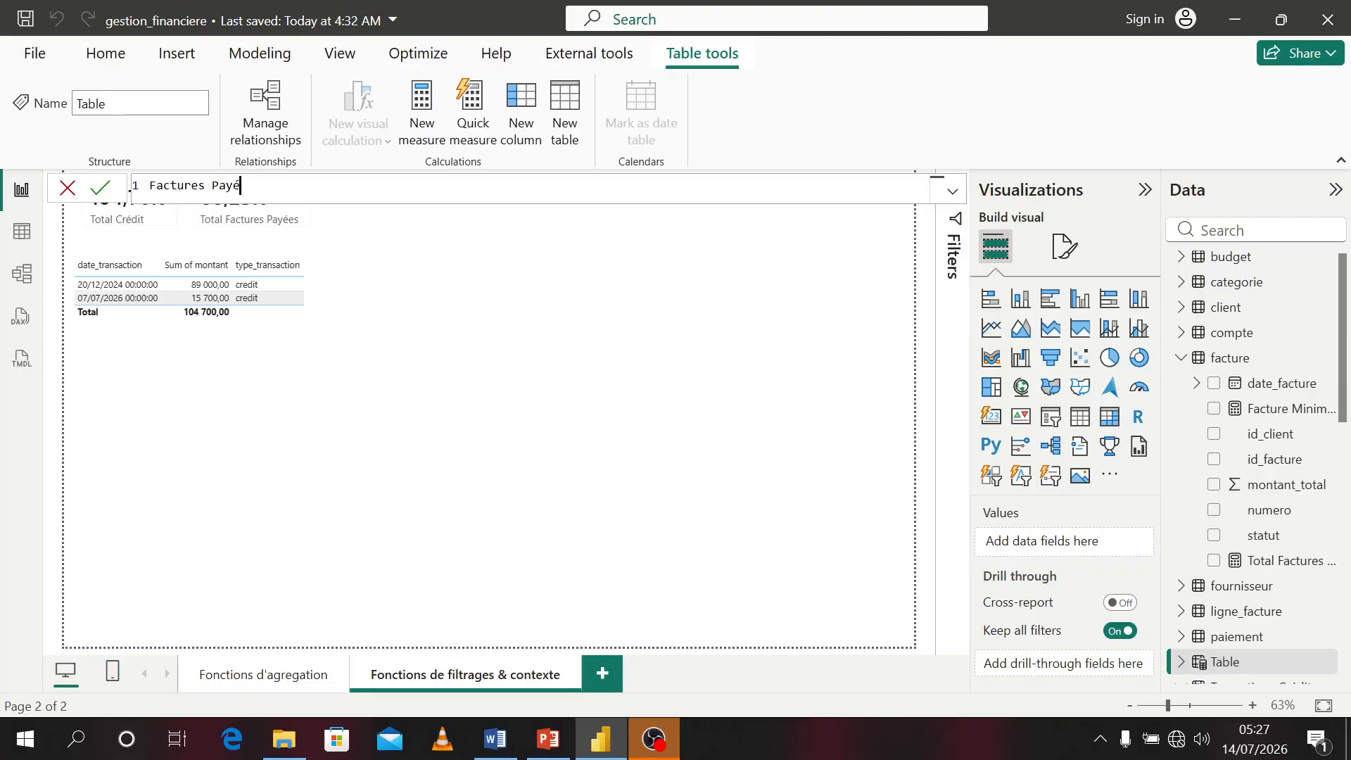
{"action": "type", "text": "es = "}
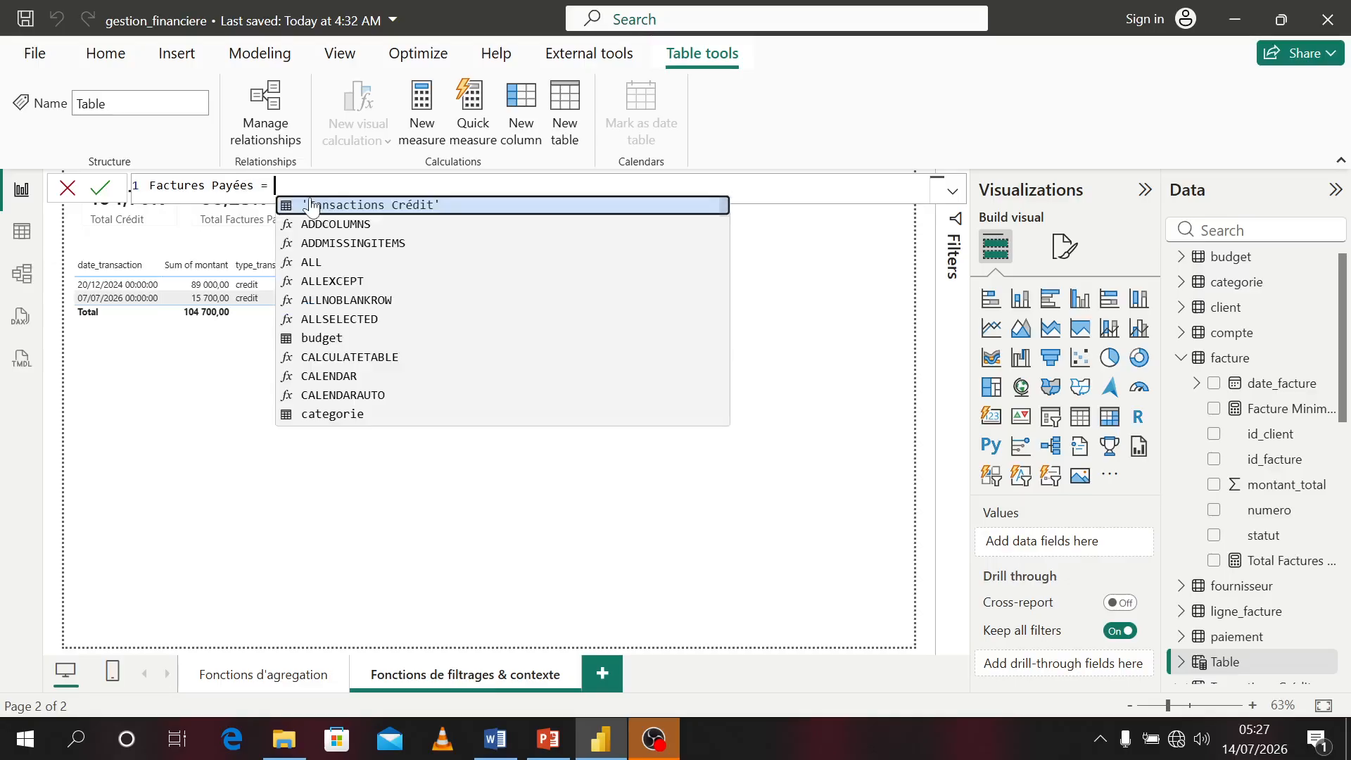
{"action": "type", "text": "cal"}
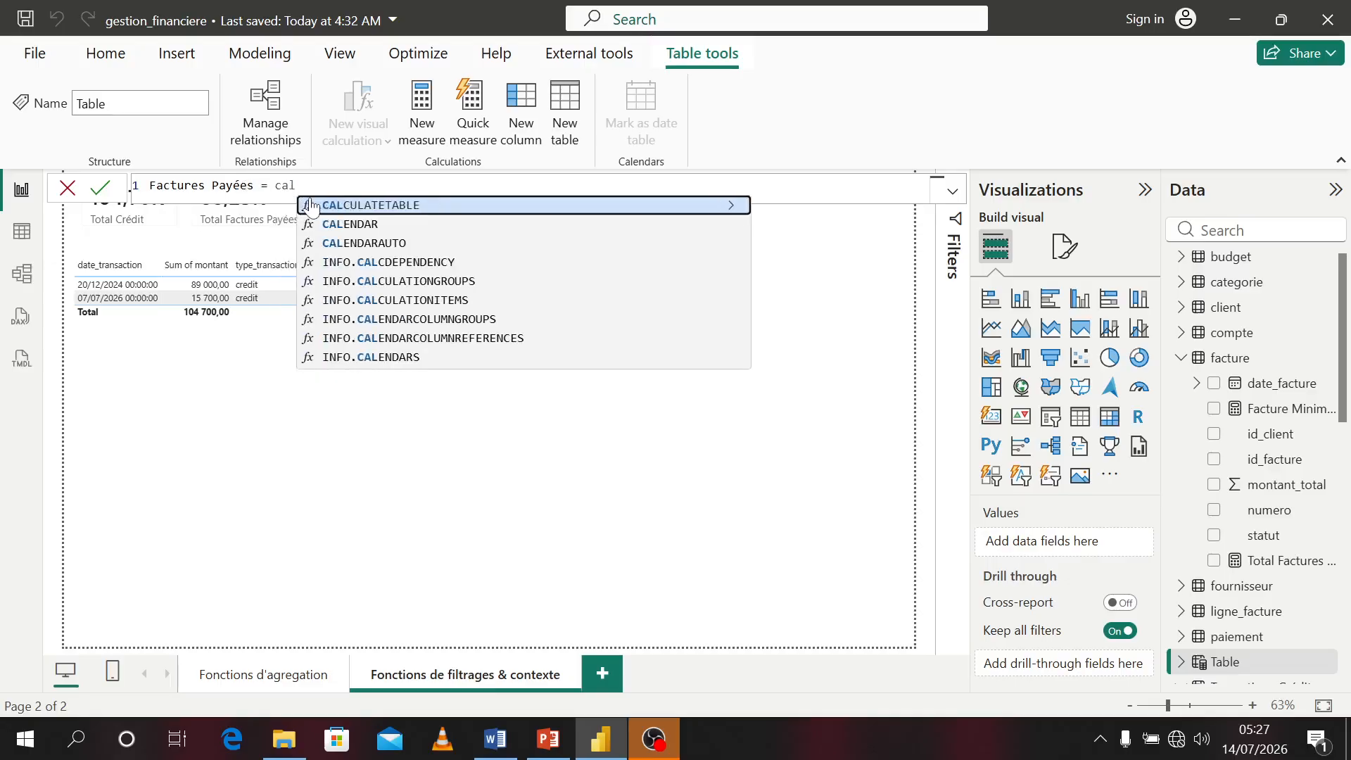
{"action": "key", "text": "Tab"}
{"action": "type", "text": "fac"}
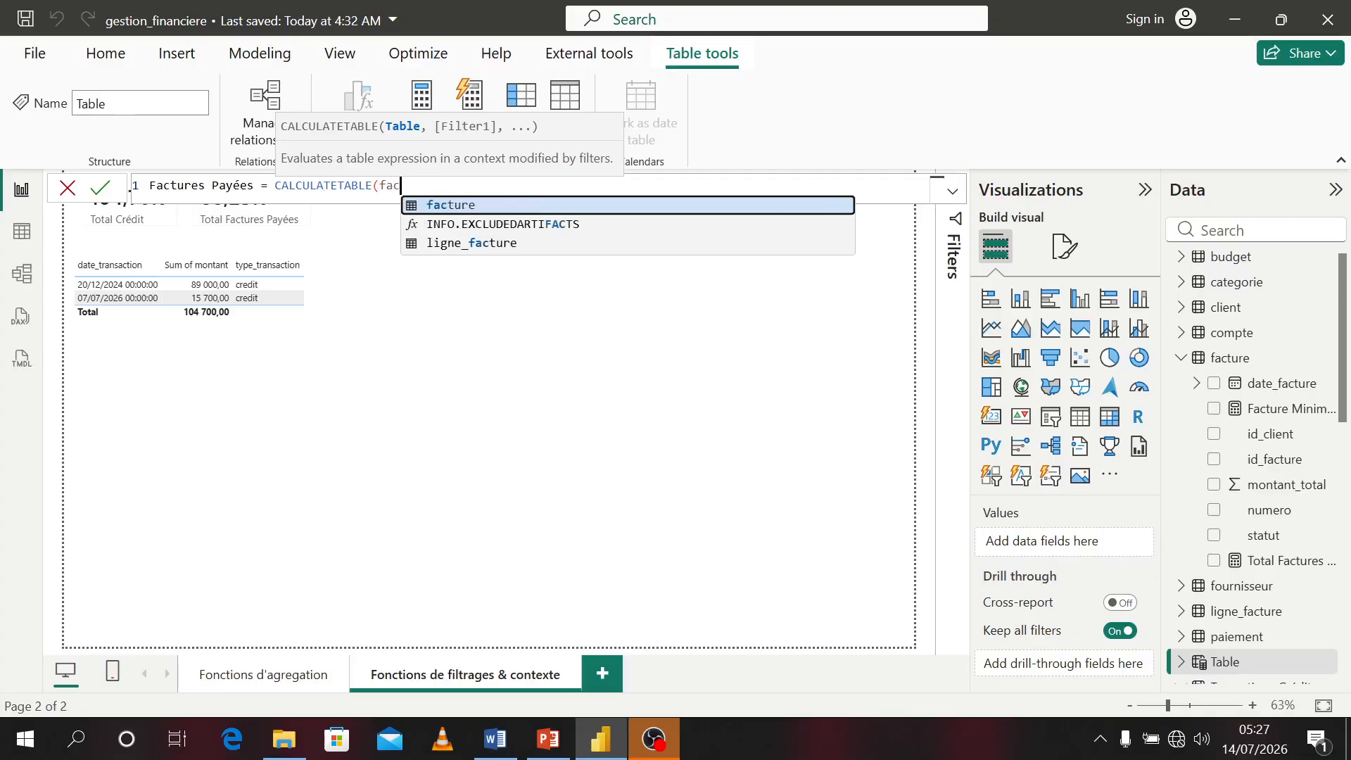
{"action": "key", "text": "Tab"}
{"action": "type", "text": ","}
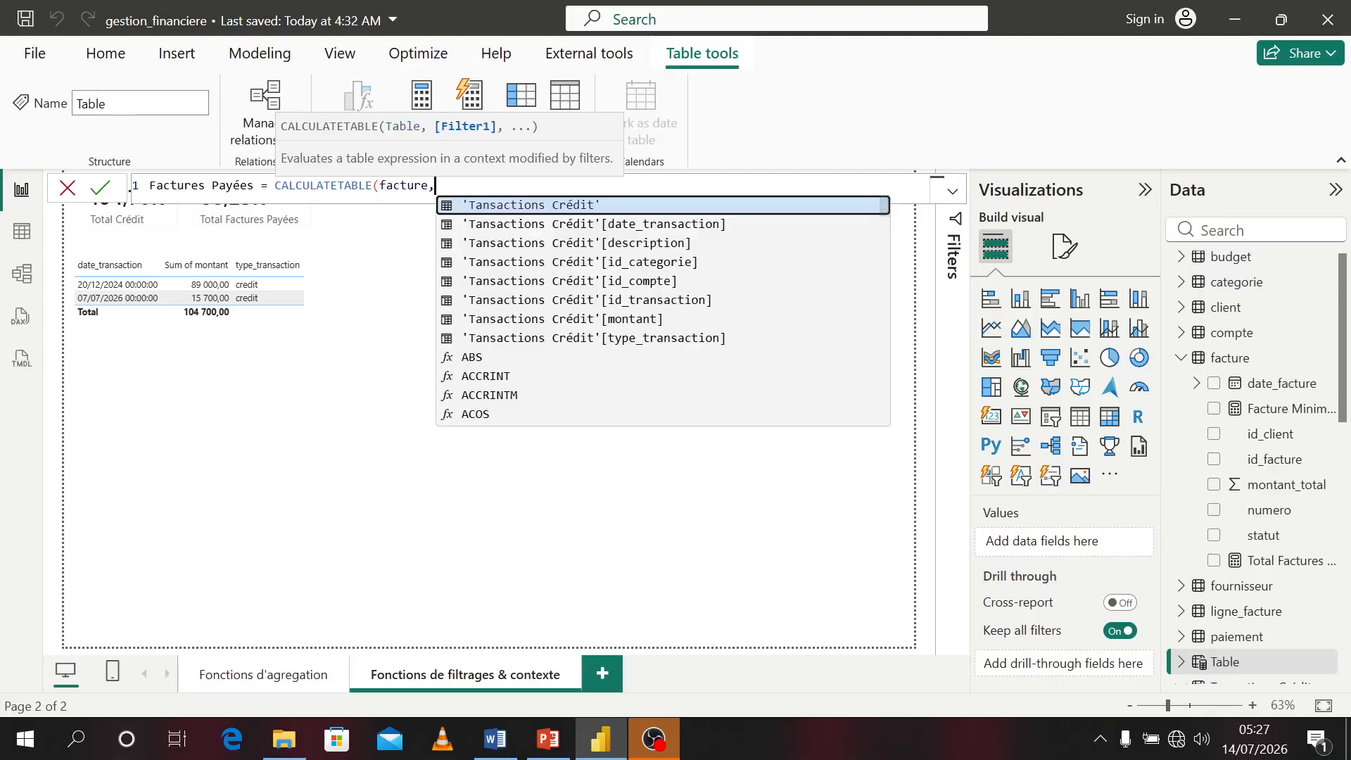
- Add the filter facture[statut] = "payées" to the Factures Payées formula and commit it
{"action": "type", "text": "sta"}
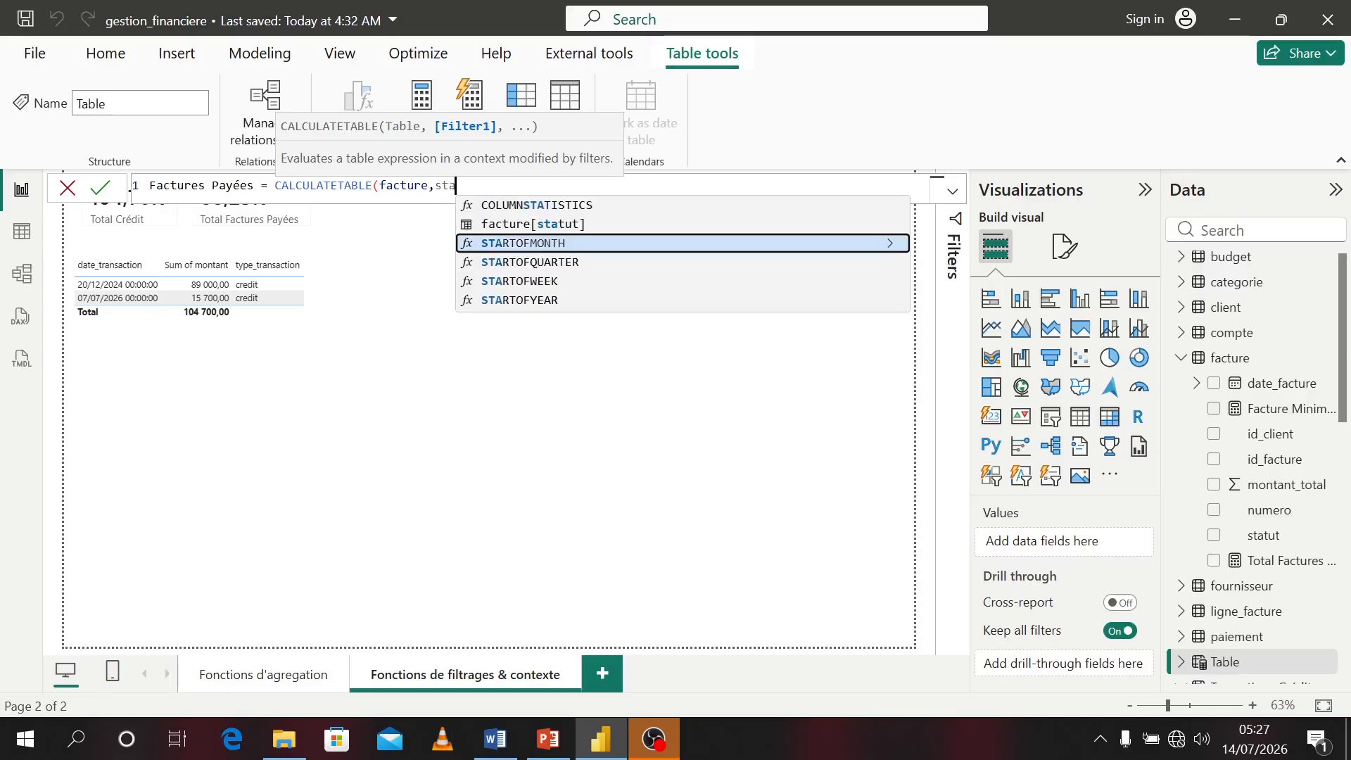
{"action": "type", "text": "t"}
{"action": "key", "text": "Tab"}
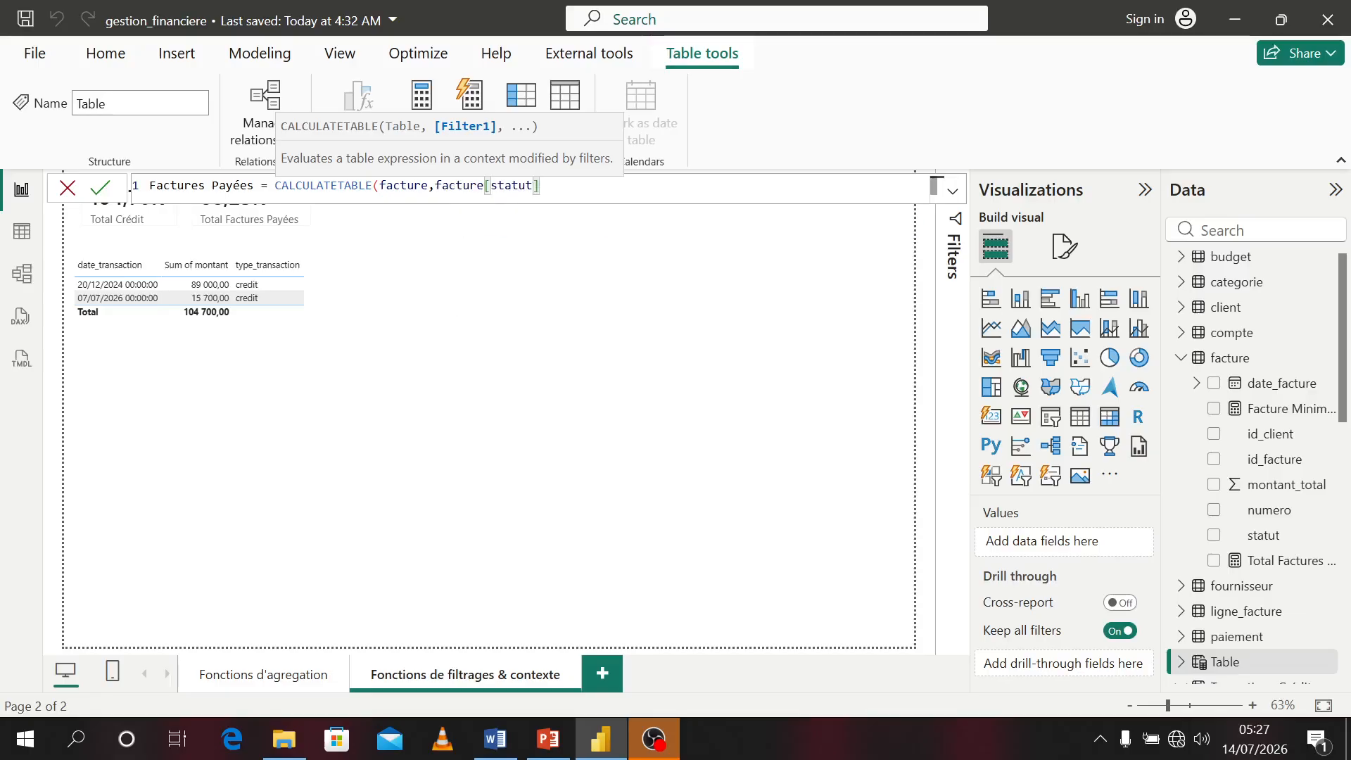
{"action": "type", "text": "= \"payées"}
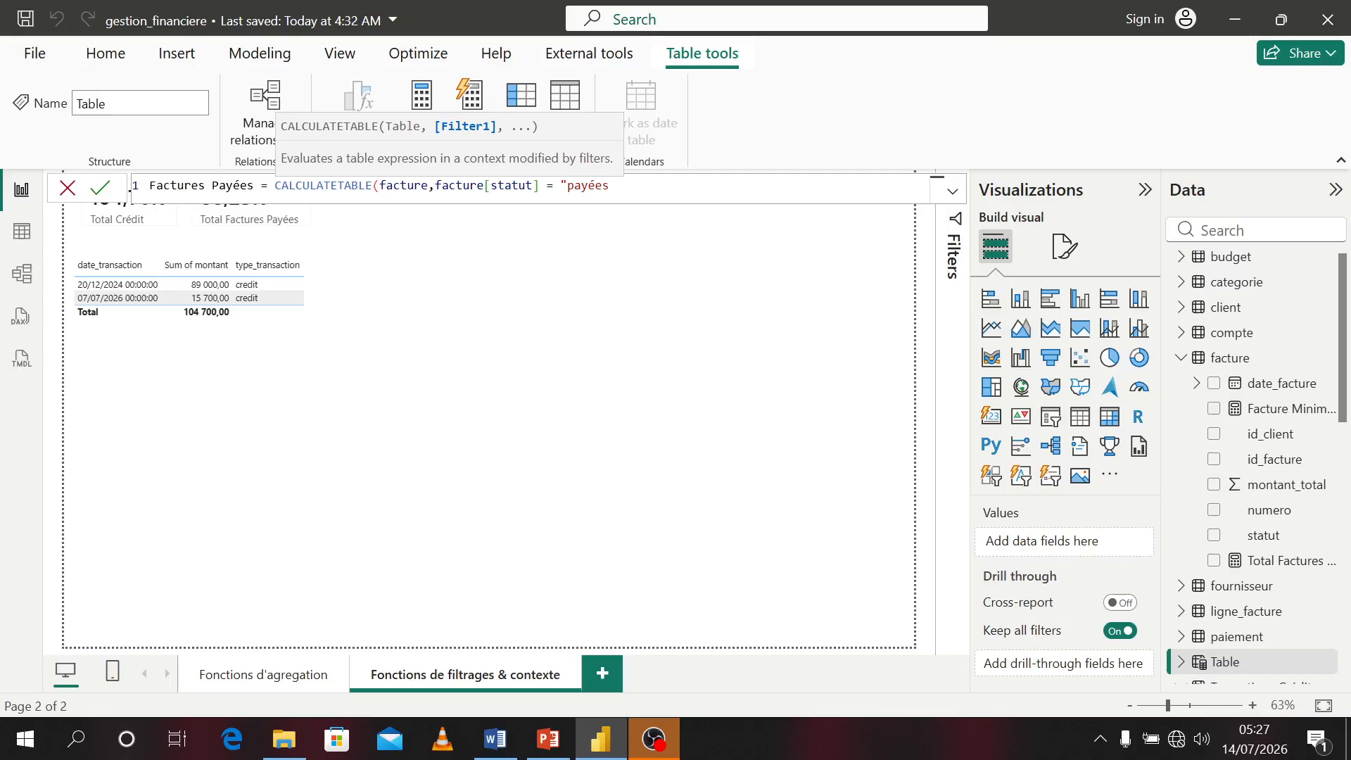
{"action": "type", "text": "\")"}
{"action": "key", "text": "Return"}
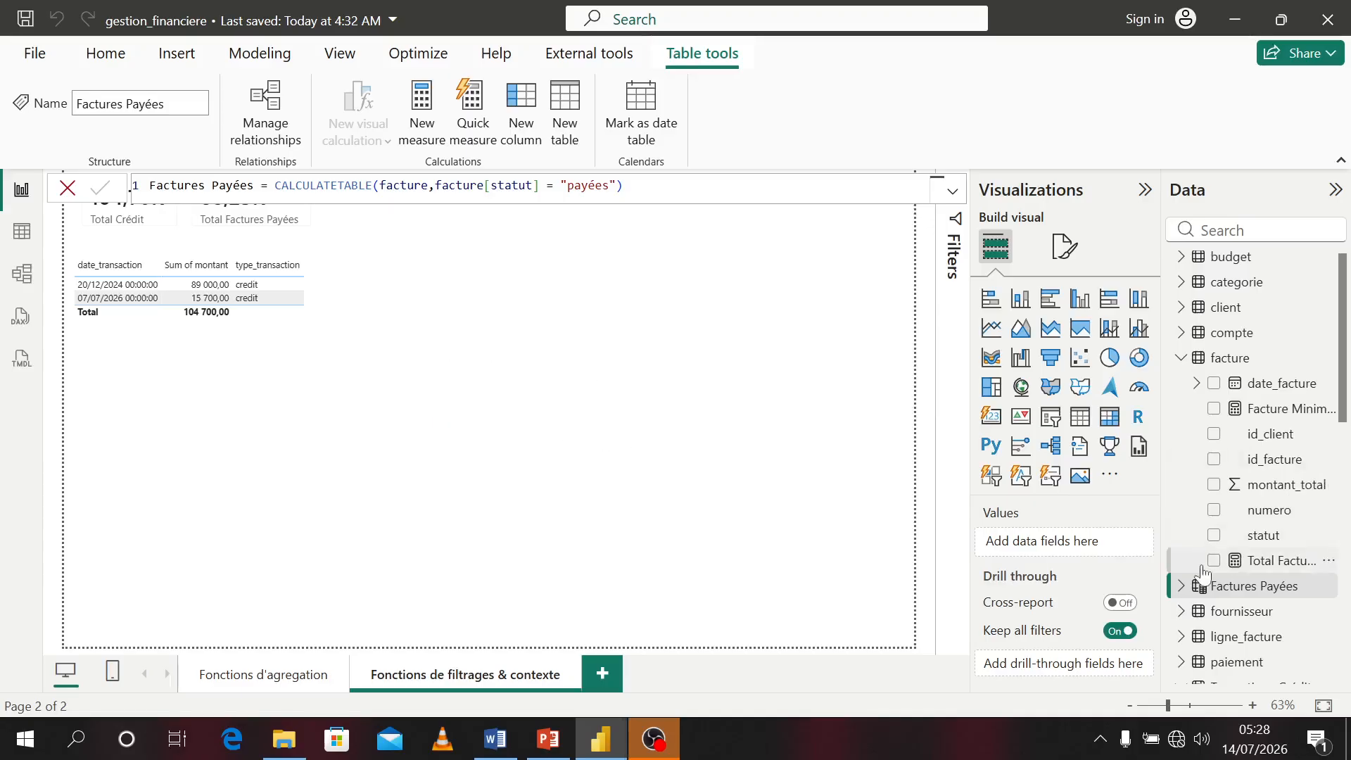
- Build a table visual from the date_facture, montant_total and statut fields of Factures Payées
{"action": "left_click", "coordinate": [1184, 590]}
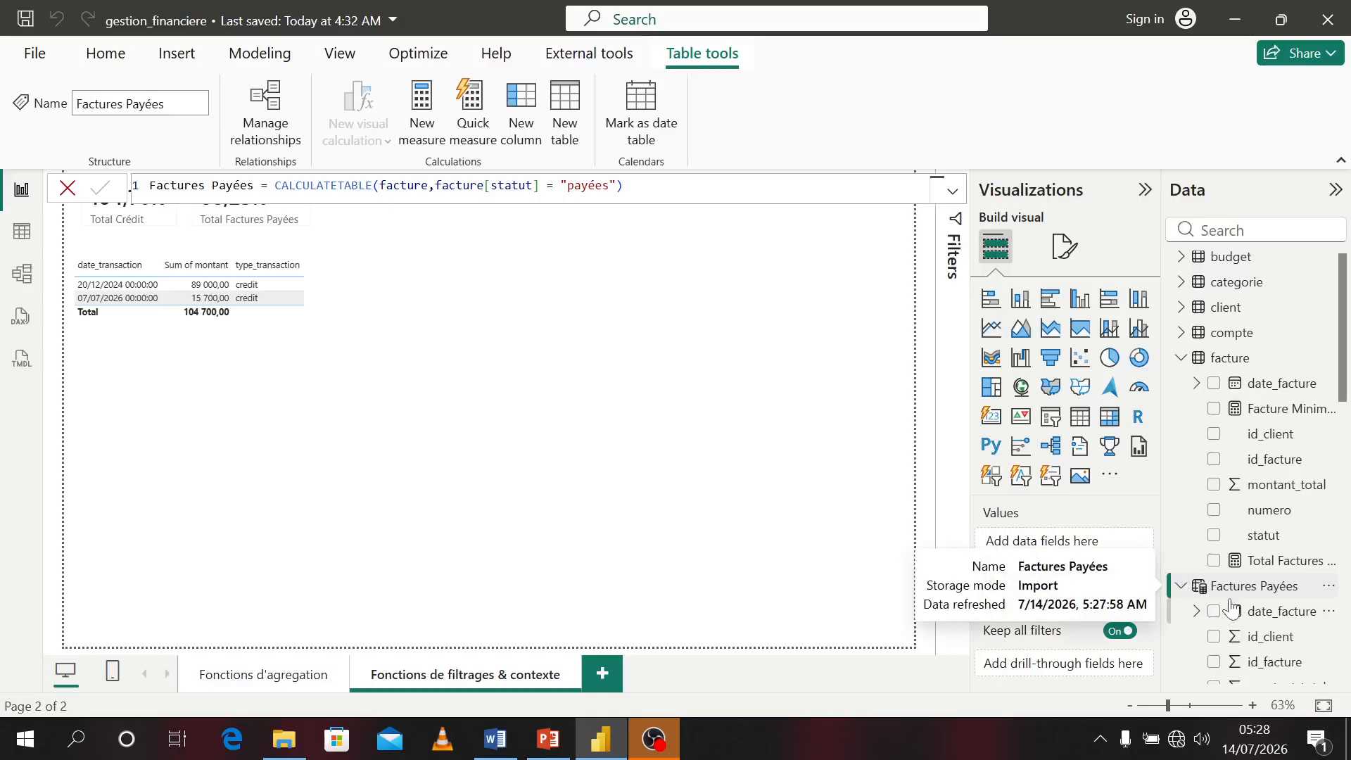
{"action": "scroll", "coordinate": [1232, 607], "scroll_direction": "down", "scroll_amount": 2}
{"action": "scroll", "coordinate": [1233, 607], "scroll_direction": "down", "scroll_amount": 1}
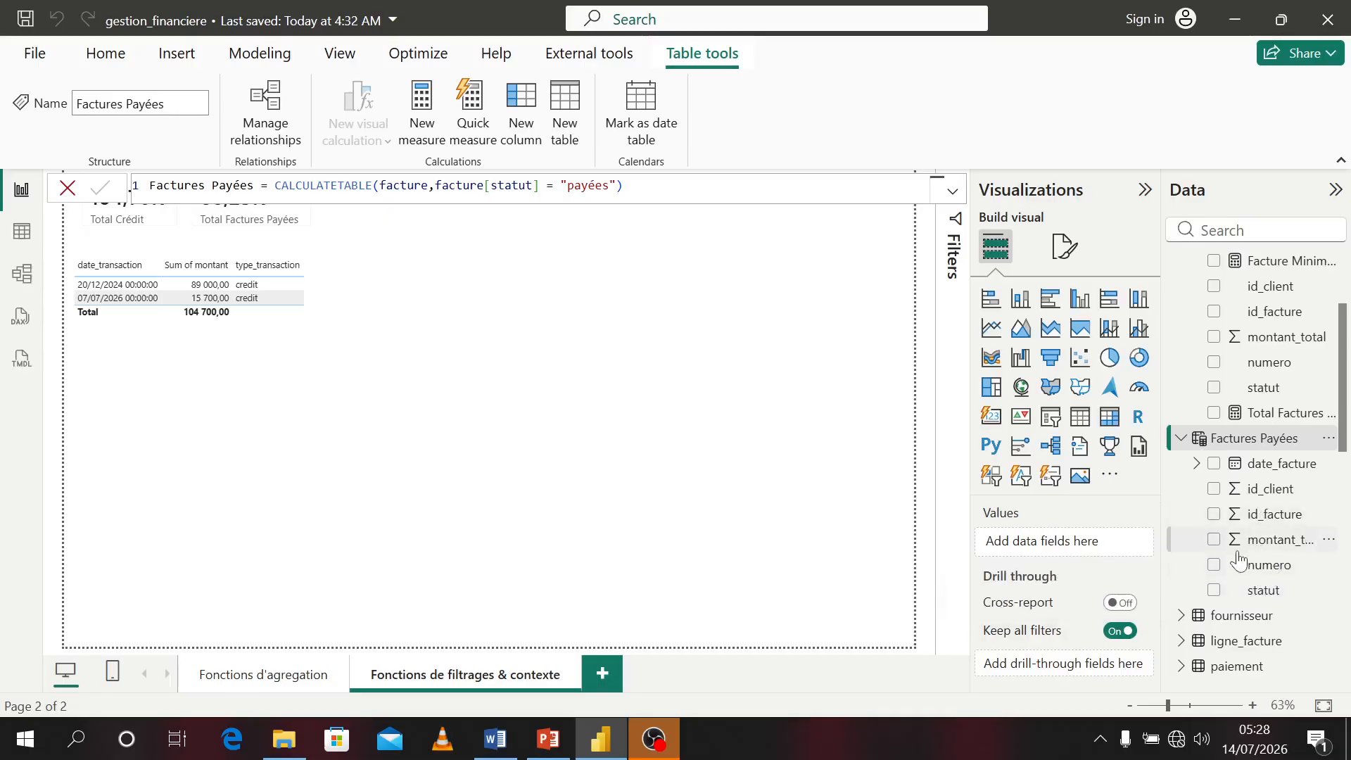
{"action": "left_click", "coordinate": [1216, 464]}
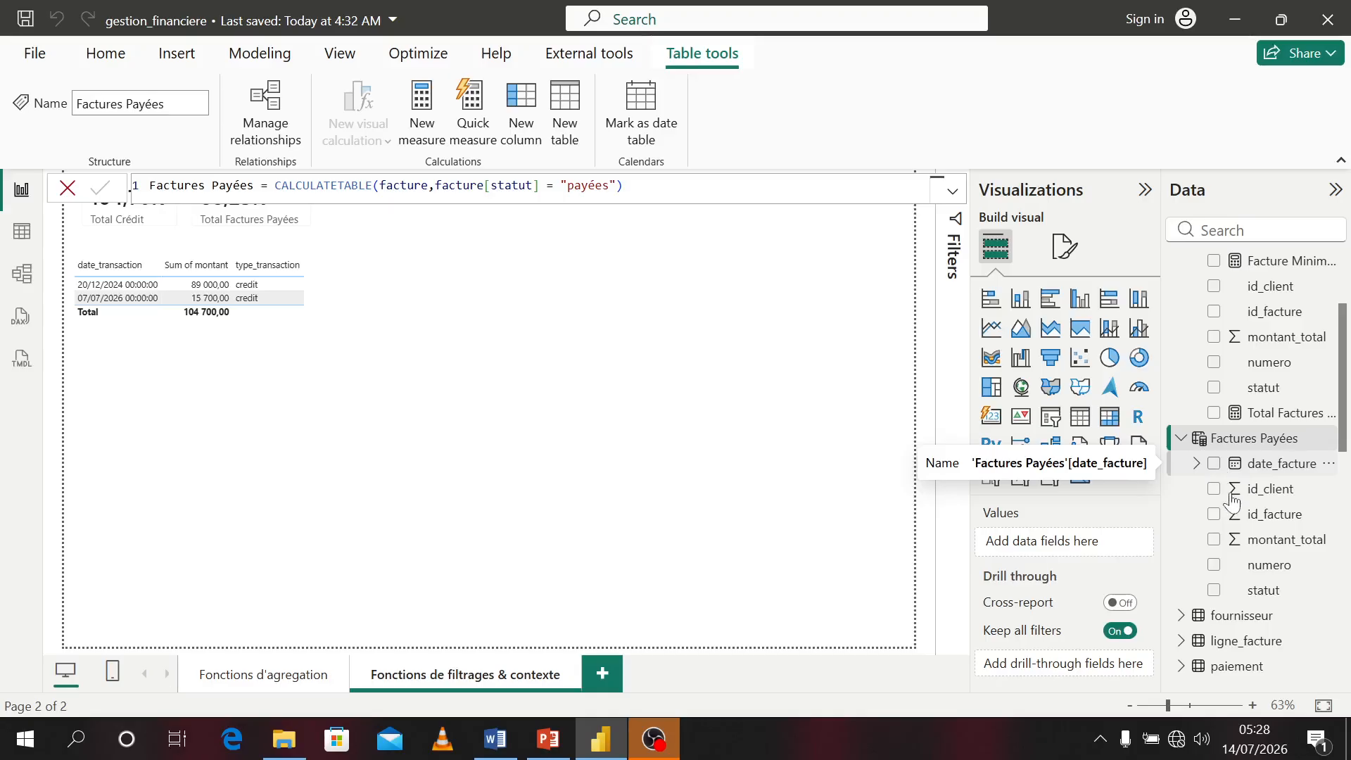
{"action": "left_click", "coordinate": [1216, 541]}
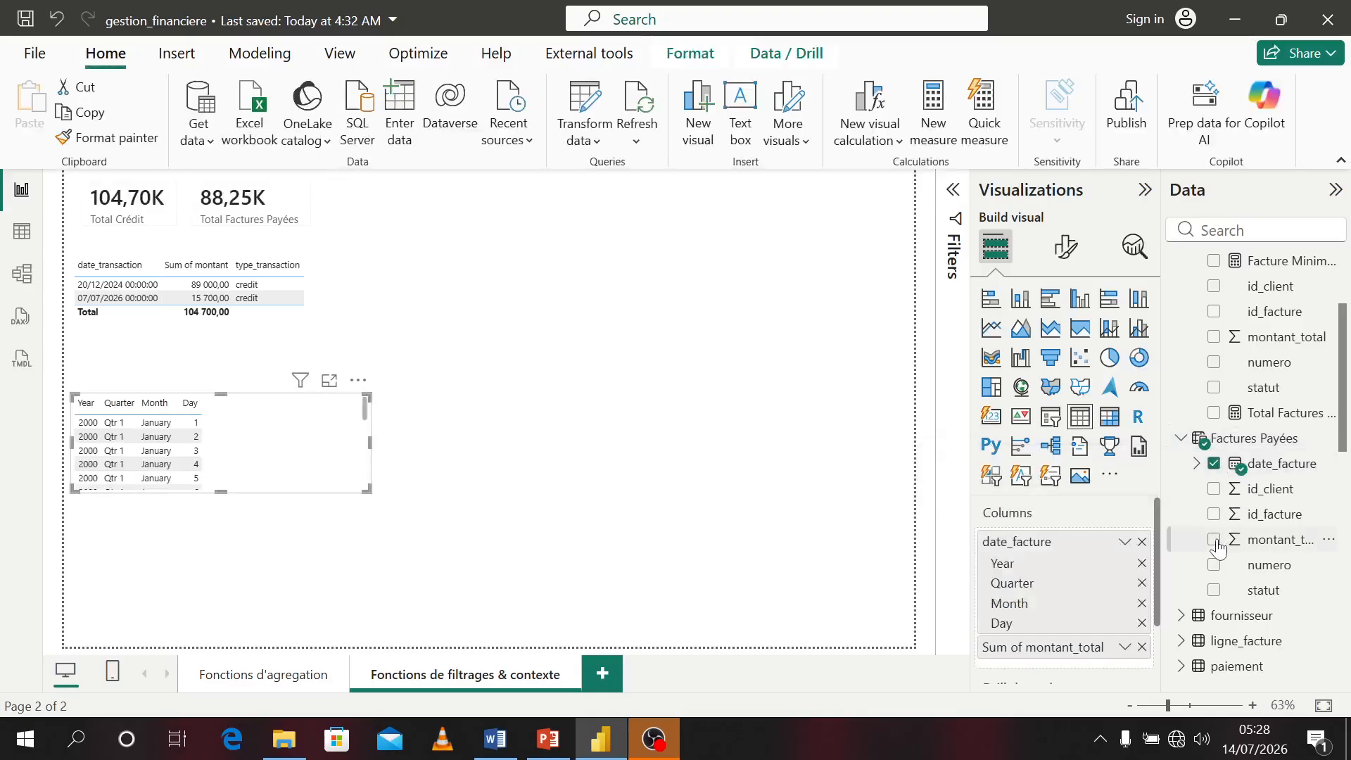
{"action": "left_click", "coordinate": [1215, 594]}
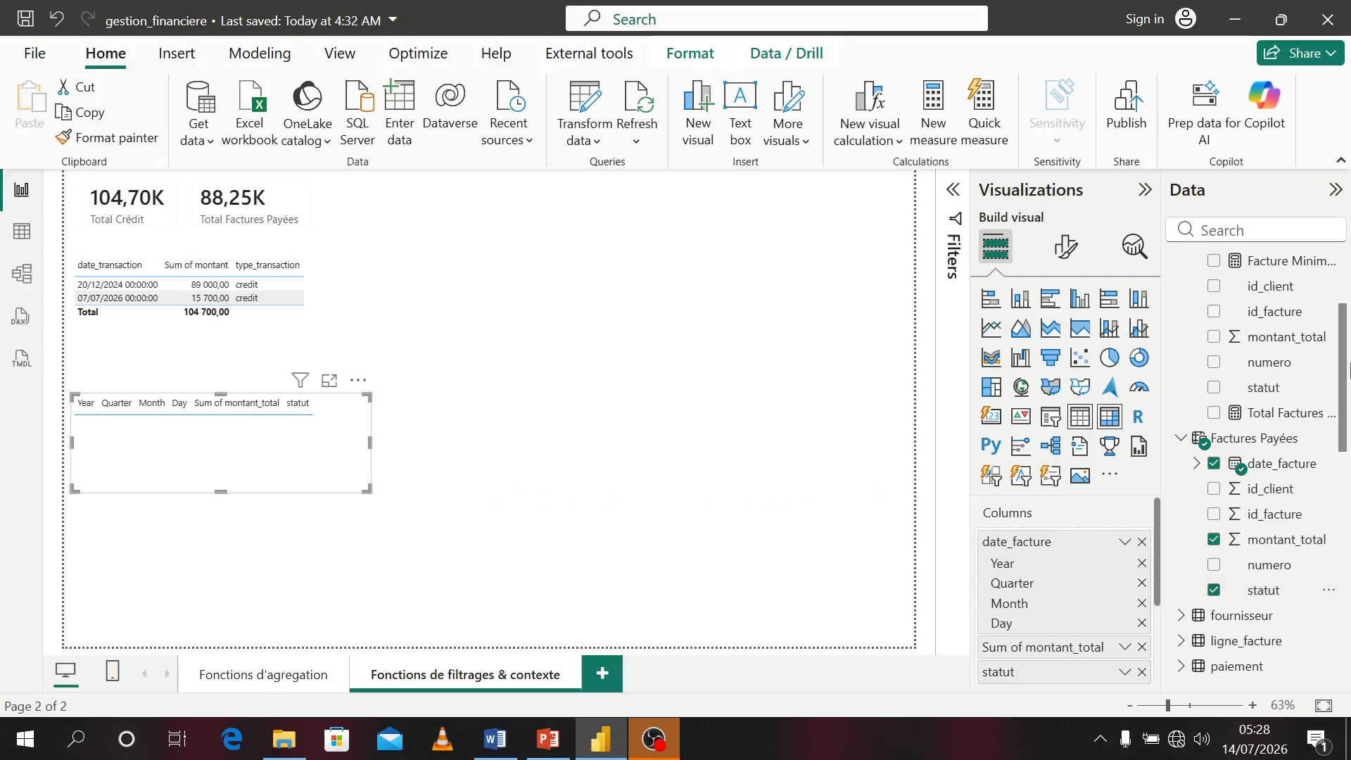
- Collapse the expanded tables in the field list and delete the Factures Payées table visual from the page
{"action": "scroll", "coordinate": [1332, 444], "scroll_direction": "down", "scroll_amount": 10}
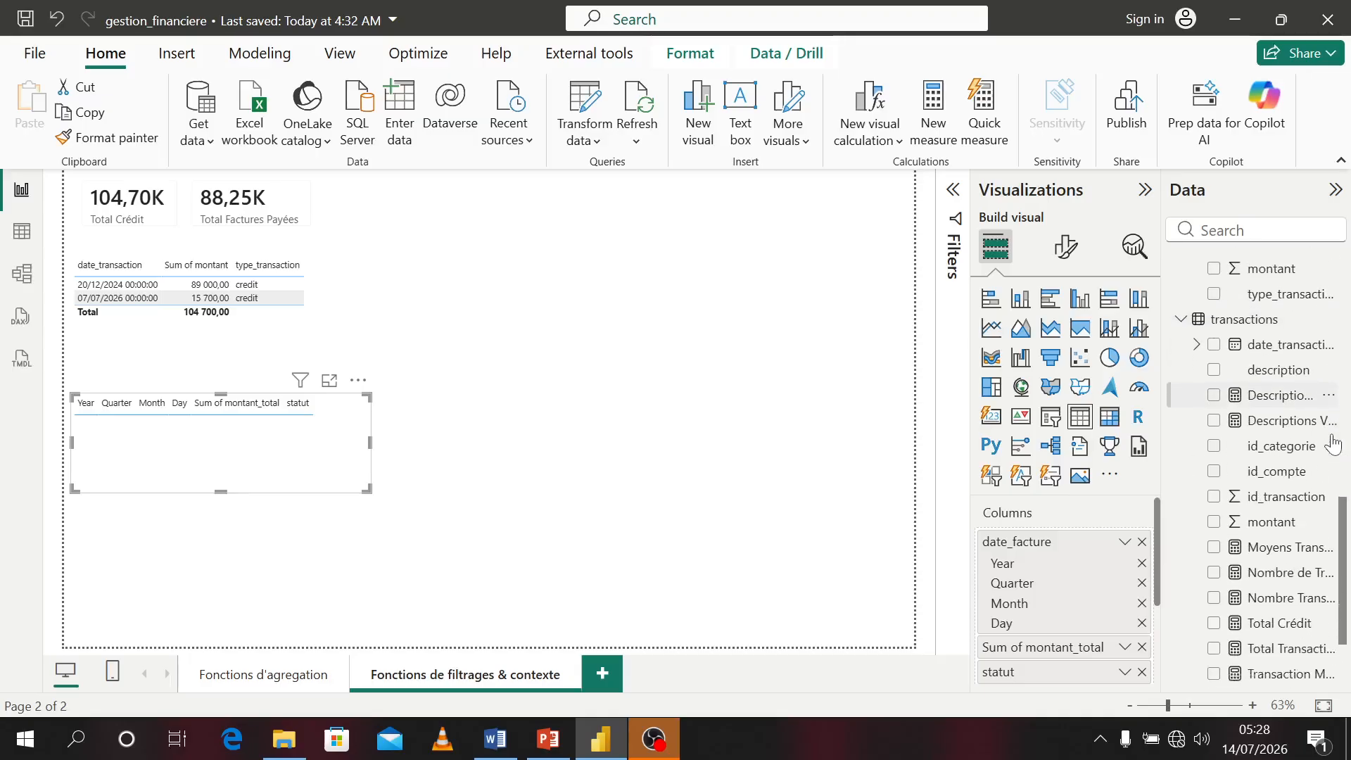
{"action": "scroll", "coordinate": [1329, 443], "scroll_direction": "up", "scroll_amount": 3}
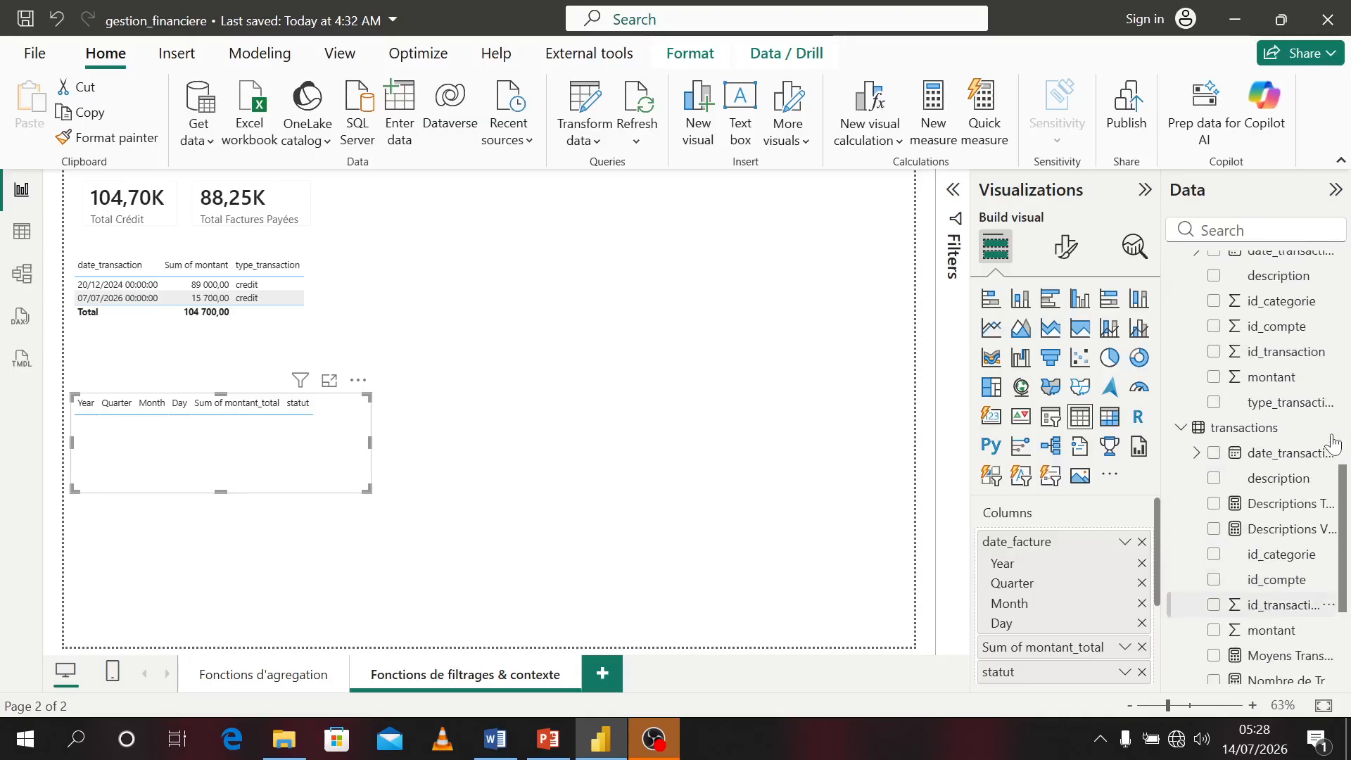
{"action": "left_click", "coordinate": [1183, 430]}
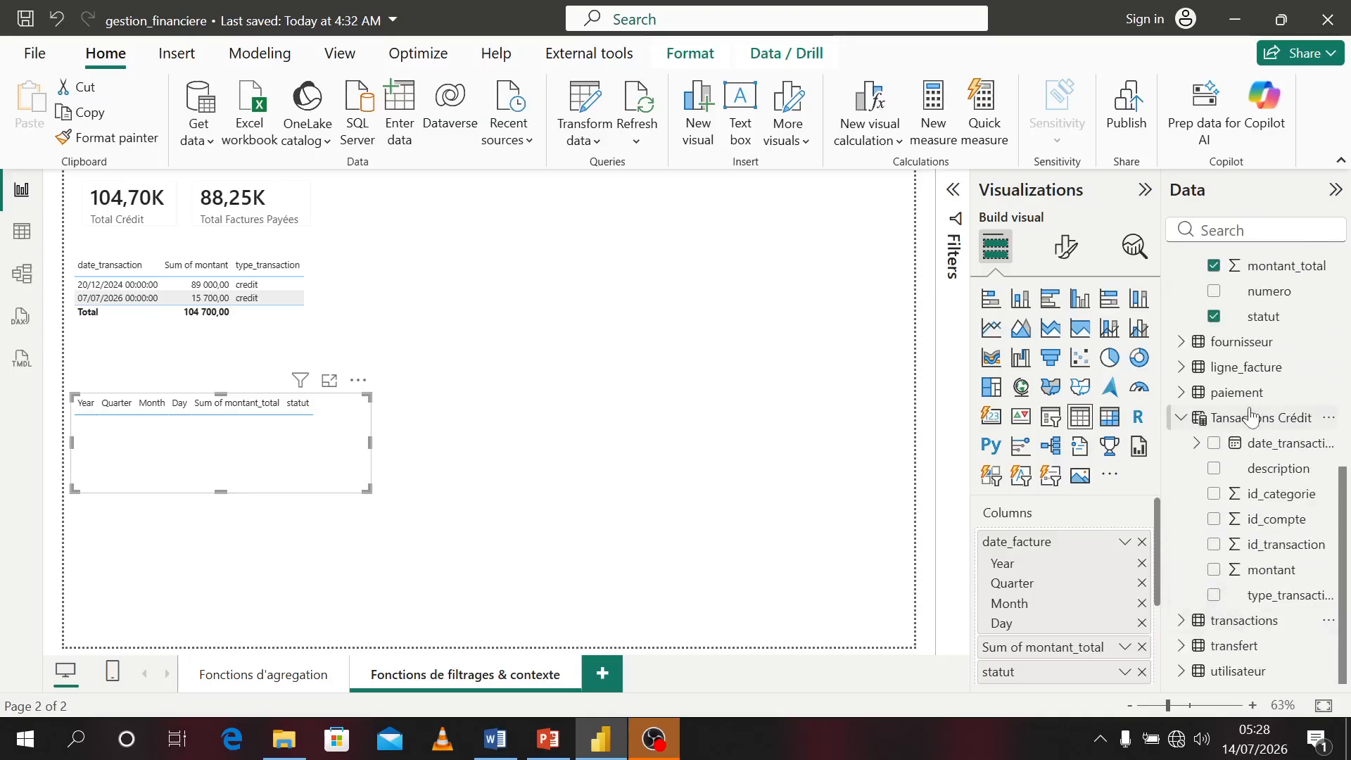
{"action": "left_click", "coordinate": [1185, 426]}
{"action": "left_click", "coordinate": [1182, 341]}
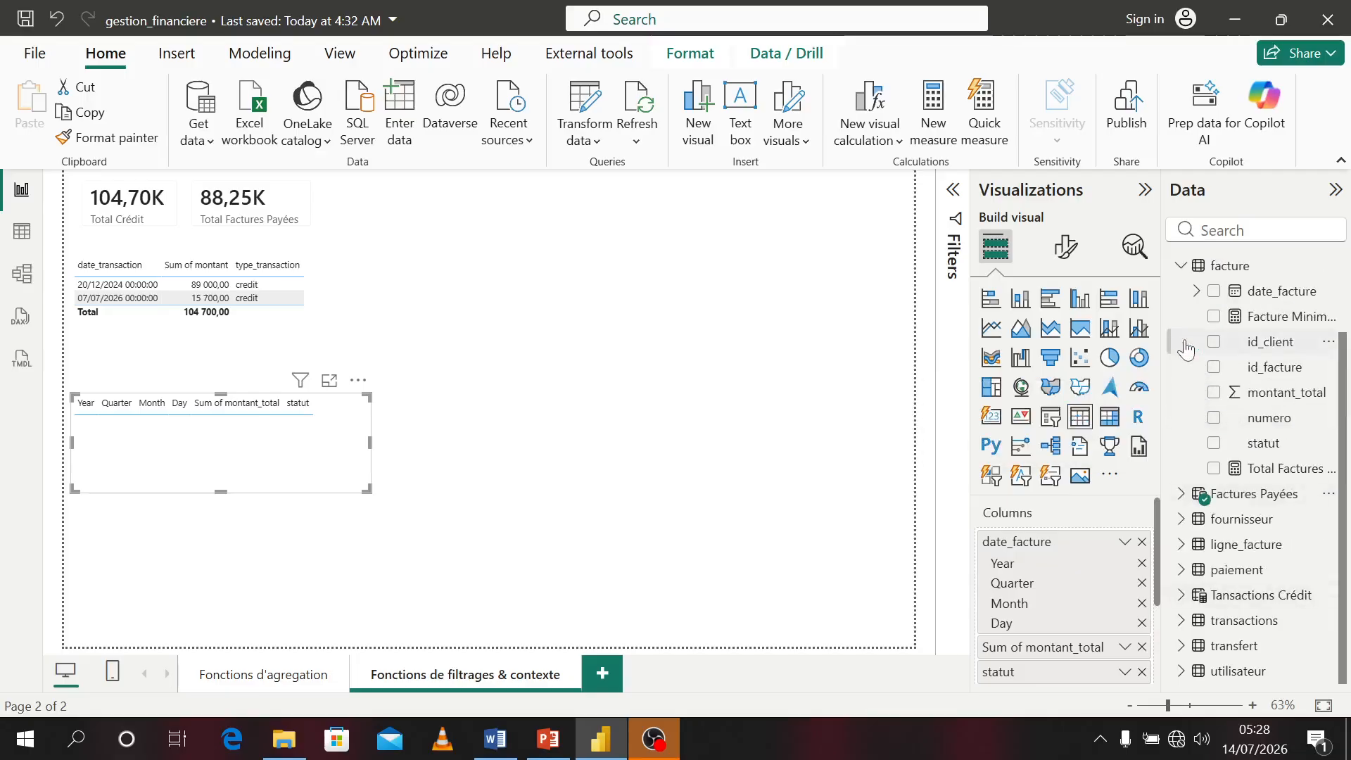
{"action": "scroll", "coordinate": [1256, 417], "scroll_direction": "up", "scroll_amount": 1}
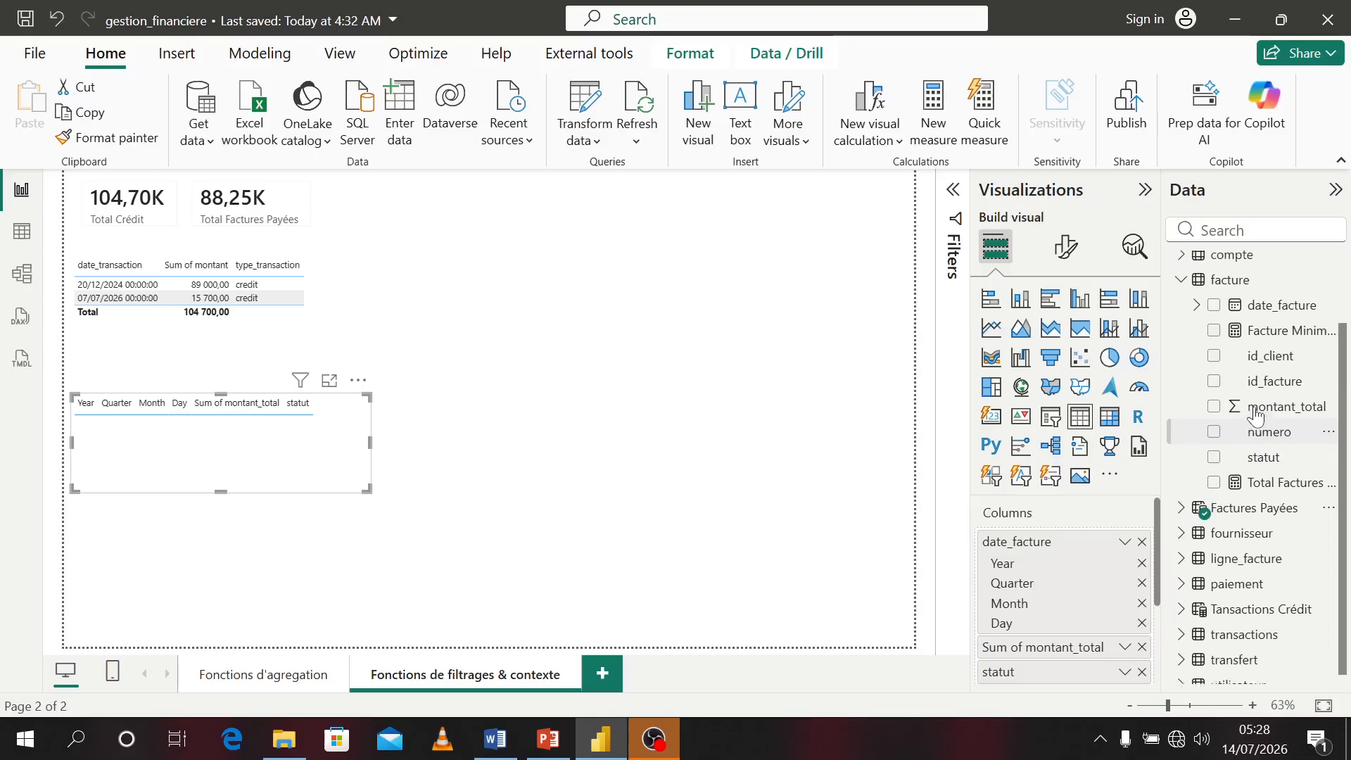
{"action": "left_click", "coordinate": [1182, 348]}
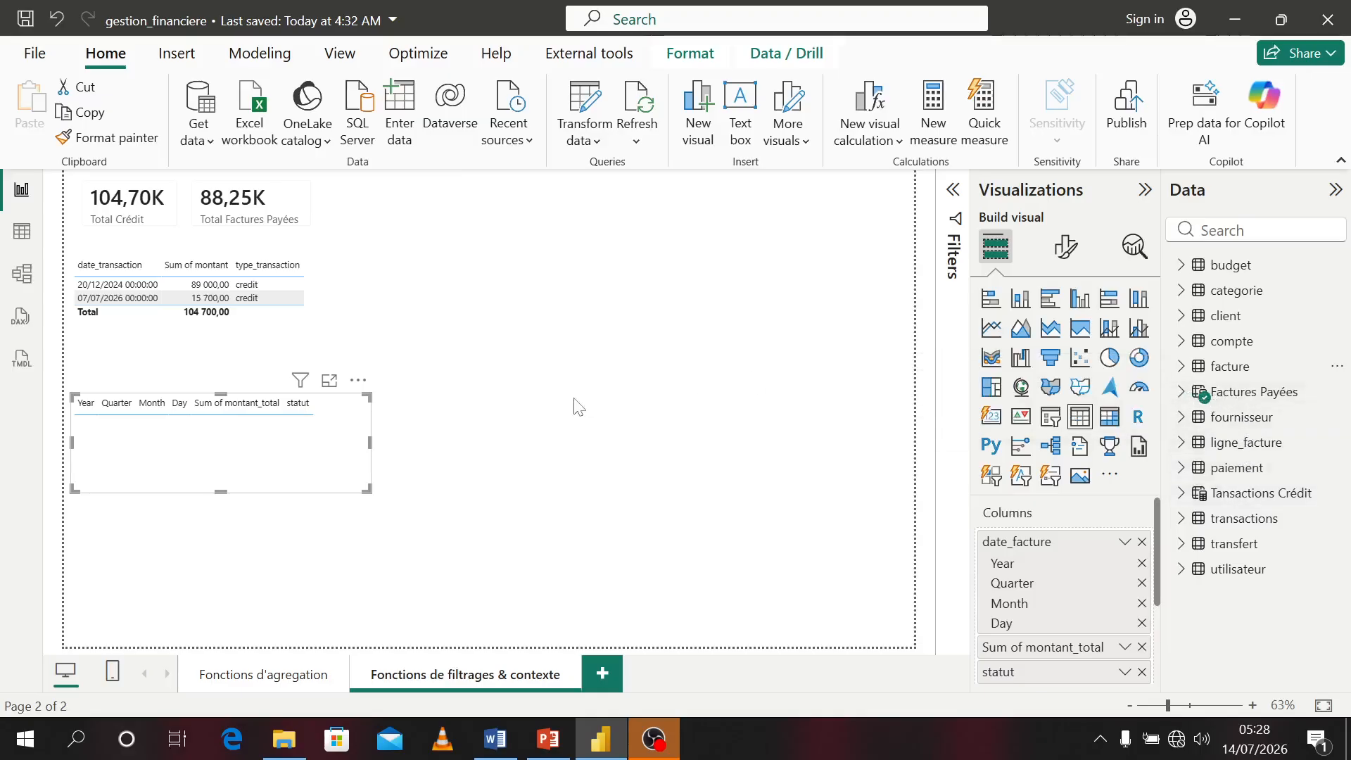
{"action": "key", "text": "Delete"}
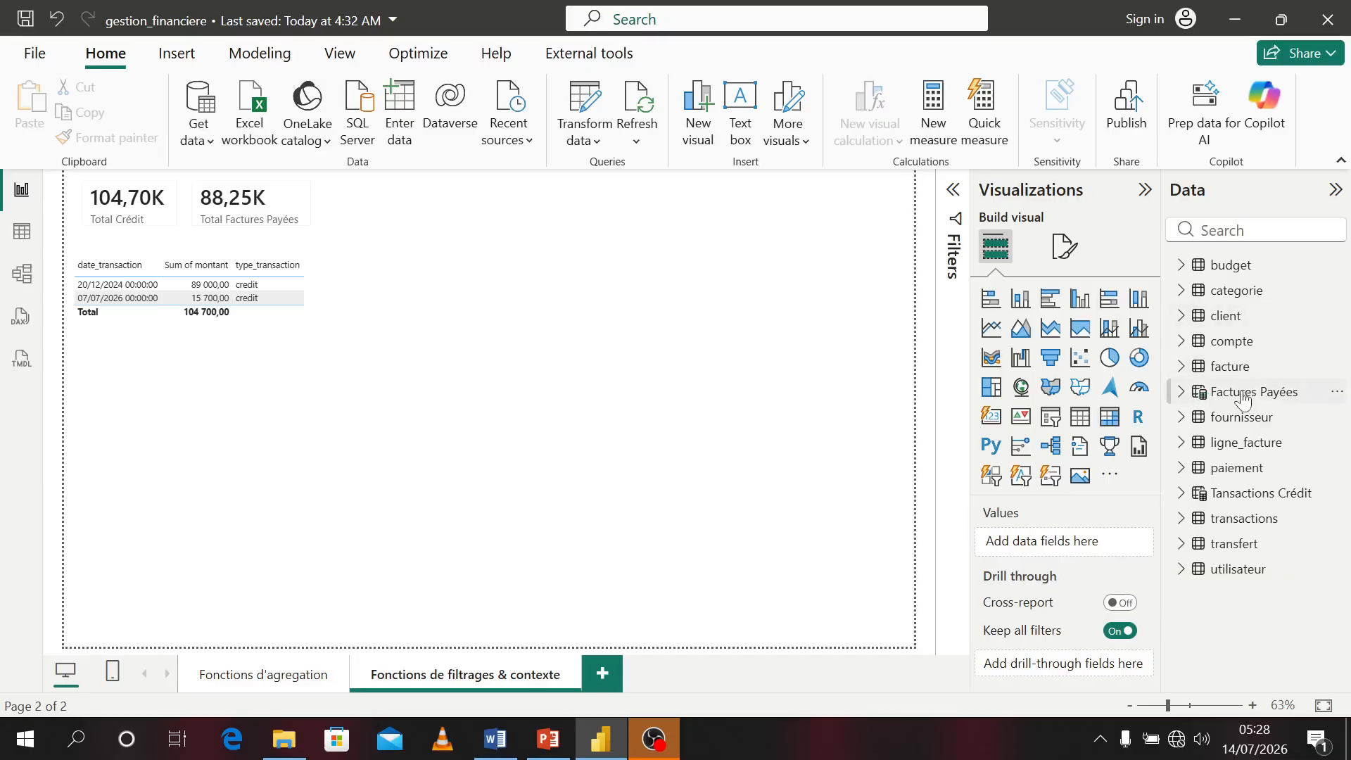
- Create a table visual with date_facture from Factures Payées, testing montant_total and statut in turn and removing both again
{"action": "left_click", "coordinate": [1183, 393]}
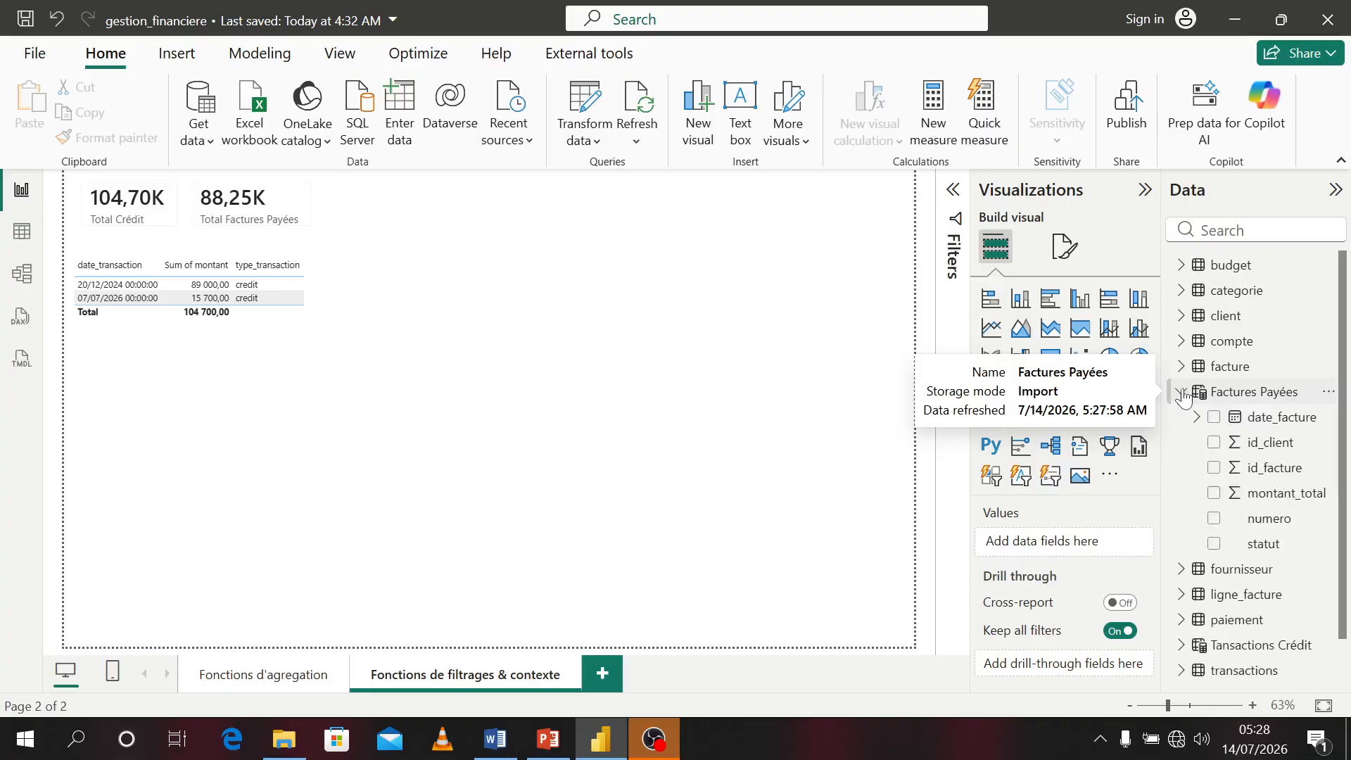
{"action": "left_click", "coordinate": [1215, 419]}
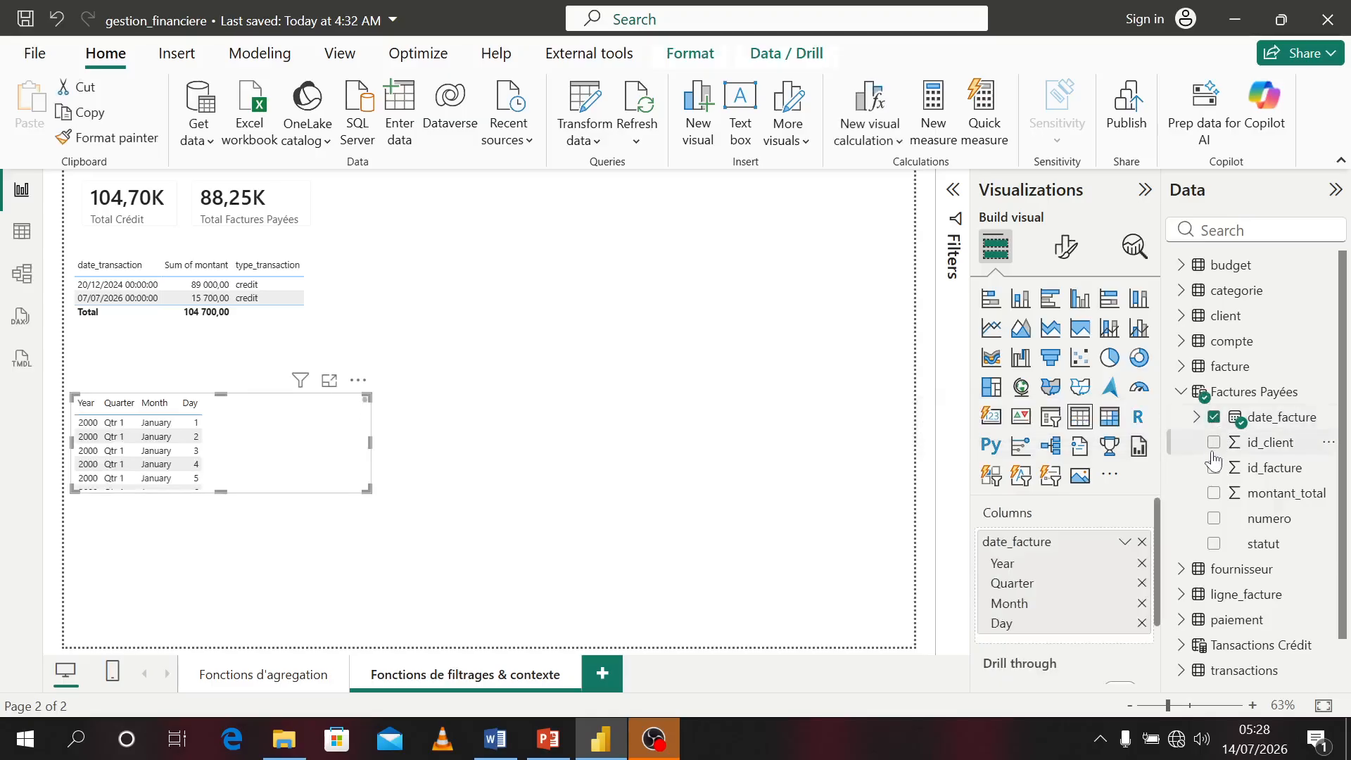
{"action": "left_click", "coordinate": [1215, 494]}
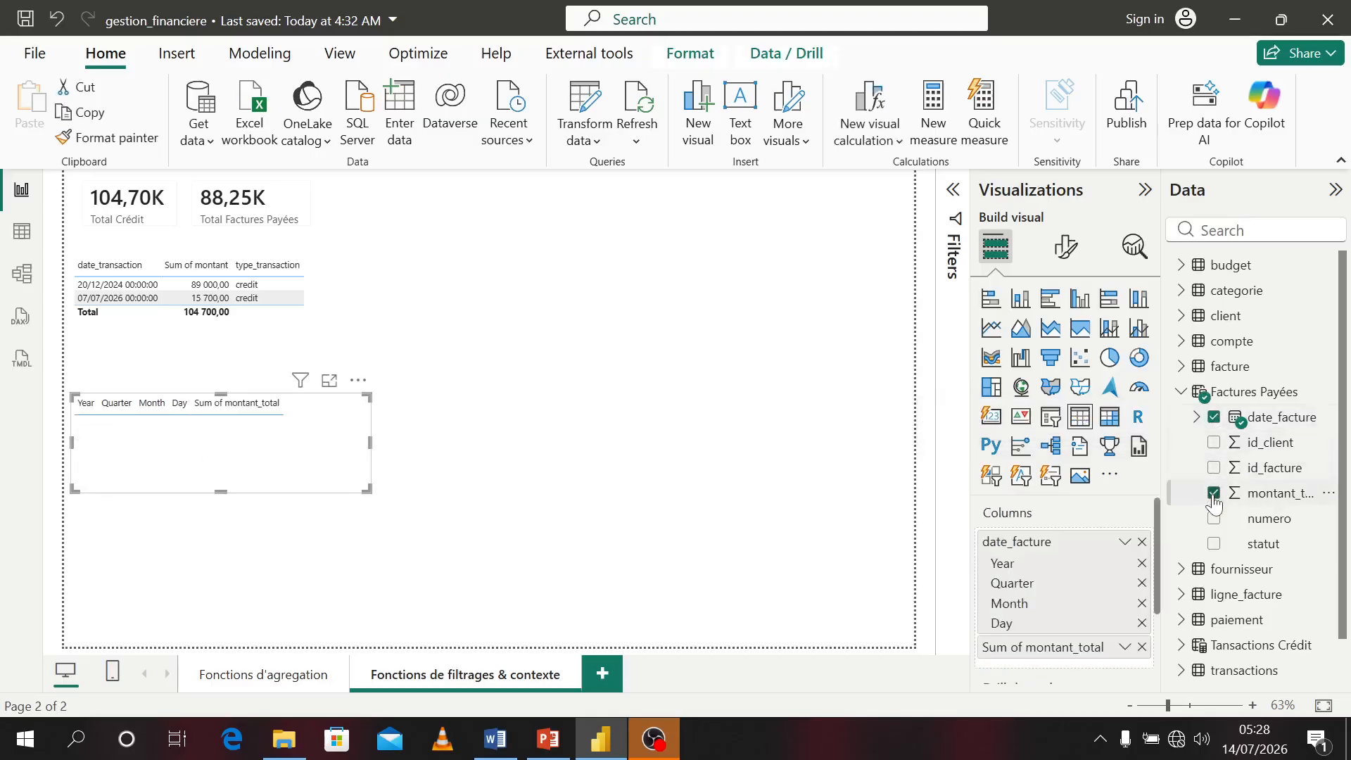
{"action": "left_click", "coordinate": [1215, 493]}
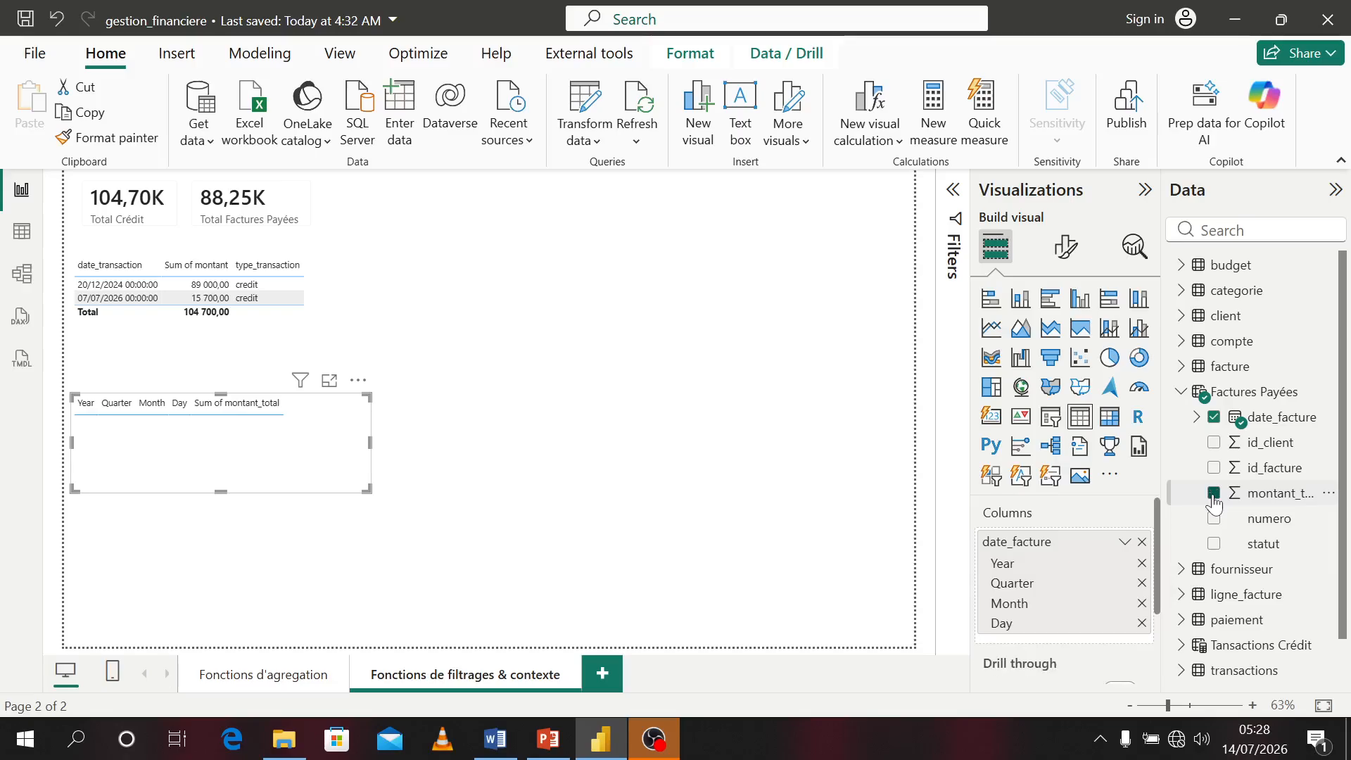
{"action": "left_click", "coordinate": [1215, 543]}
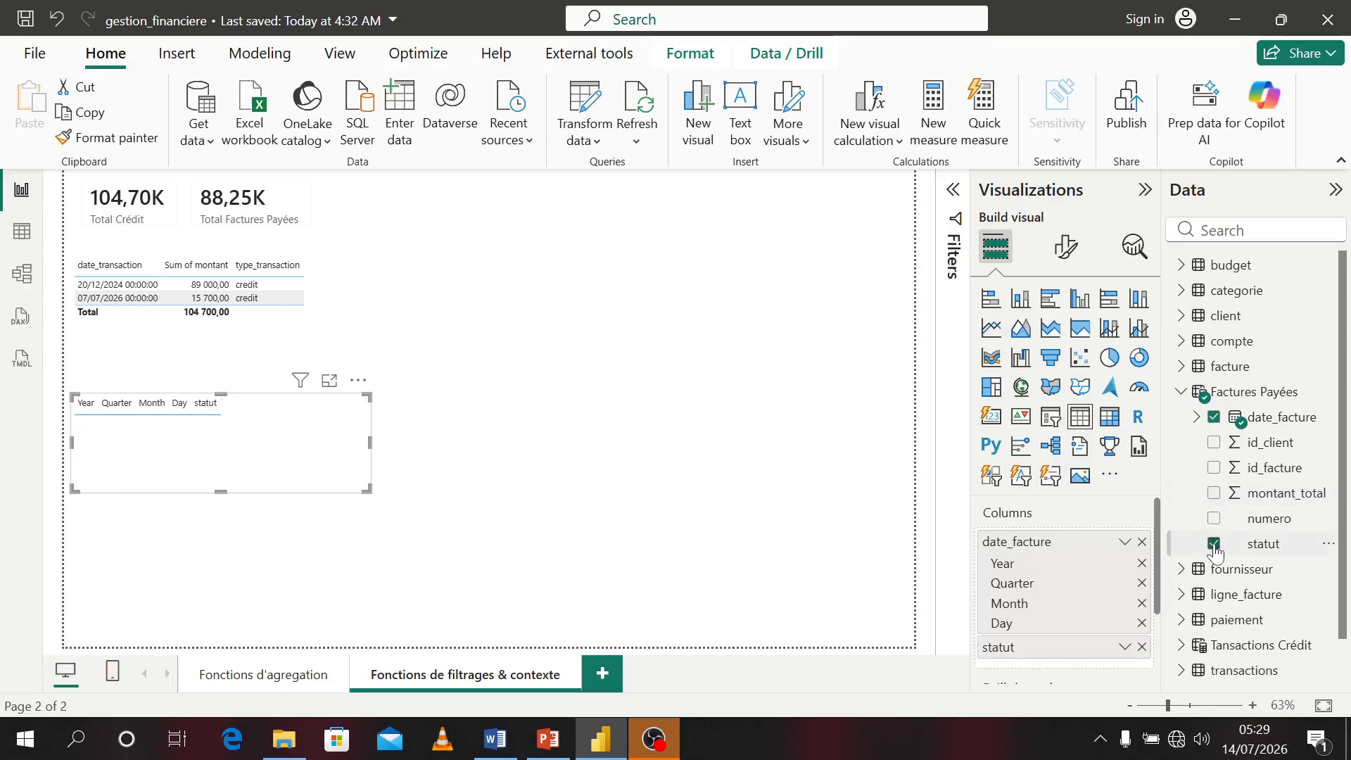
{"action": "left_click", "coordinate": [1215, 544]}
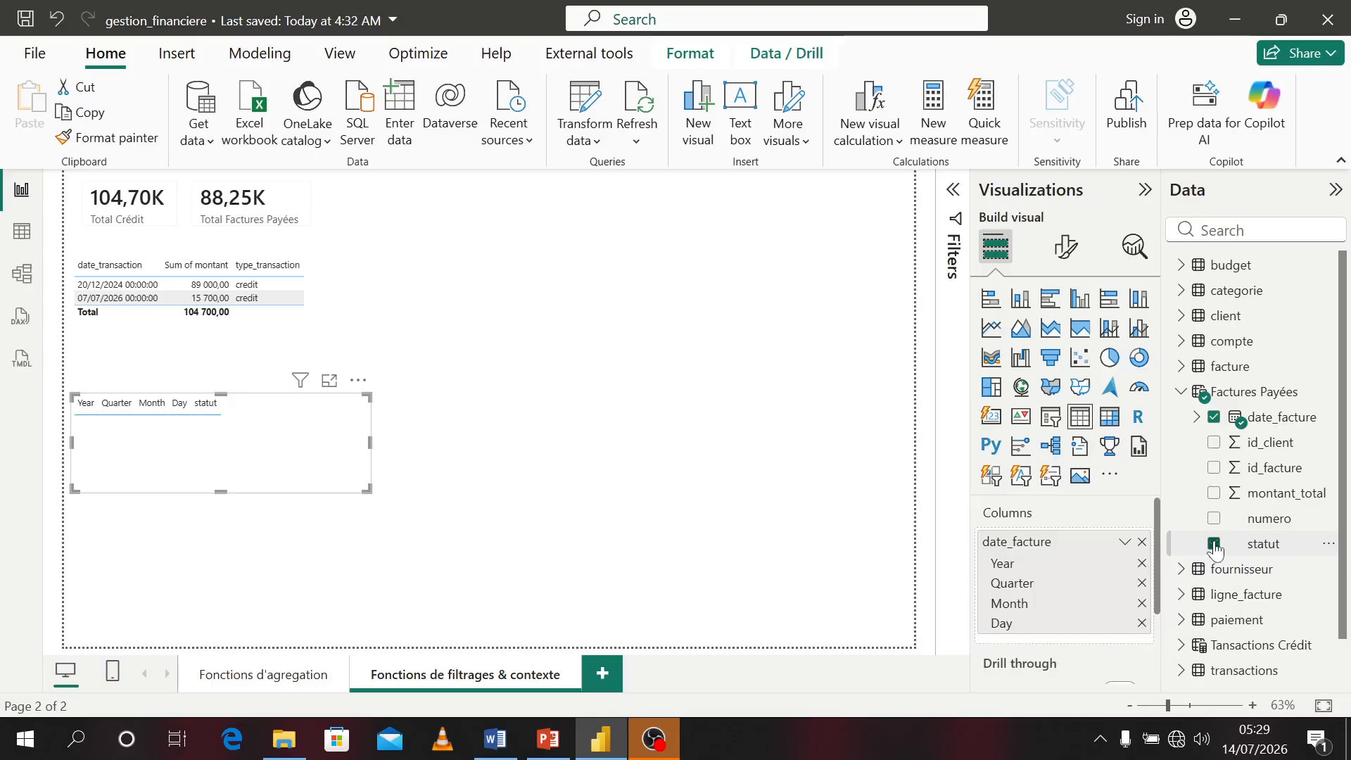
{"action": "left_click", "coordinate": [1220, 496]}
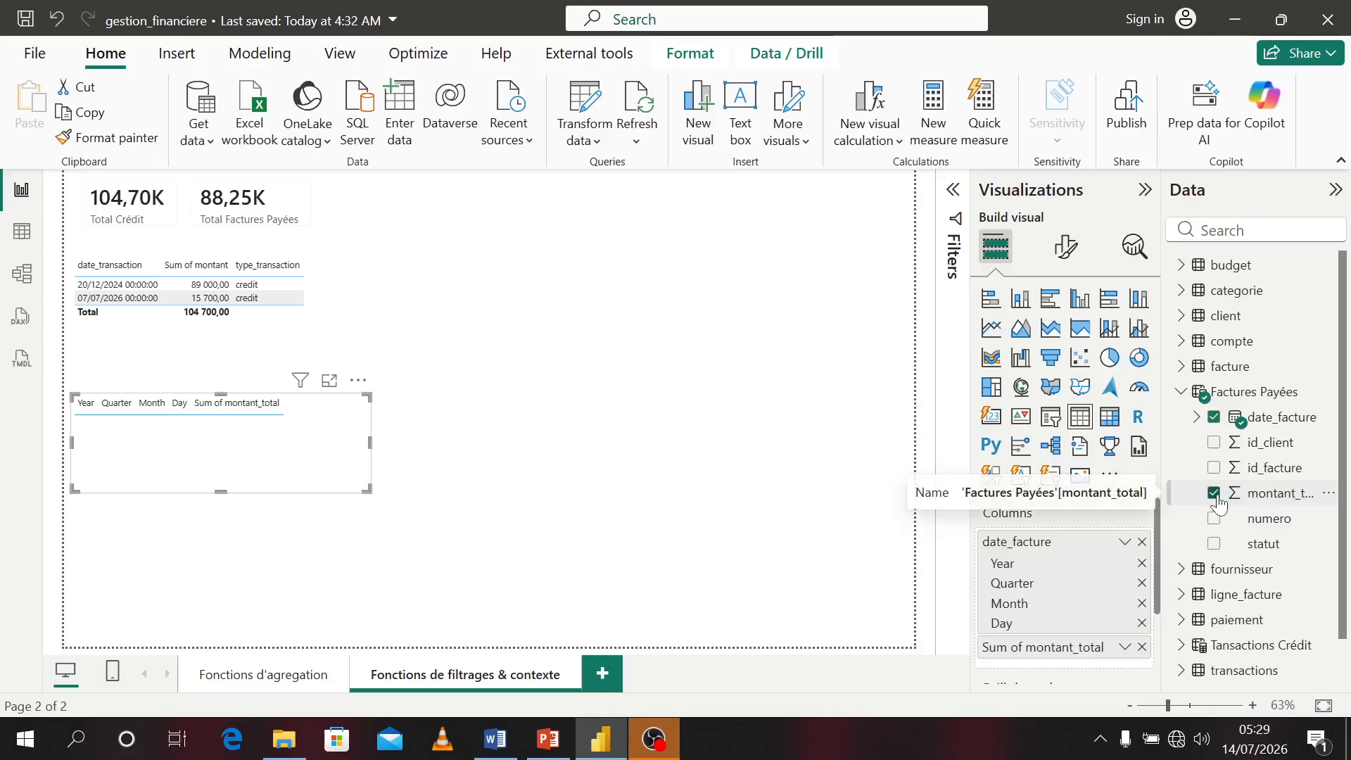
{"action": "left_click", "coordinate": [1215, 494]}
- Compare the data rows of Factures Payées with the statut values in the facture table
{"action": "left_click", "coordinate": [1232, 398]}
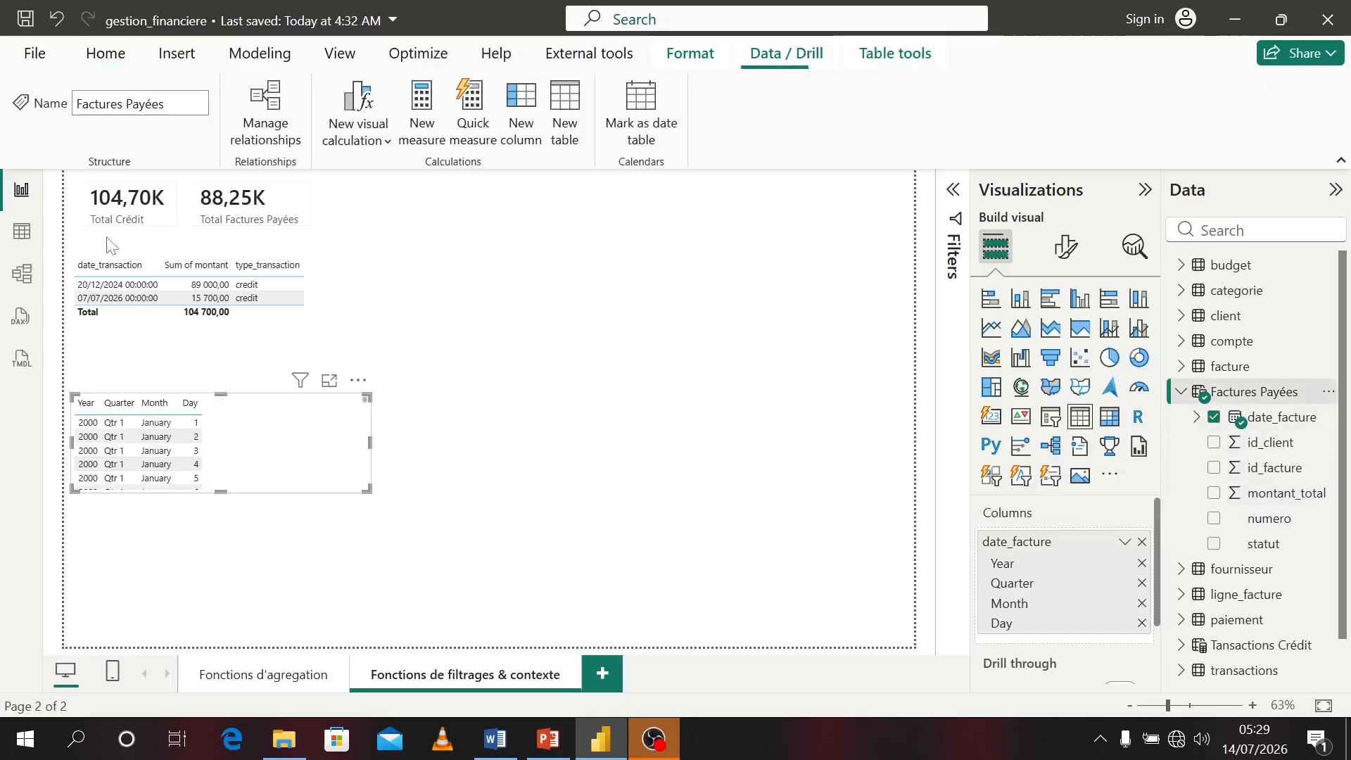
{"action": "left_click", "coordinate": [22, 231]}
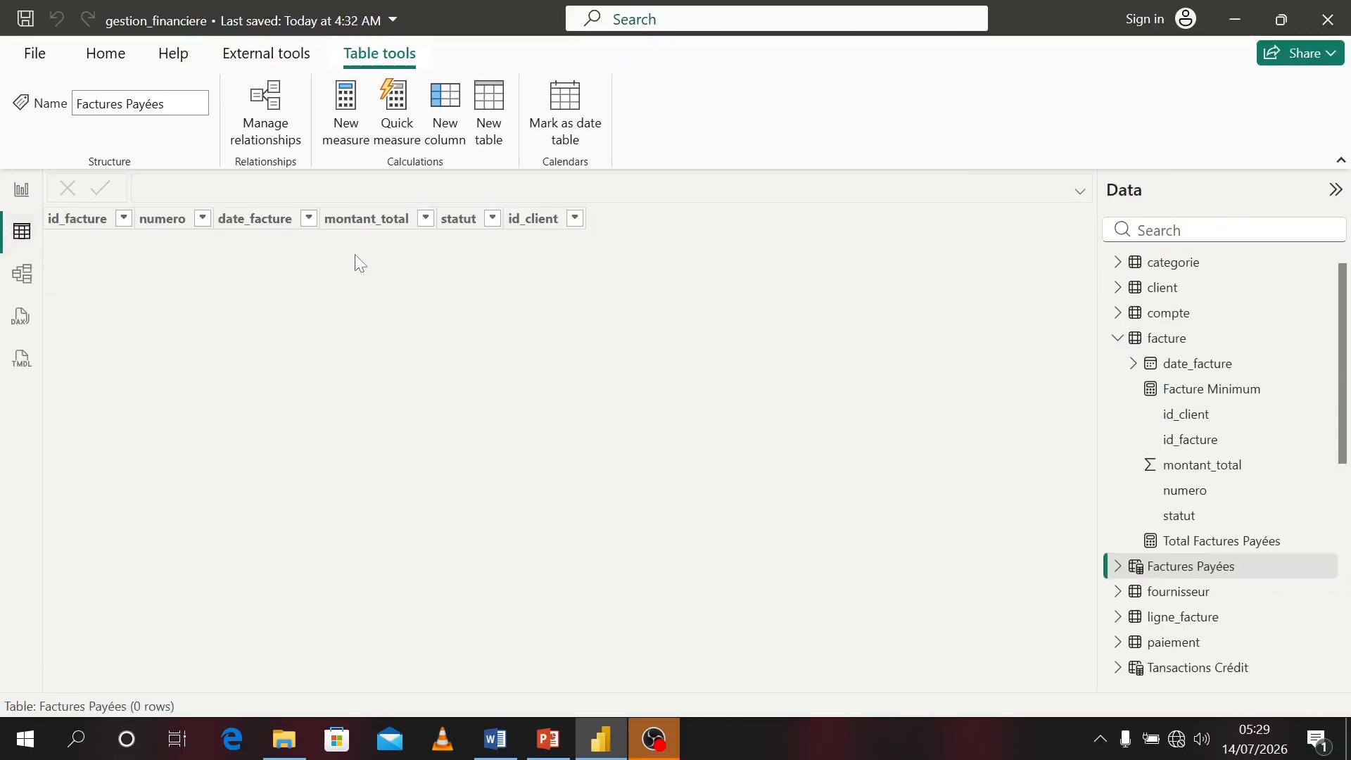
{"action": "left_click", "coordinate": [1165, 338]}
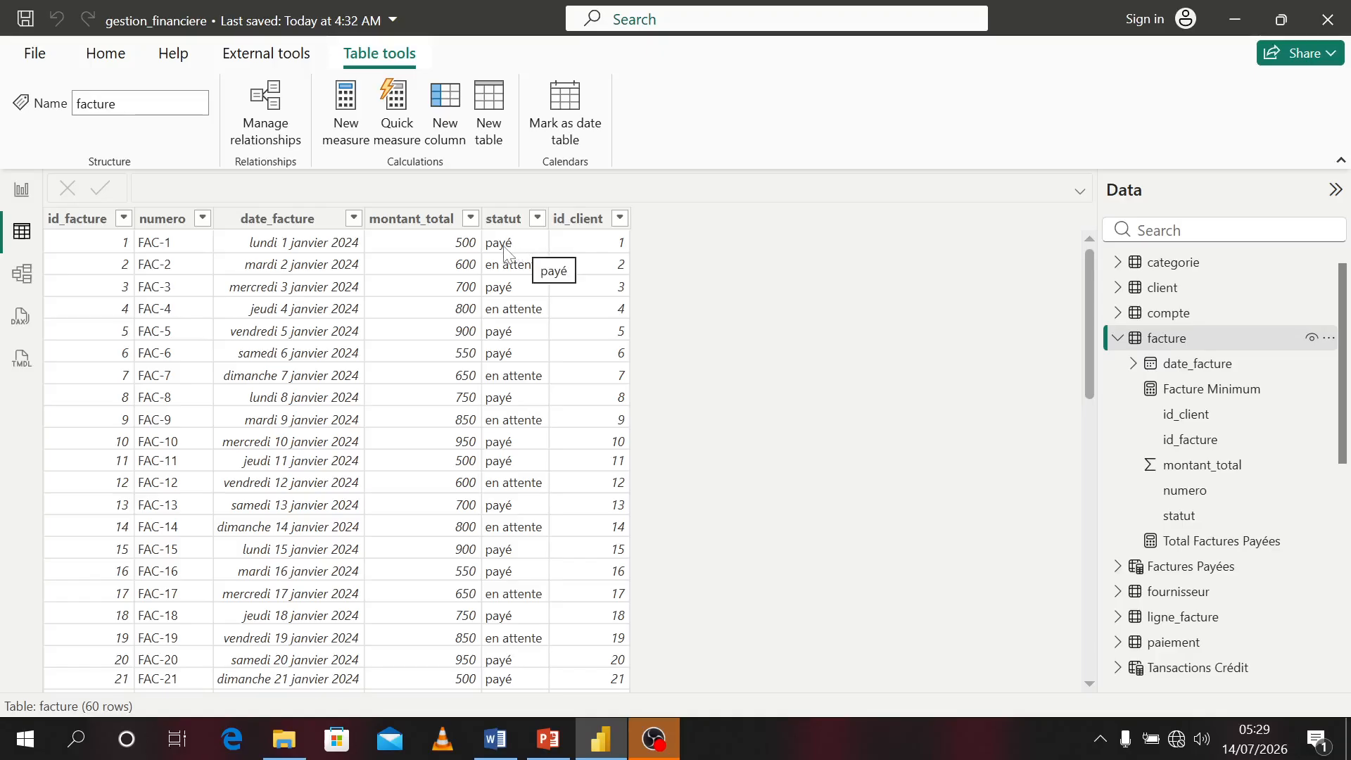
- Return to the report page and correct the Factures Payées table formula so facture[statut] is filtered on "payé"
{"action": "left_click", "coordinate": [20, 193]}
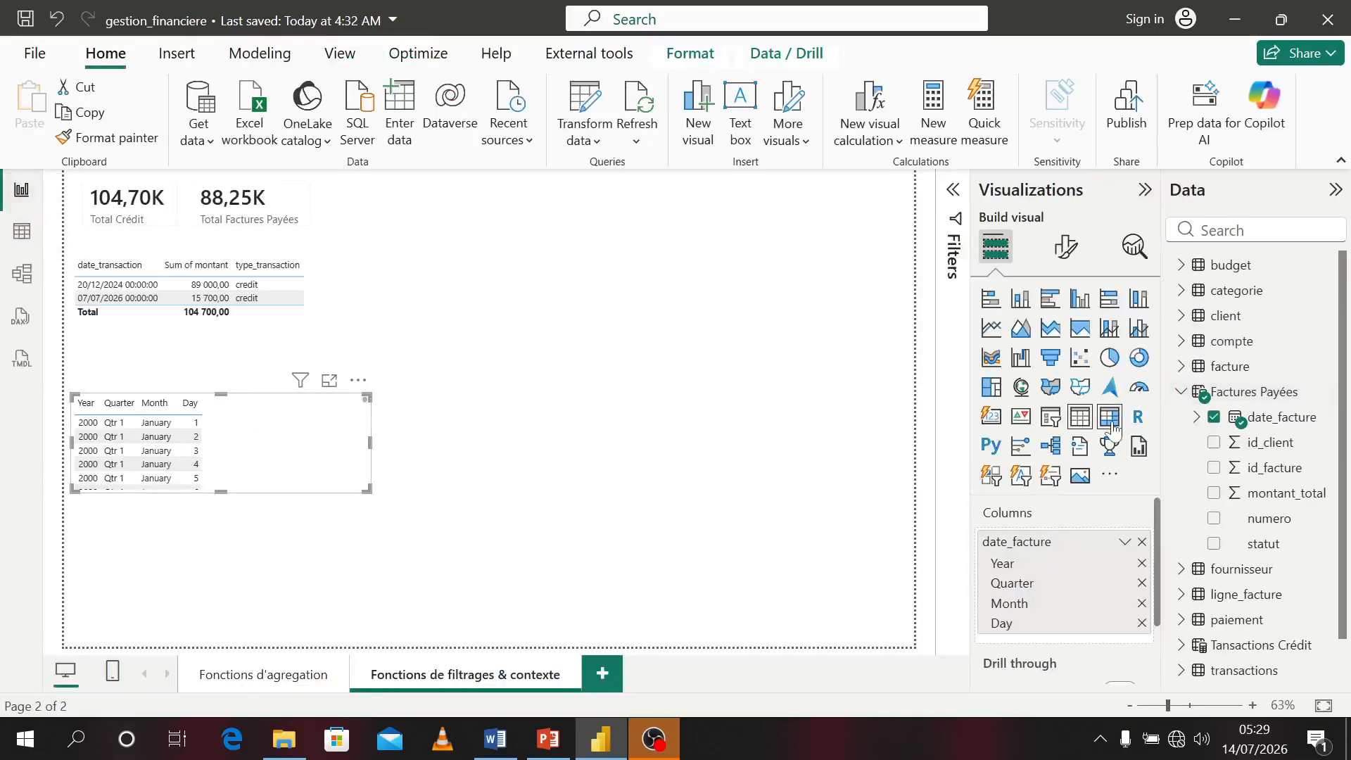
{"action": "scroll", "coordinate": [1330, 385], "scroll_direction": "down", "scroll_amount": 2}
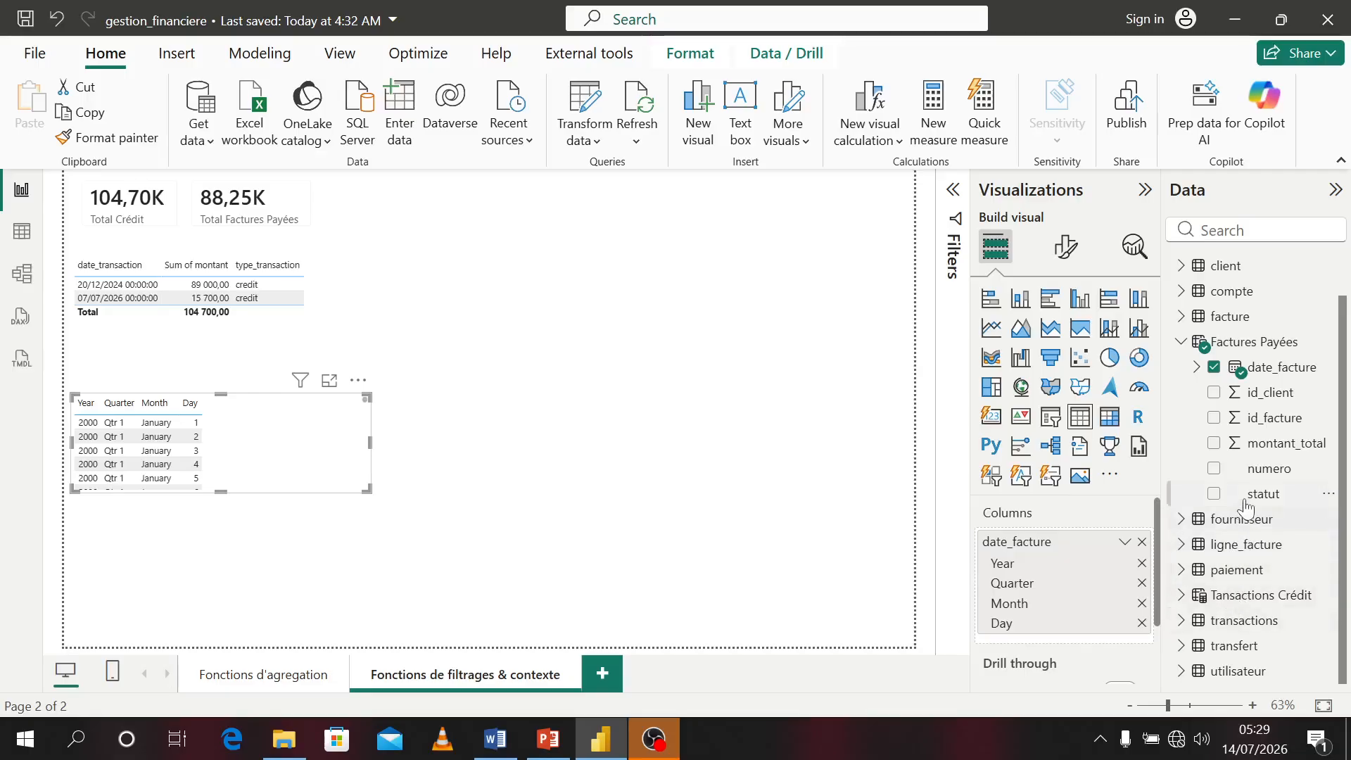
{"action": "left_click", "coordinate": [1260, 341]}
{"action": "left_click", "coordinate": [611, 186]}
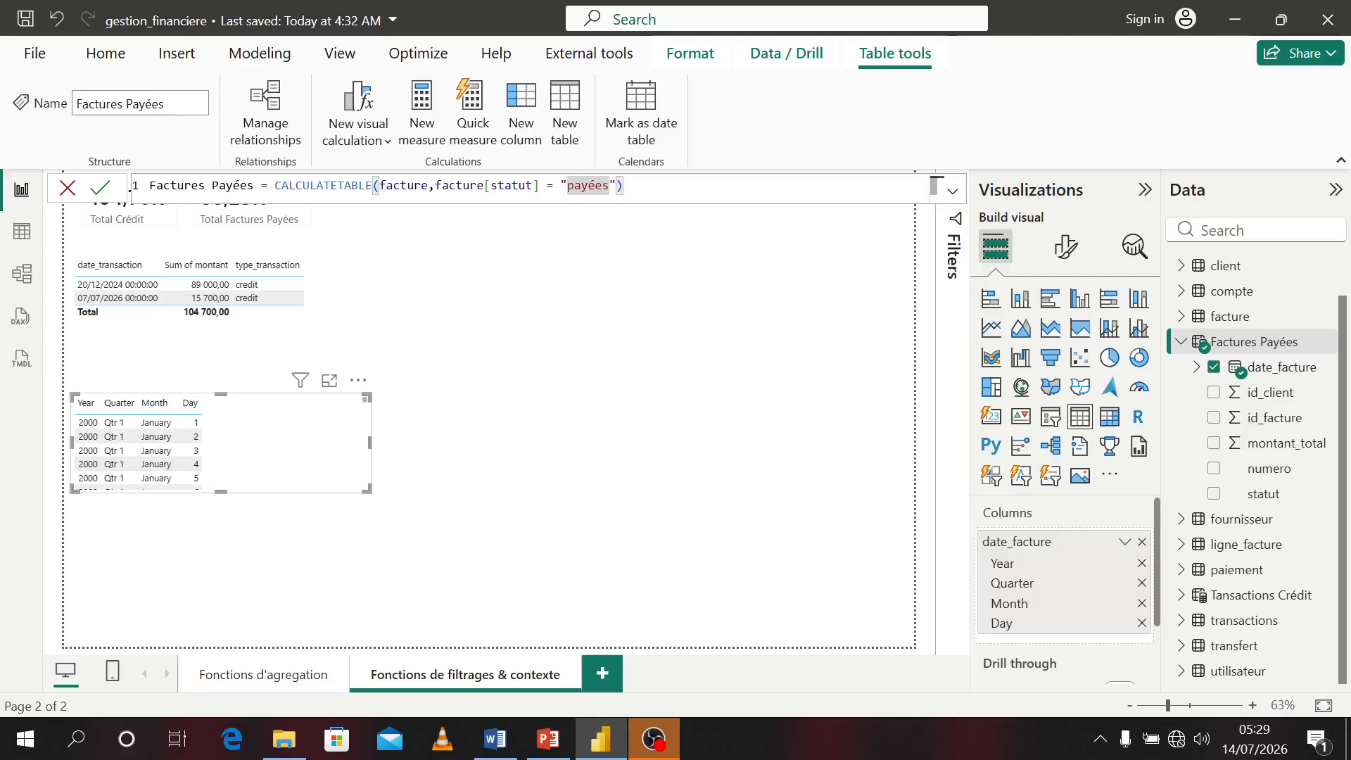
{"action": "key", "text": "BackSpace"}
{"action": "key", "text": "BackSpace"}
{"action": "key", "text": "Return"}
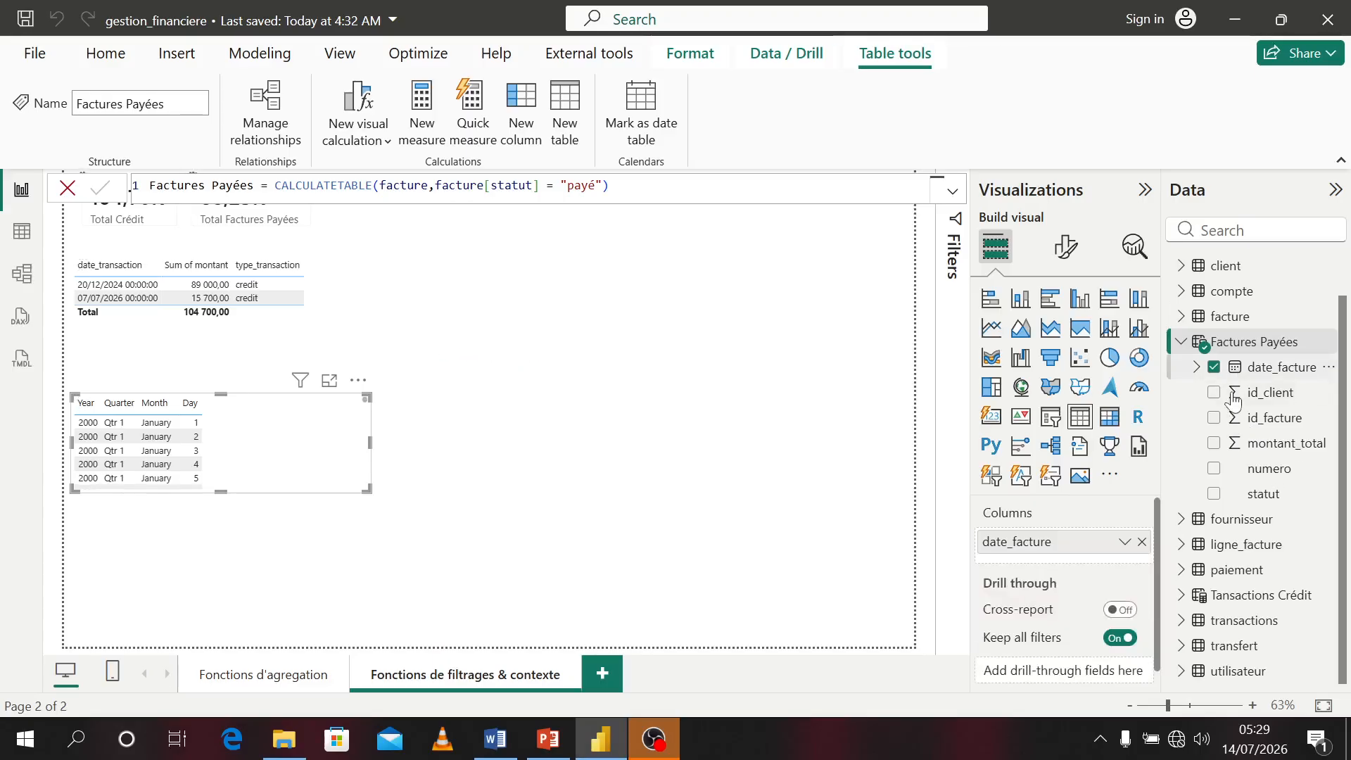
- Add montant_total and statut to the Factures Payées table visual and fit it compactly just below the credit transactions table
{"action": "left_click", "coordinate": [1215, 445]}
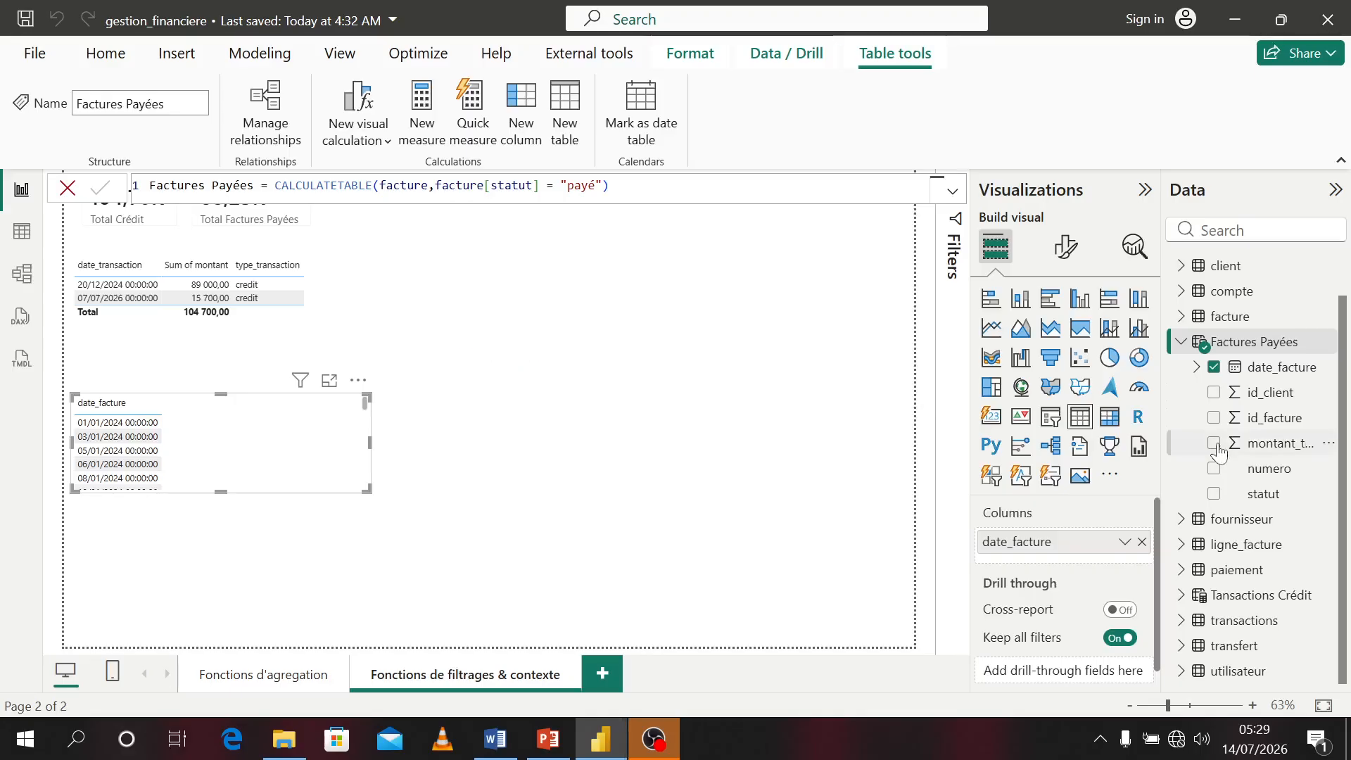
{"action": "left_click", "coordinate": [1215, 443]}
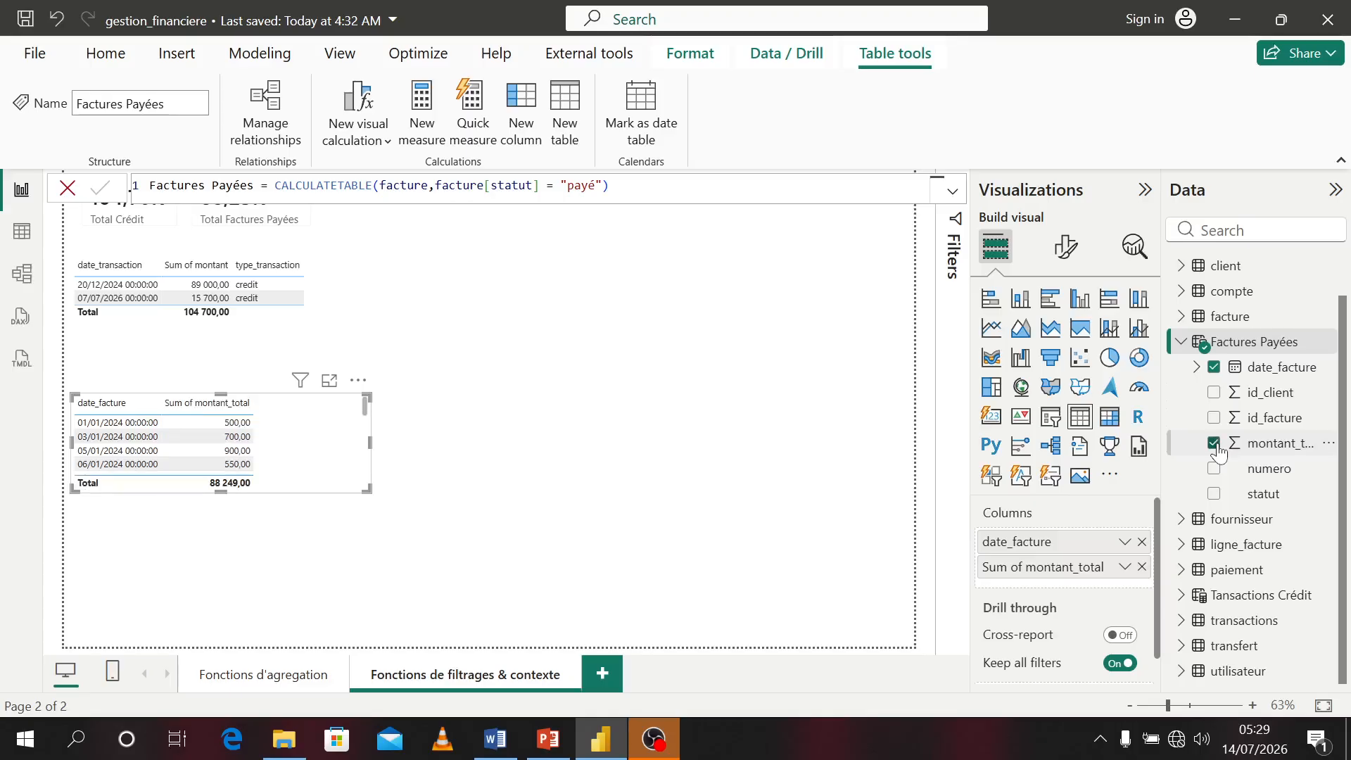
{"action": "left_click", "coordinate": [1215, 495]}
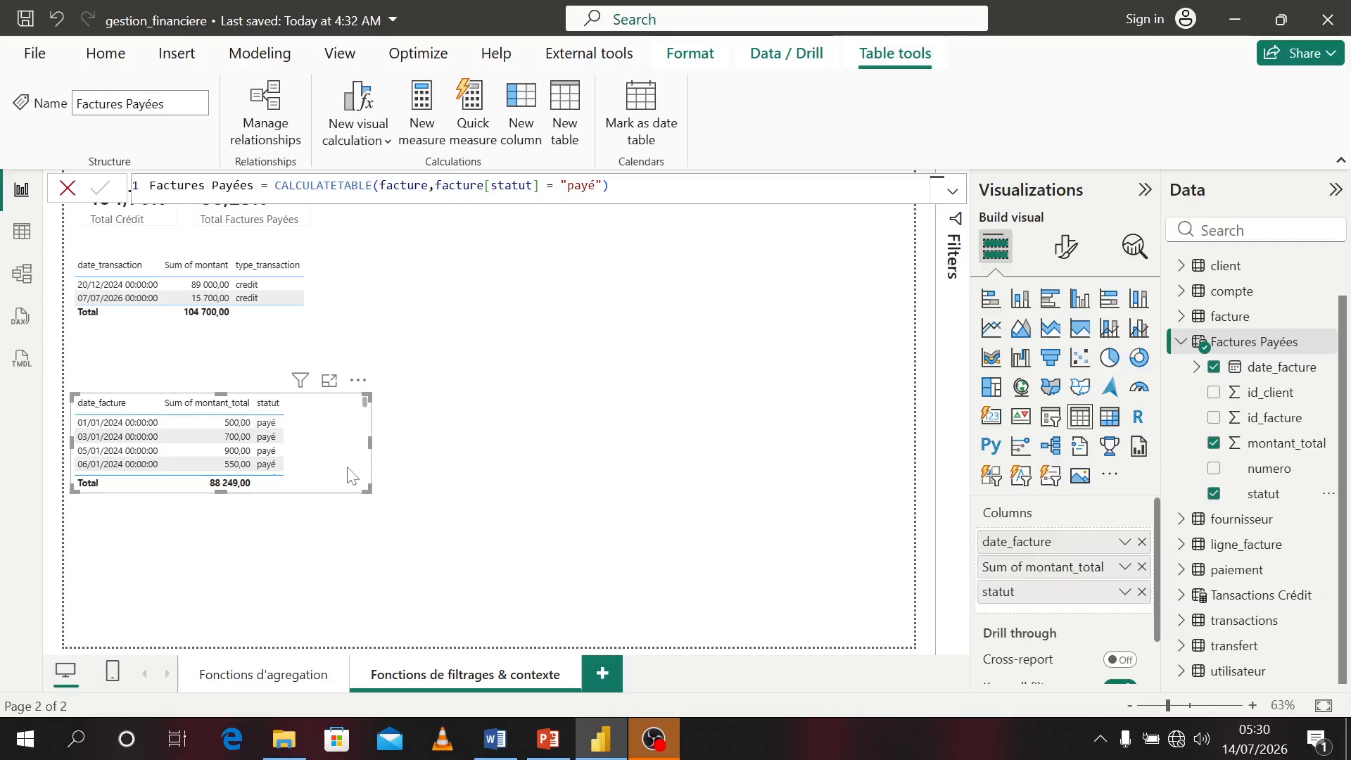
{"action": "left_click_drag", "start_coordinate": [364, 490], "coordinate": [296, 418]}
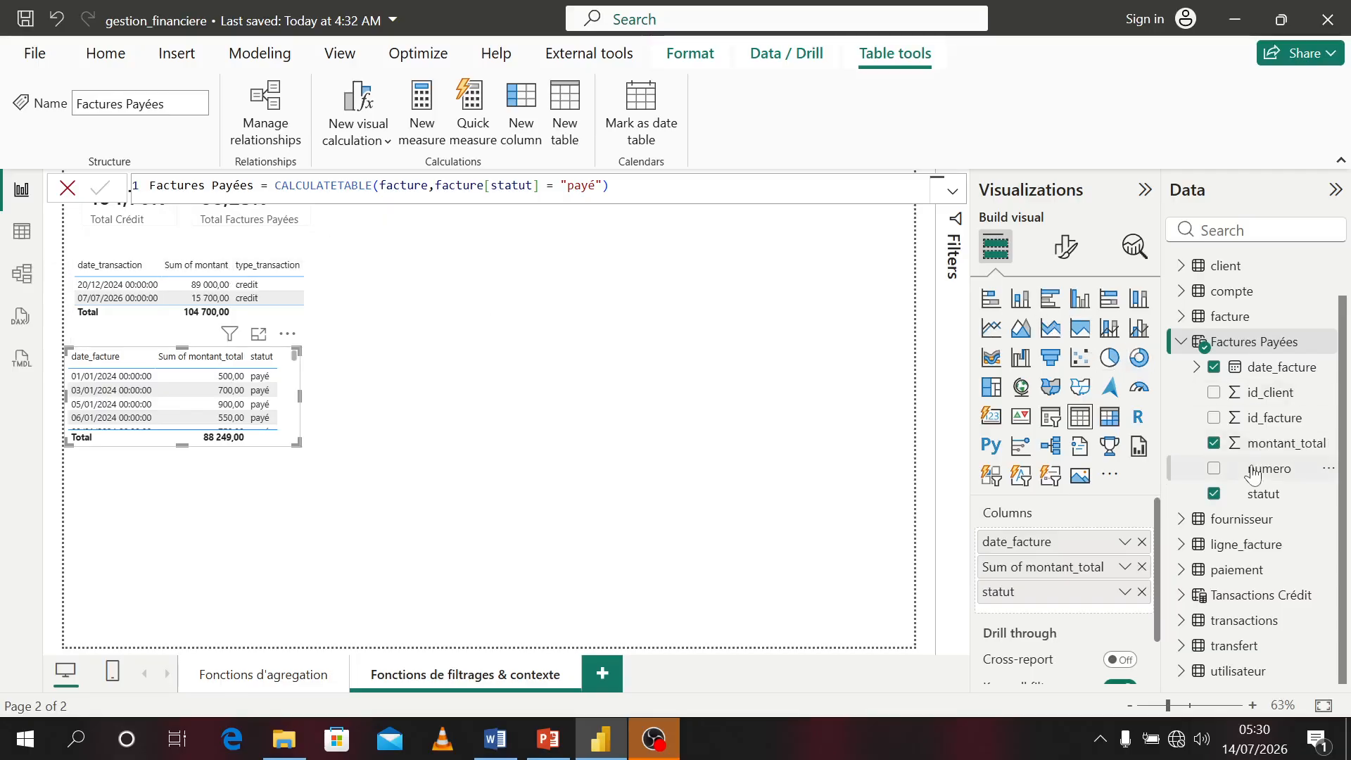
- Start a new measure in the transactions table and name it "Transactions > 100"
{"action": "right_click", "coordinate": [1223, 621]}
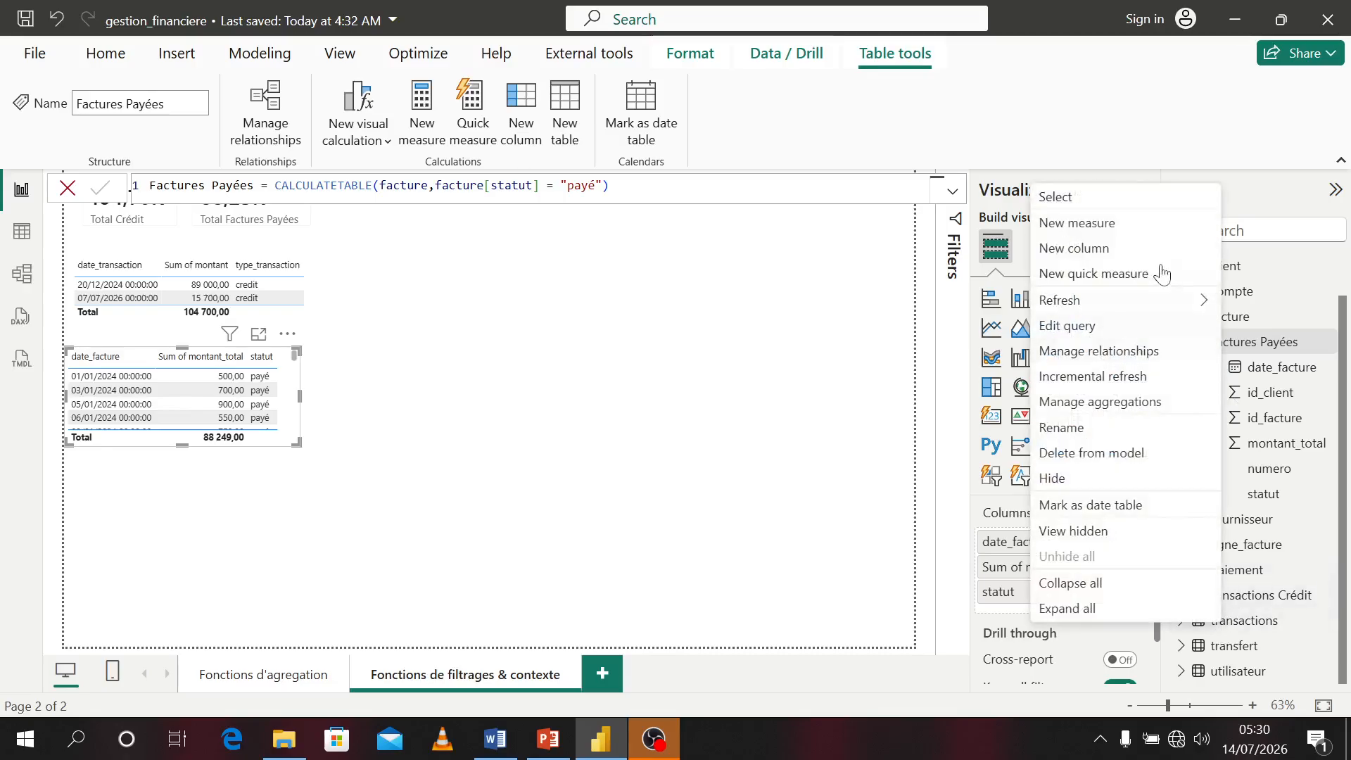
{"action": "left_click", "coordinate": [1069, 220]}
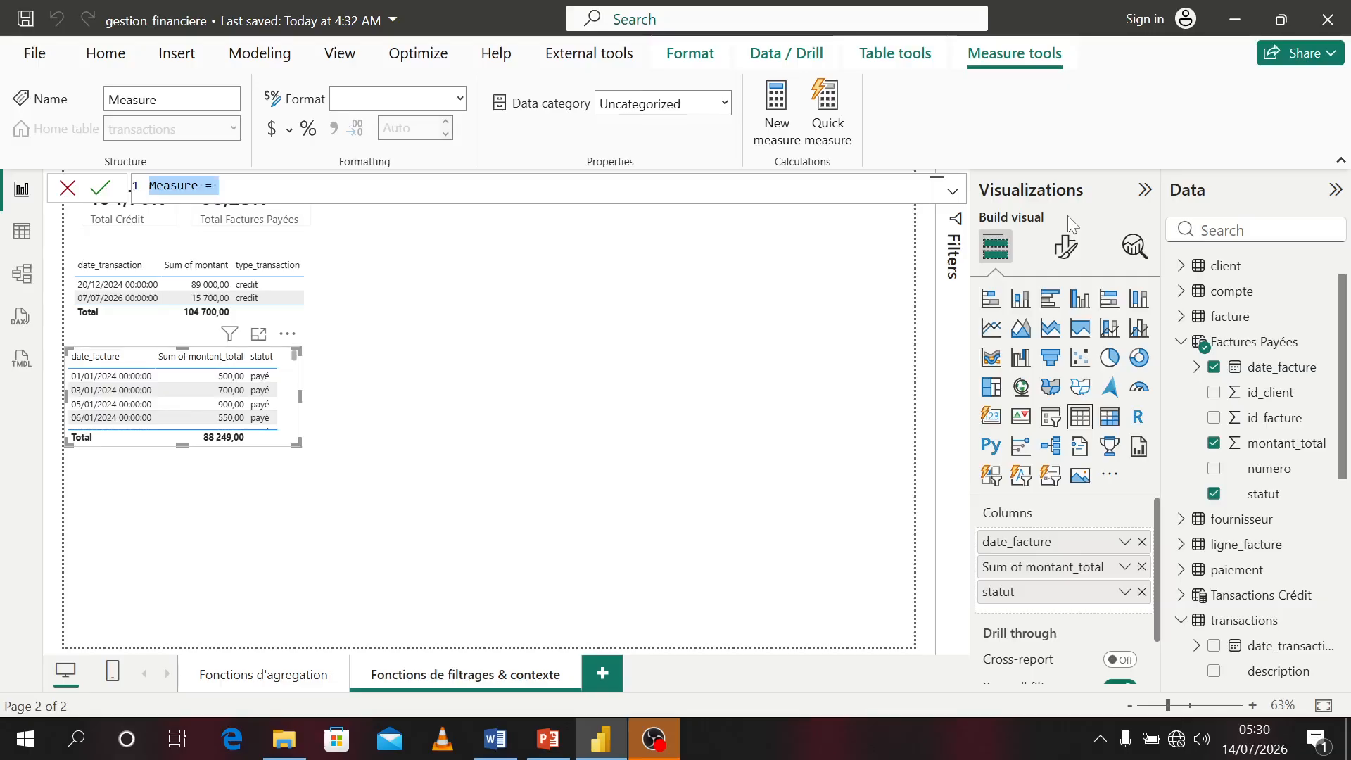
{"action": "type", "text": "Tra"}
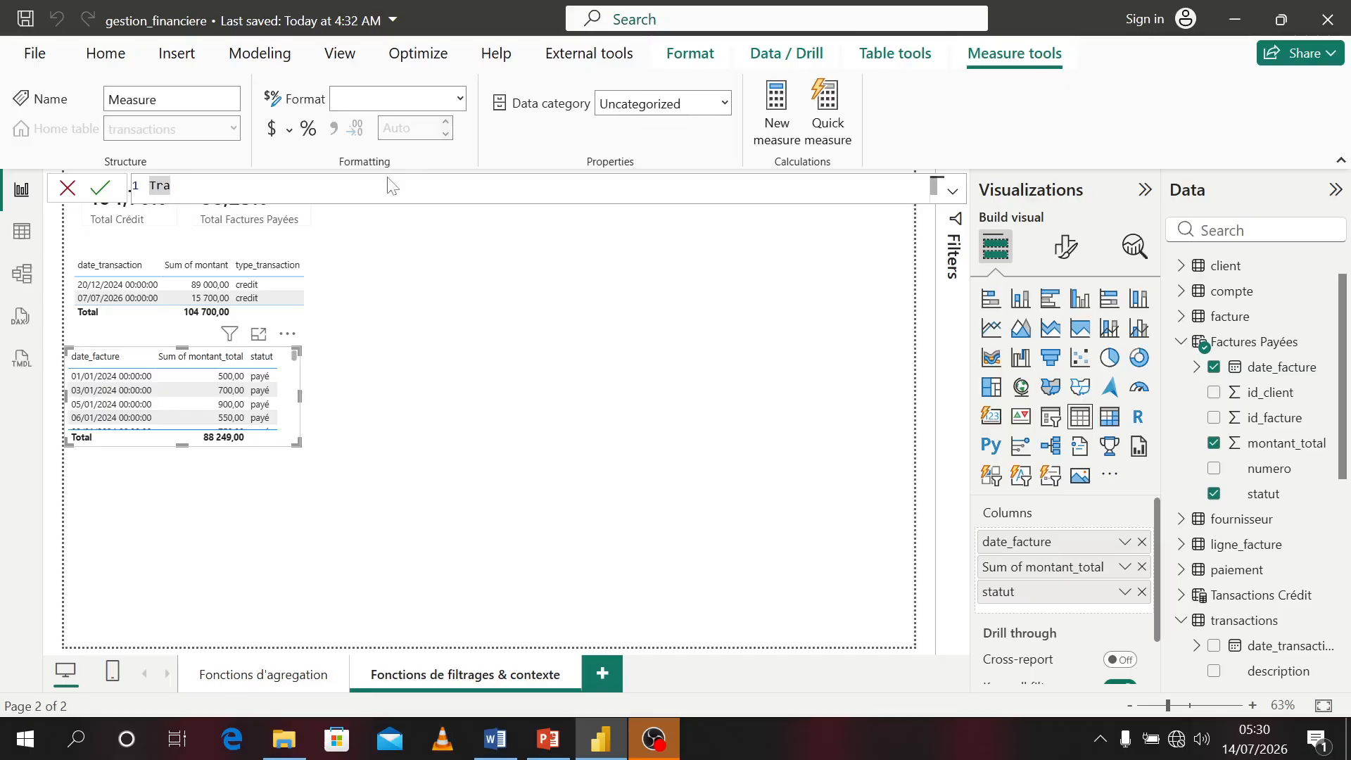
{"action": "type", "text": "nsactions > 1"}
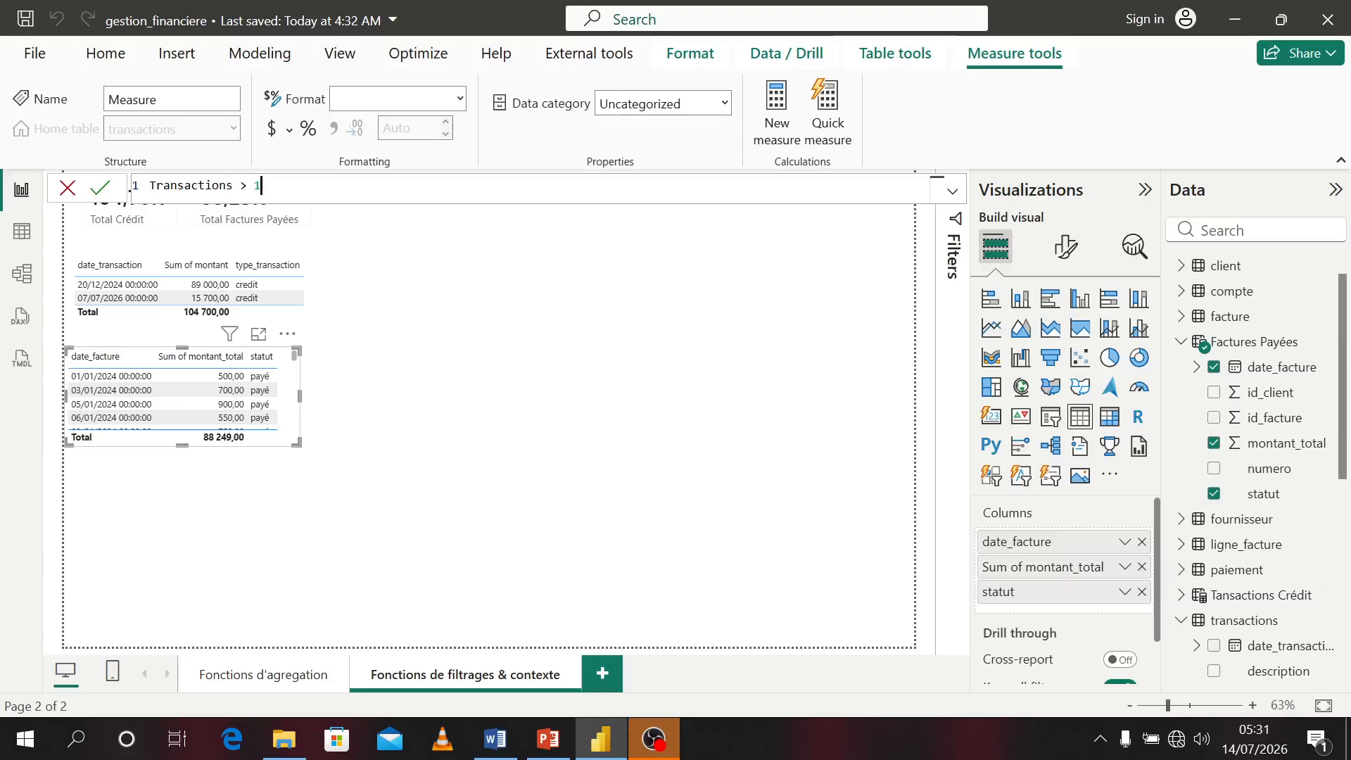
{"action": "type", "text": "00 ="}
- Begin the measure's formula with CALCULATE and SUM(transactions[montant]) as its expression
{"action": "type", "text": " caal"}
{"action": "key", "text": "BackSpace"}
{"action": "type", "text": "lc"}
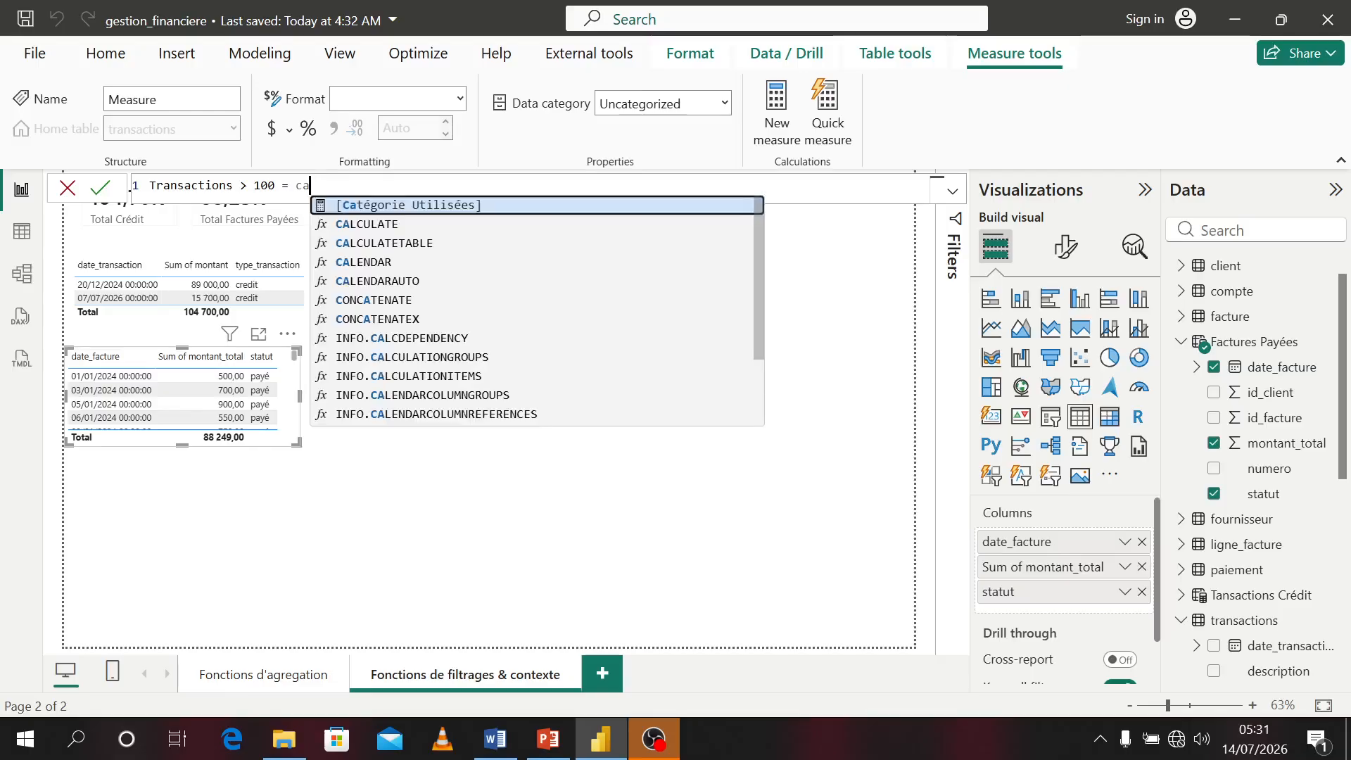
{"action": "key", "text": "Tab"}
{"action": "type", "text": "sum"}
{"action": "key", "text": "Tab"}
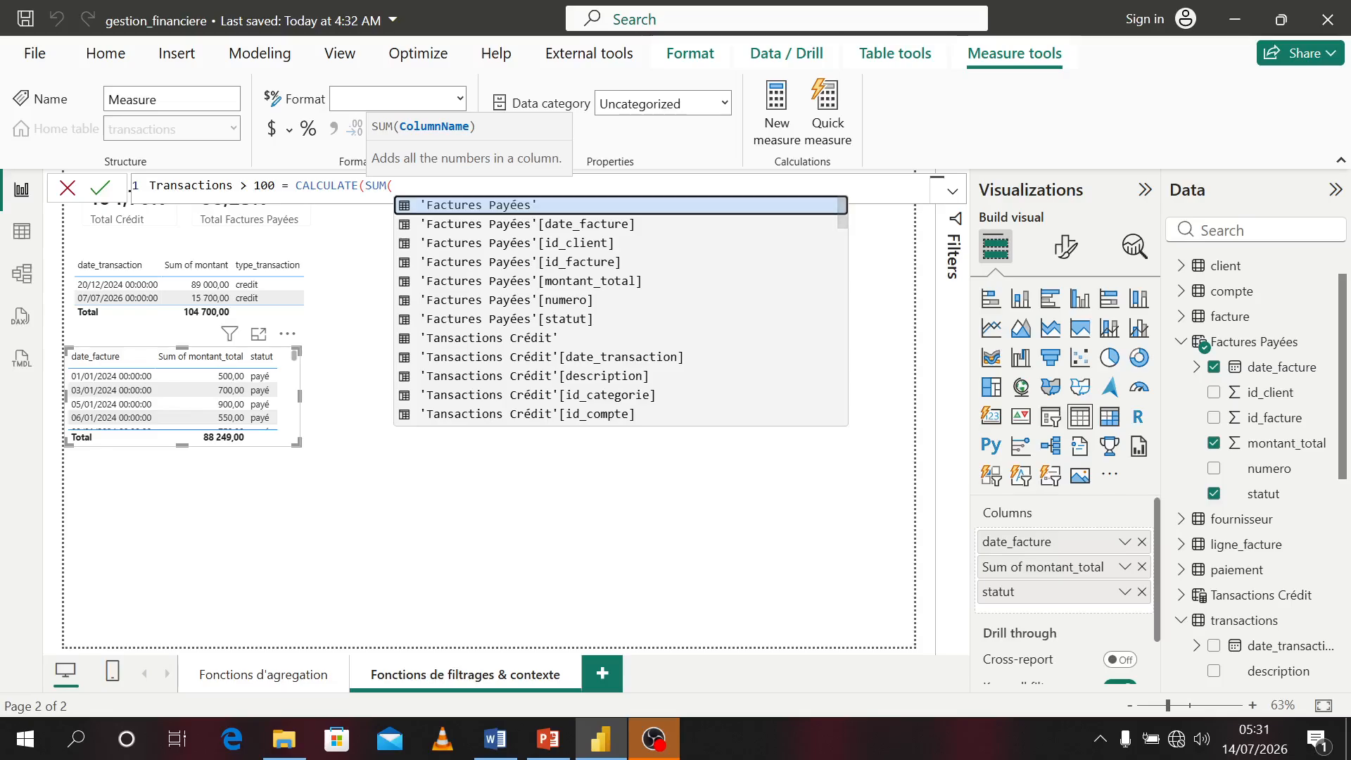
{"action": "type", "text": "mon"}
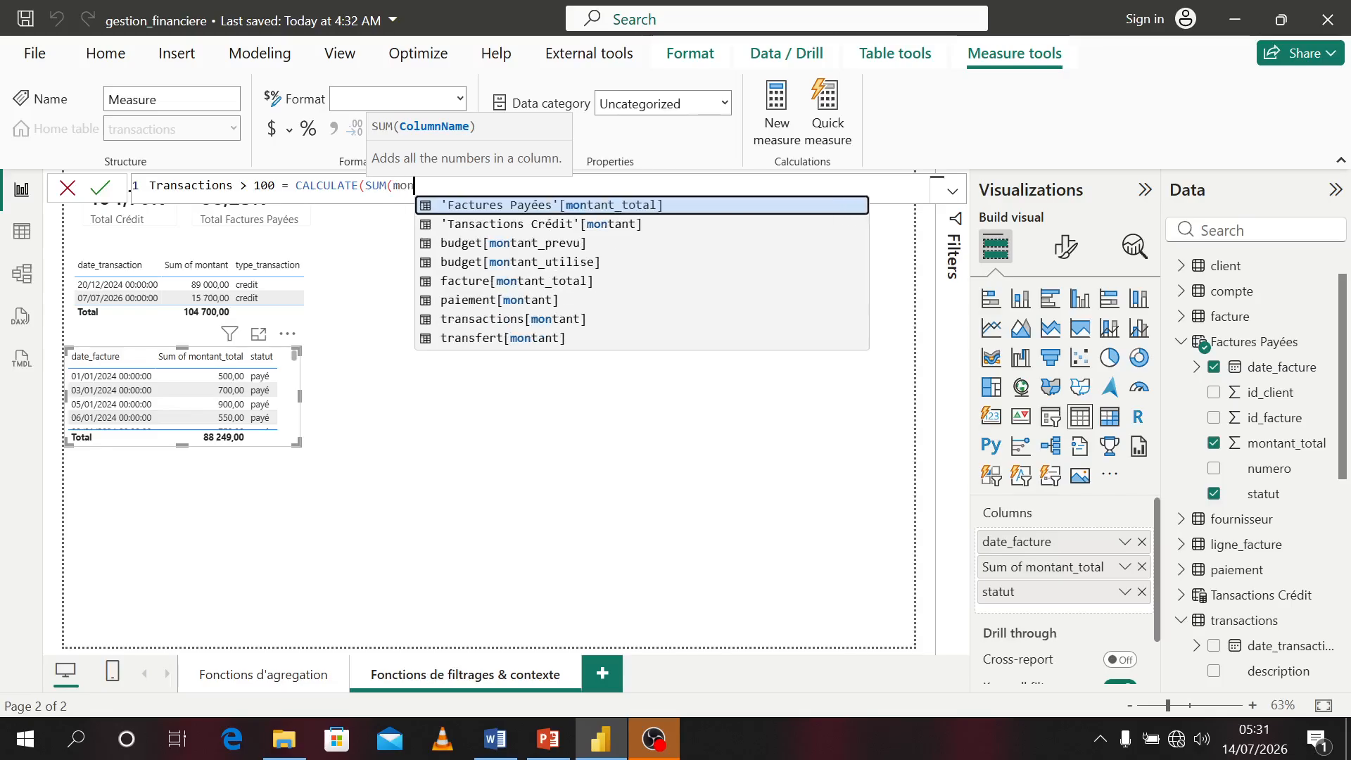
{"action": "key", "text": "Down"}
{"action": "key", "text": "Down"}
{"action": "key", "text": "Down"}
{"action": "key", "text": "Down"}
{"action": "key", "text": "Down"}
{"action": "key", "text": "Down"}
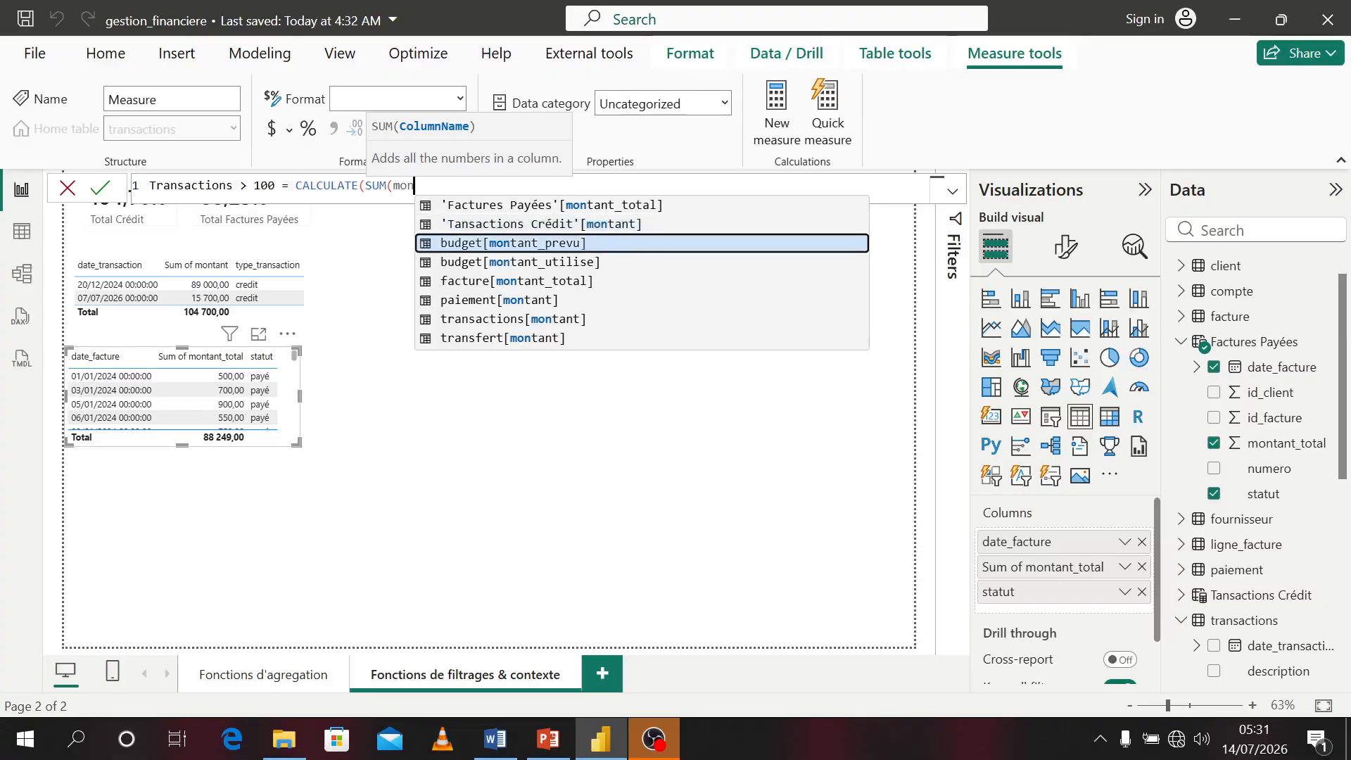
{"action": "key", "text": "Tab"}
{"action": "type", "text": "),"}
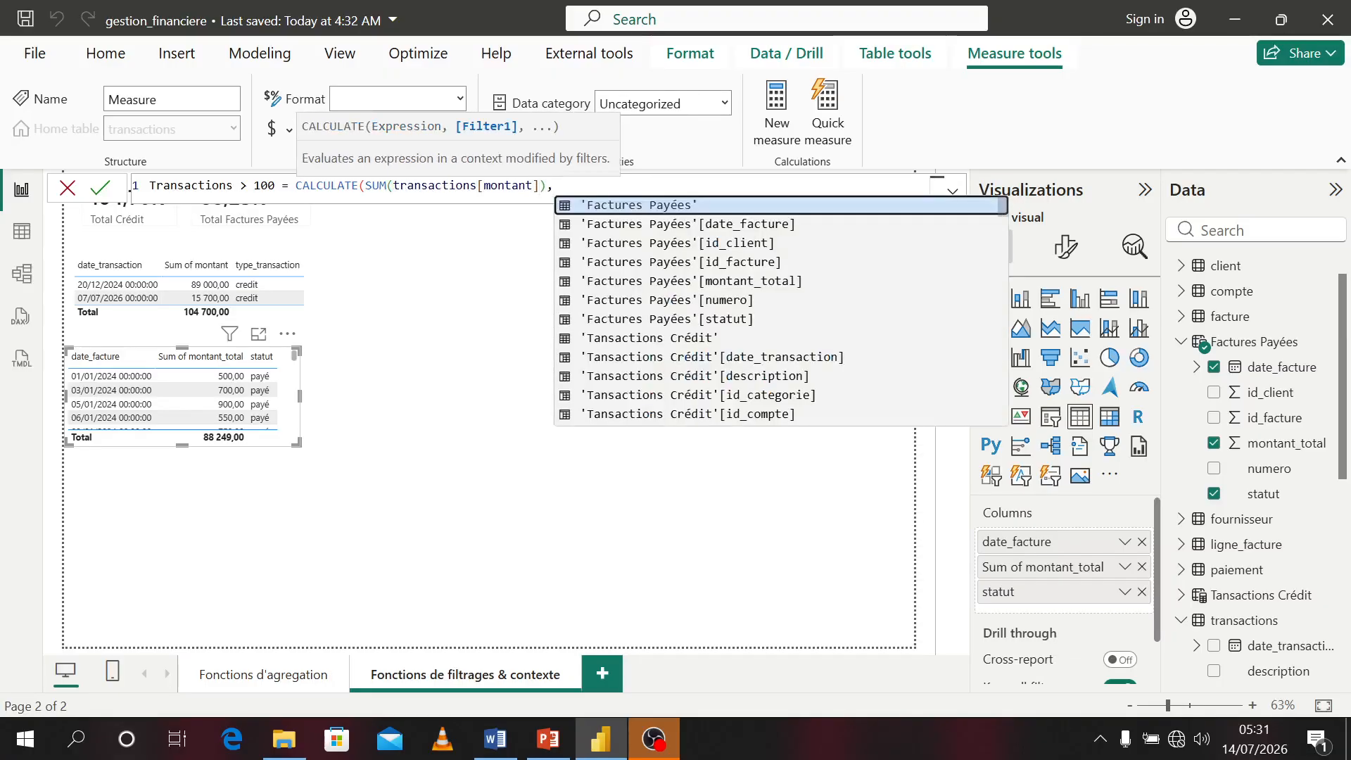
- Complete the measure with FILTER(transactions,transactions[montant] > 100) as the filter argument and commit the formula
{"action": "type", "text": "fil"}
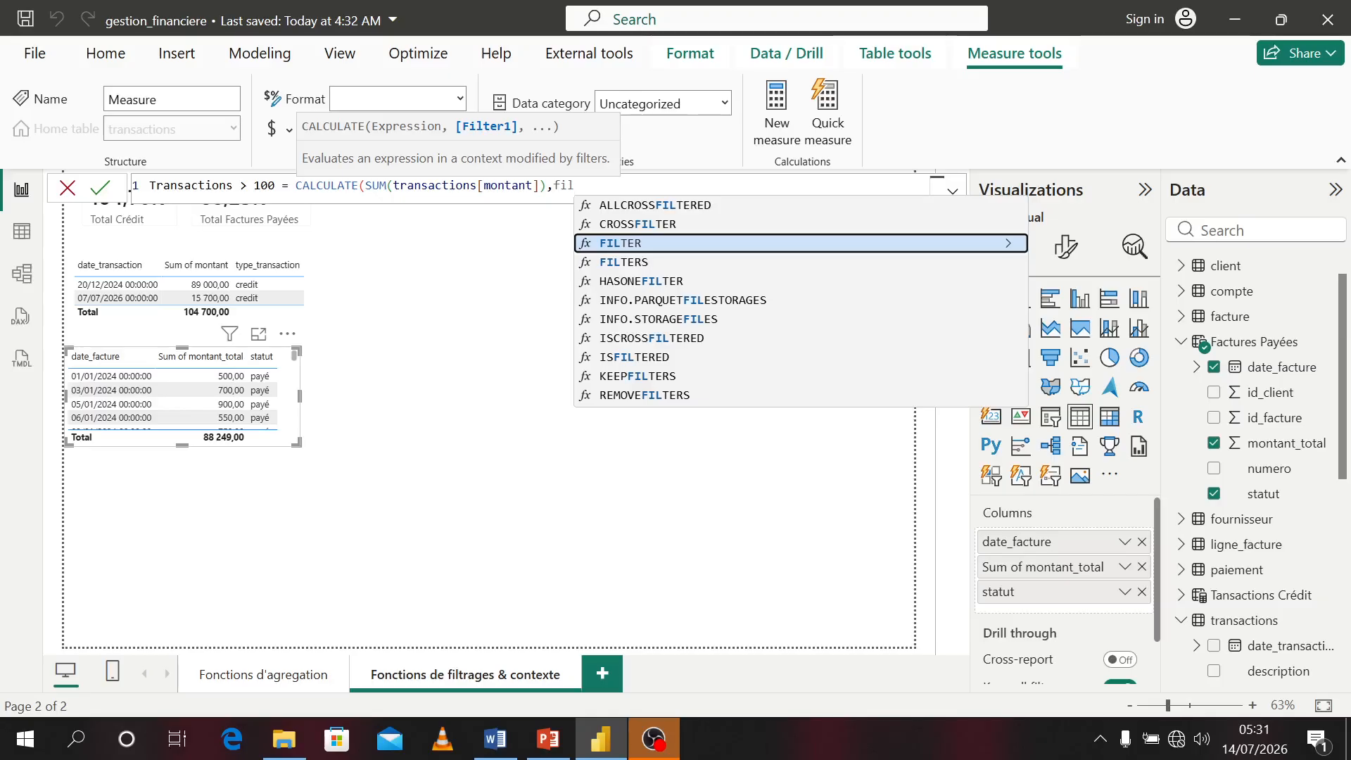
{"action": "key", "text": "BackSpace"}
{"action": "key", "text": "BackSpace"}
{"action": "key", "text": "BackSpace"}
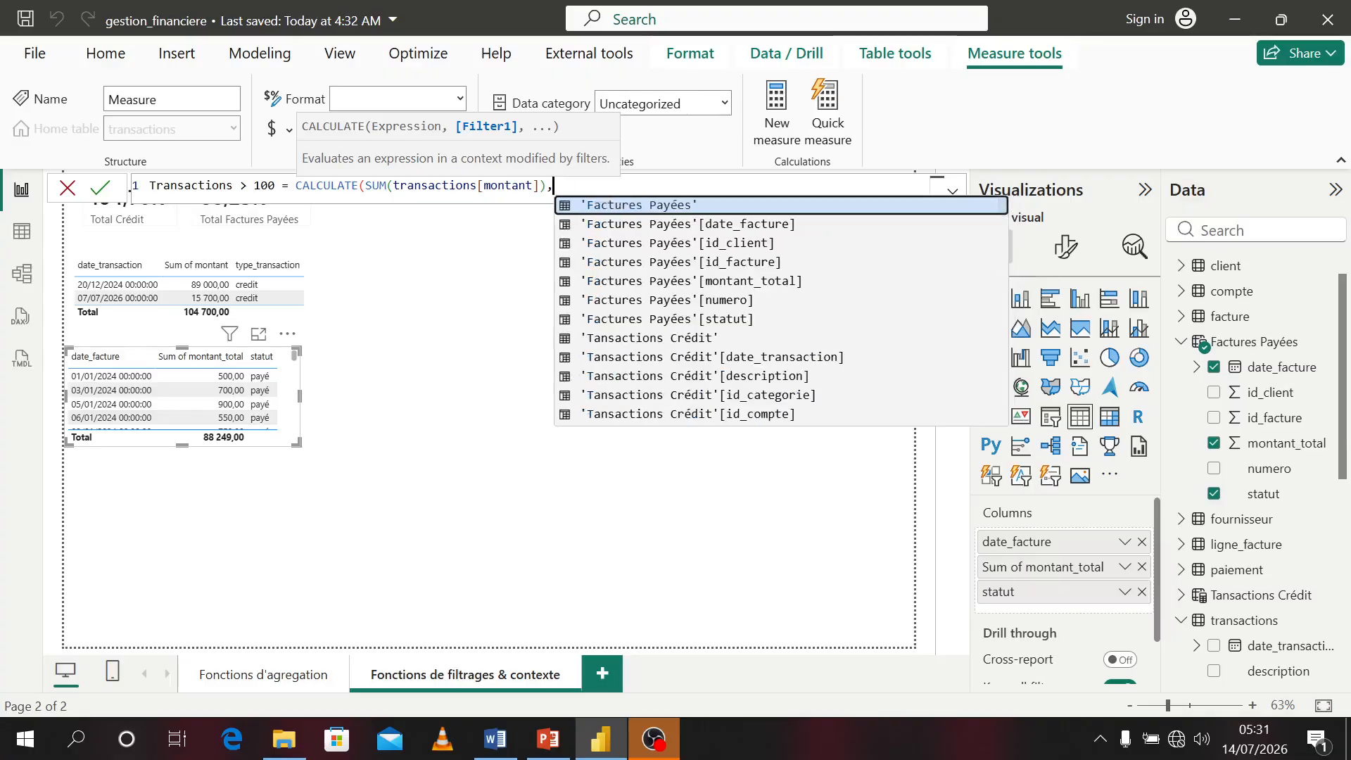
{"action": "type", "text": "fil"}
{"action": "key", "text": "Tab"}
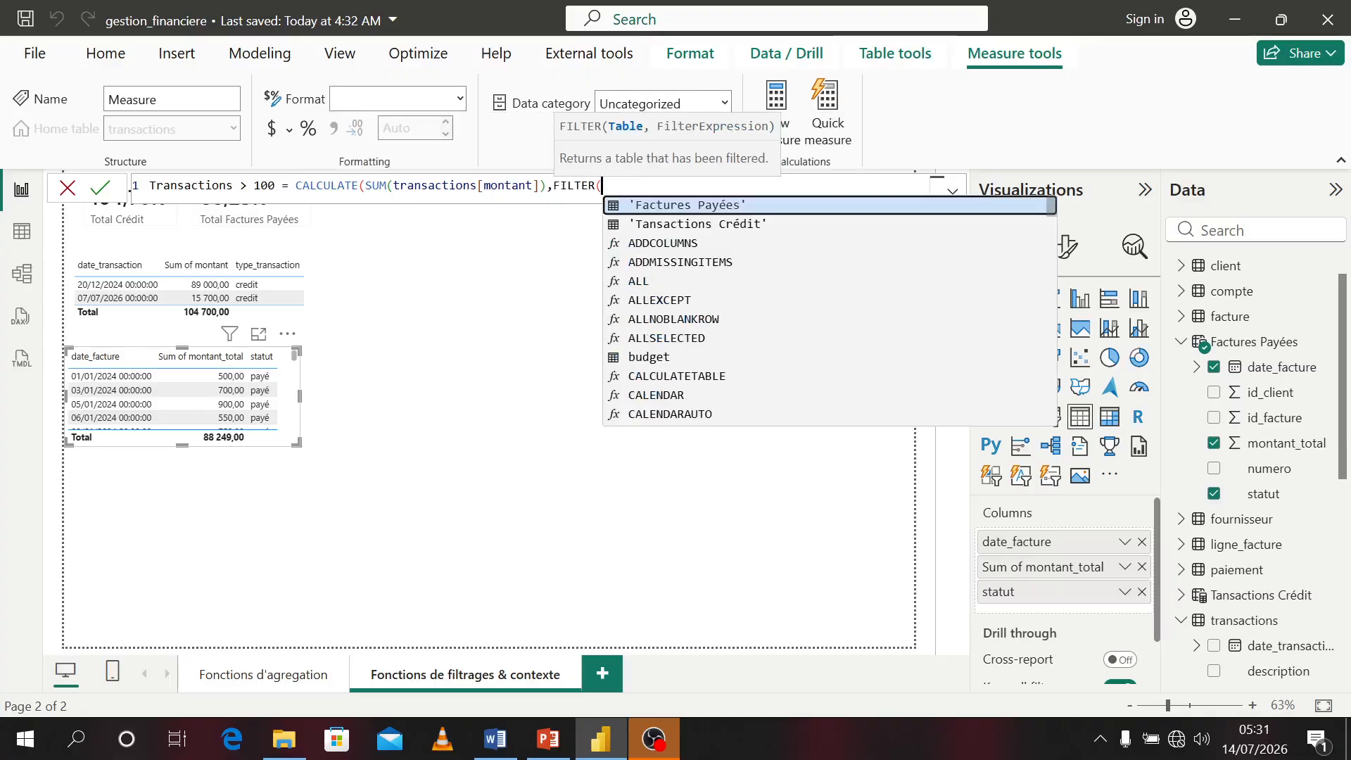
{"action": "type", "text": "tr"}
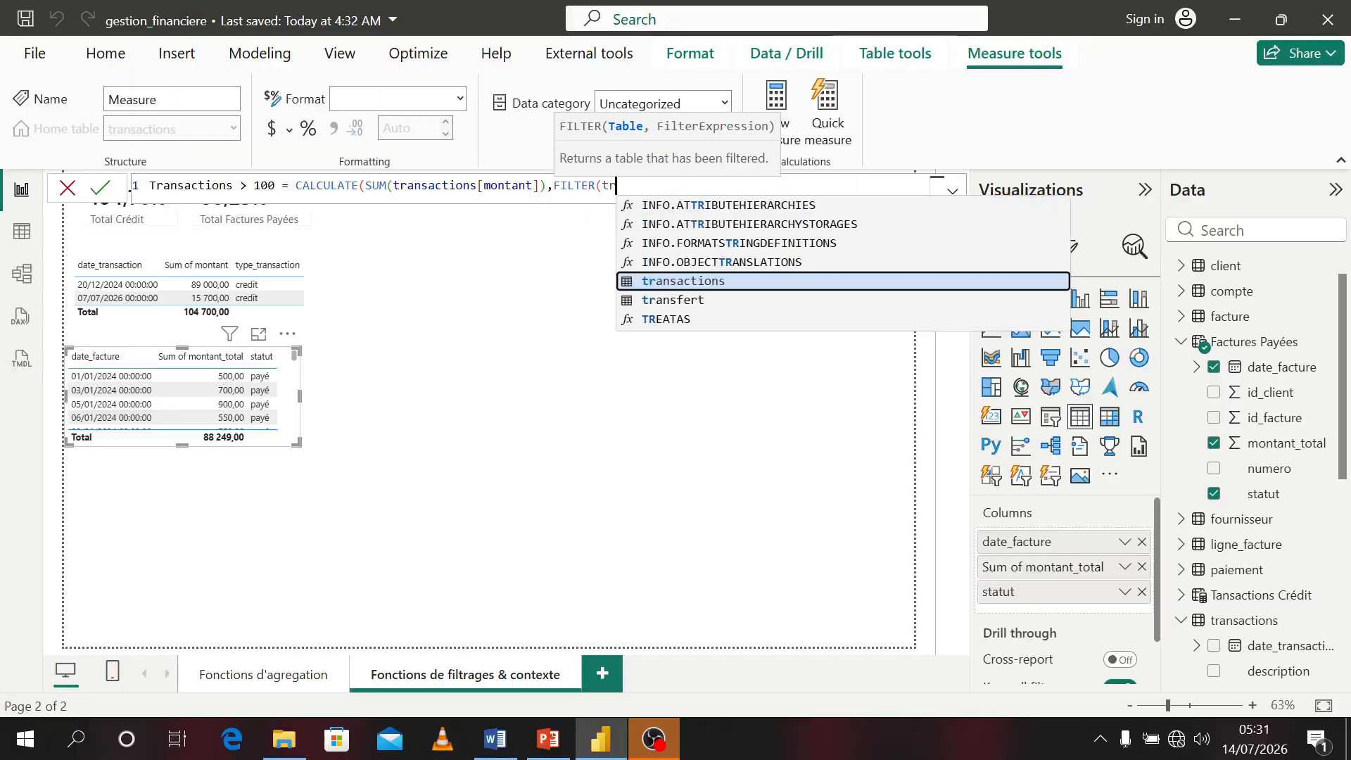
{"action": "key", "text": "Tab"}
{"action": "type", "text": ","}
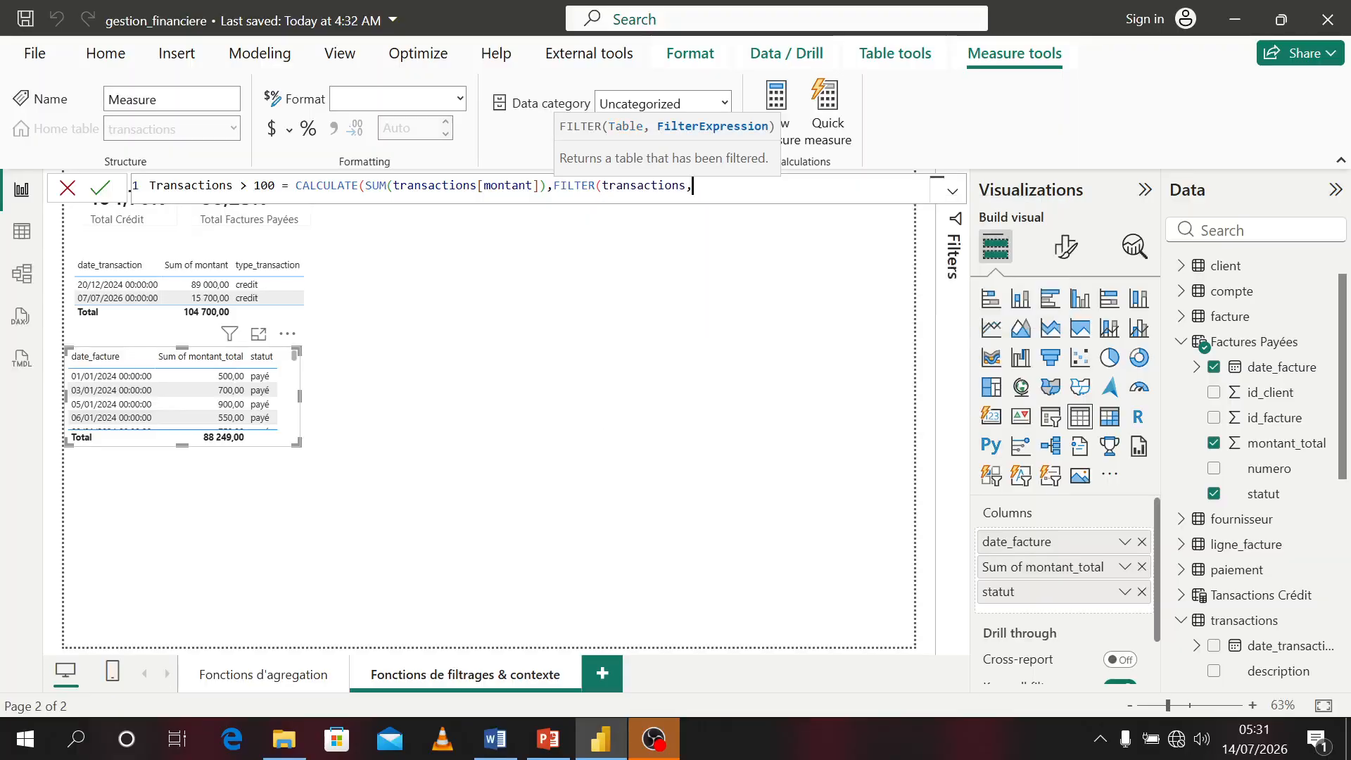
{"action": "type", "text": "mont"}
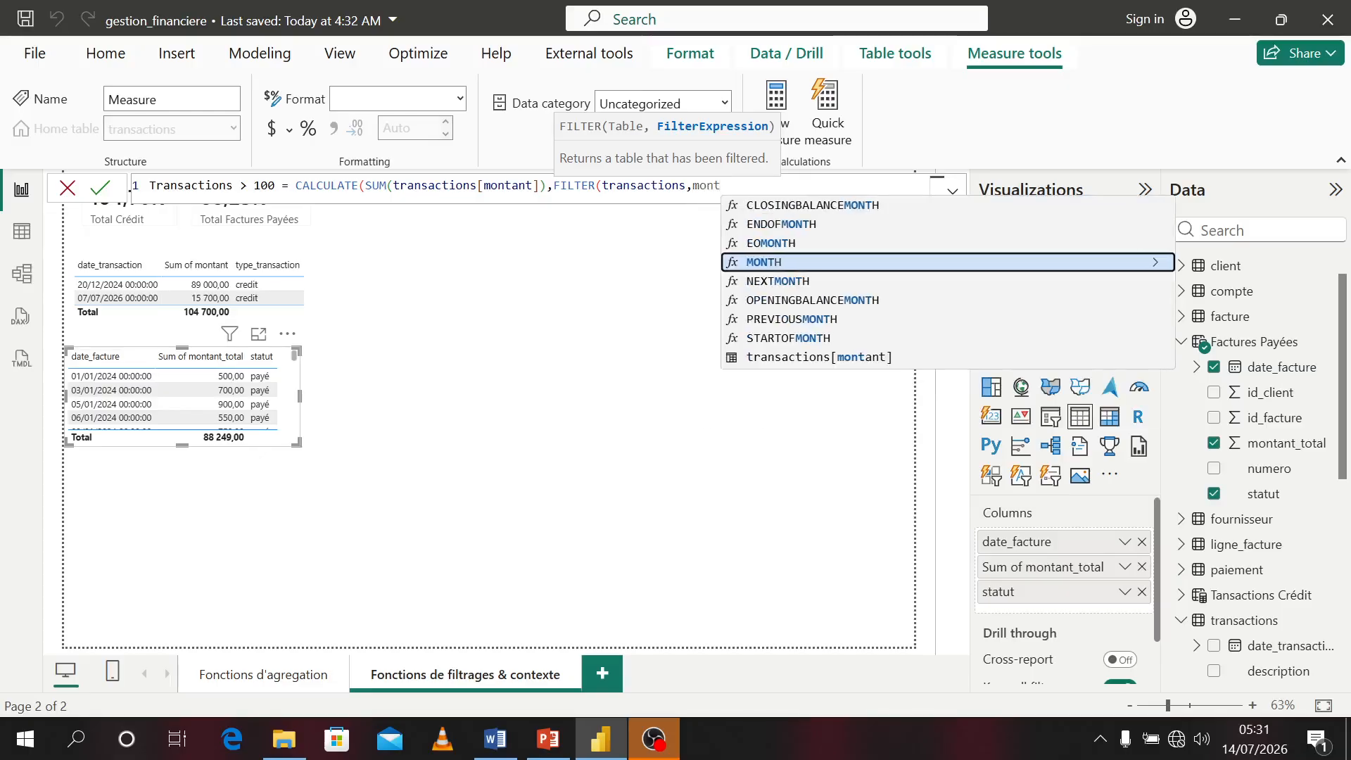
{"action": "key", "text": "Down"}
{"action": "key", "text": "Down"}
{"action": "key", "text": "Down"}
{"action": "key", "text": "Down"}
{"action": "key", "text": "Down"}
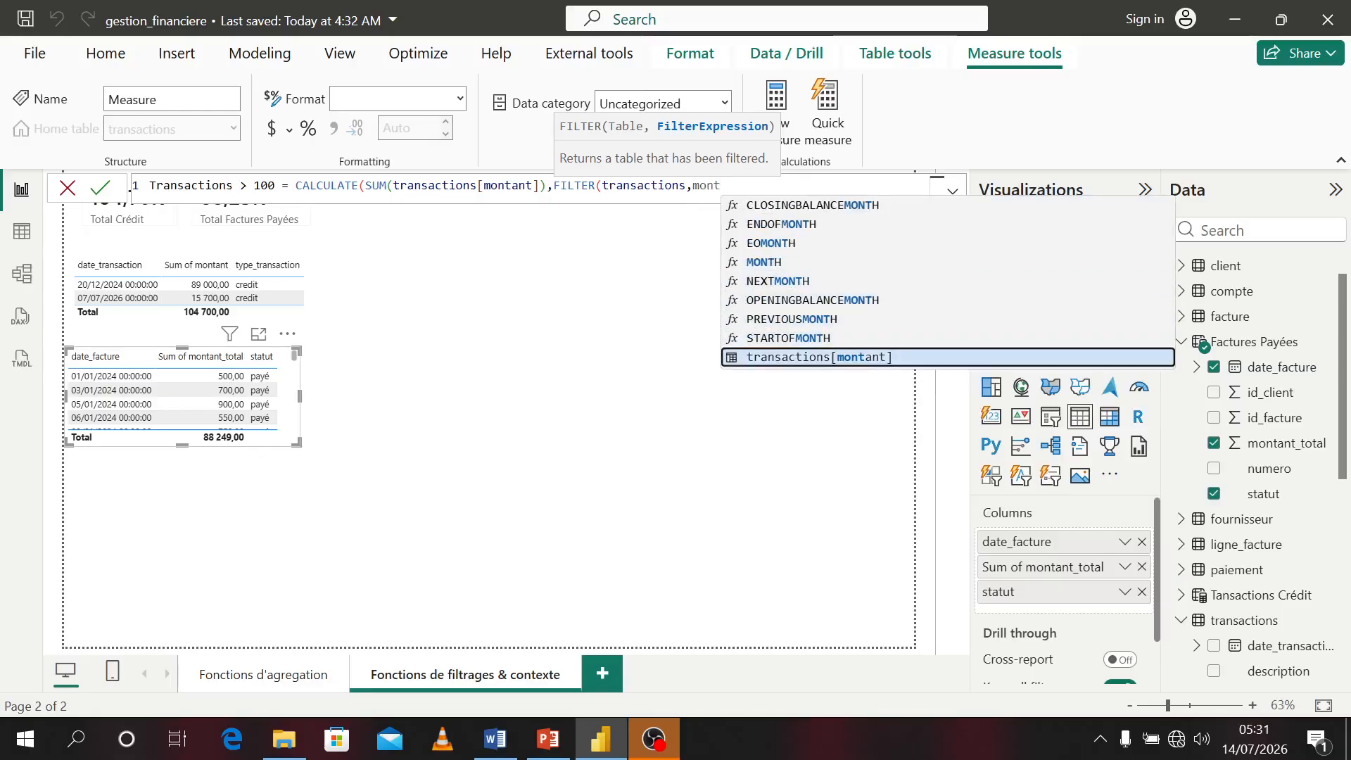
{"action": "key", "text": "Tab"}
{"action": "type", "text": "> "}
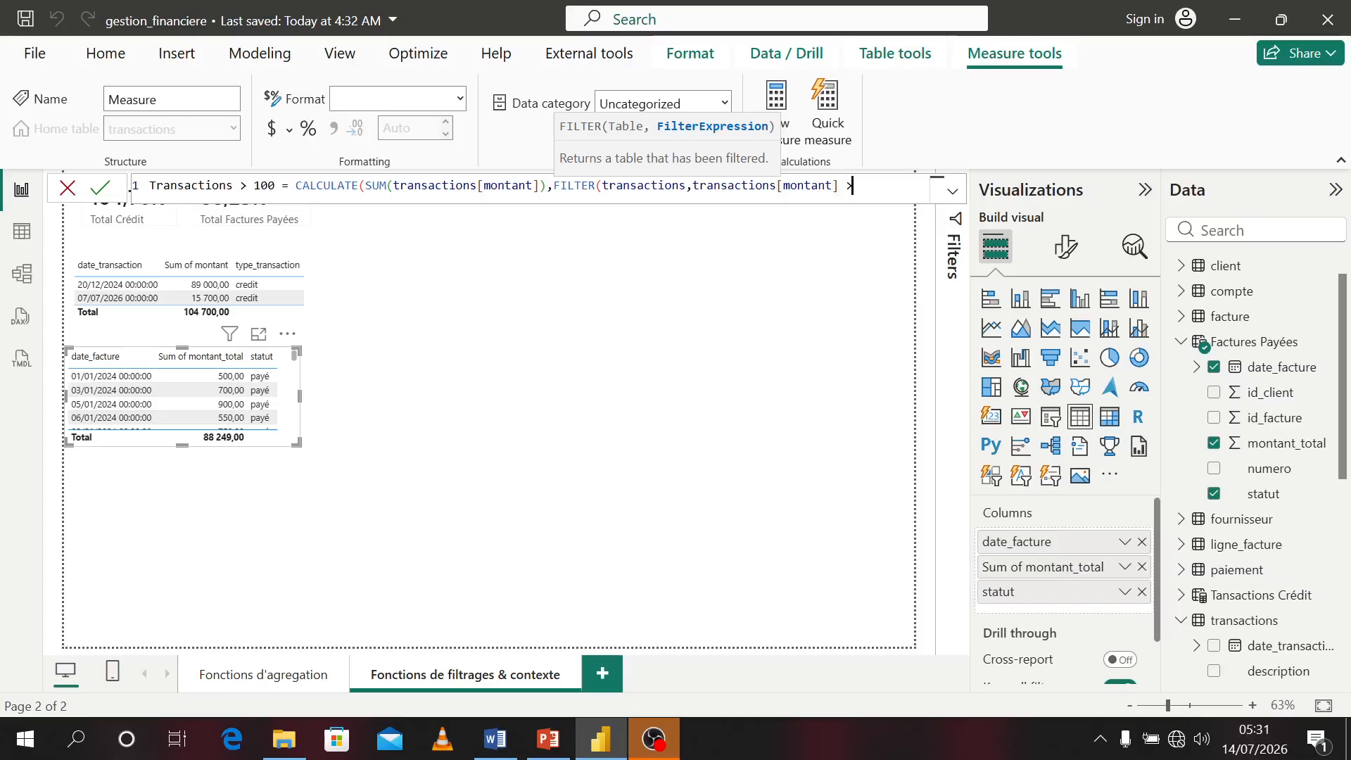
{"action": "type", "text": "100))"}
{"action": "key", "text": "Return"}
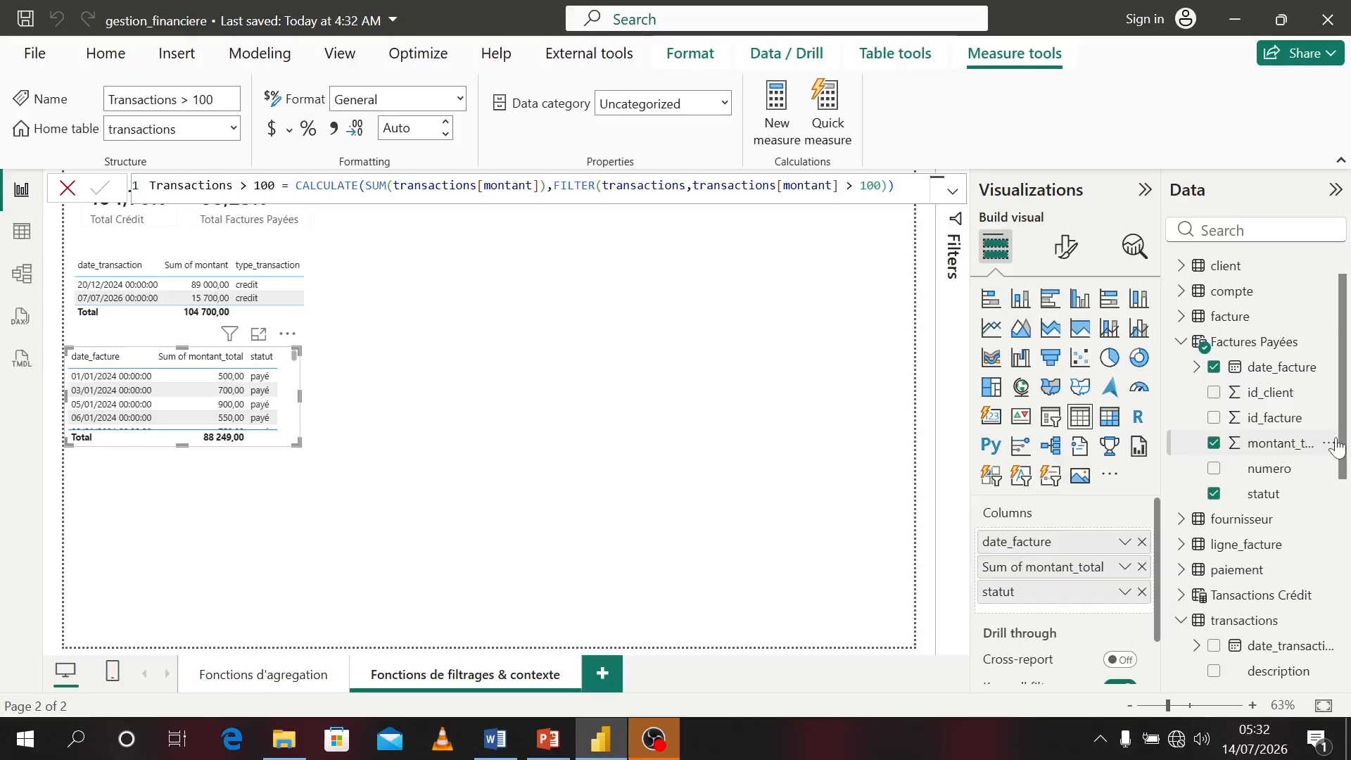
- Try the Transactions > 100 measure as a column in the widened Factures Payées table visual, removing it and narrowing the visual again
{"action": "scroll", "coordinate": [1344, 423], "scroll_direction": "down", "scroll_amount": 3}
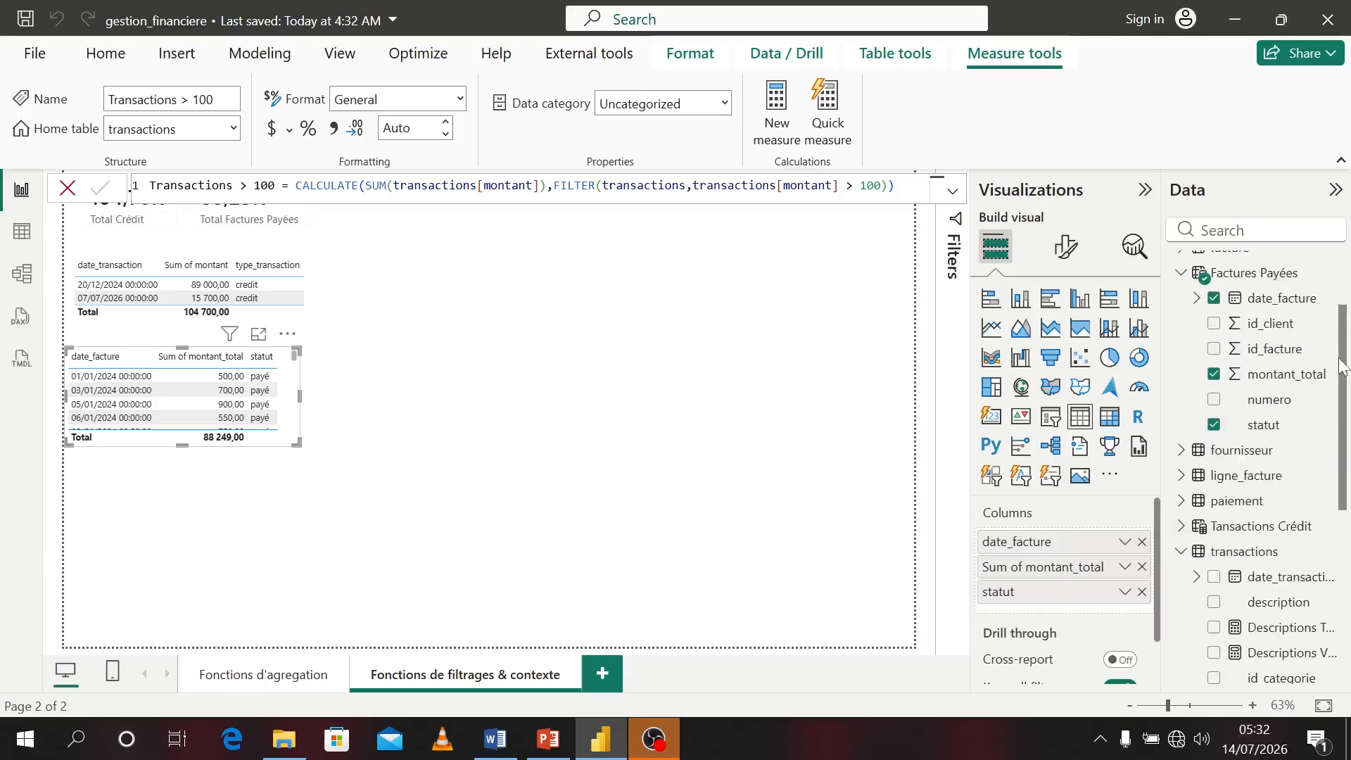
{"action": "left_click_drag", "start_coordinate": [1340, 423], "coordinate": [1344, 531]}
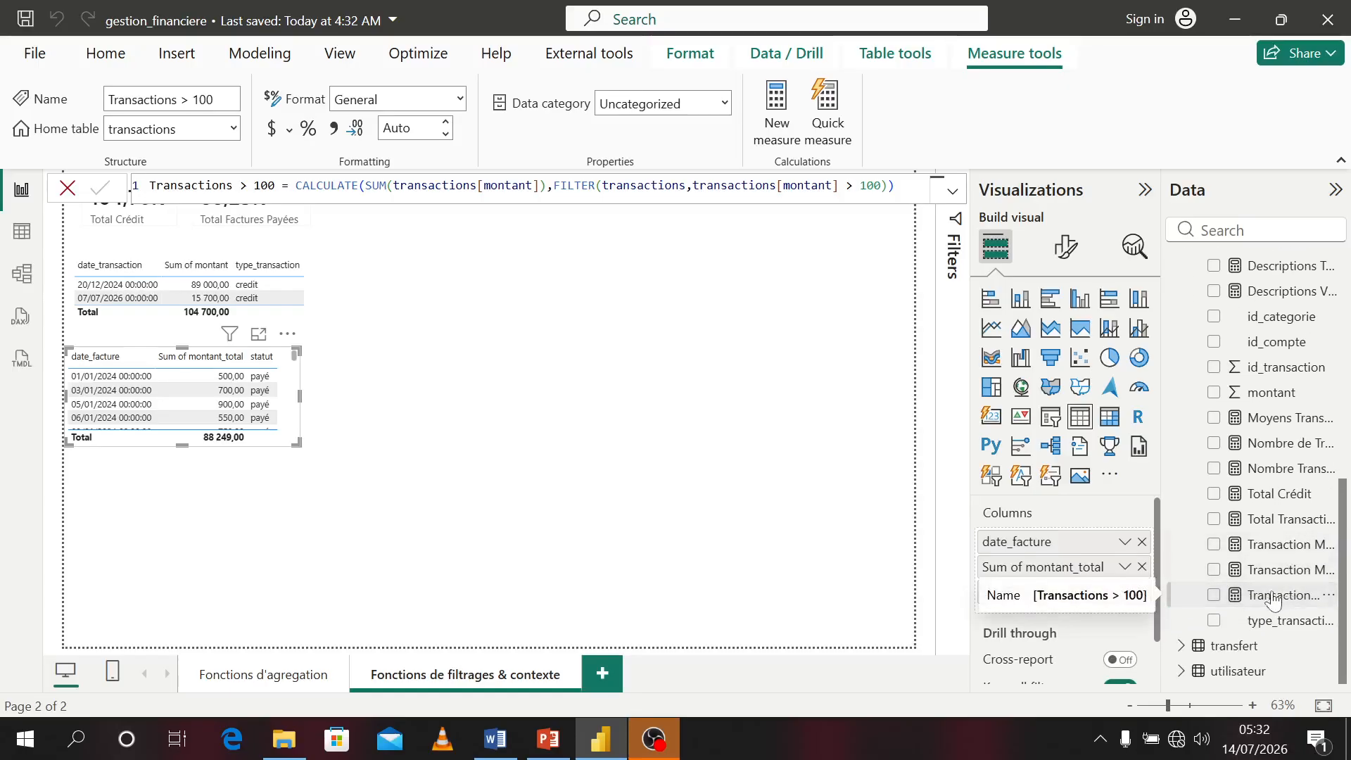
{"action": "left_click", "coordinate": [1214, 596]}
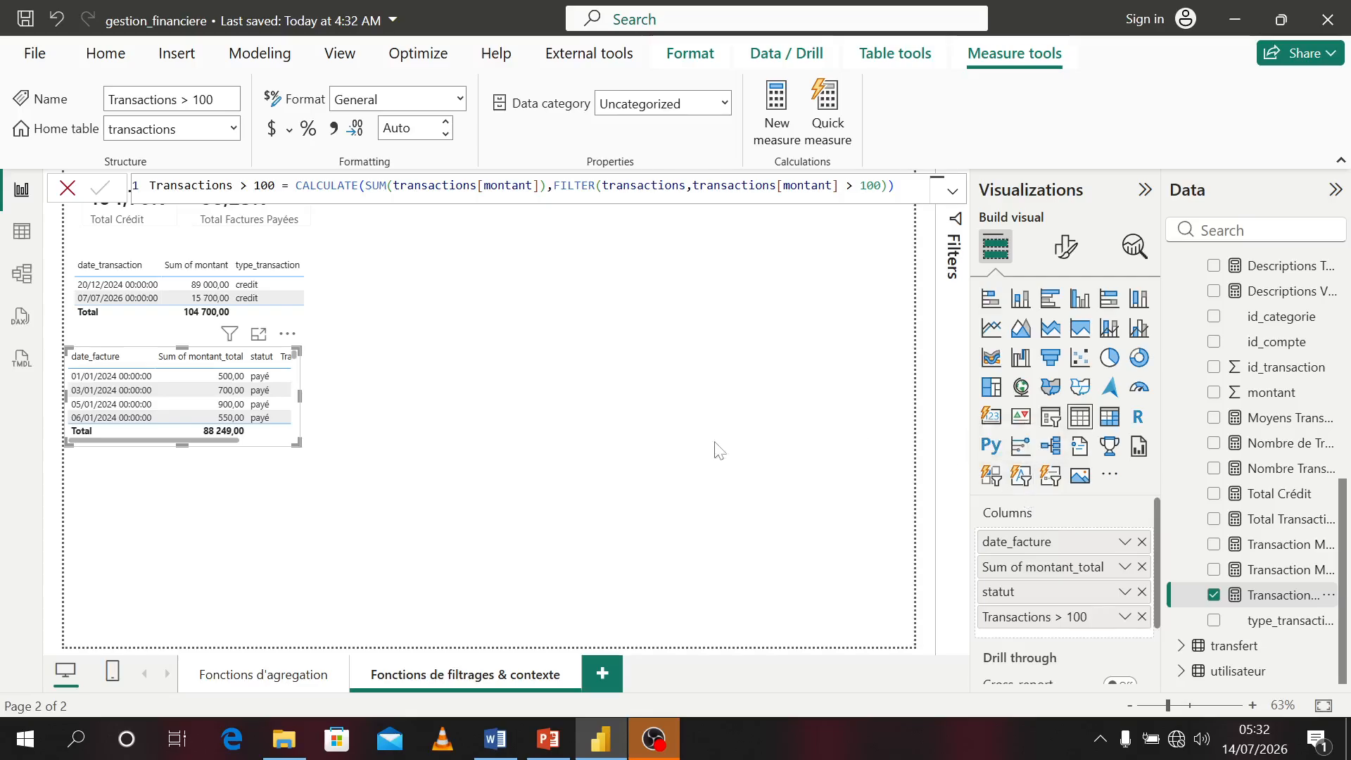
{"action": "left_click", "coordinate": [753, 478]}
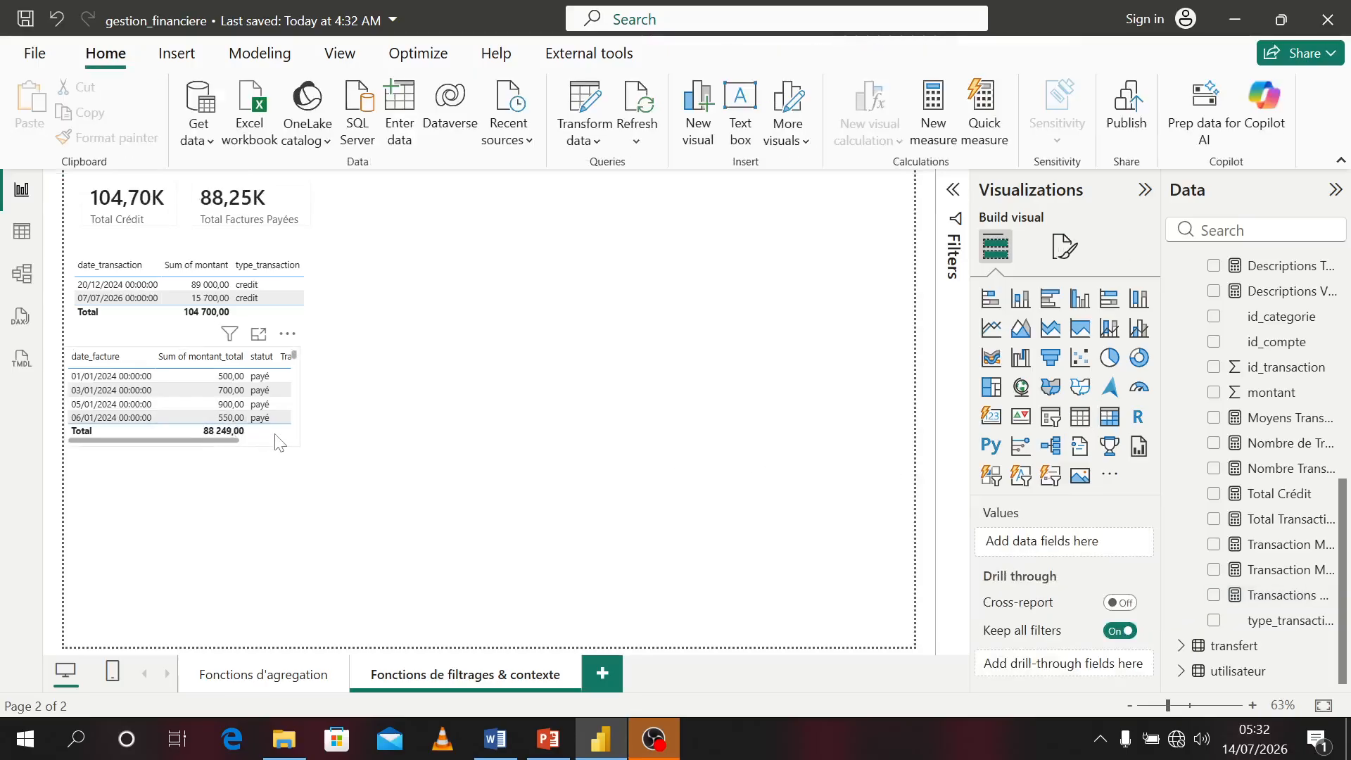
{"action": "left_click", "coordinate": [294, 444]}
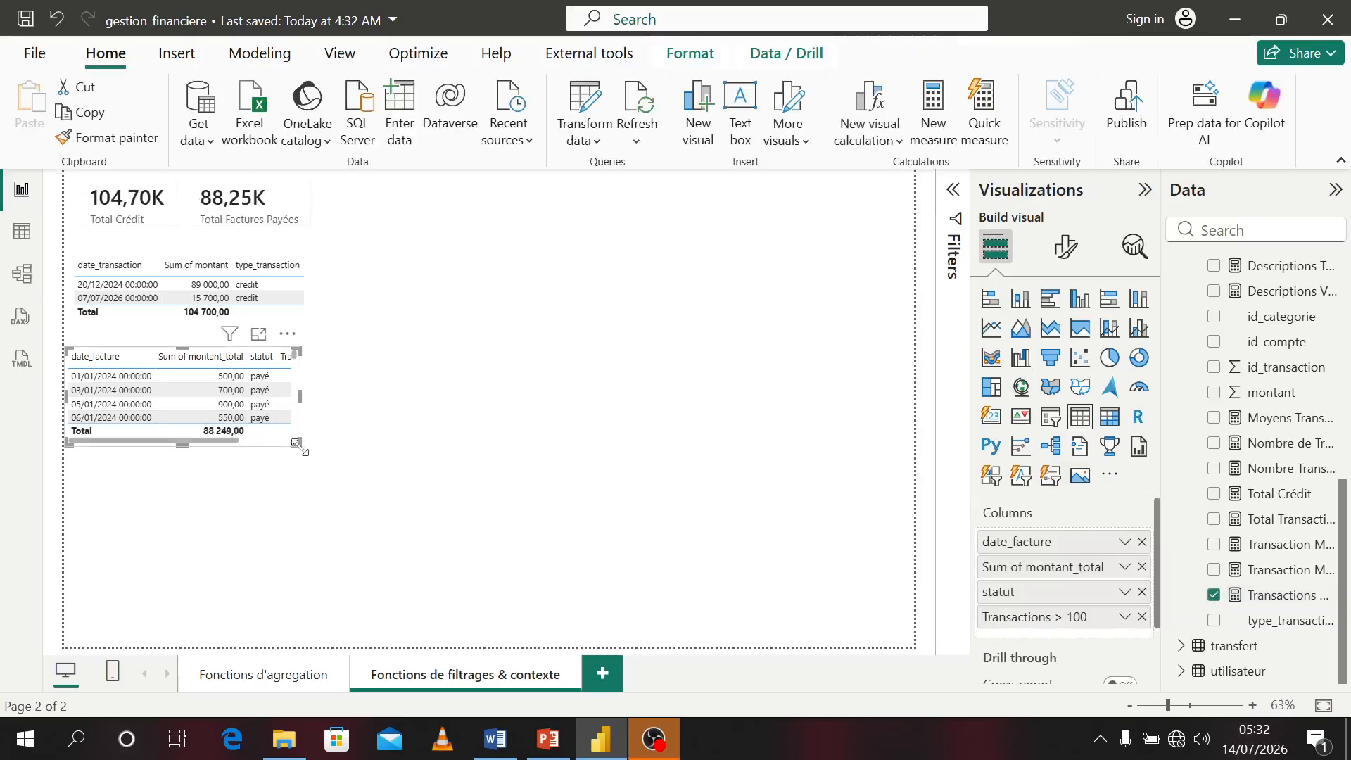
{"action": "left_click", "coordinate": [301, 456]}
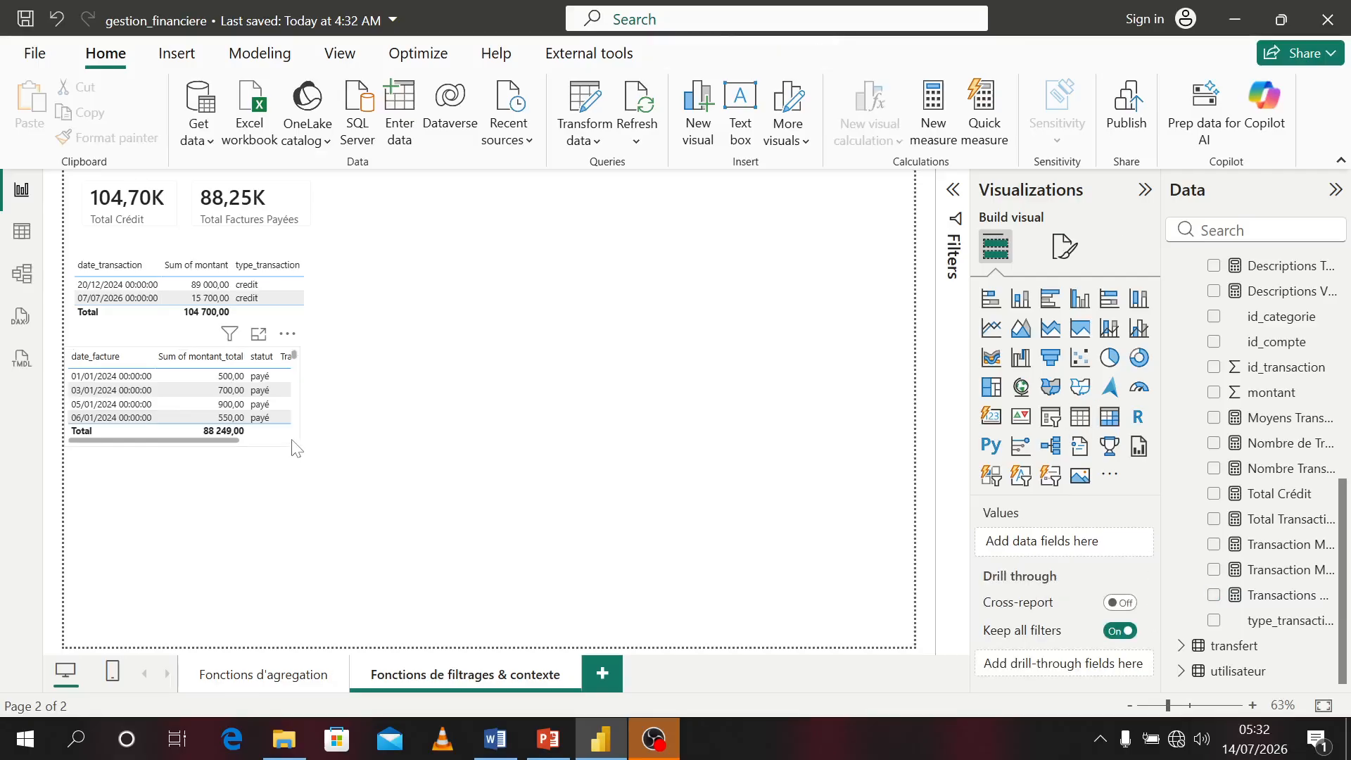
{"action": "left_click", "coordinate": [294, 446]}
{"action": "left_click_drag", "start_coordinate": [296, 448], "coordinate": [389, 459]}
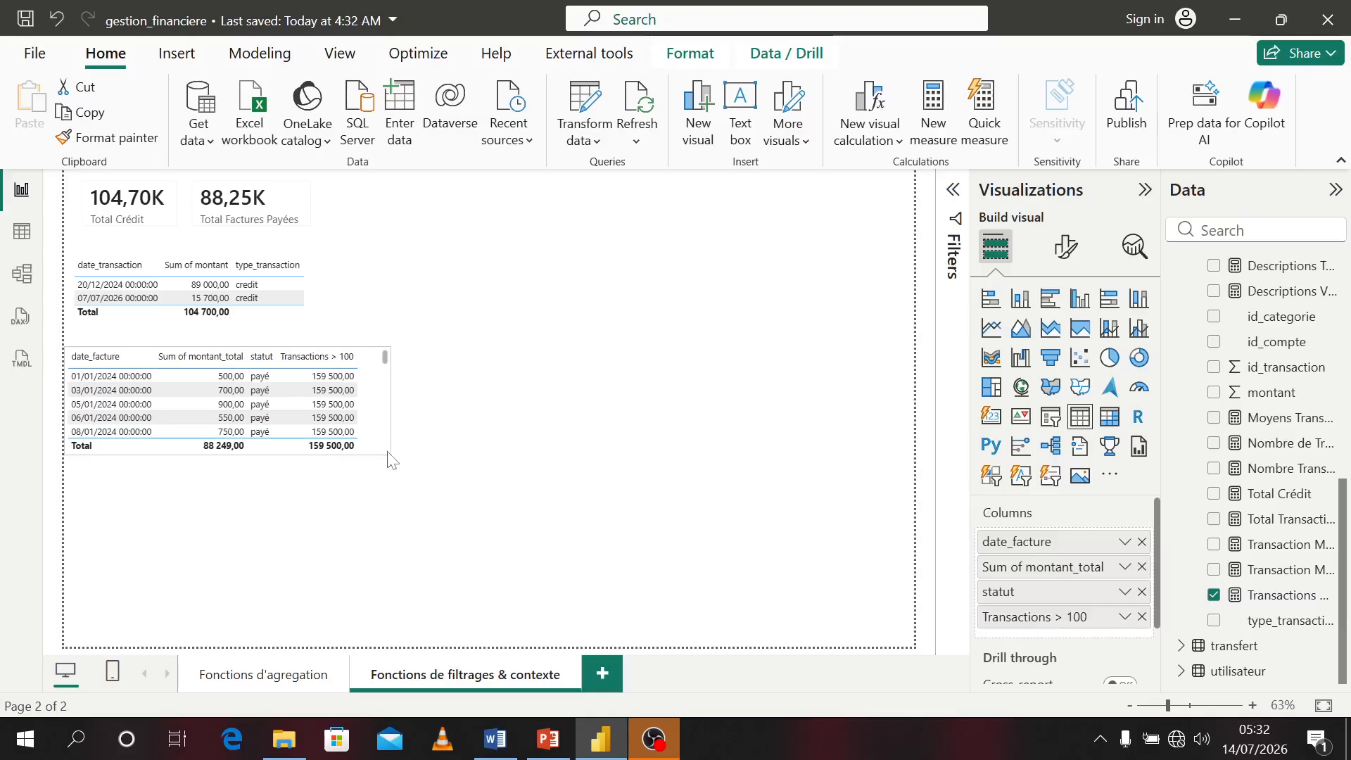
{"action": "left_click", "coordinate": [1214, 595]}
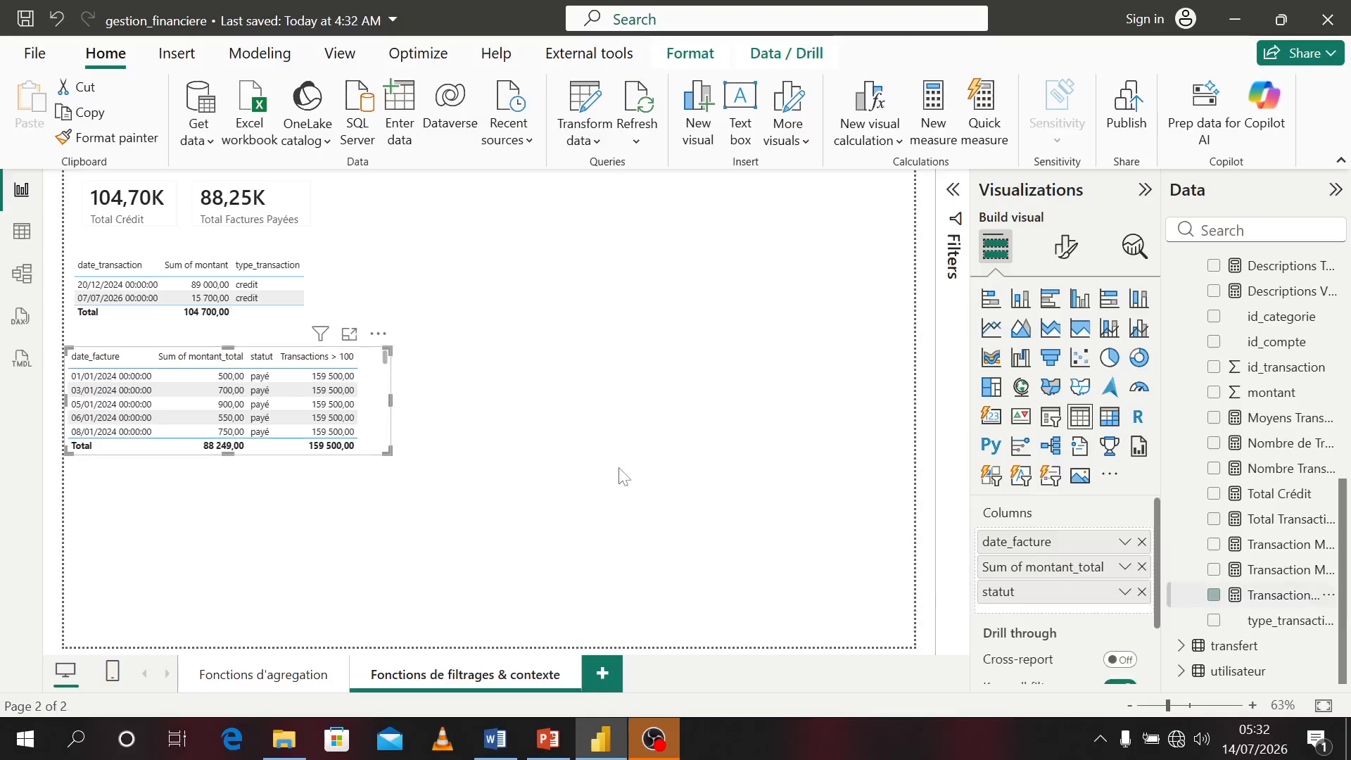
{"action": "left_click_drag", "start_coordinate": [387, 453], "coordinate": [310, 451]}
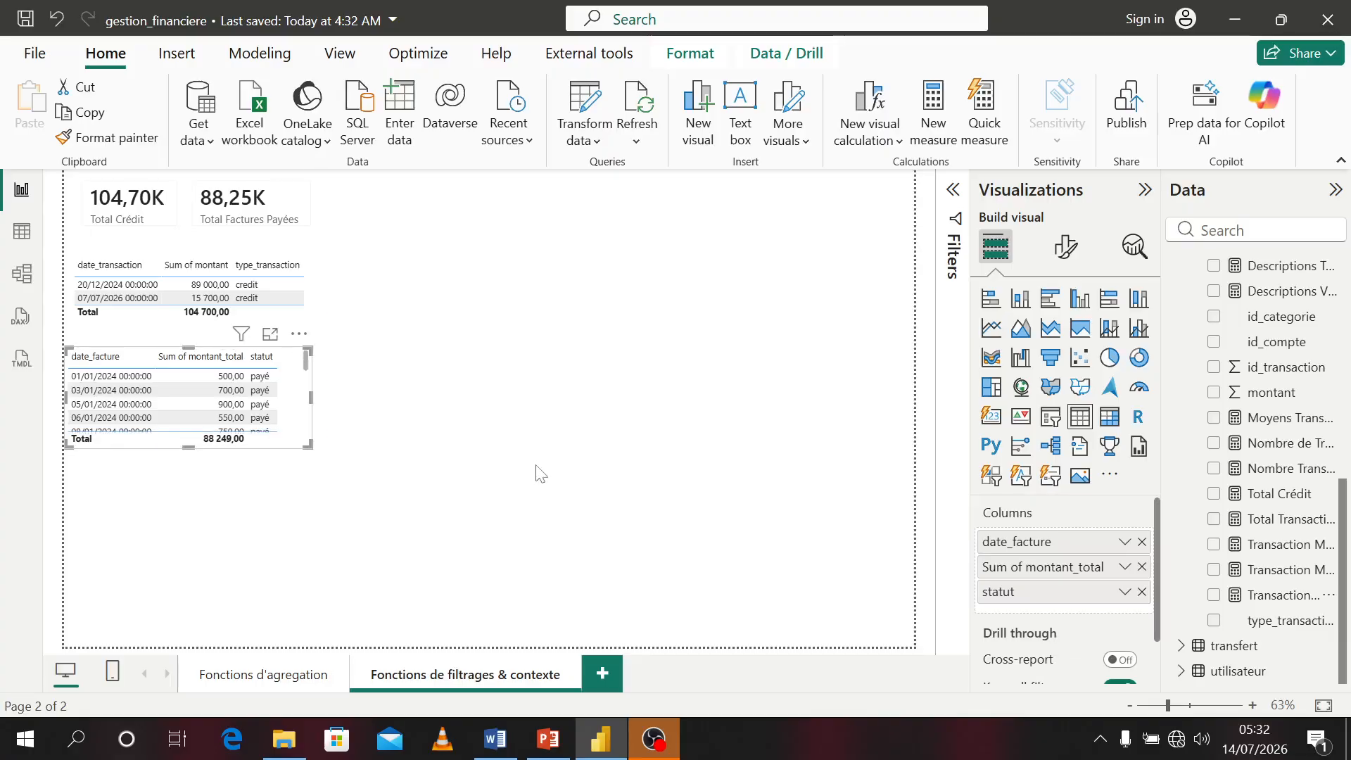
- Show the Transactions > 100 measure in a new card visual, resized and placed beside the Total Factures Payées card
{"action": "left_click", "coordinate": [537, 469]}
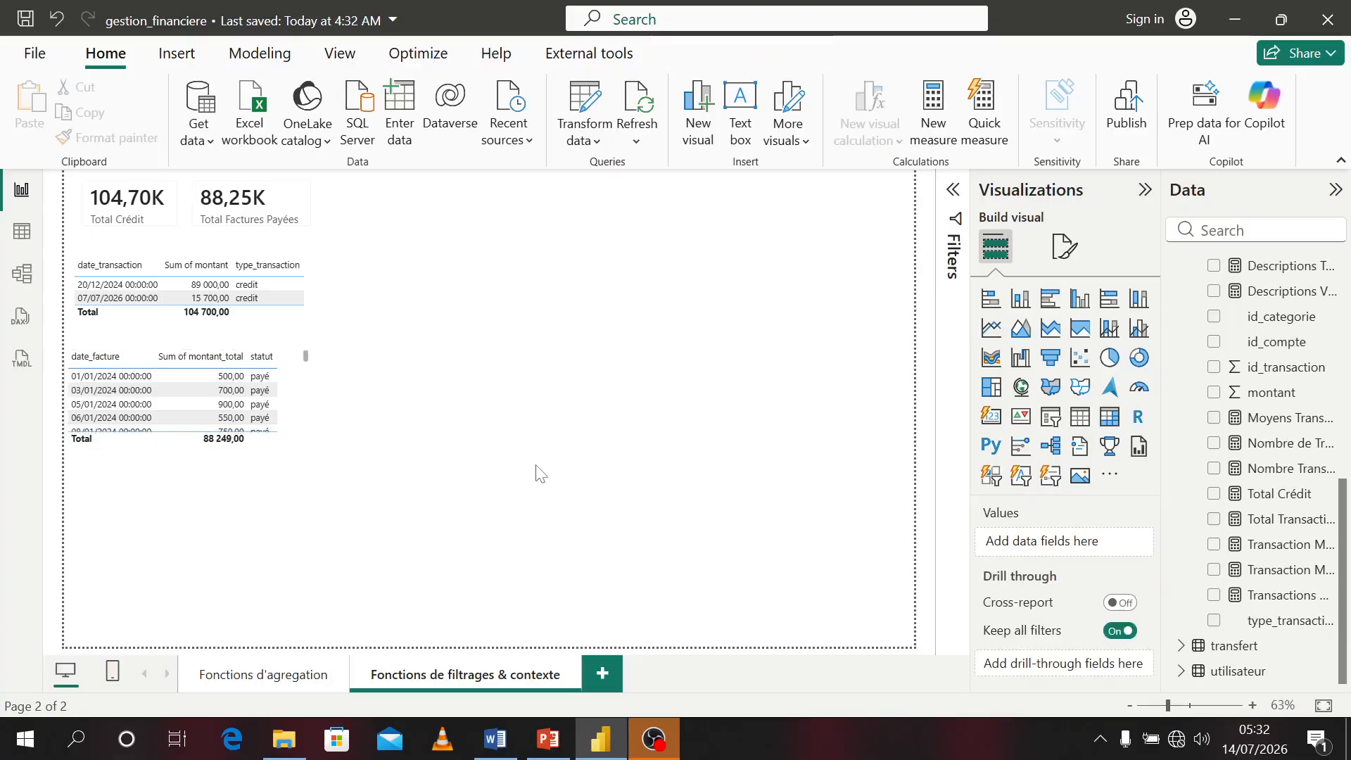
{"action": "left_click", "coordinate": [1082, 420]}
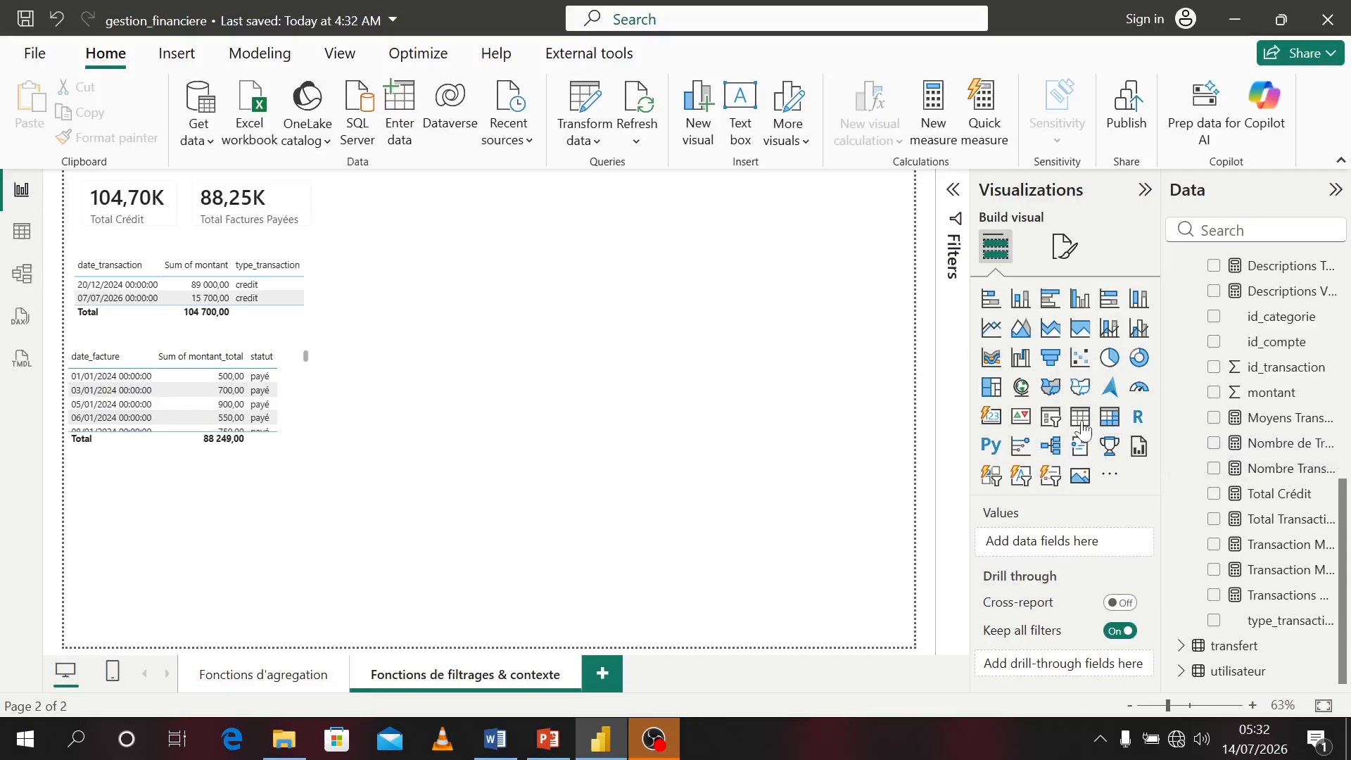
{"action": "left_click", "coordinate": [1214, 597]}
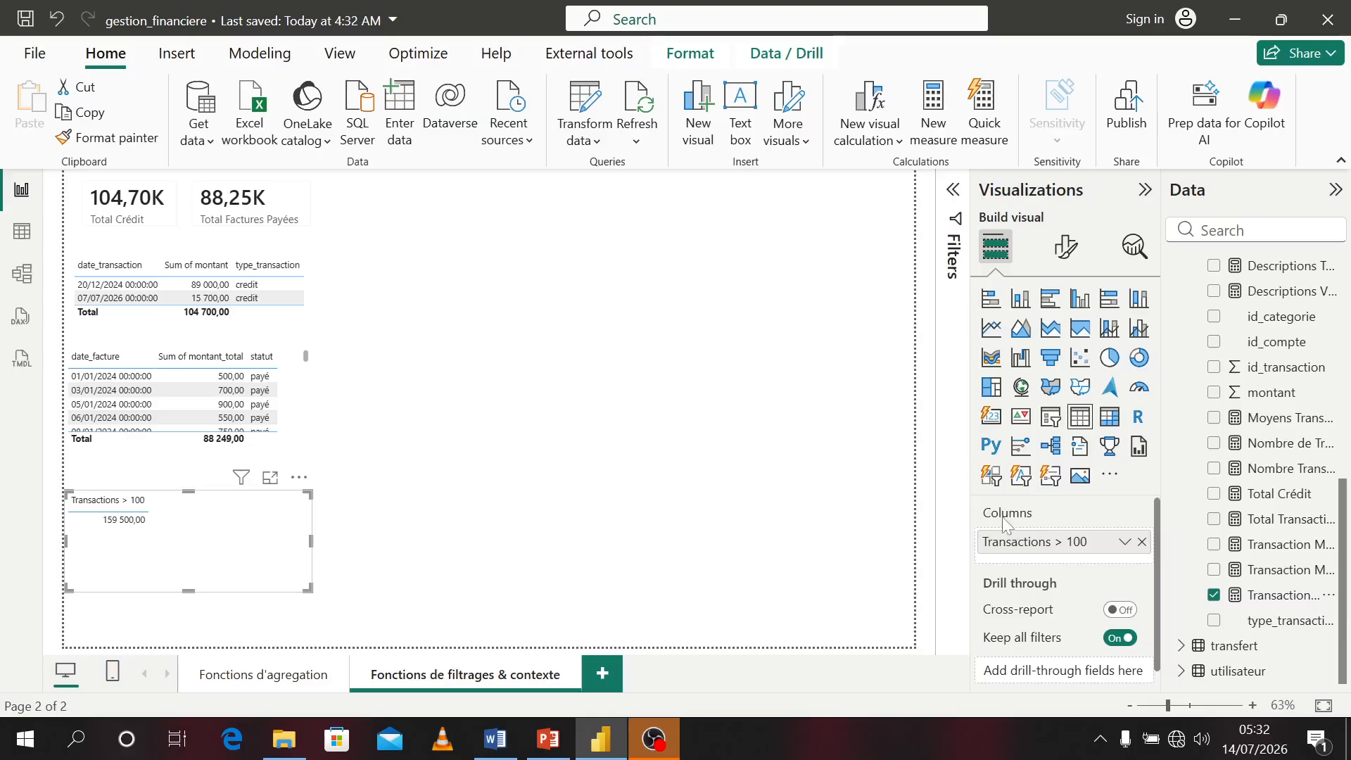
{"action": "left_click", "coordinate": [992, 416]}
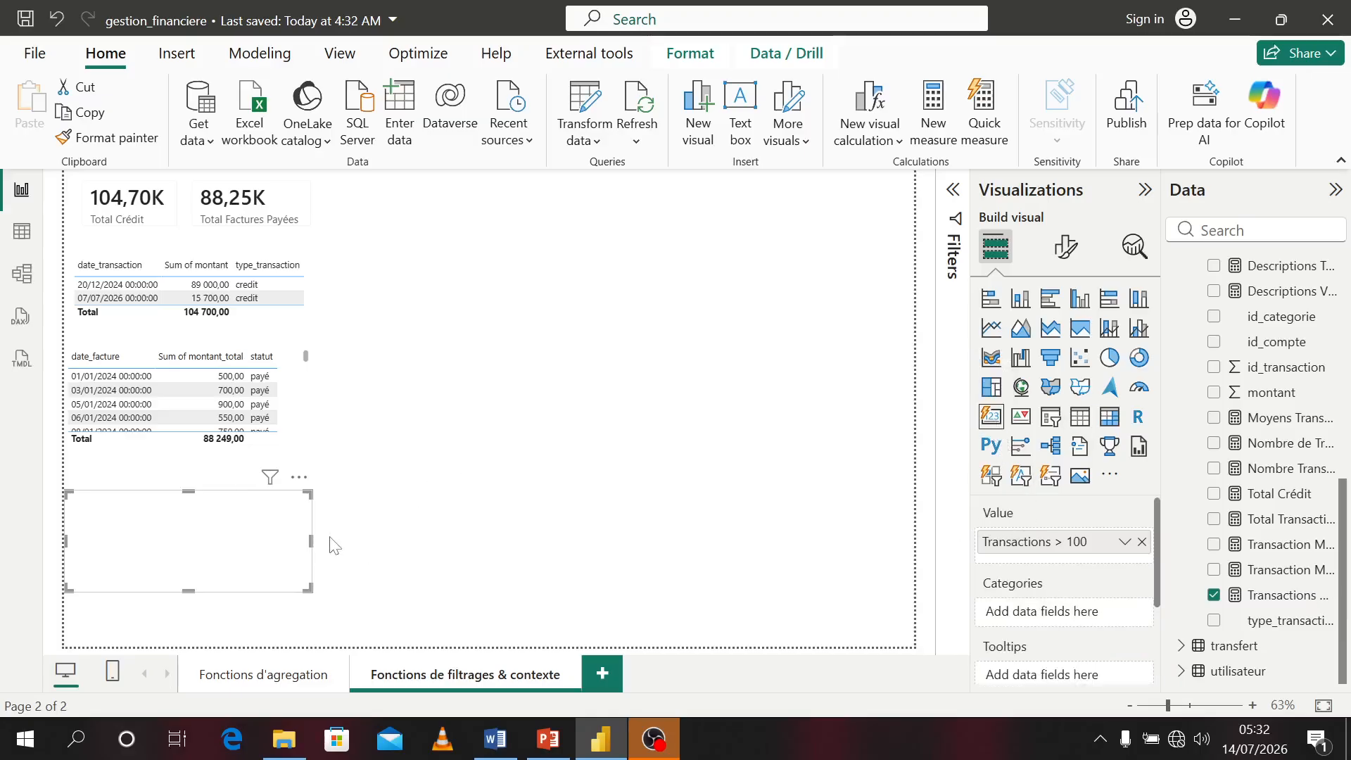
{"action": "left_click_drag", "start_coordinate": [305, 589], "coordinate": [435, 205]}
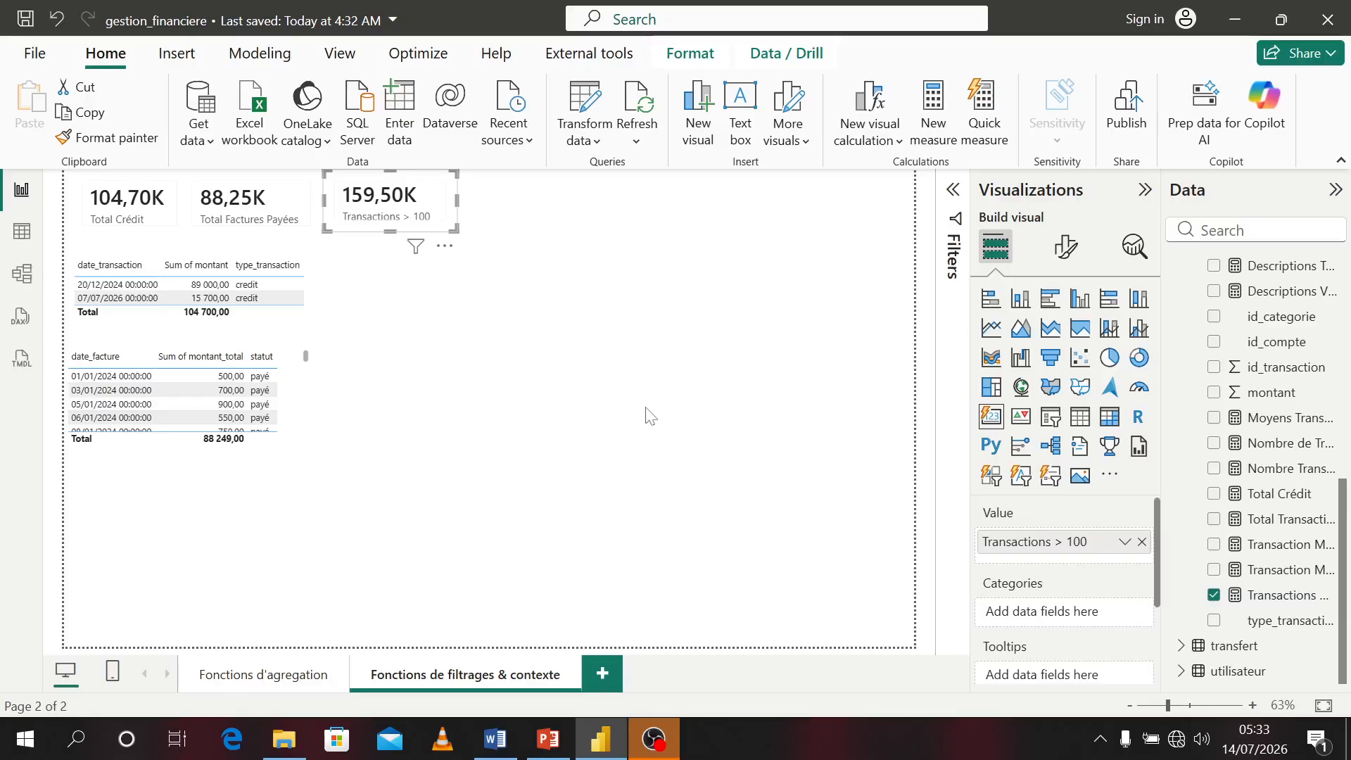
{"action": "left_click", "coordinate": [674, 415]}
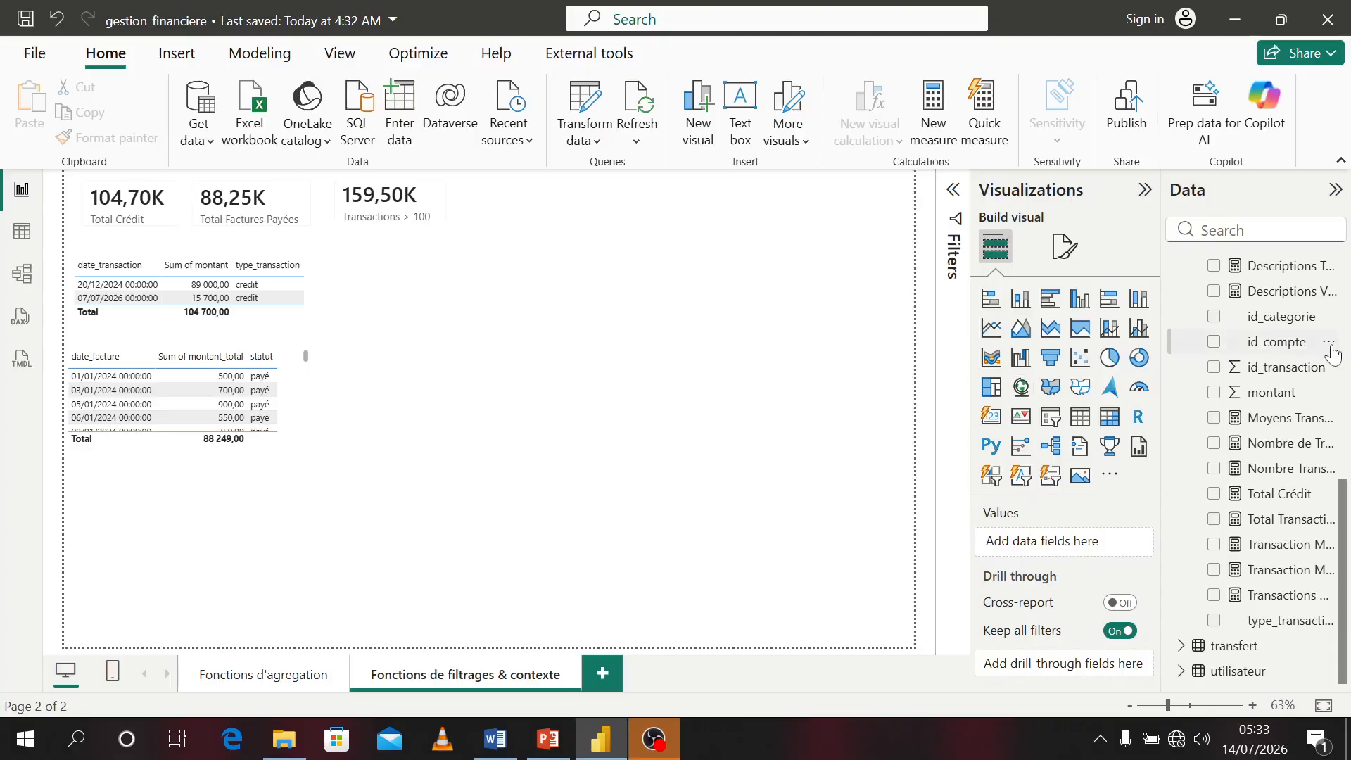
- Start a new measure in the facture table and name it "Factures > 800"
{"action": "scroll", "coordinate": [1316, 352], "scroll_direction": "up", "scroll_amount": 6}
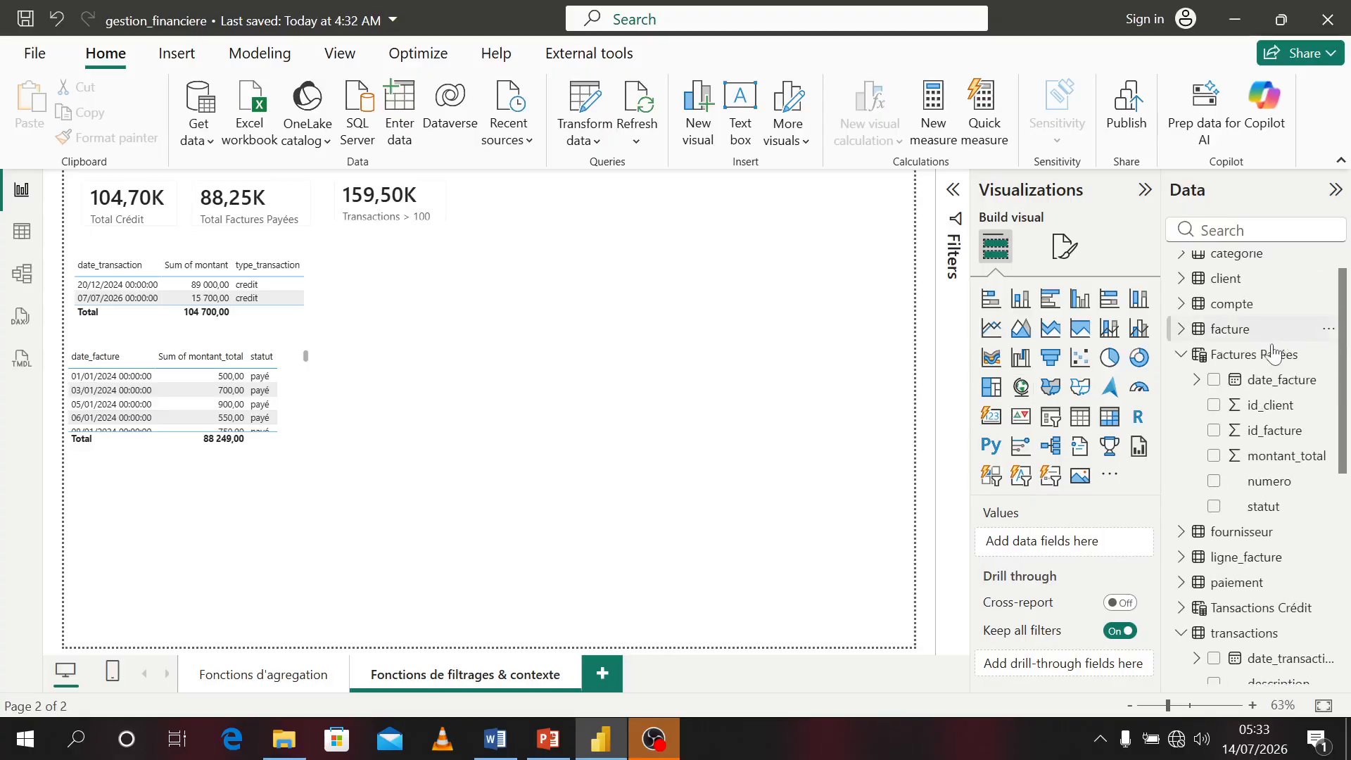
{"action": "right_click", "coordinate": [1240, 340]}
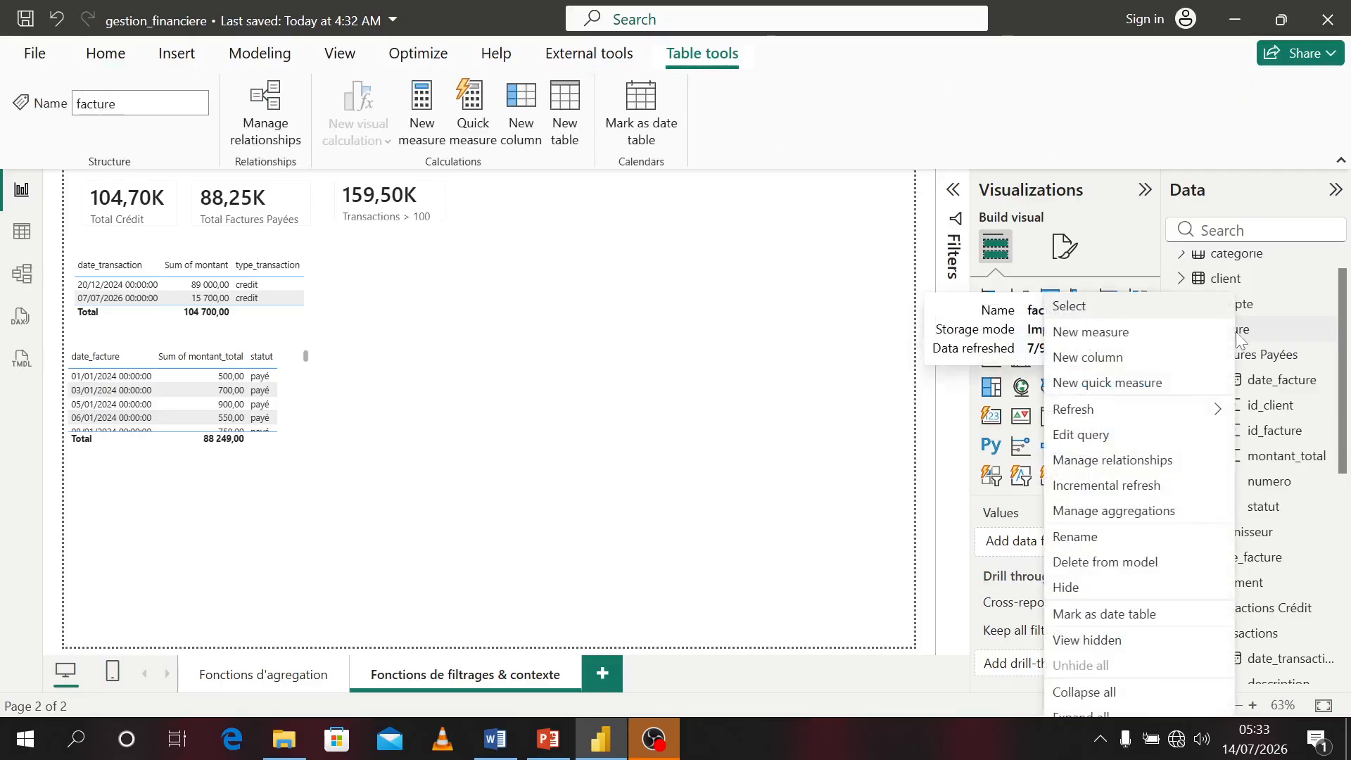
{"action": "key", "text": "Escape"}
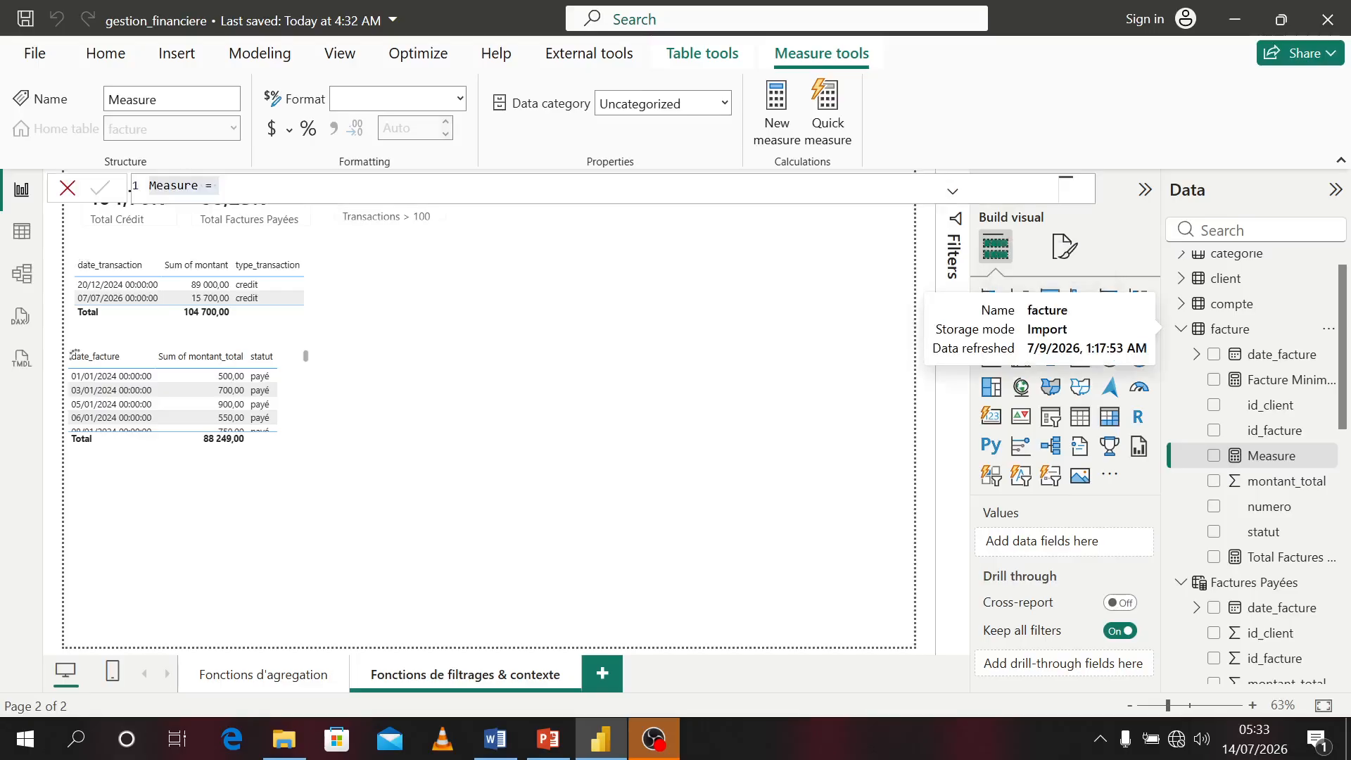
{"action": "type", "text": "F"}
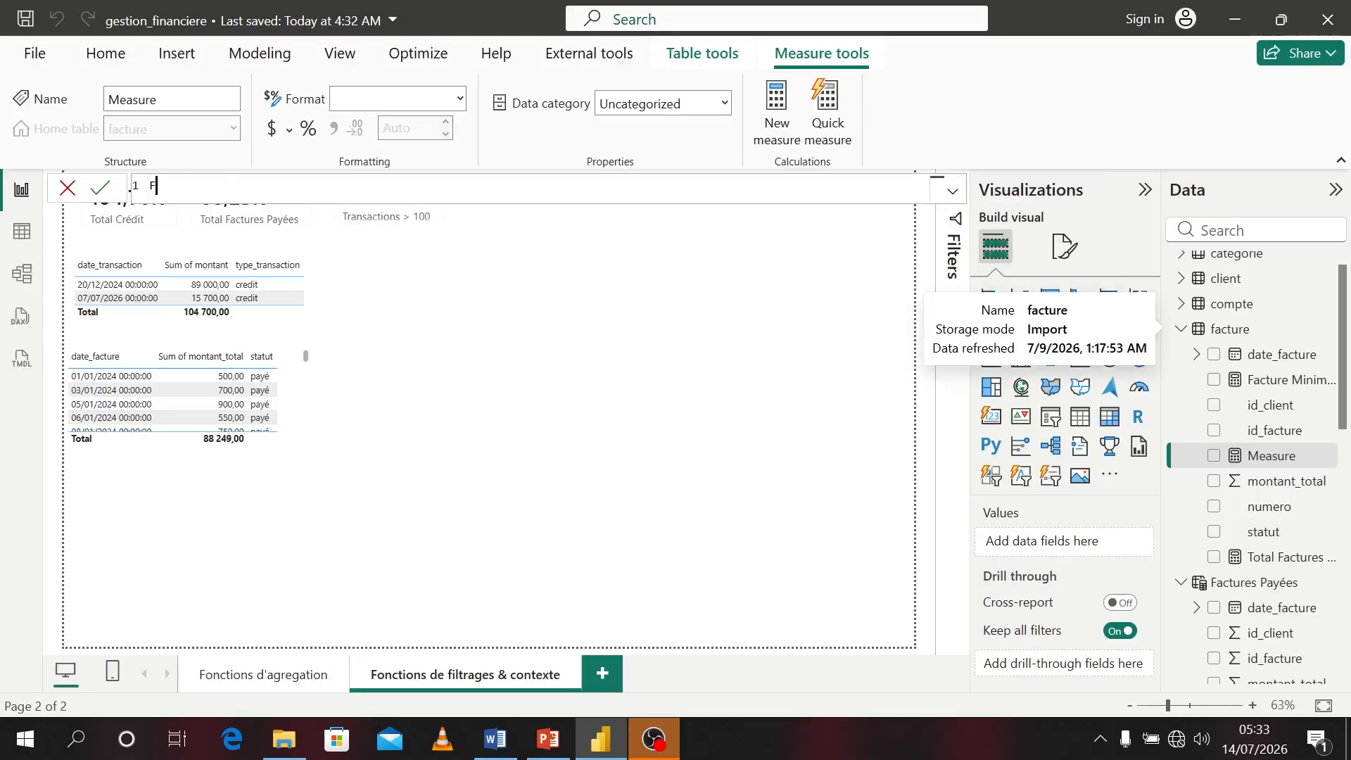
{"action": "type", "text": "actures"}
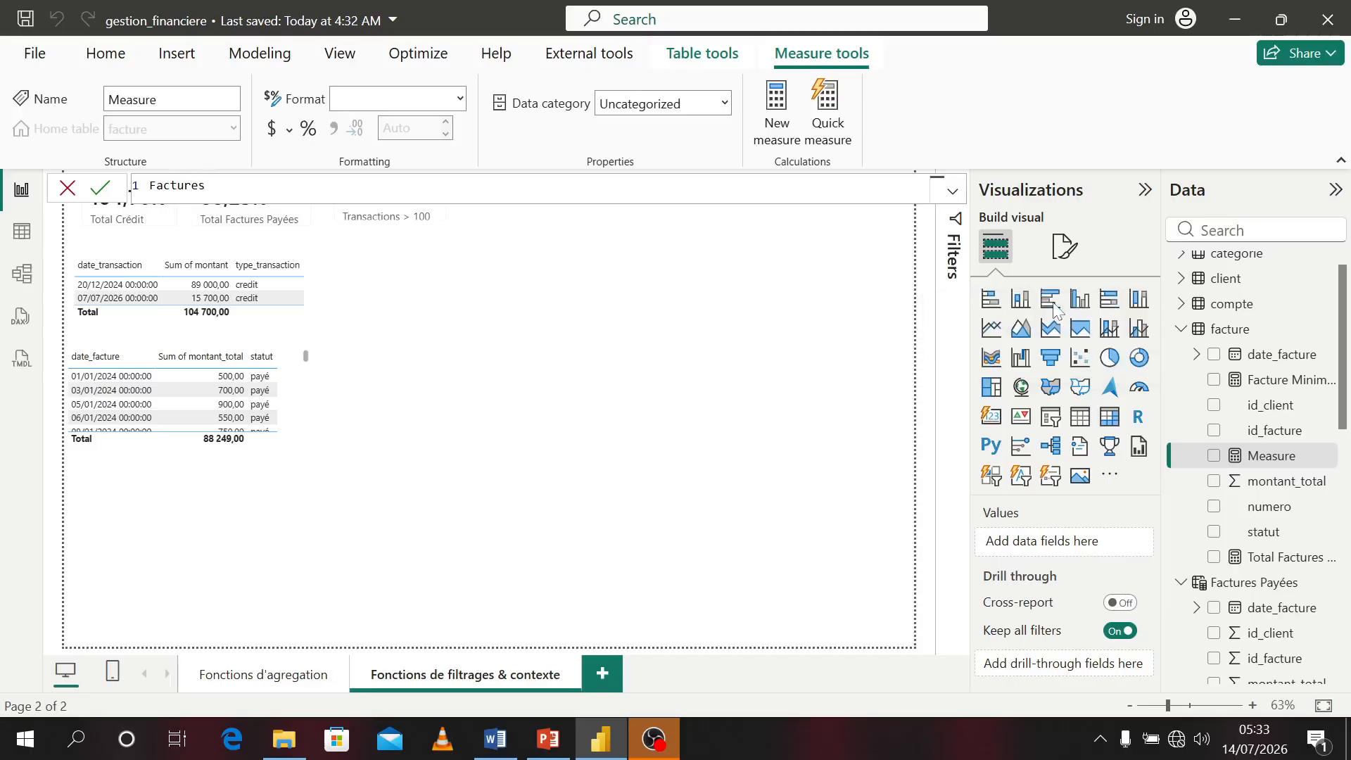
{"action": "type", "text": " > 800 = cal"}
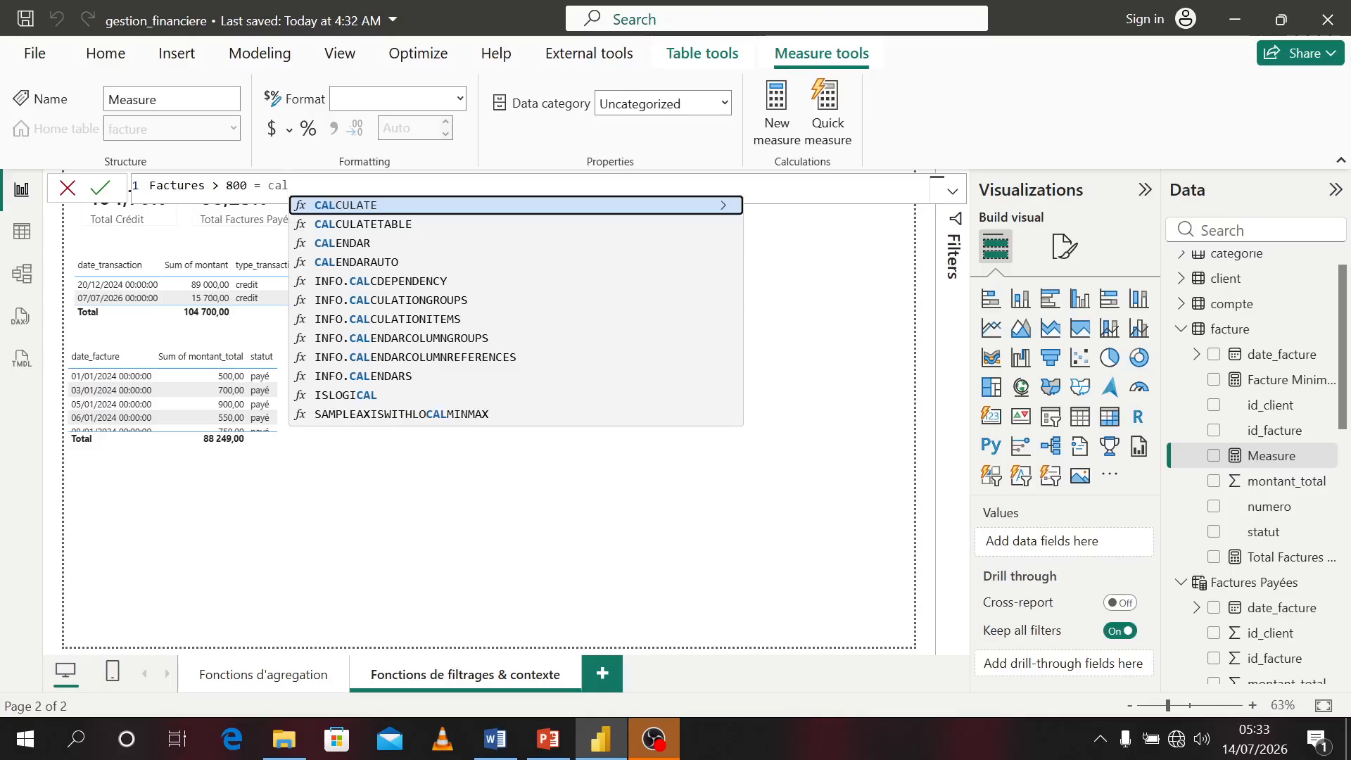
- Begin the Factures > 800 formula with CALCULATE and SUM(facture[montant_total]) as its expression
{"action": "key", "text": "Tab"}
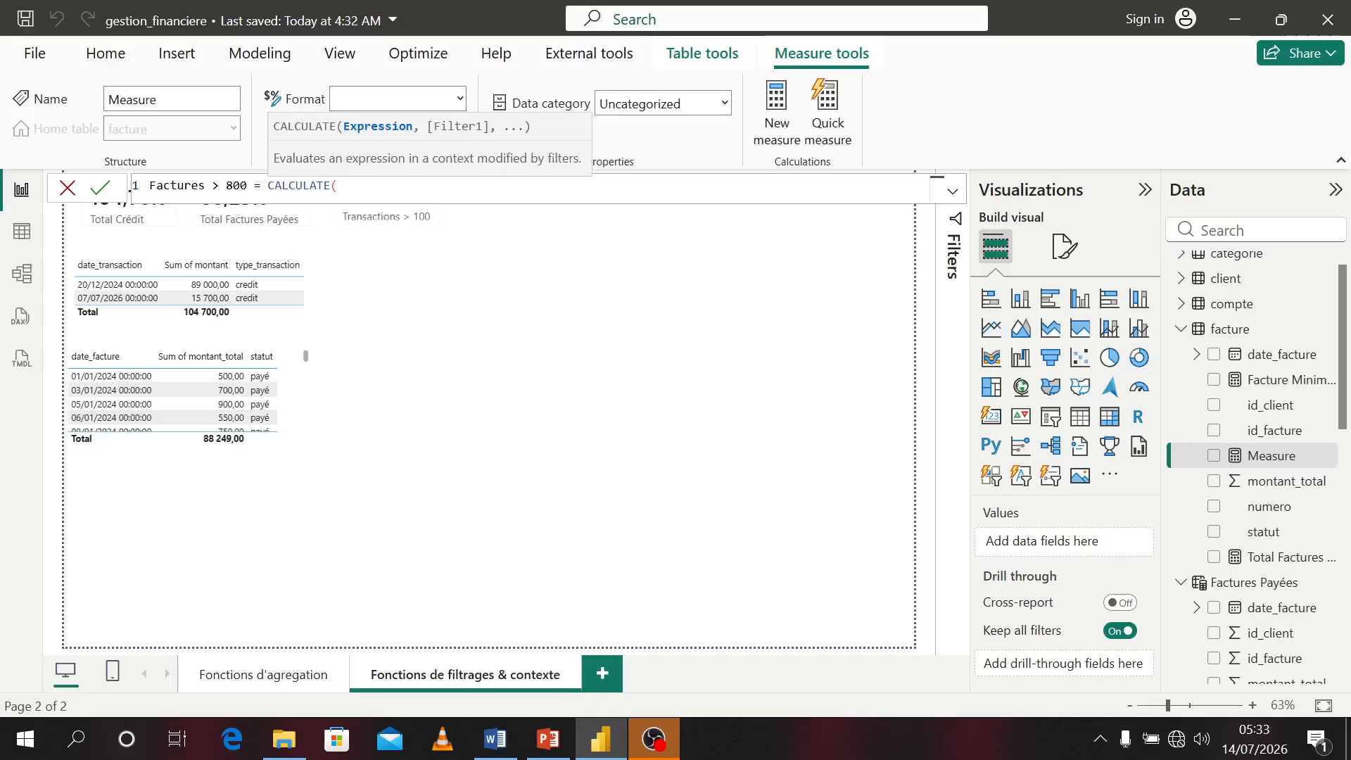
{"action": "type", "text": "sum"}
{"action": "key", "text": "Tab"}
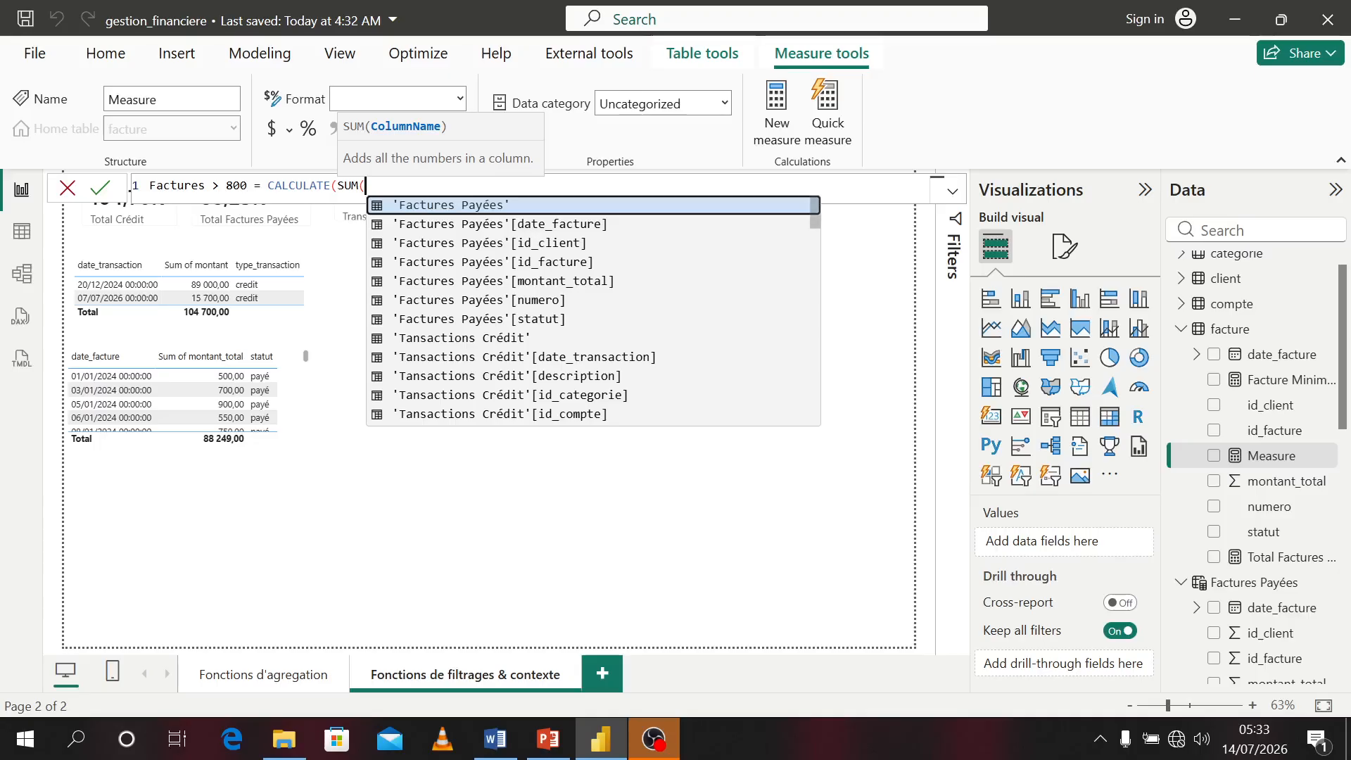
{"action": "type", "text": "mon"}
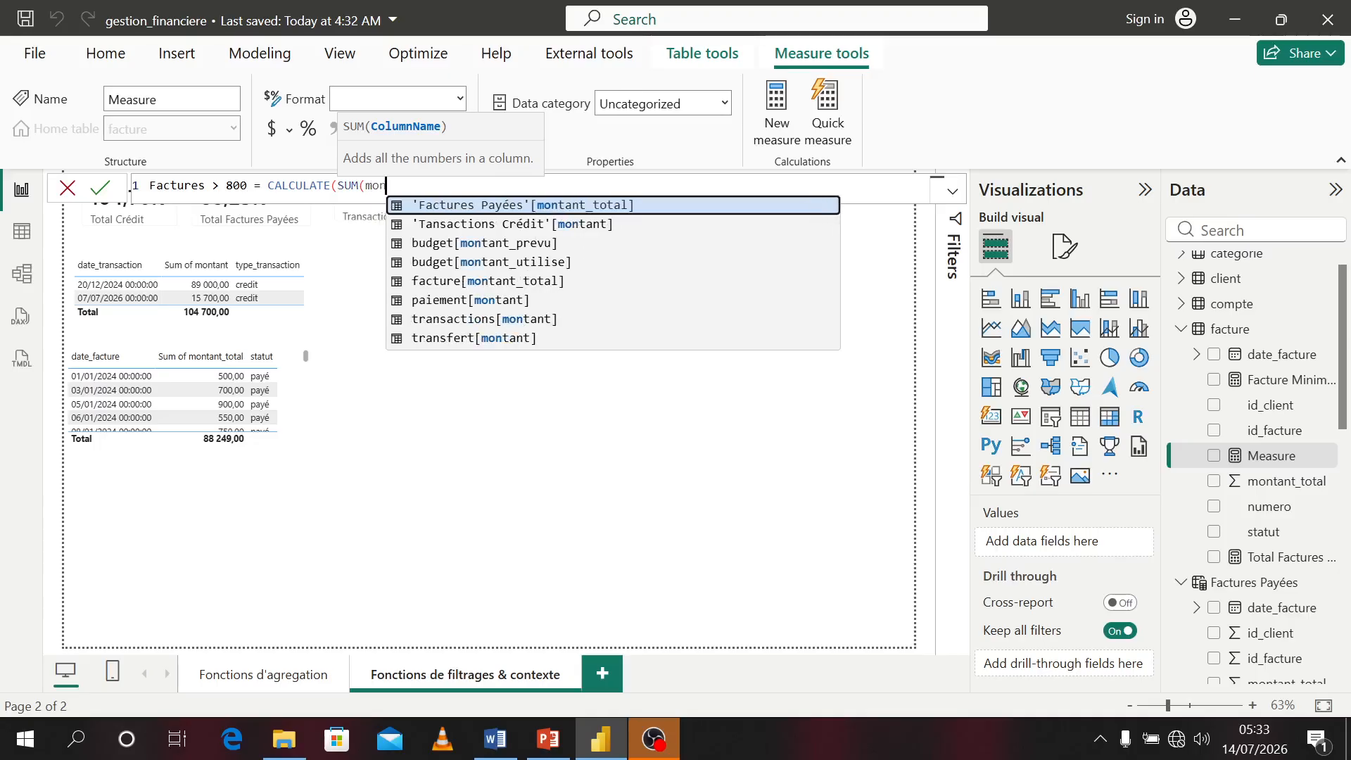
{"action": "key", "text": "Down"}
{"action": "key", "text": "Down"}
{"action": "key", "text": "Down"}
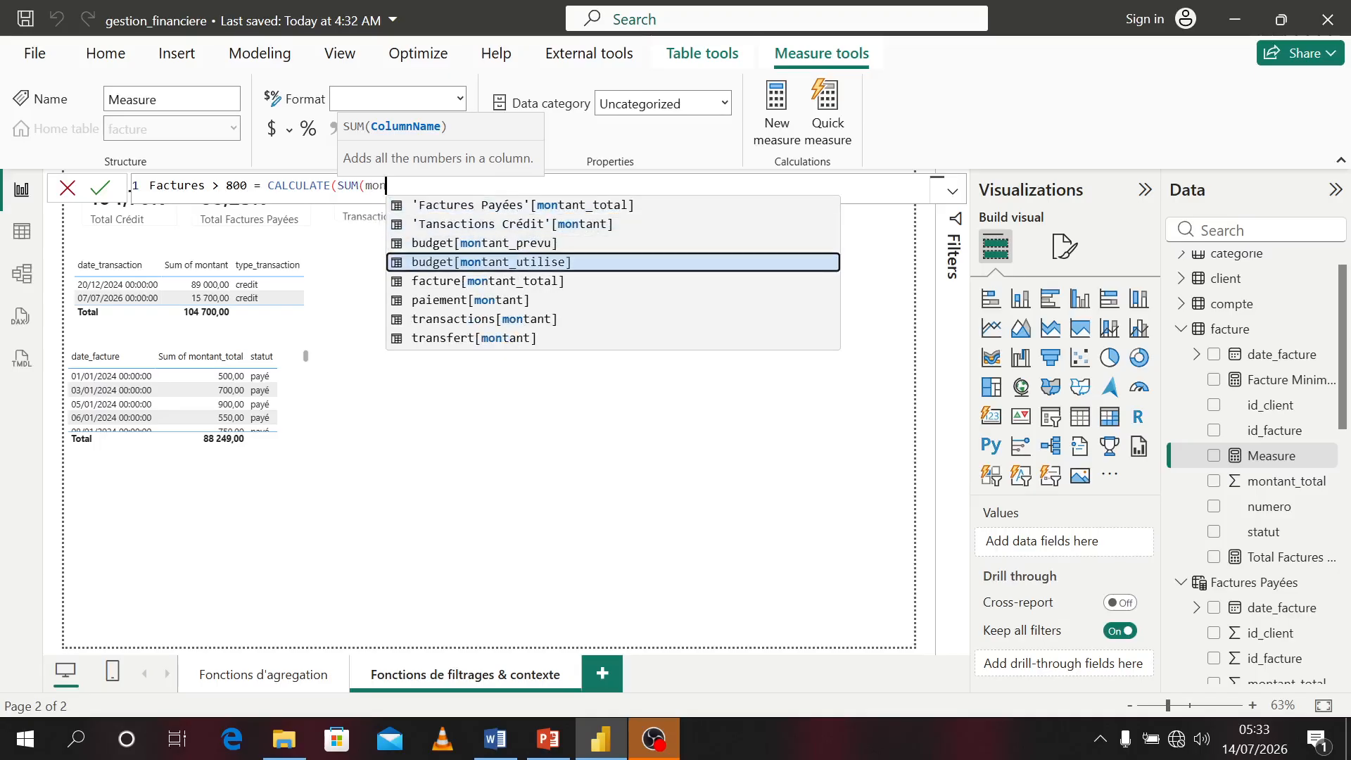
{"action": "key", "text": "Down"}
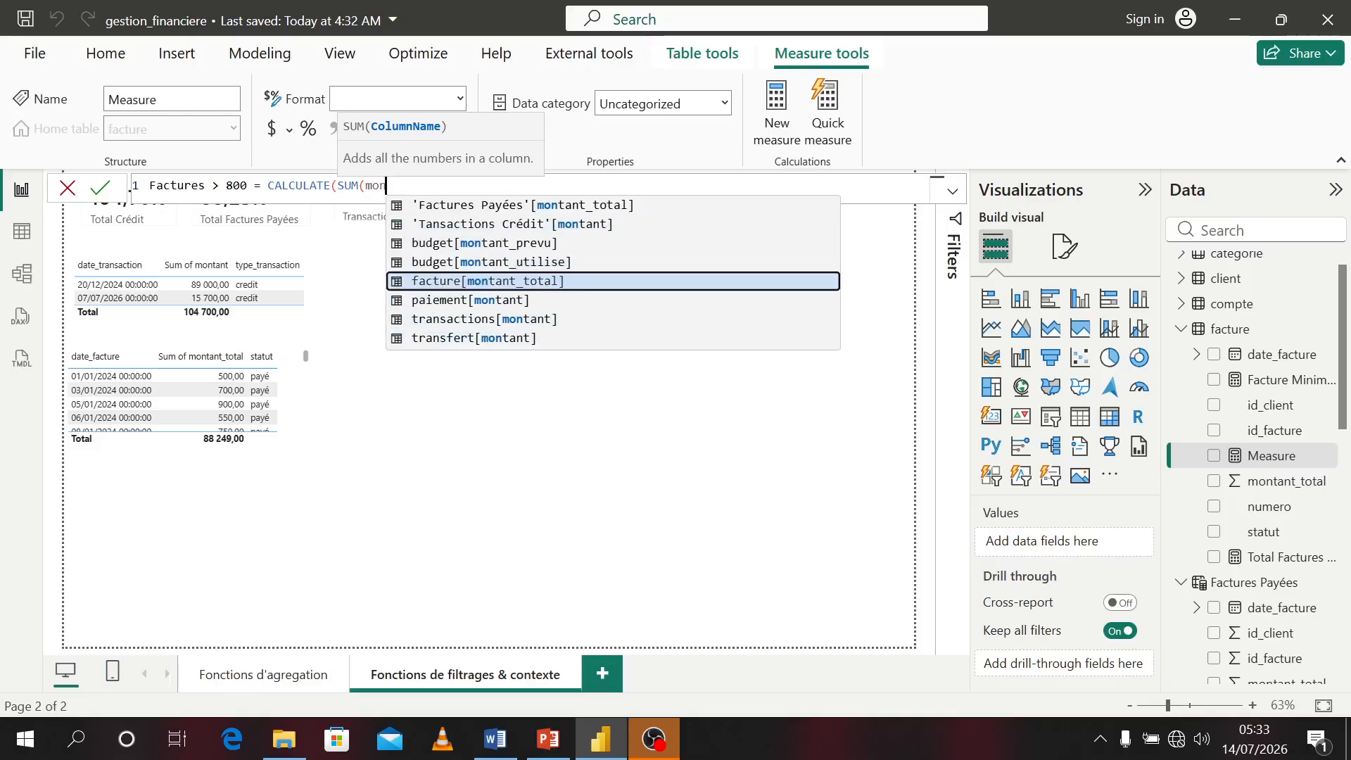
{"action": "key", "text": "Tab"}
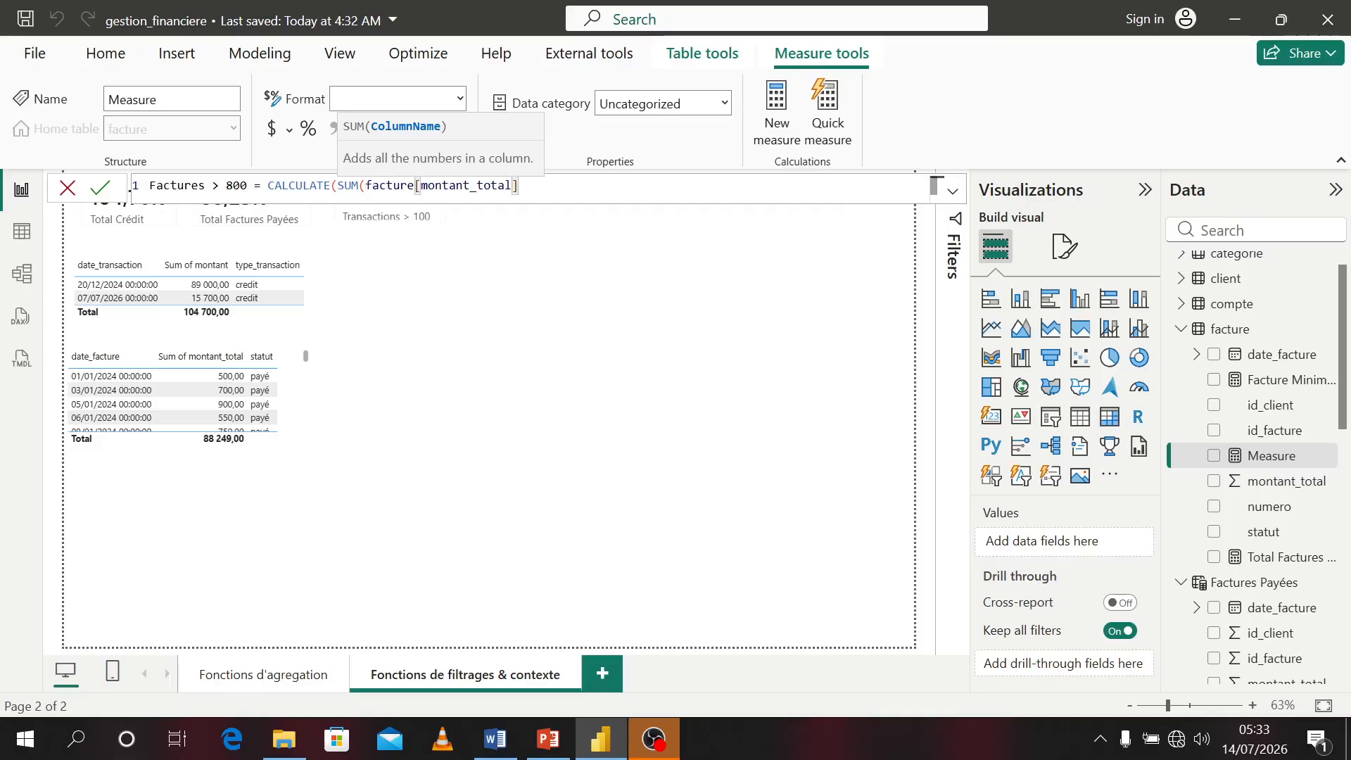
- Complete the measure with FILTER(facture,facture[montant_total] > 800) as the filter argument and commit the formula
{"action": "type", "text": ")),filt"}
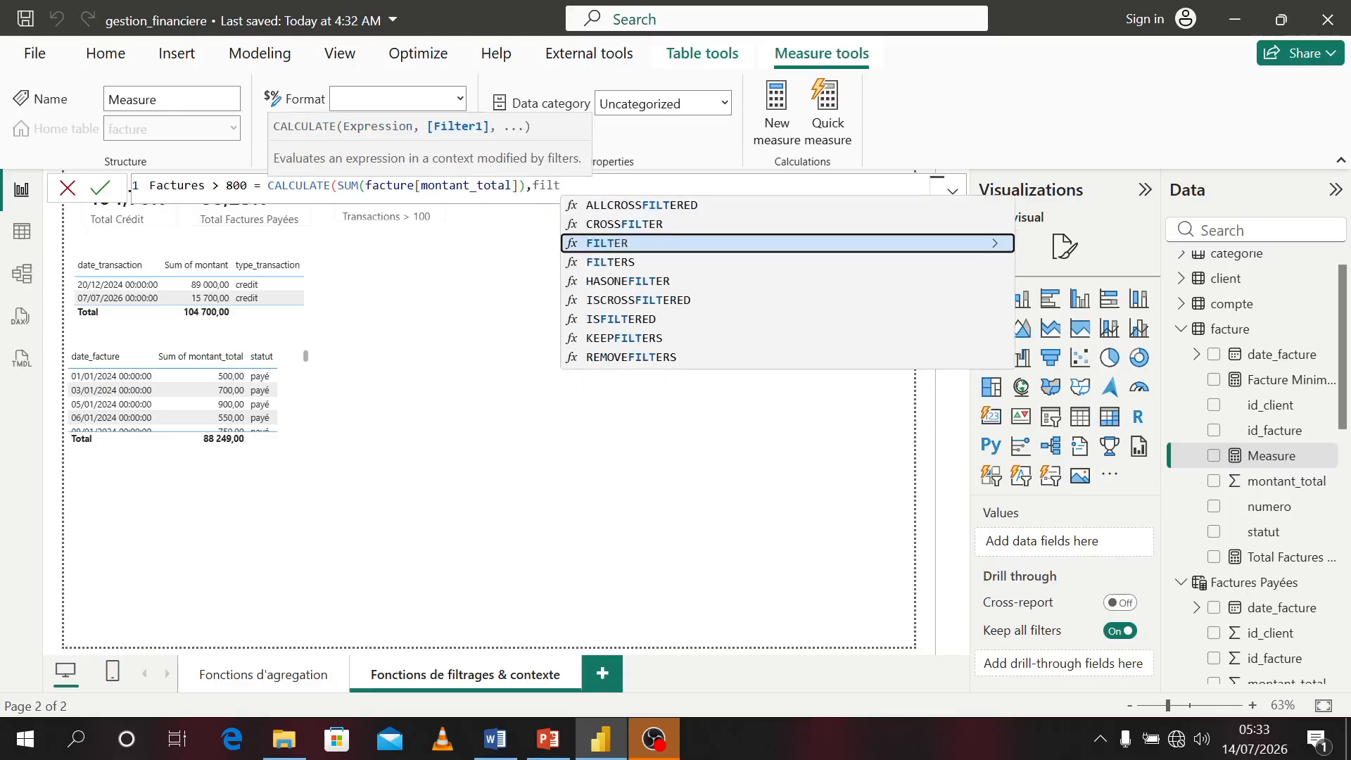
{"action": "key", "text": "Tab"}
{"action": "type", "text": "fa"}
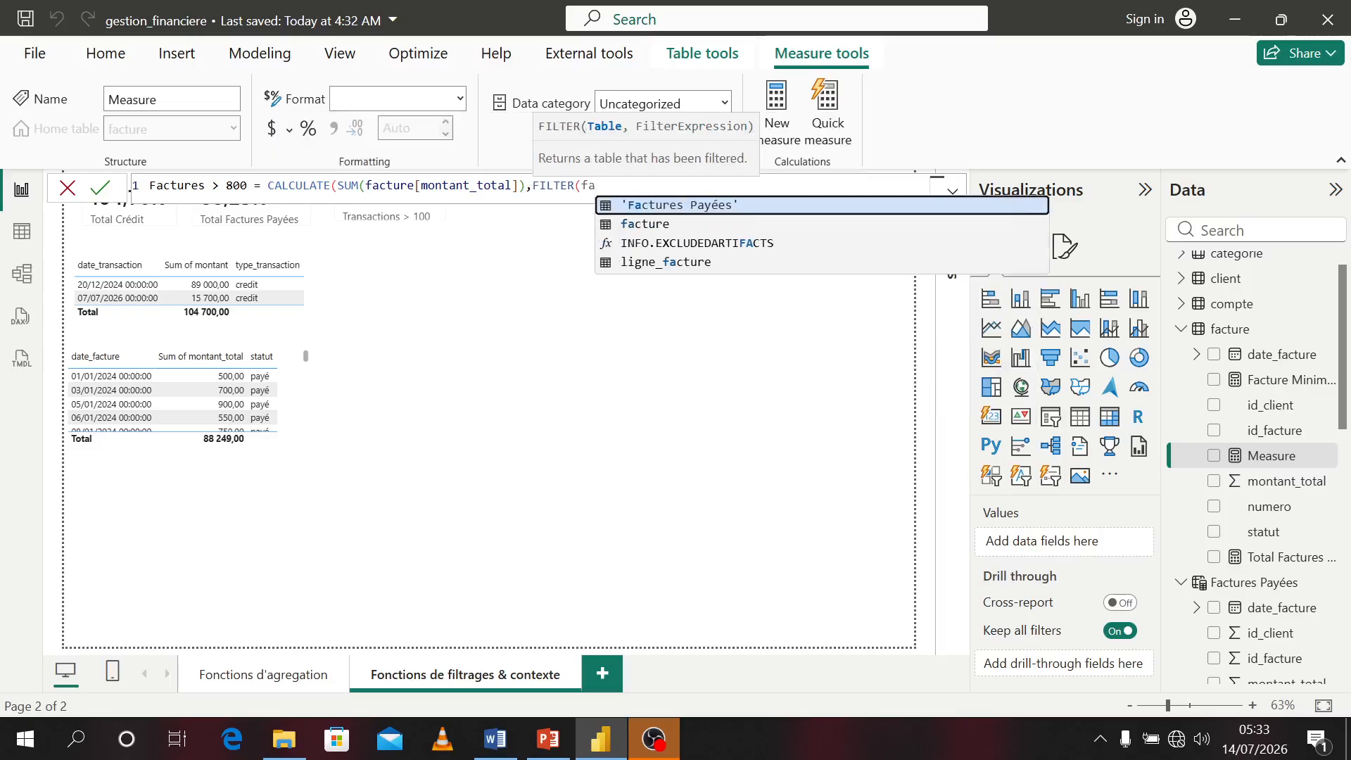
{"action": "key", "text": "Down"}
{"action": "key", "text": "Tab"}
{"action": "type", "text": ","}
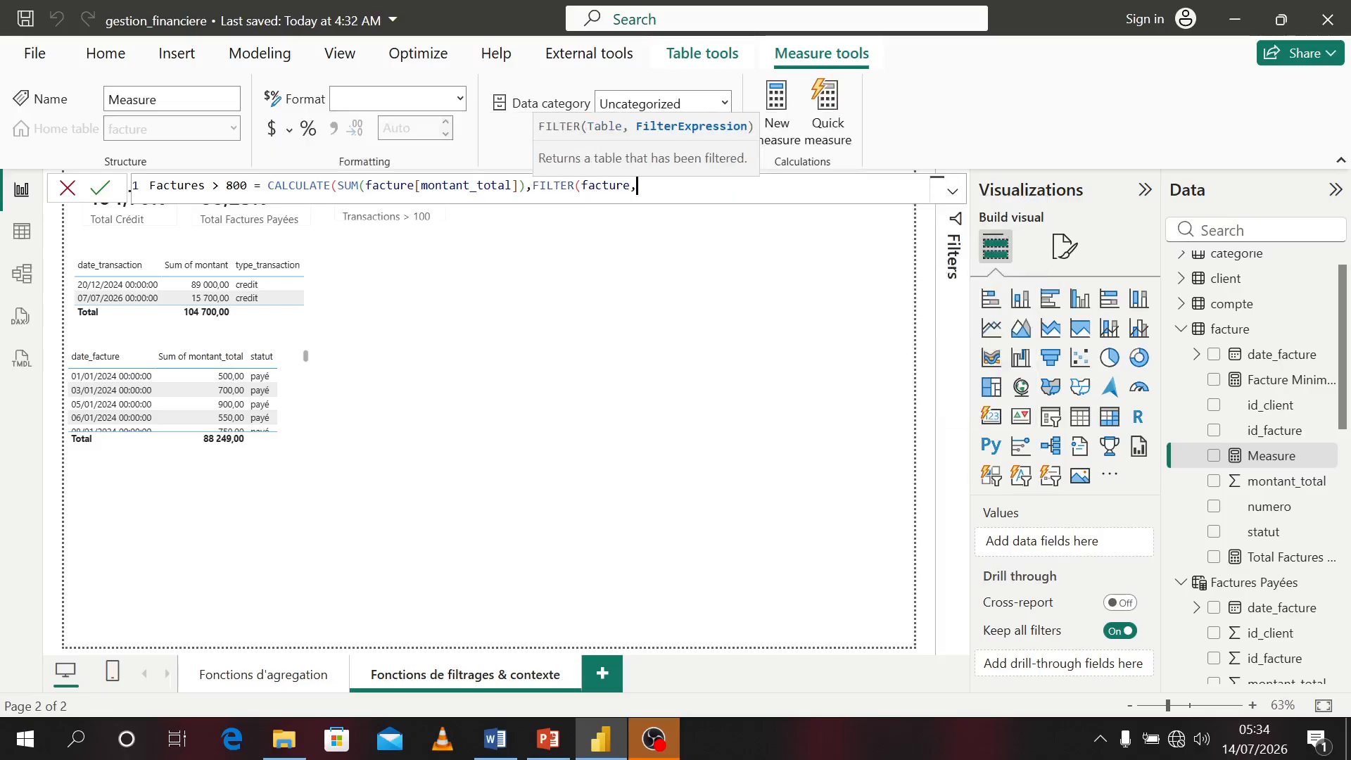
{"action": "type", "text": "mont"}
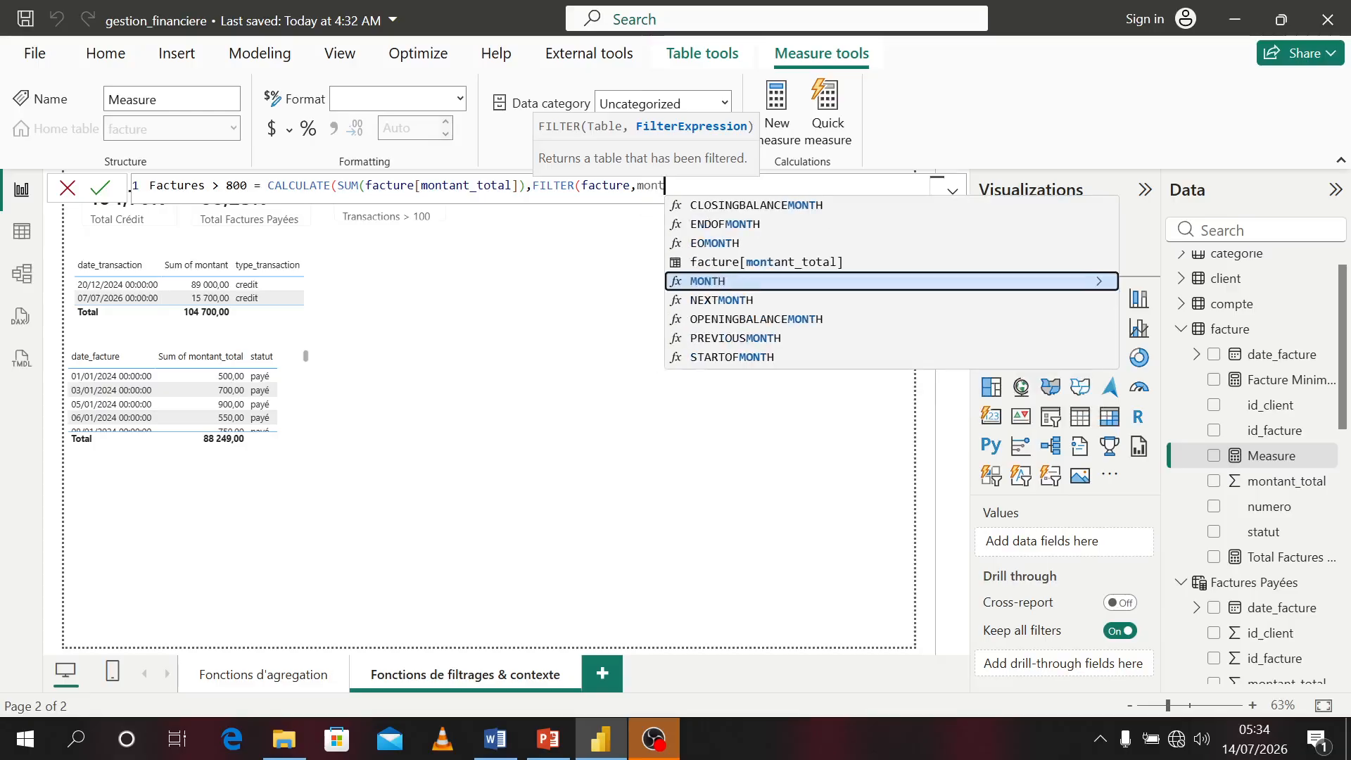
{"action": "key", "text": "Up"}
{"action": "key", "text": "Tab"}
{"action": "type", "text": "> "}
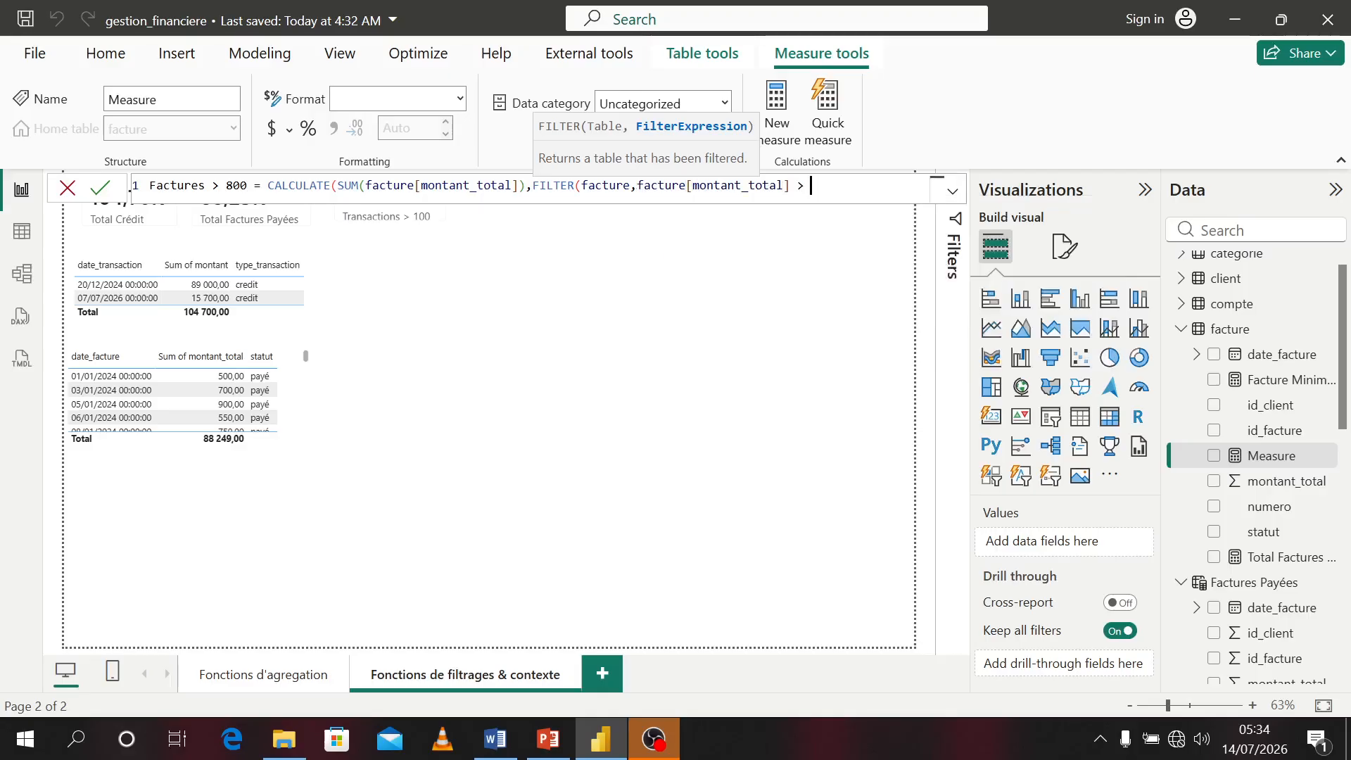
{"action": "type", "text": "800))"}
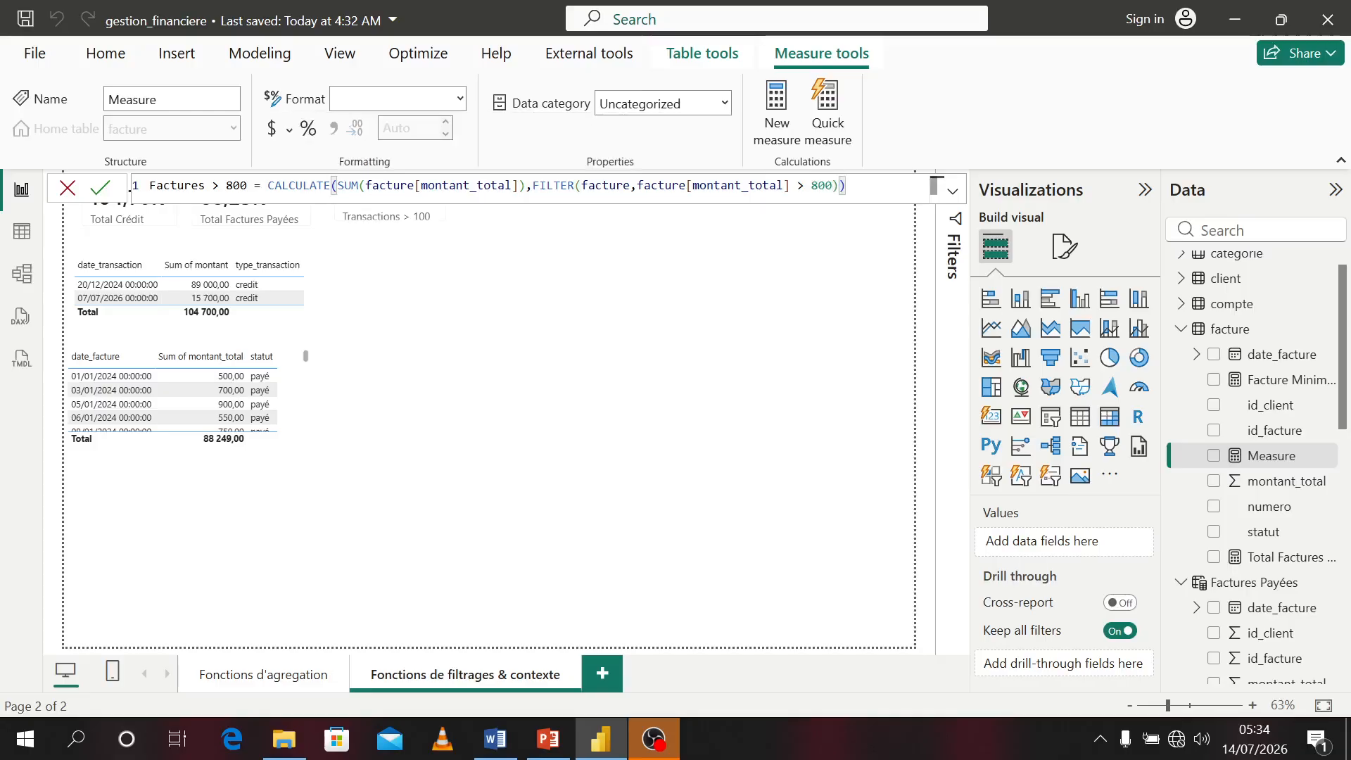
{"action": "key", "text": "Return"}
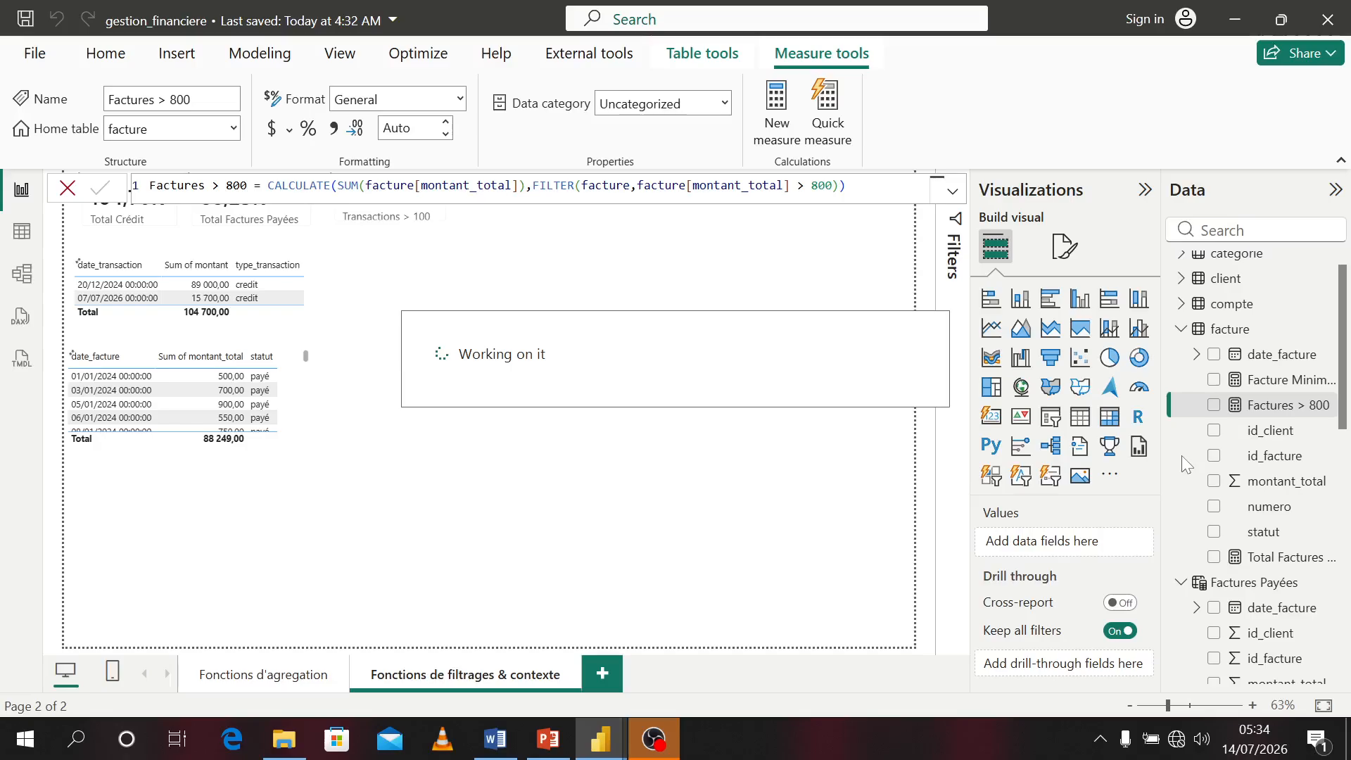
- Try a new visual as an enlarged clustered bar chart of Factures > 800 by statut, and clear both fields from it
{"action": "left_click", "coordinate": [1087, 424]}
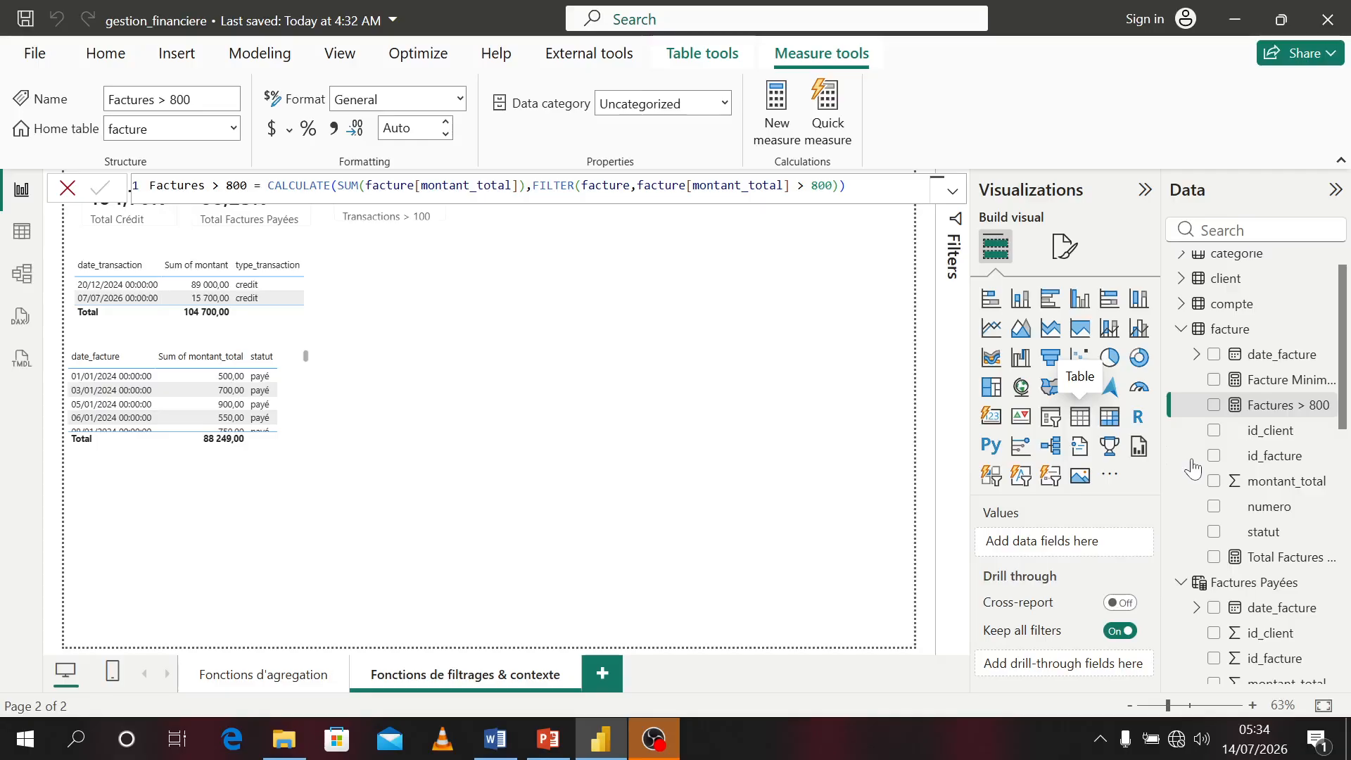
{"action": "left_click", "coordinate": [1215, 406]}
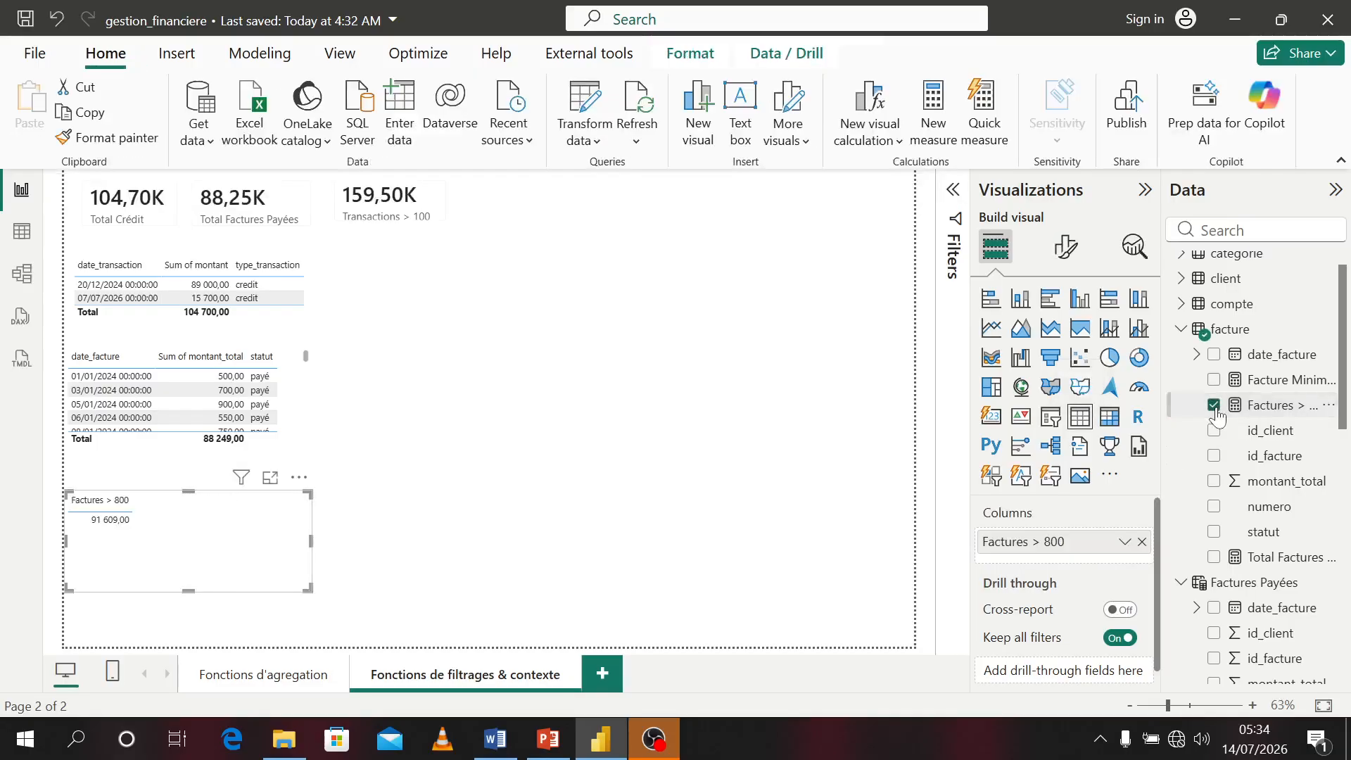
{"action": "left_click", "coordinate": [1047, 302]}
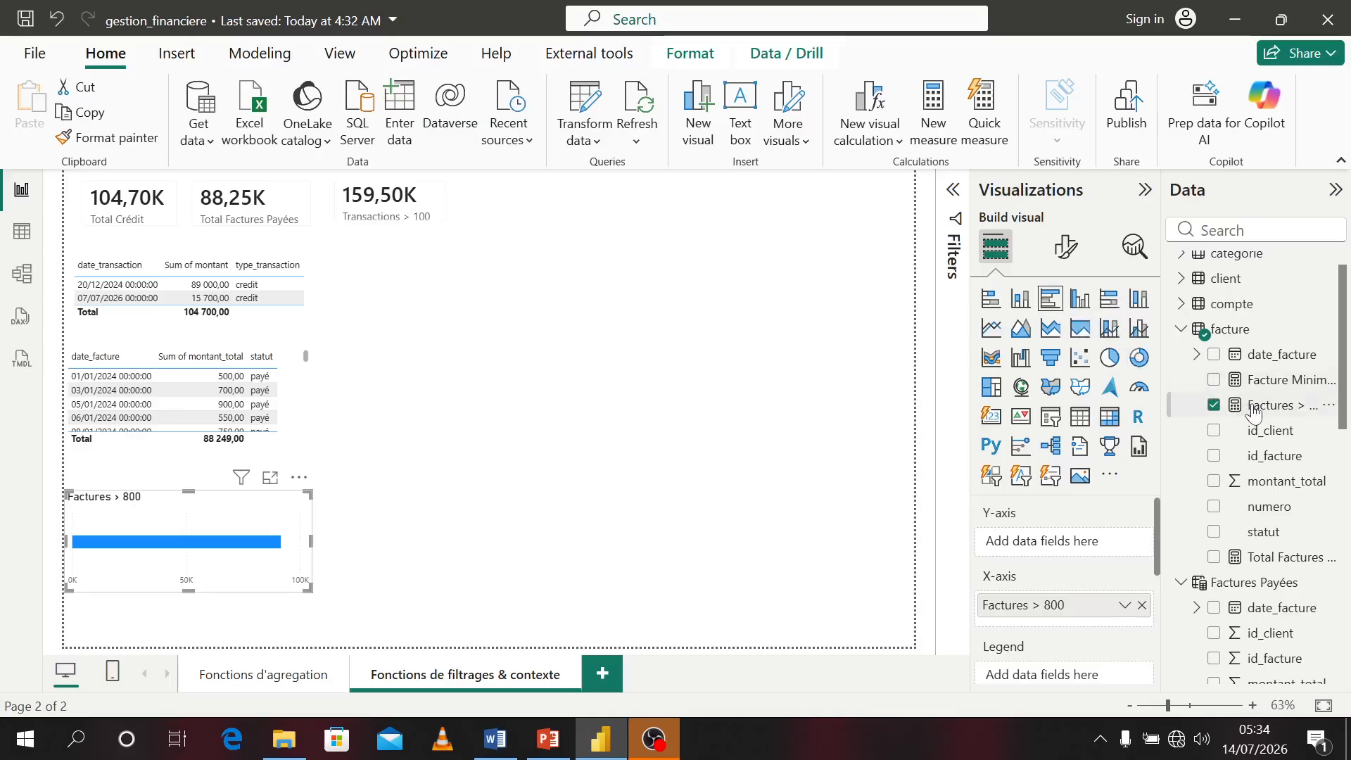
{"action": "left_click_drag", "start_coordinate": [1254, 532], "coordinate": [1063, 541]}
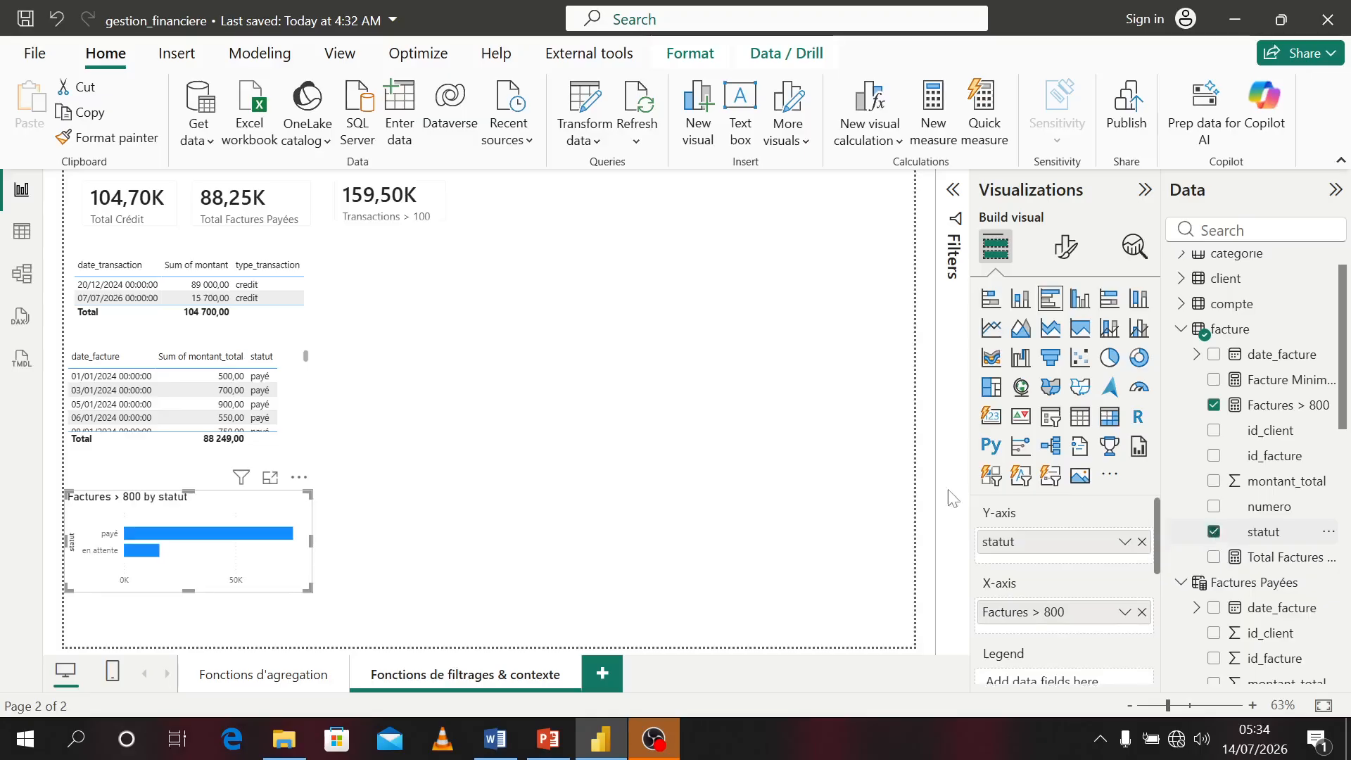
{"action": "left_click_drag", "start_coordinate": [277, 555], "coordinate": [704, 421]}
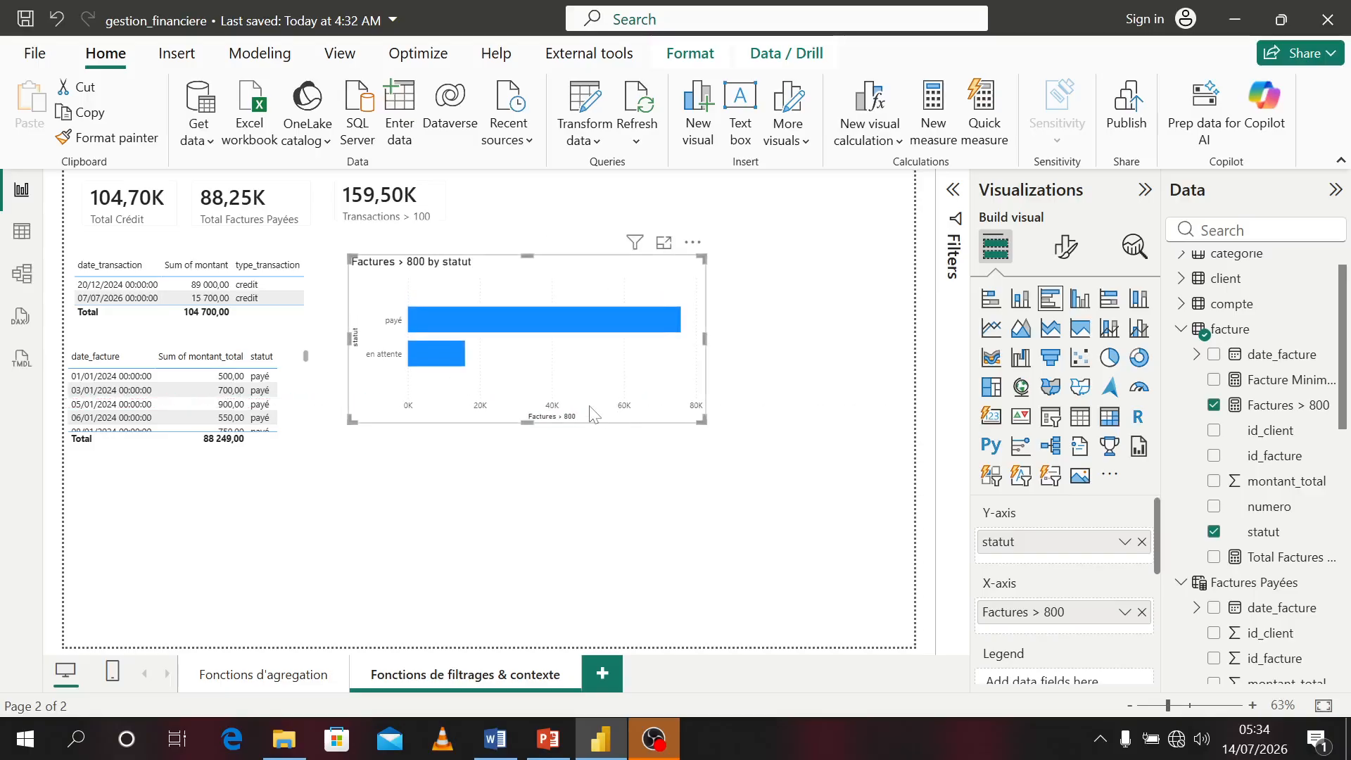
{"action": "left_click", "coordinate": [1215, 406]}
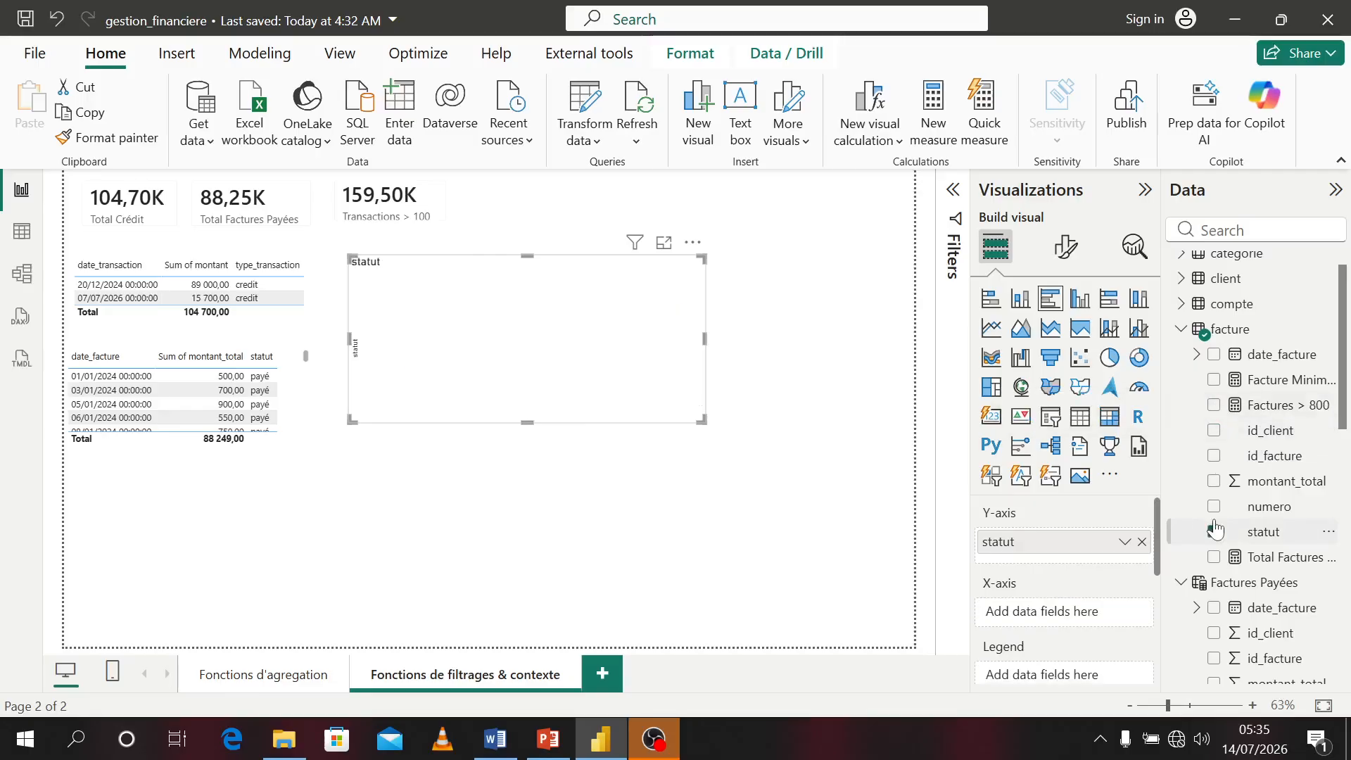
{"action": "left_click", "coordinate": [1215, 531]}
- Show the Factures > 800 measure as a card, shrunk and placed beside the Transactions > 100 card
{"action": "left_click", "coordinate": [1214, 405]}
{"action": "left_click", "coordinate": [992, 416]}
{"action": "left_click_drag", "start_coordinate": [701, 421], "coordinate": [499, 230]}
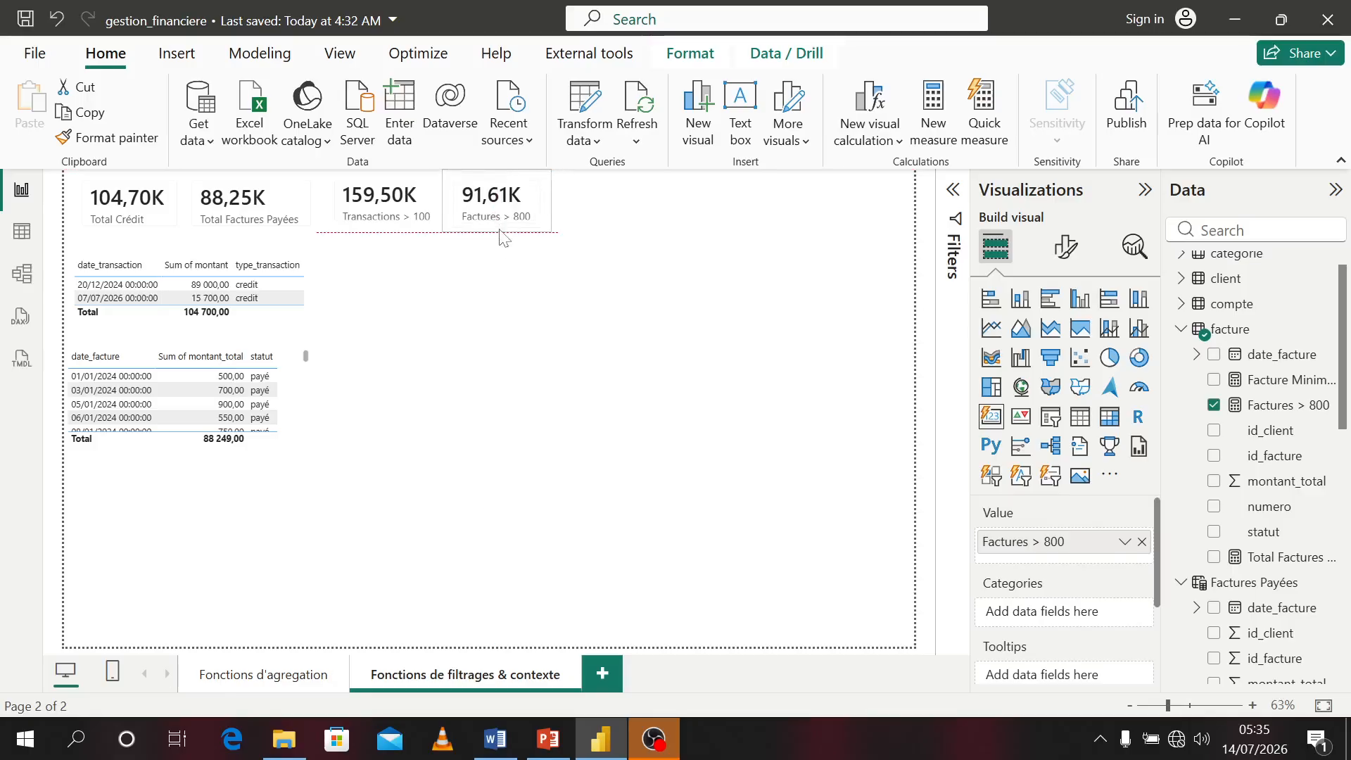
{"action": "left_click", "coordinate": [590, 301]}
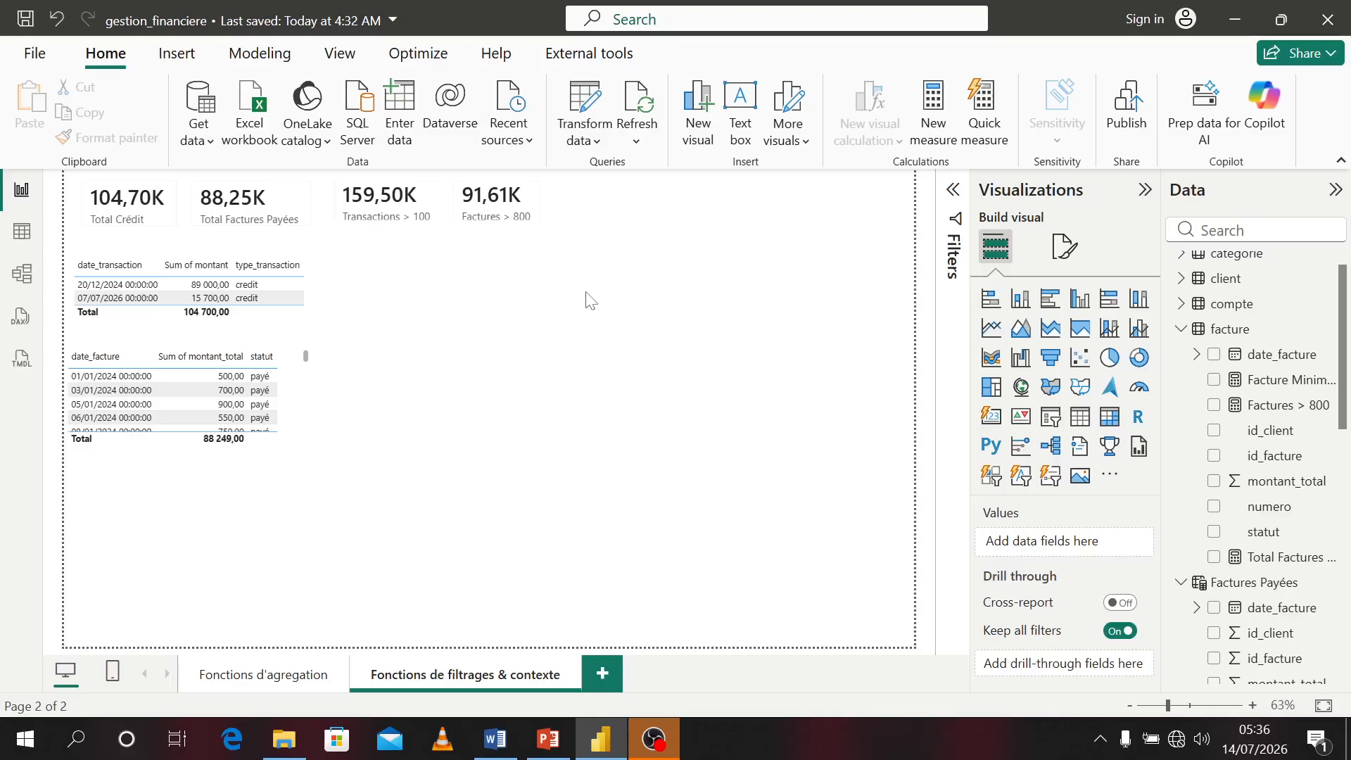
- Add a slicer on the date_transaction hierarchy of the transactions table, using its Year and Month levels
{"action": "left_click", "coordinate": [1051, 423]}
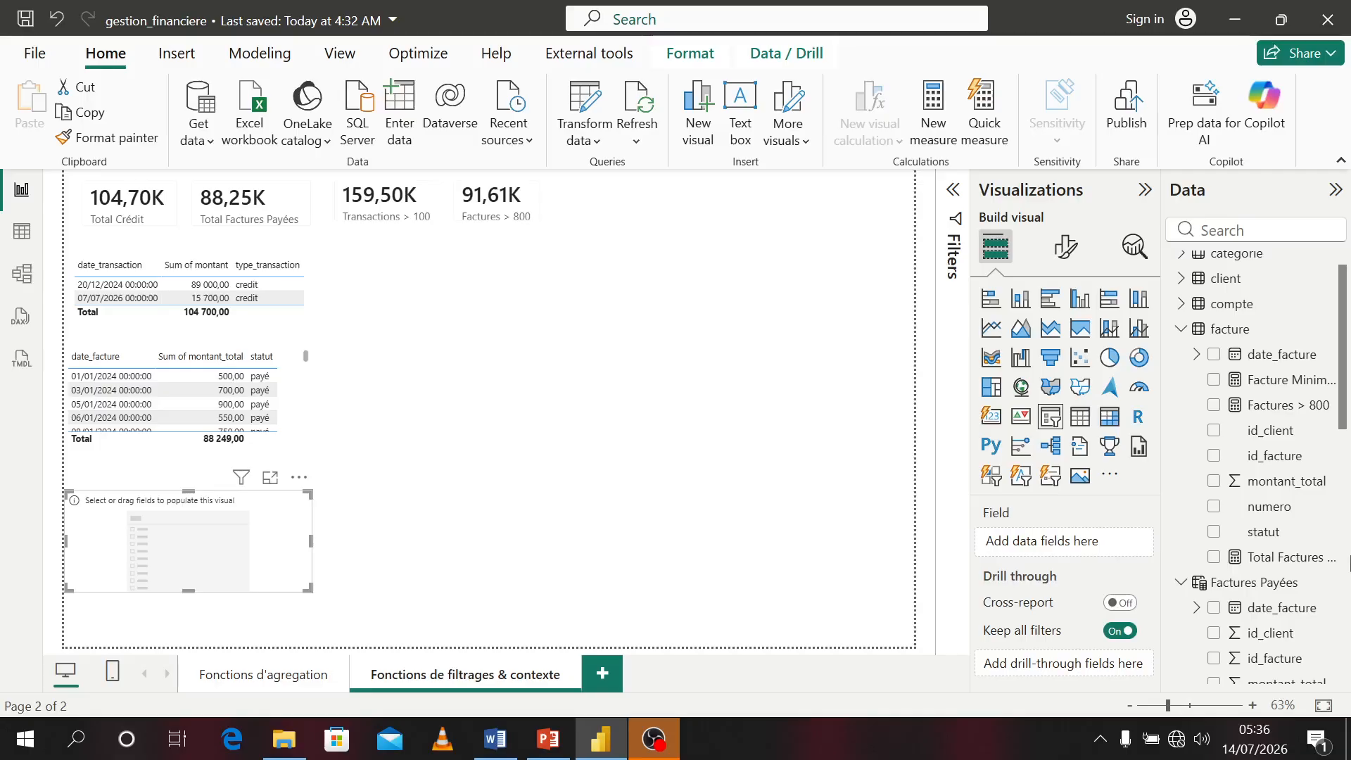
{"action": "scroll", "coordinate": [1260, 623], "scroll_direction": "down", "scroll_amount": 10}
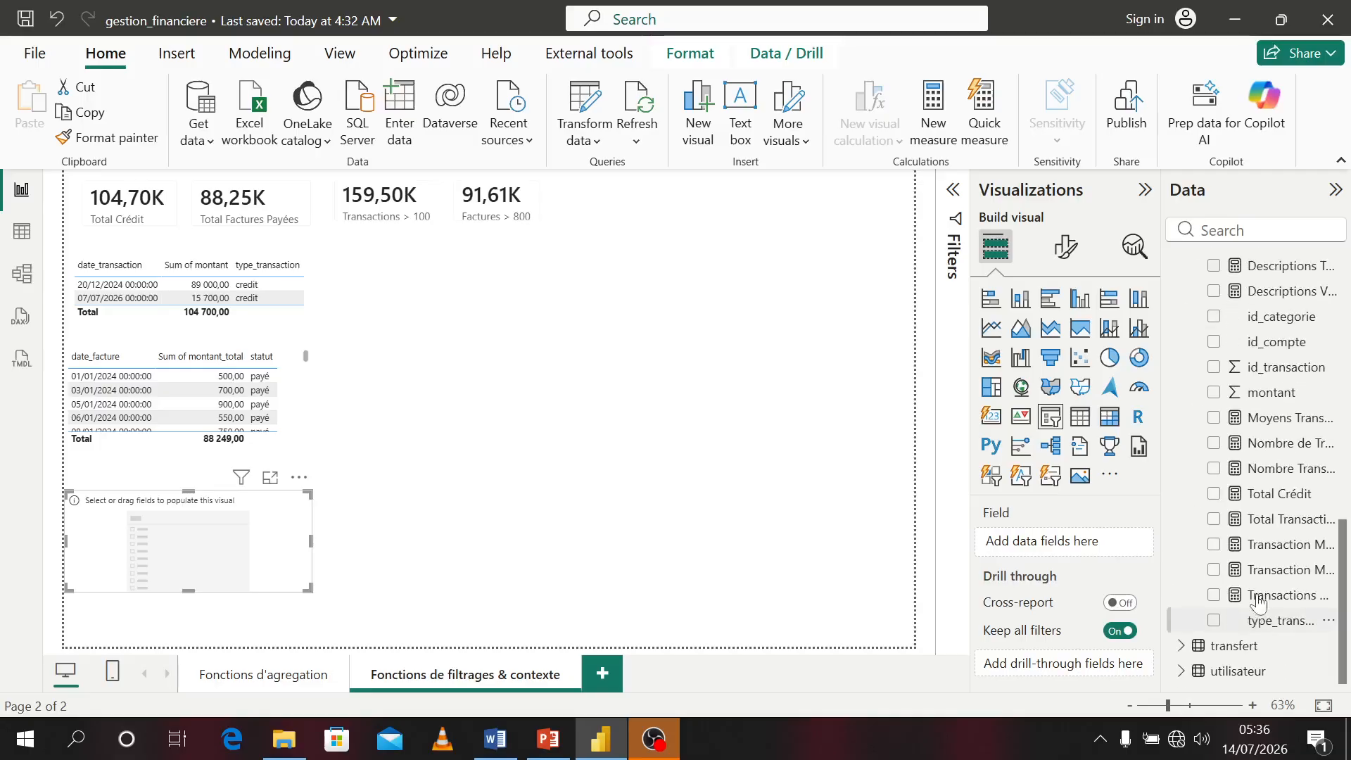
{"action": "scroll", "coordinate": [1260, 443], "scroll_direction": "up", "scroll_amount": 3}
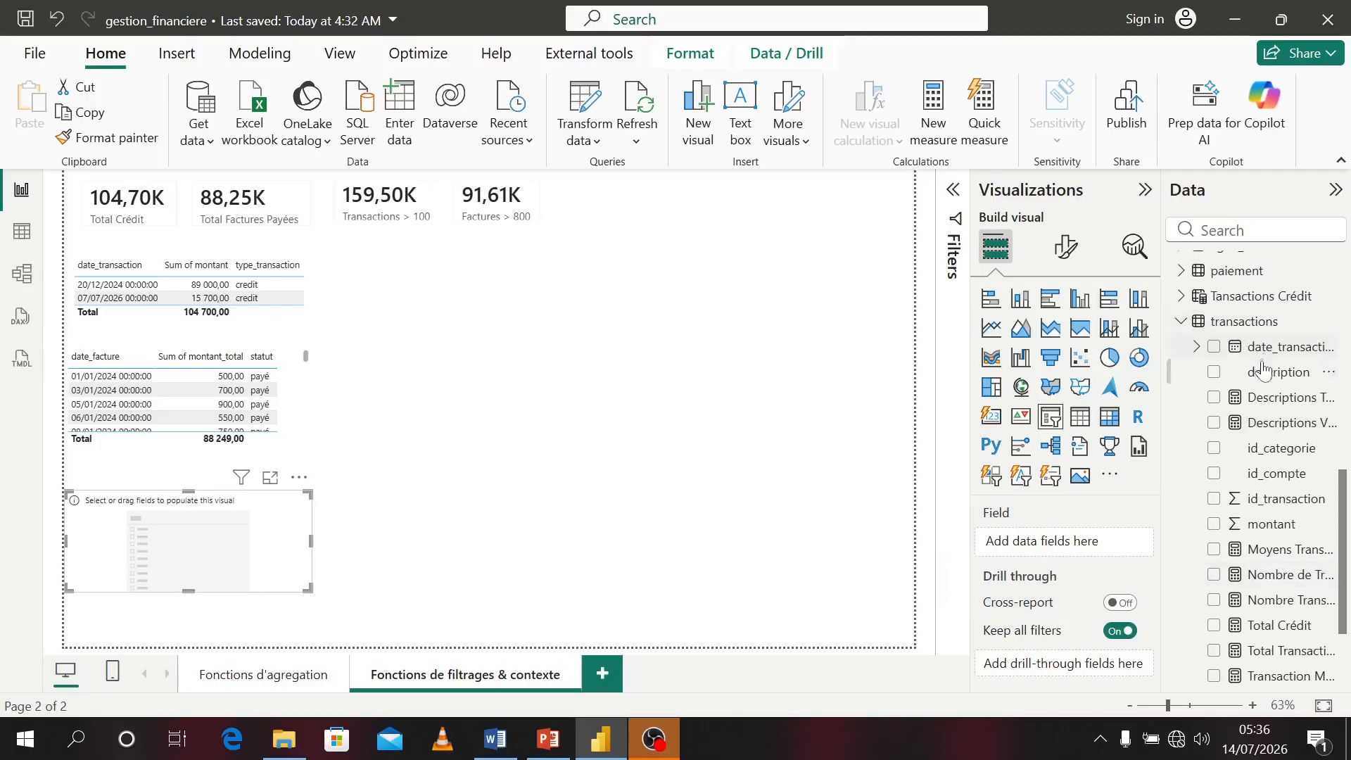
{"action": "left_click", "coordinate": [1199, 351]}
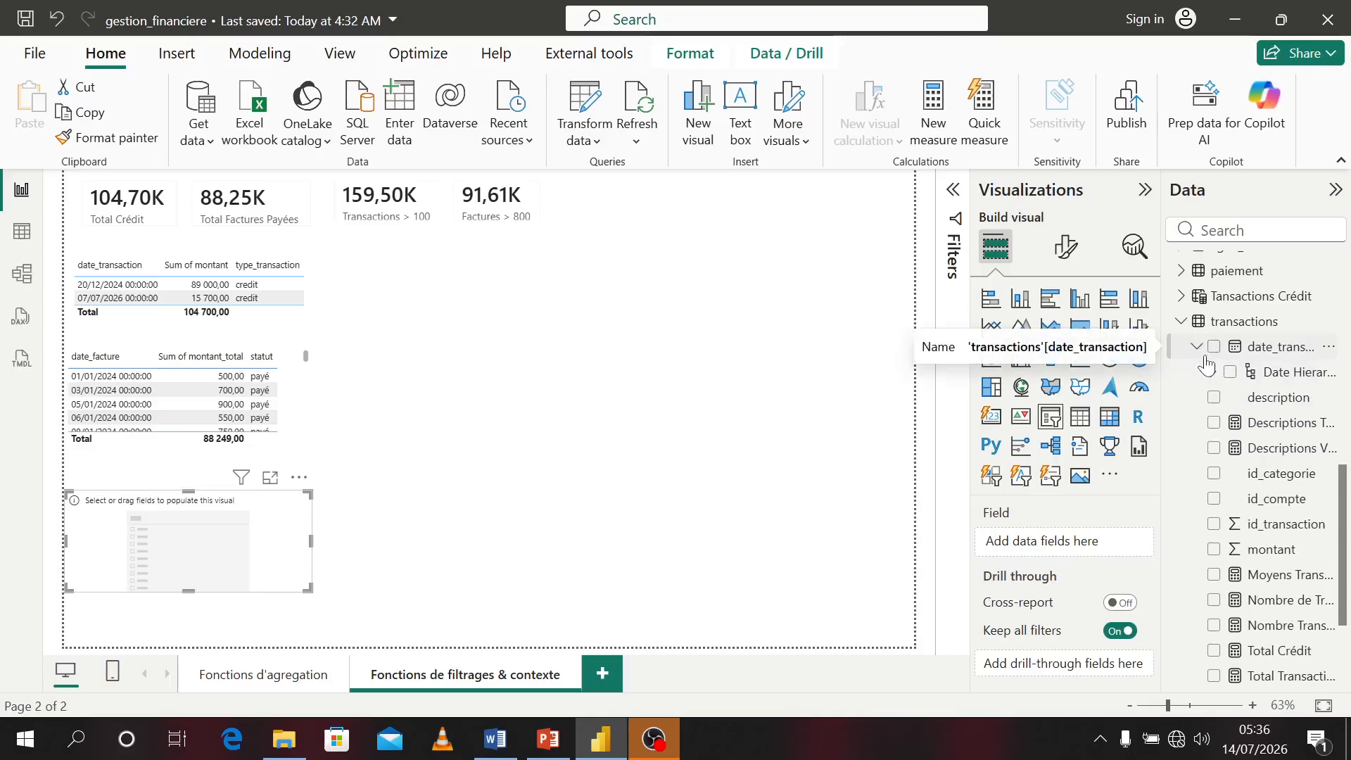
{"action": "left_click", "coordinate": [1214, 373]}
{"action": "left_click", "coordinate": [1247, 401]}
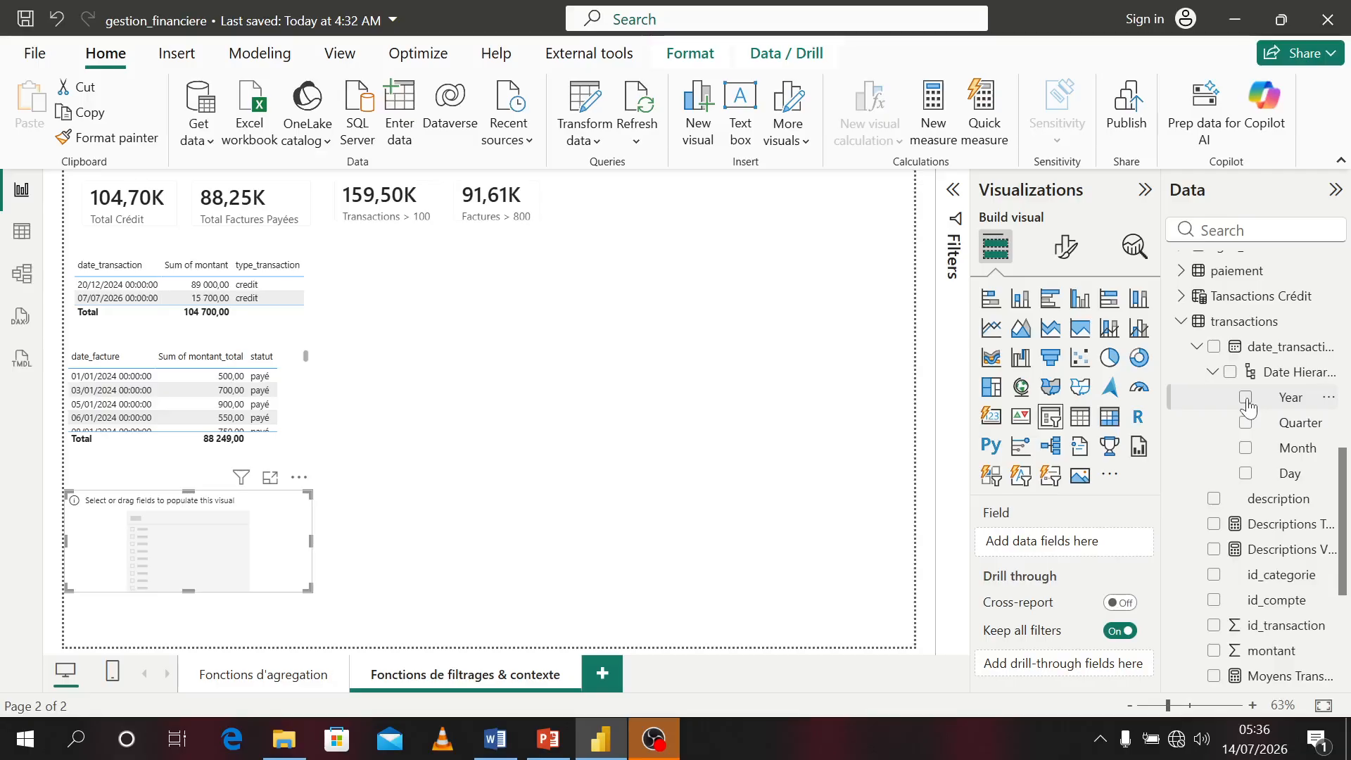
{"action": "left_click", "coordinate": [1246, 451]}
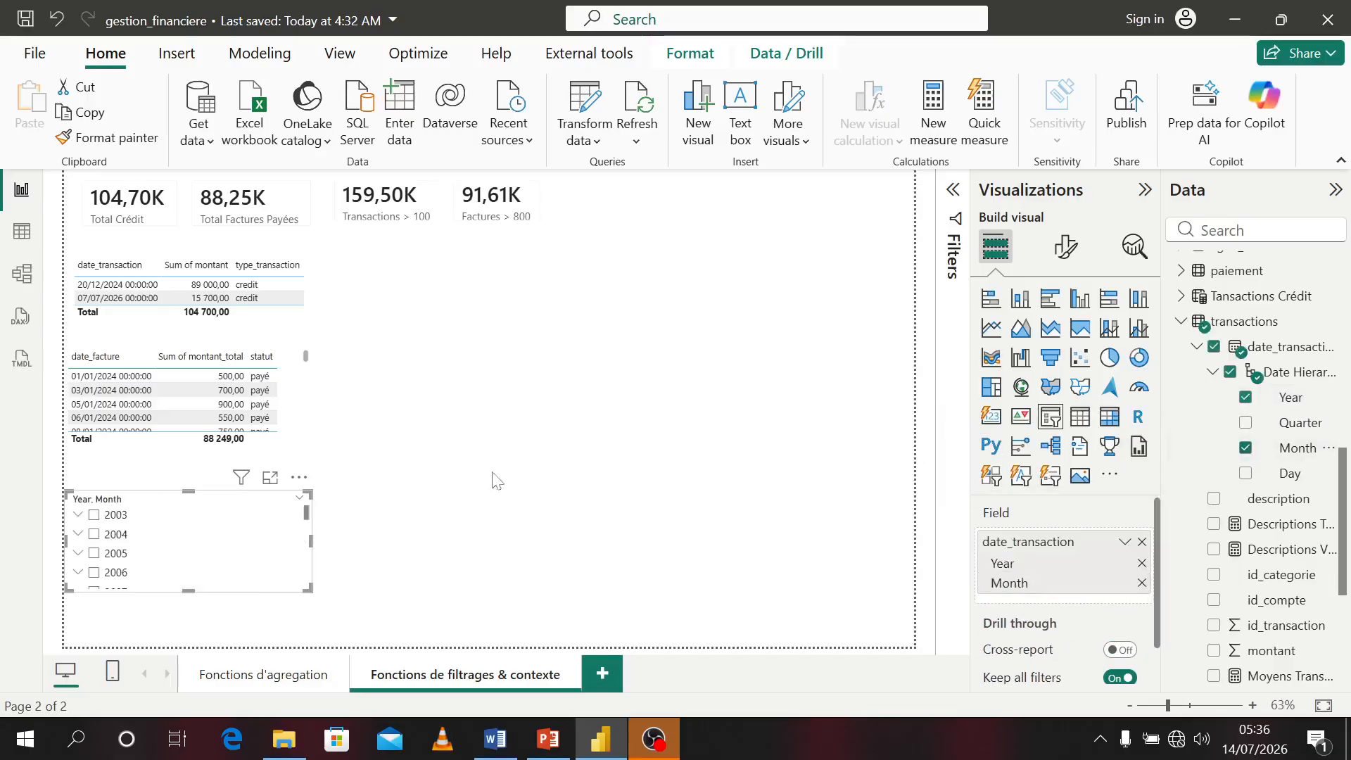
- Shrink the Year, Month slicer and place it beneath the Transactions > 100 card, beside the credit transactions table
{"action": "left_click", "coordinate": [264, 597]}
{"action": "left_click_drag", "start_coordinate": [265, 597], "coordinate": [408, 349]}
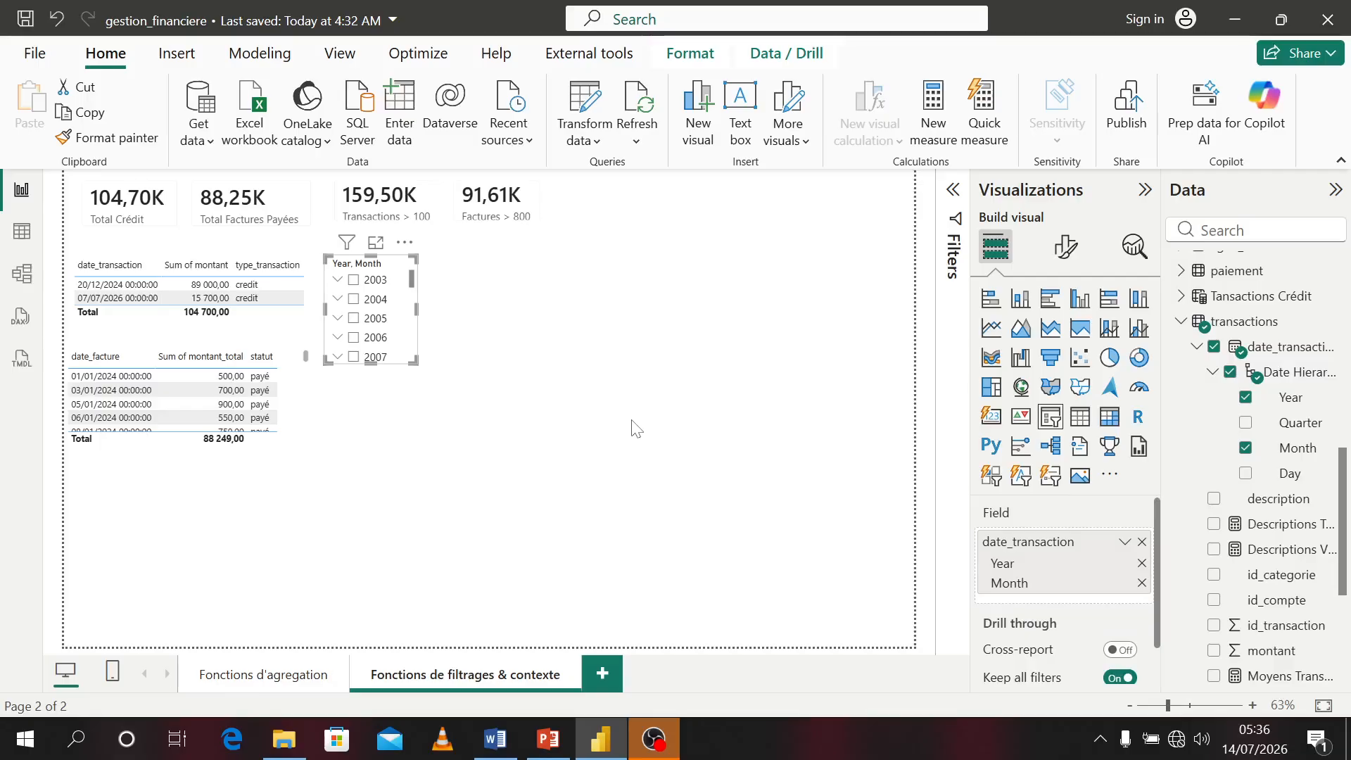
{"action": "left_click", "coordinate": [637, 428]}
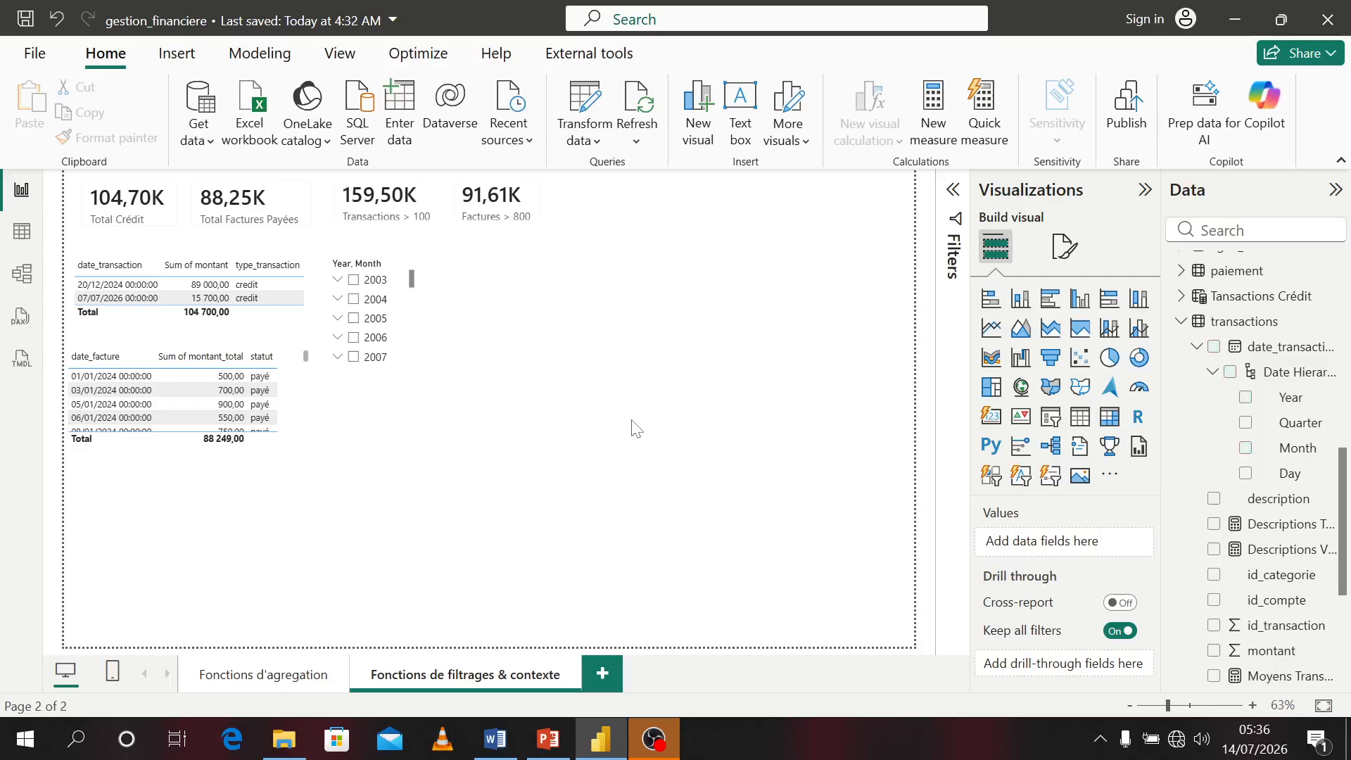
- Create a measure in the transactions table named Crédit avec filtre conservé and begin its formula with CALCULATE
{"action": "right_click", "coordinate": [1243, 334]}
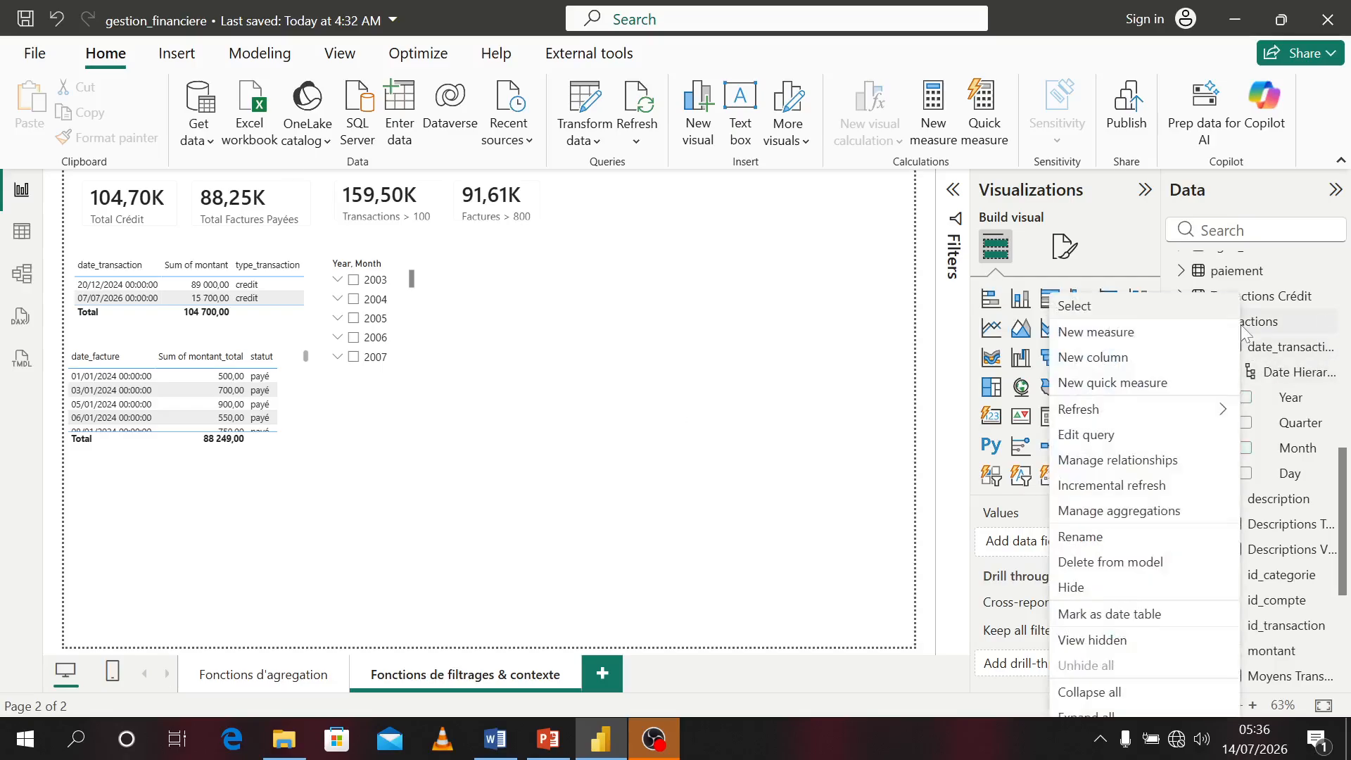
{"action": "left_click", "coordinate": [1131, 345]}
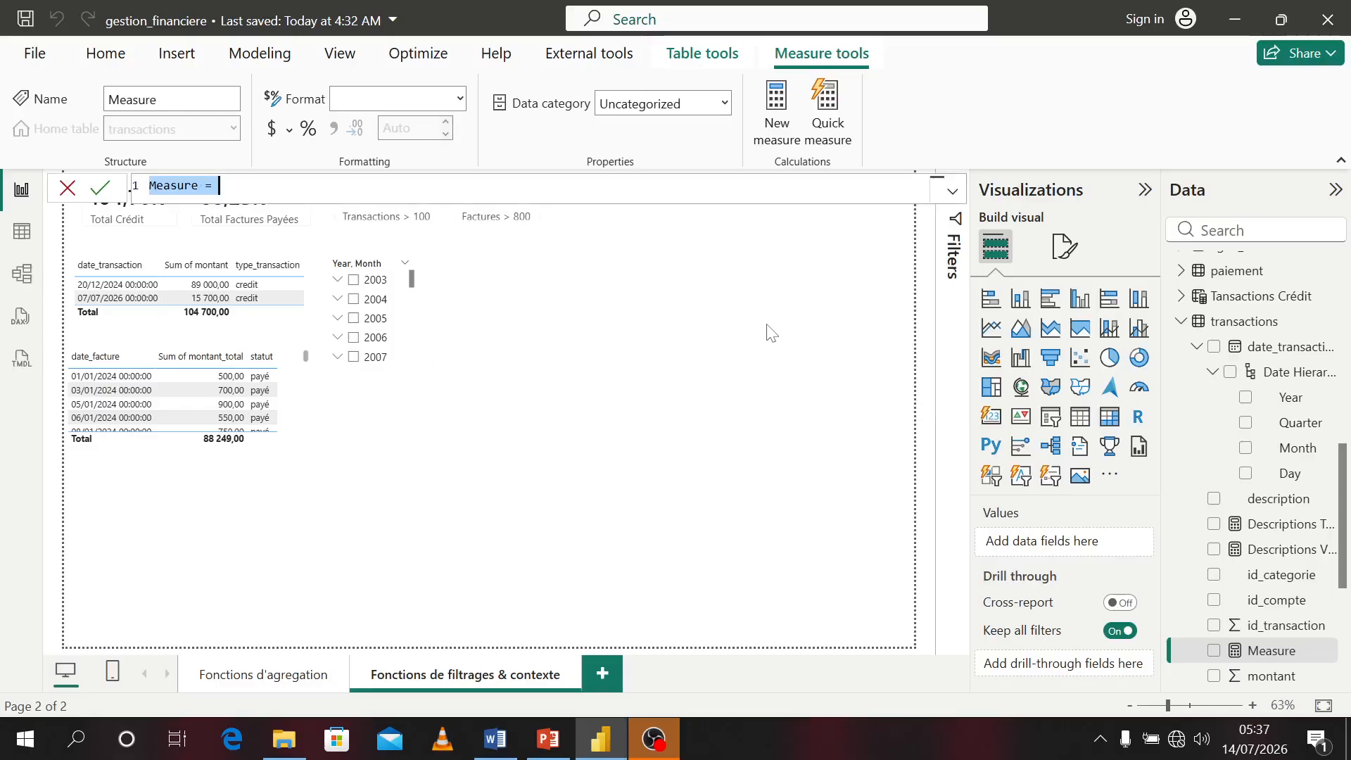
{"action": "type", "text": "Cr"}
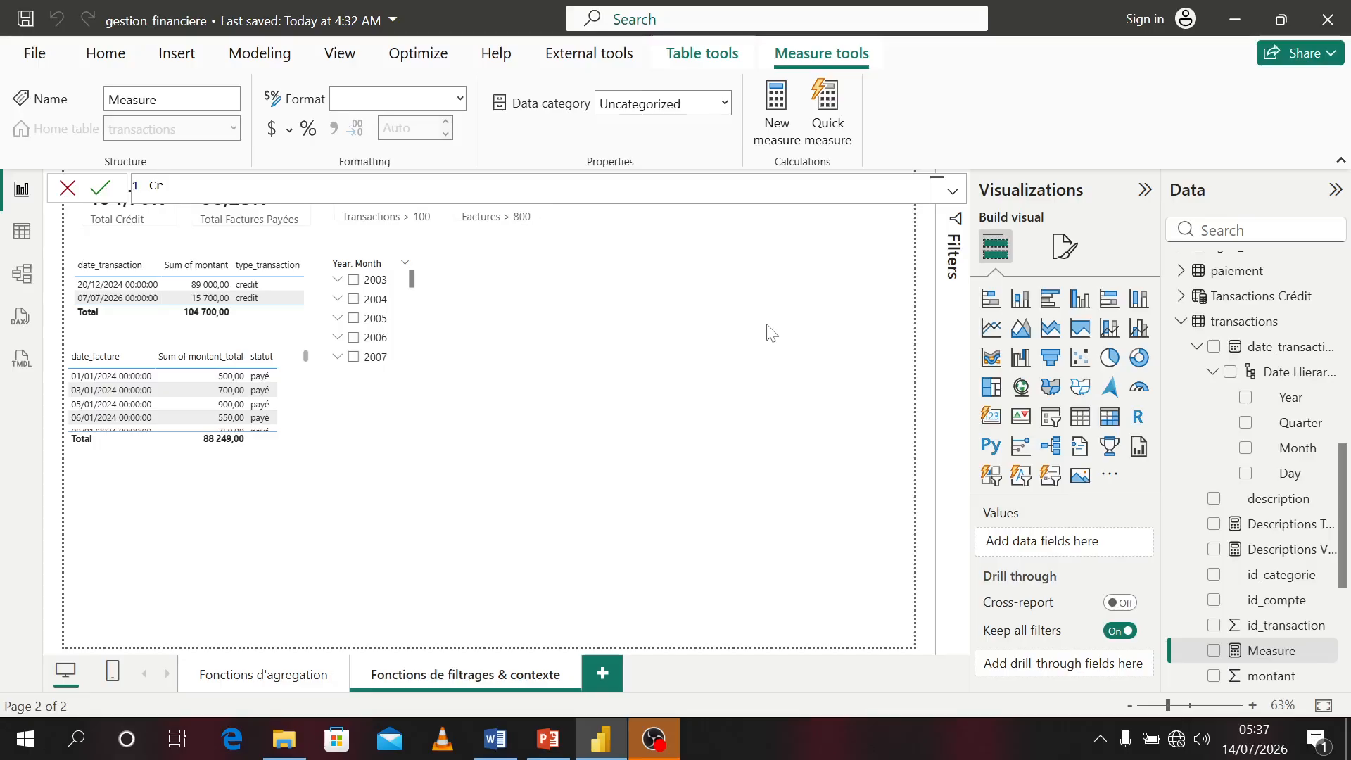
{"action": "type", "text": "édit "}
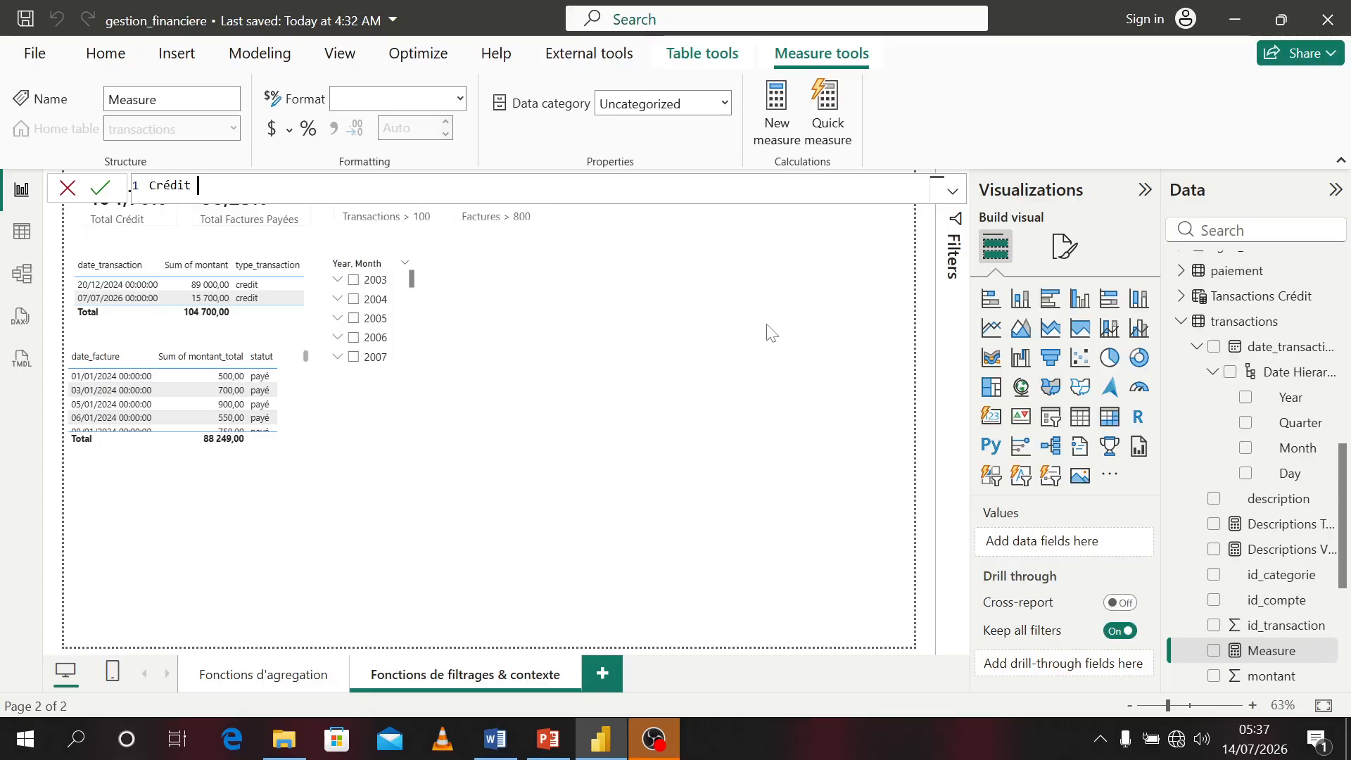
{"action": "type", "text": "avec filtr"}
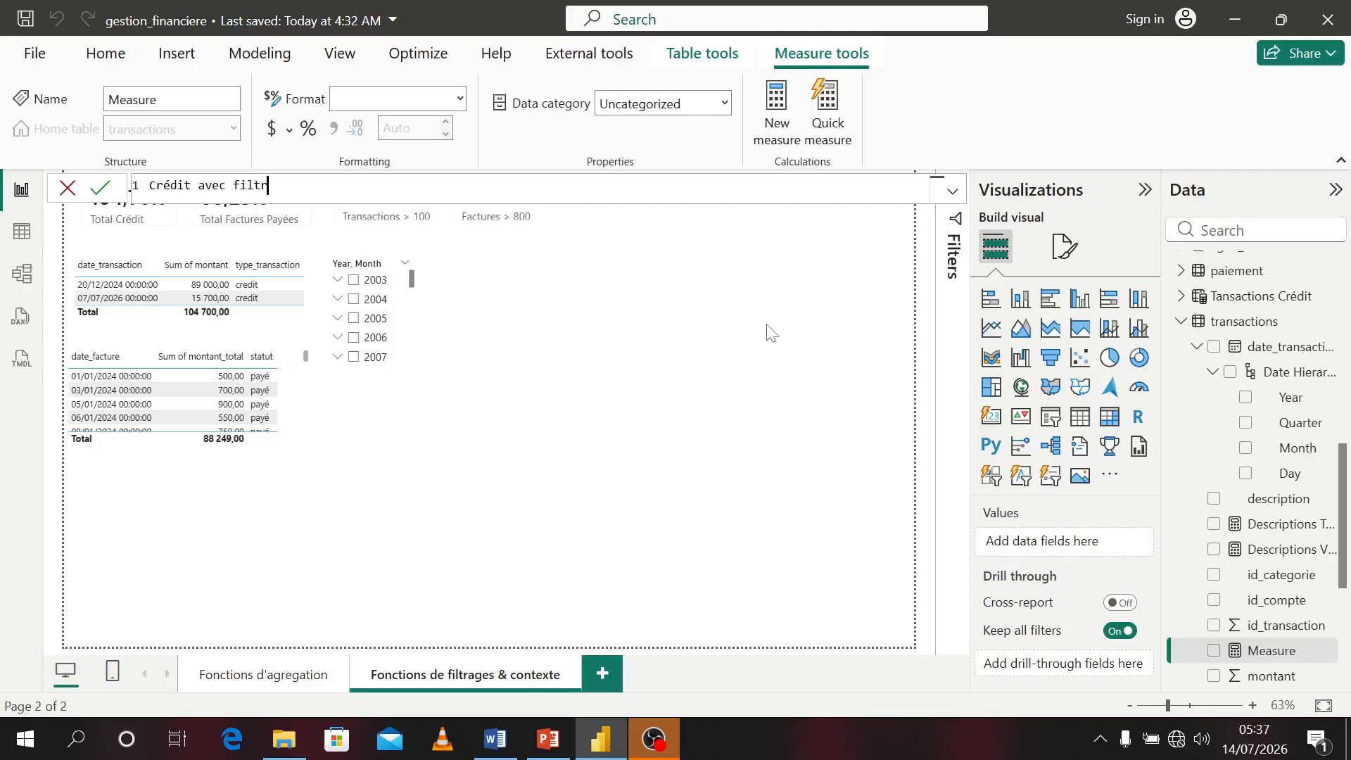
{"action": "type", "text": "e conservé = clc"}
{"action": "key", "text": "BackSpace"}
{"action": "key", "text": "BackSpace"}
{"action": "type", "text": "alc"}
{"action": "key", "text": "Tab"}
- Enter SUM(transactions[montant]) as the expression argument of CALCULATE
{"action": "type", "text": "sum"}
{"action": "key", "text": "Tab"}
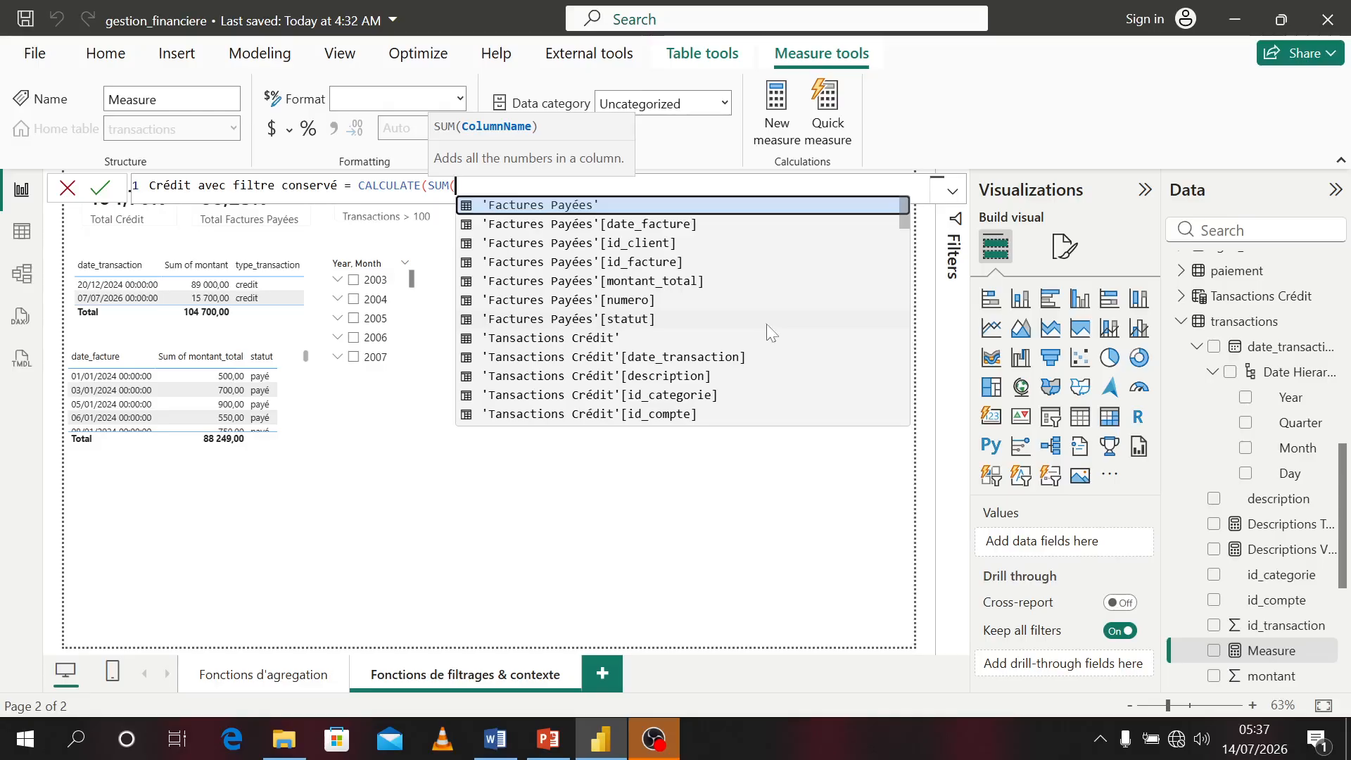
{"action": "type", "text": "mon"}
{"action": "key", "text": "Down"}
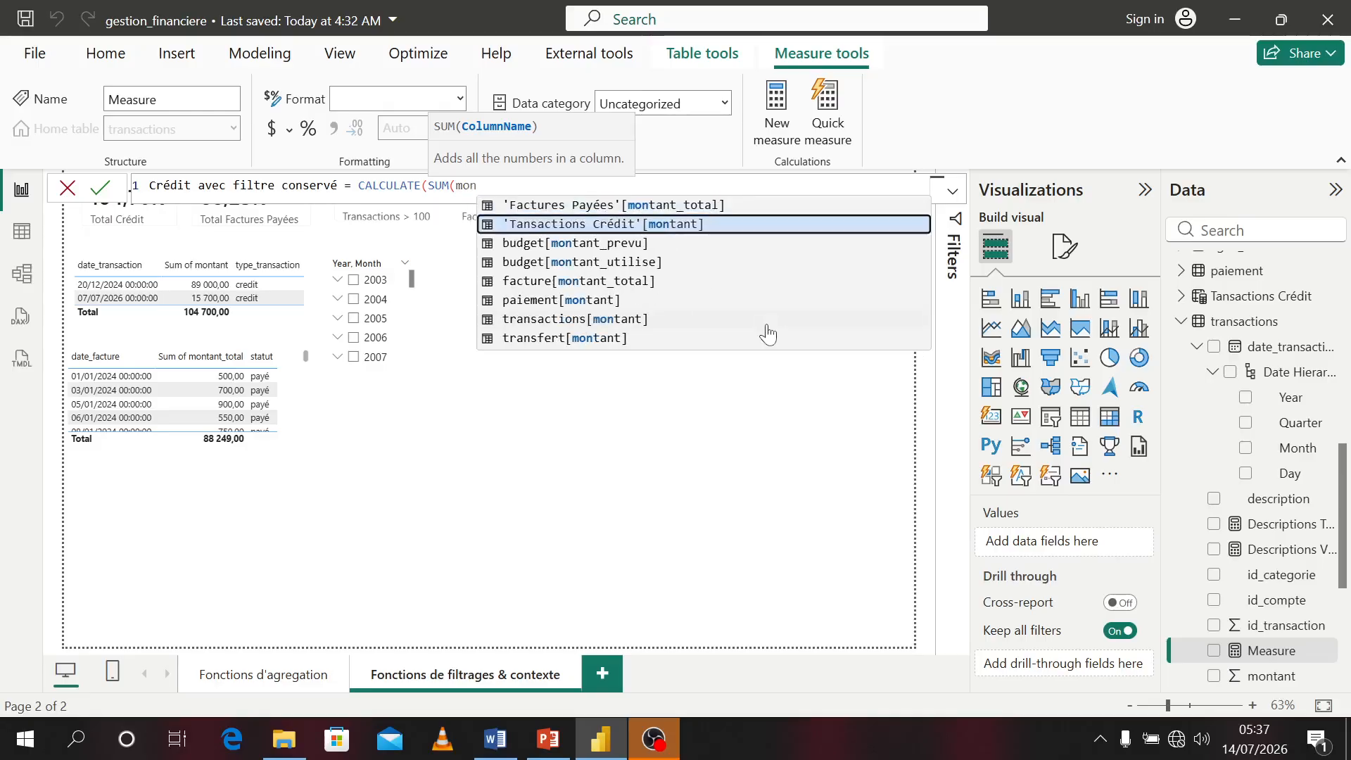
{"action": "key", "text": "Down"}
{"action": "key", "text": "Down"}
{"action": "key", "text": "Down"}
{"action": "key", "text": "Down"}
{"action": "key", "text": "Down"}
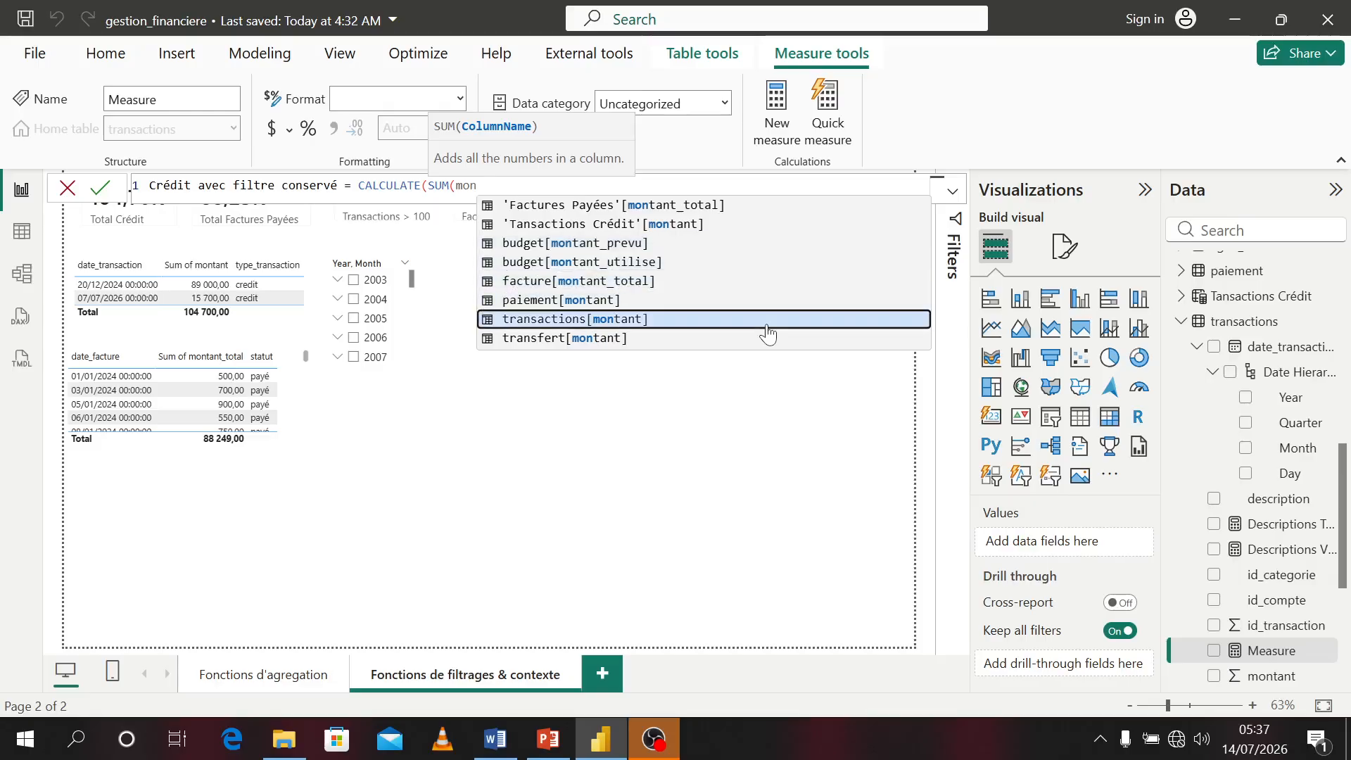
{"action": "key", "text": "Tab"}
{"action": "type", "text": "),"}
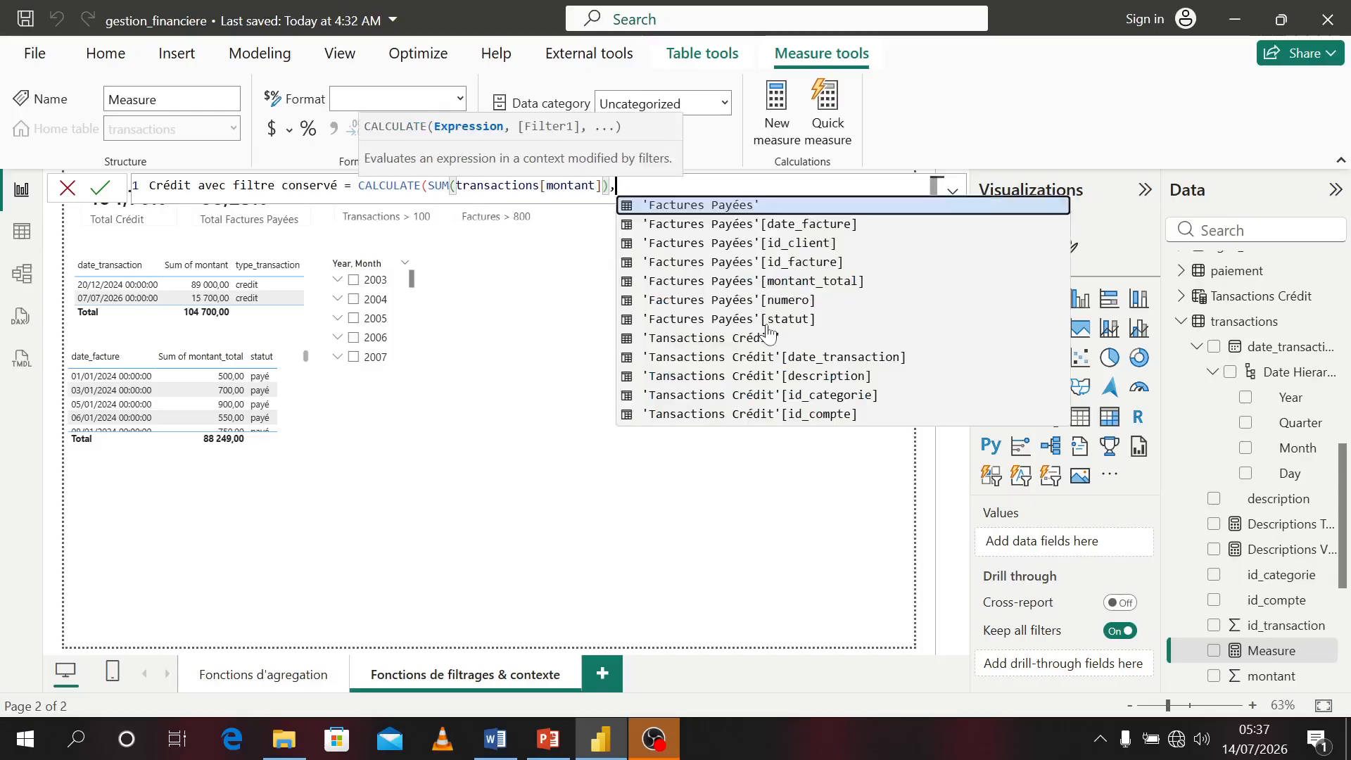
{"action": "key", "text": "BackSpace"}
{"action": "type", "text": ","}
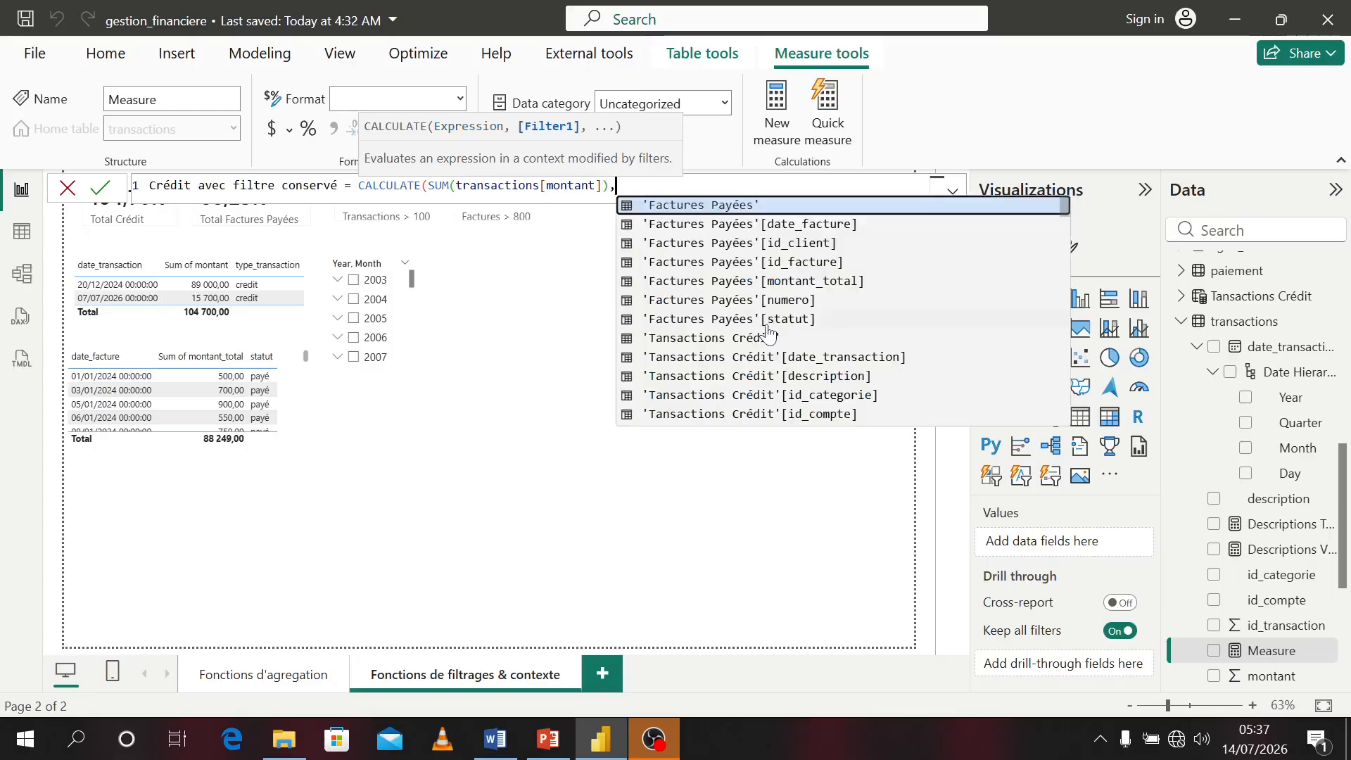
- Complete the measure with KEEPFILTERS(transactions[type_transaction] = "credit") as the filter argument and commit the formula
{"action": "type", "text": "kee"}
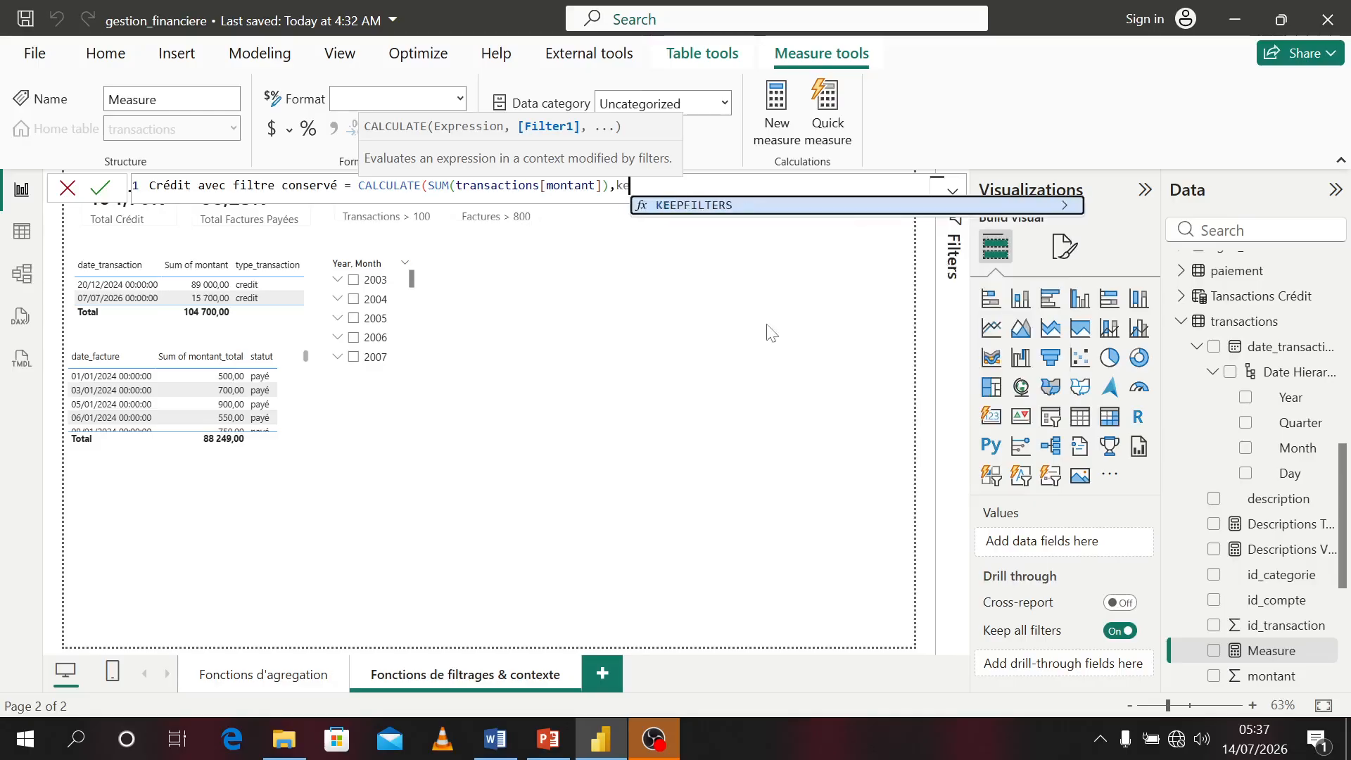
{"action": "key", "text": "Tab"}
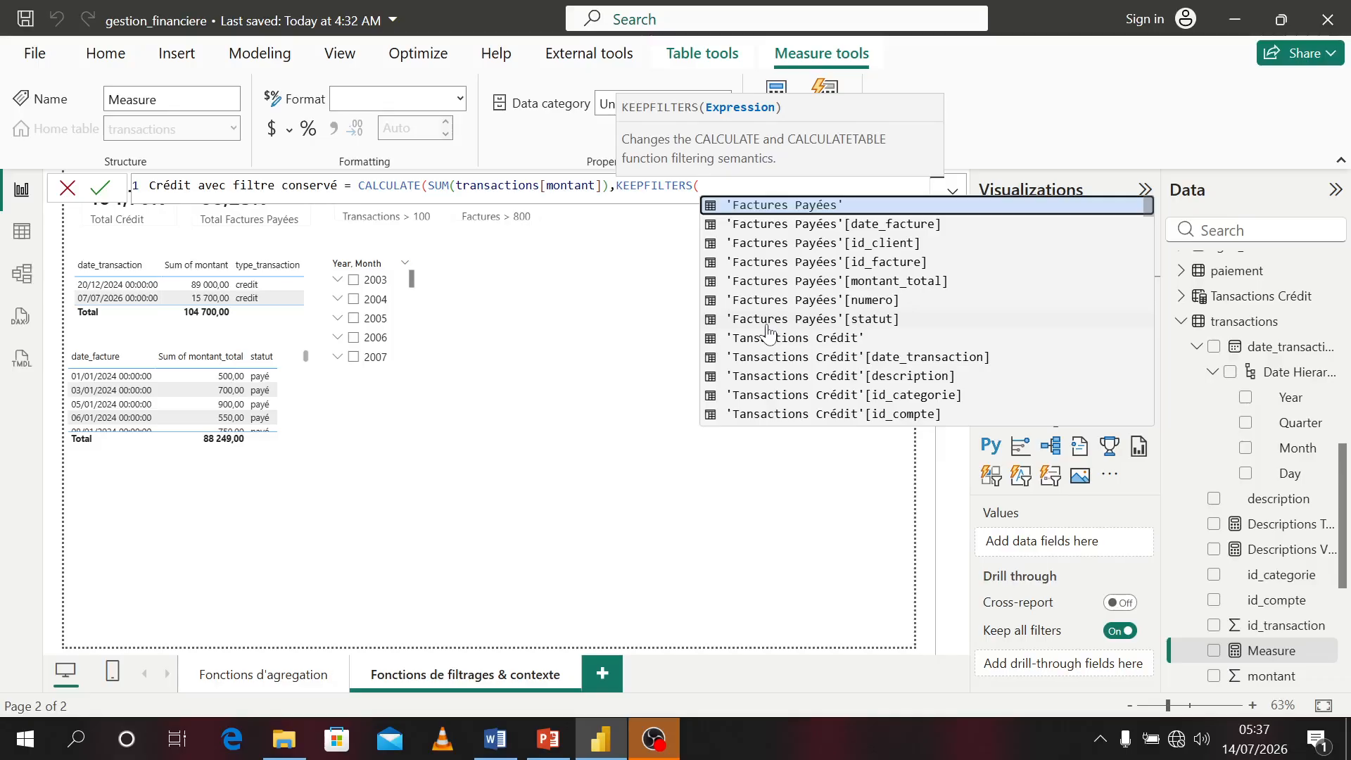
{"action": "type", "text": "type"}
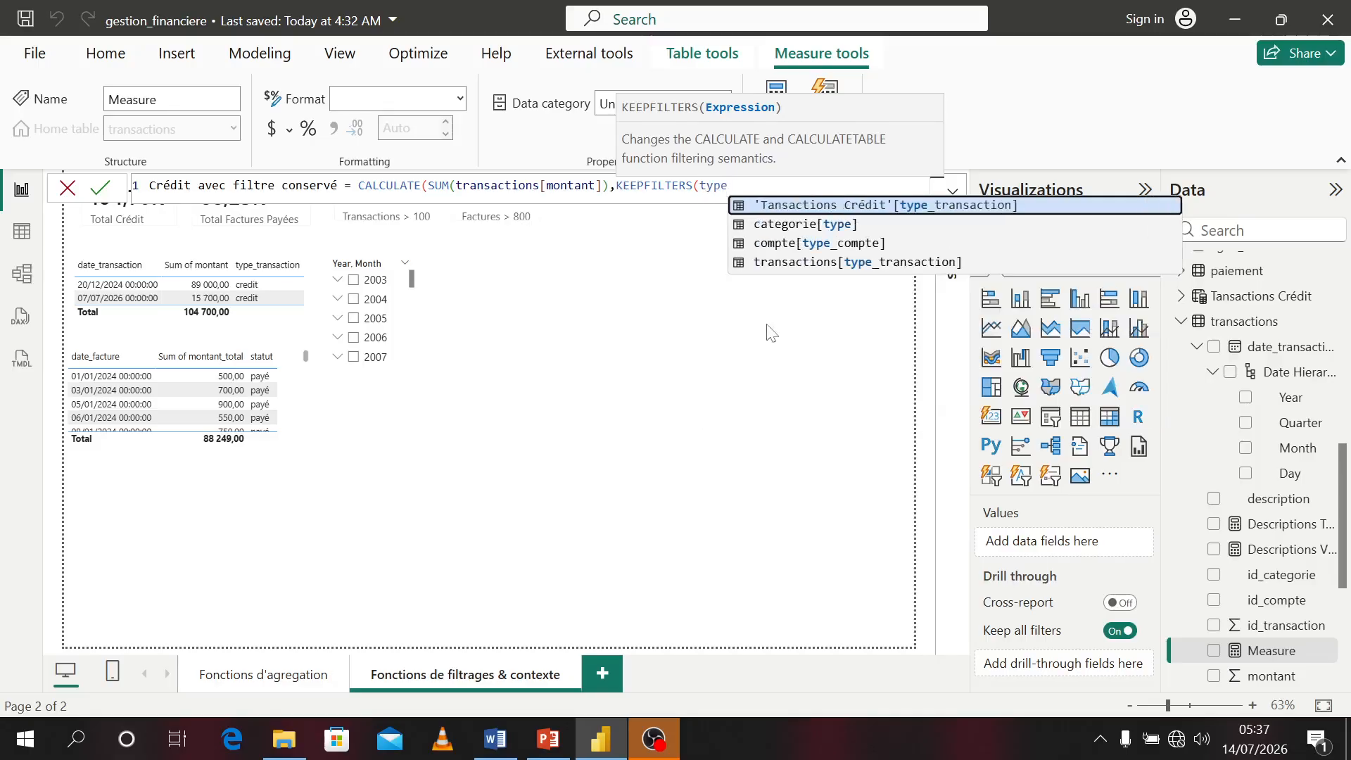
{"action": "key", "text": "Down"}
{"action": "key", "text": "Down"}
{"action": "key", "text": "Down"}
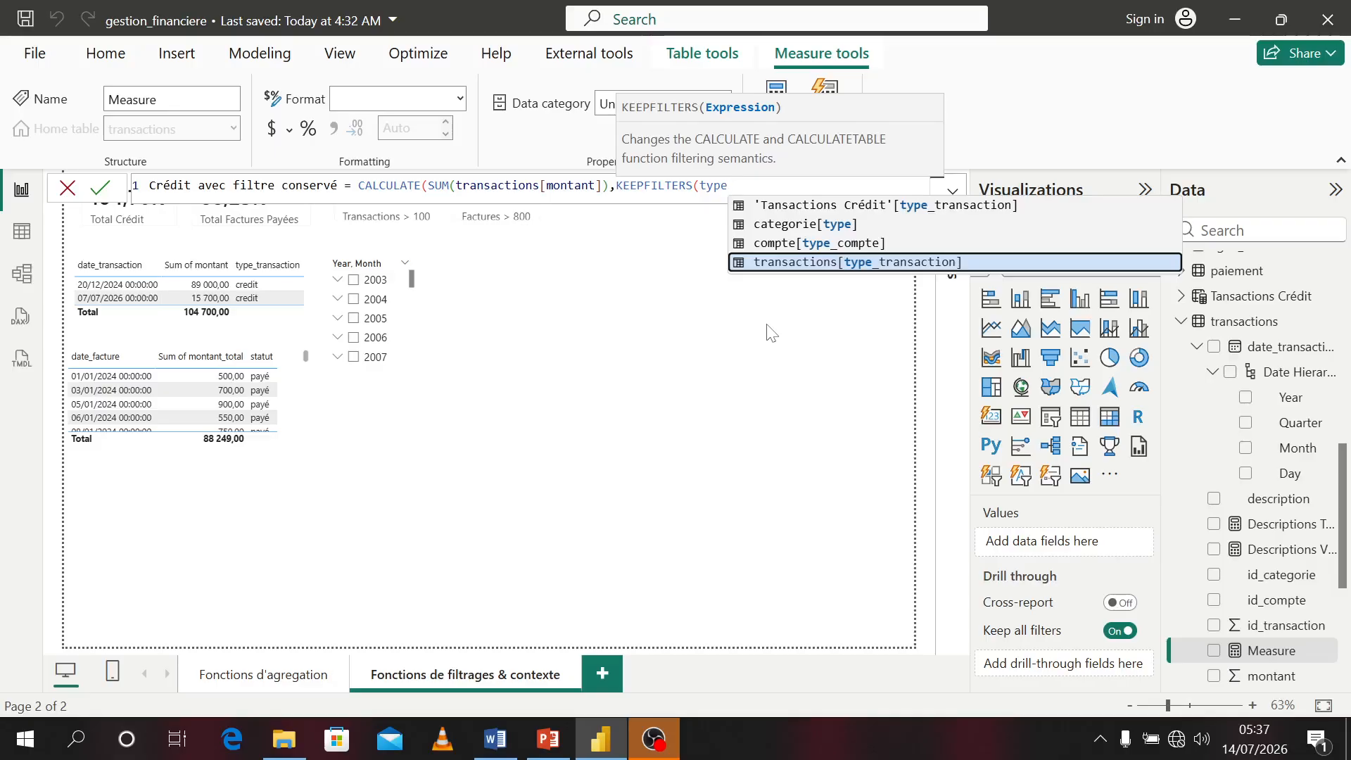
{"action": "key", "text": "Tab"}
{"action": "type", "text": "= \"credit\""}
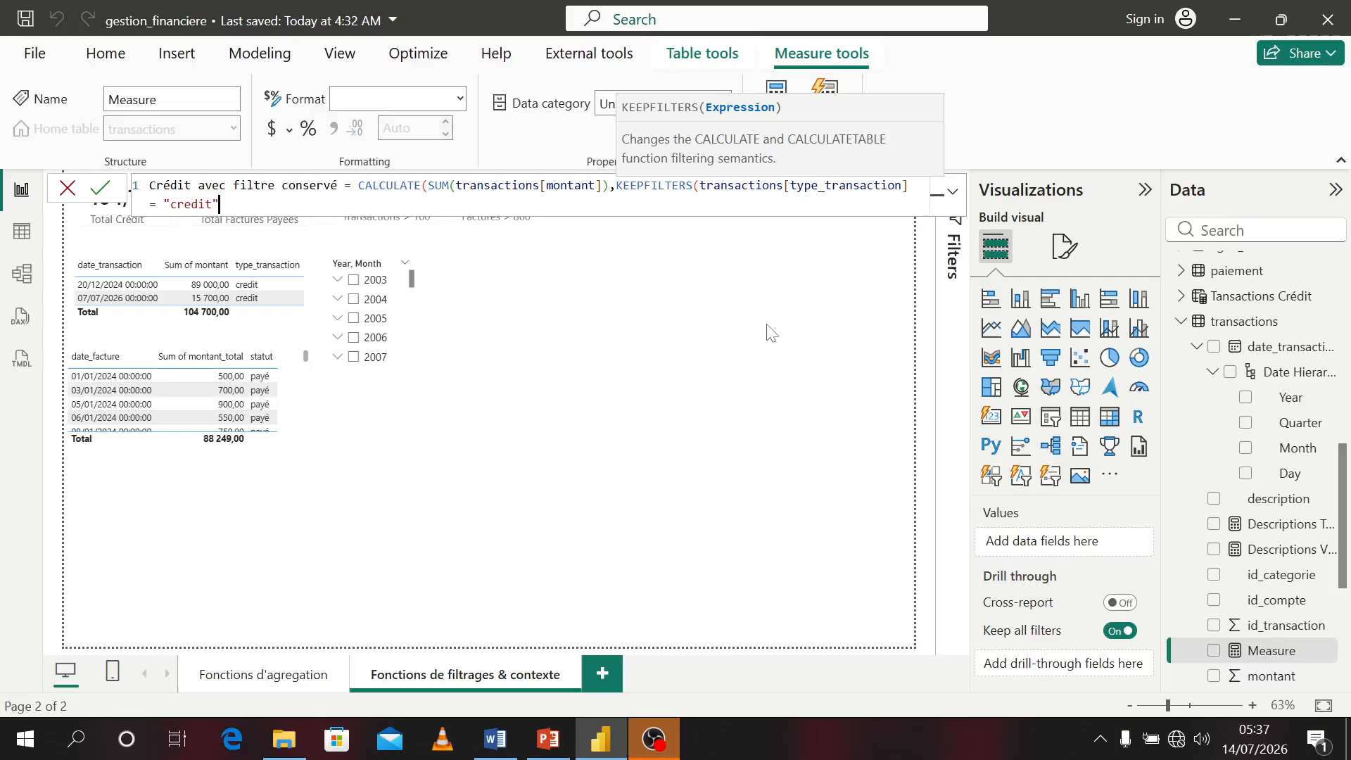
{"action": "type", "text": "))"}
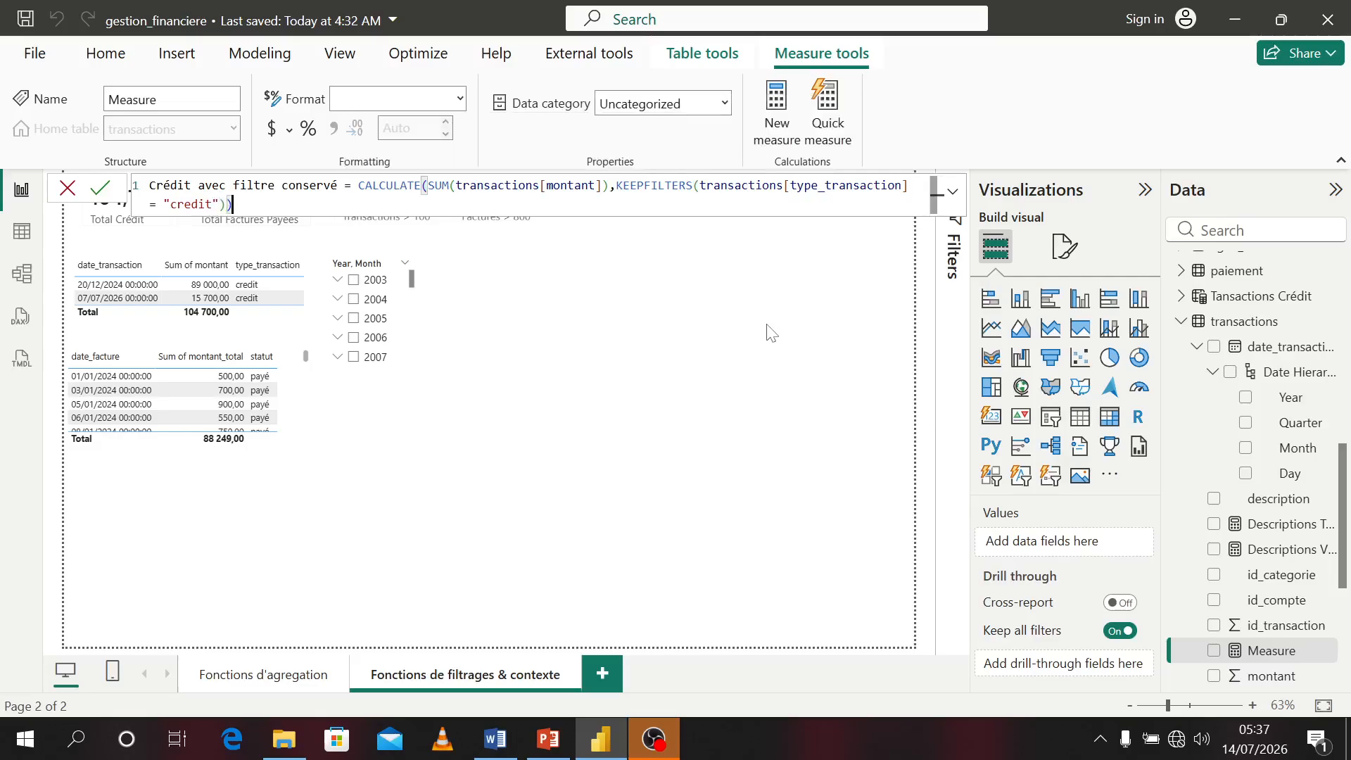
{"action": "key", "text": "Return"}
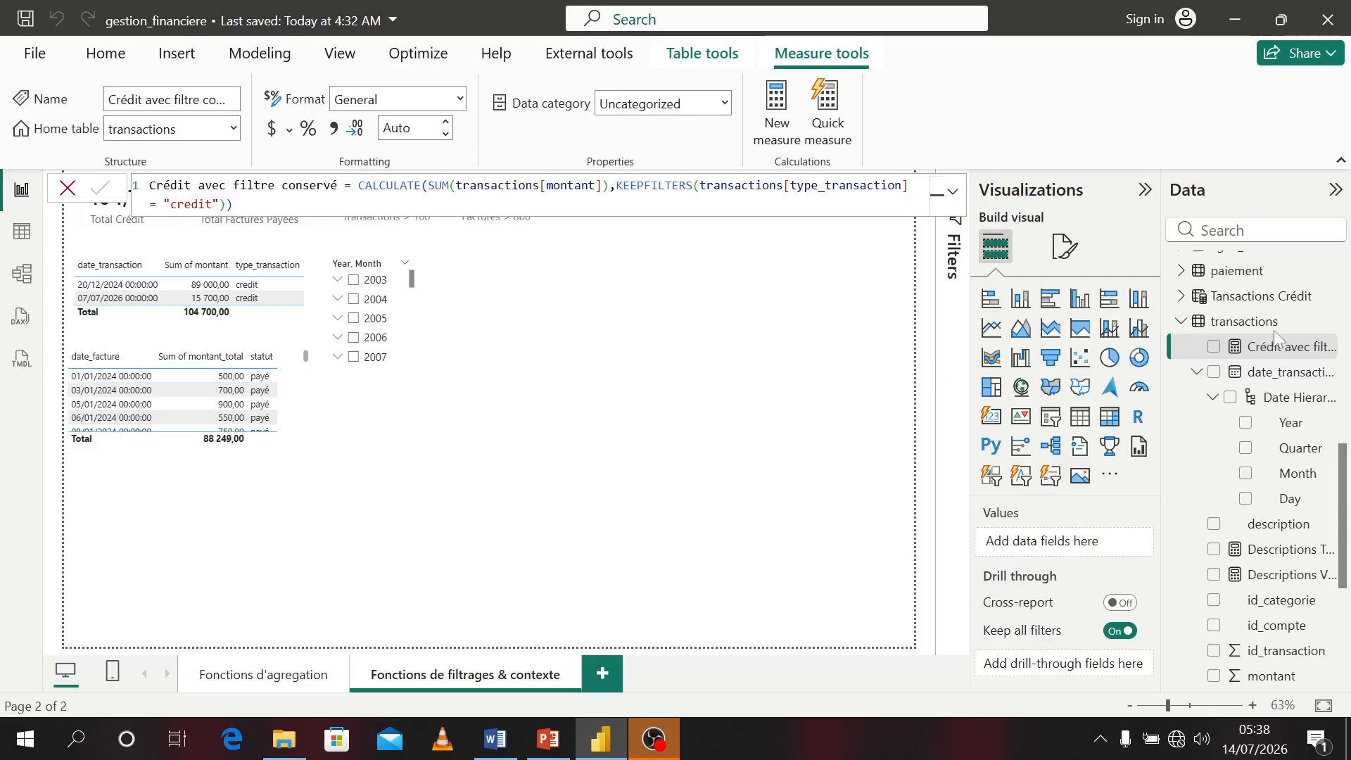
- Show the Crédit avec filtre conservé measure as a card, shrunk and placed beside the Factures > 800 card
{"action": "left_click", "coordinate": [1219, 357]}
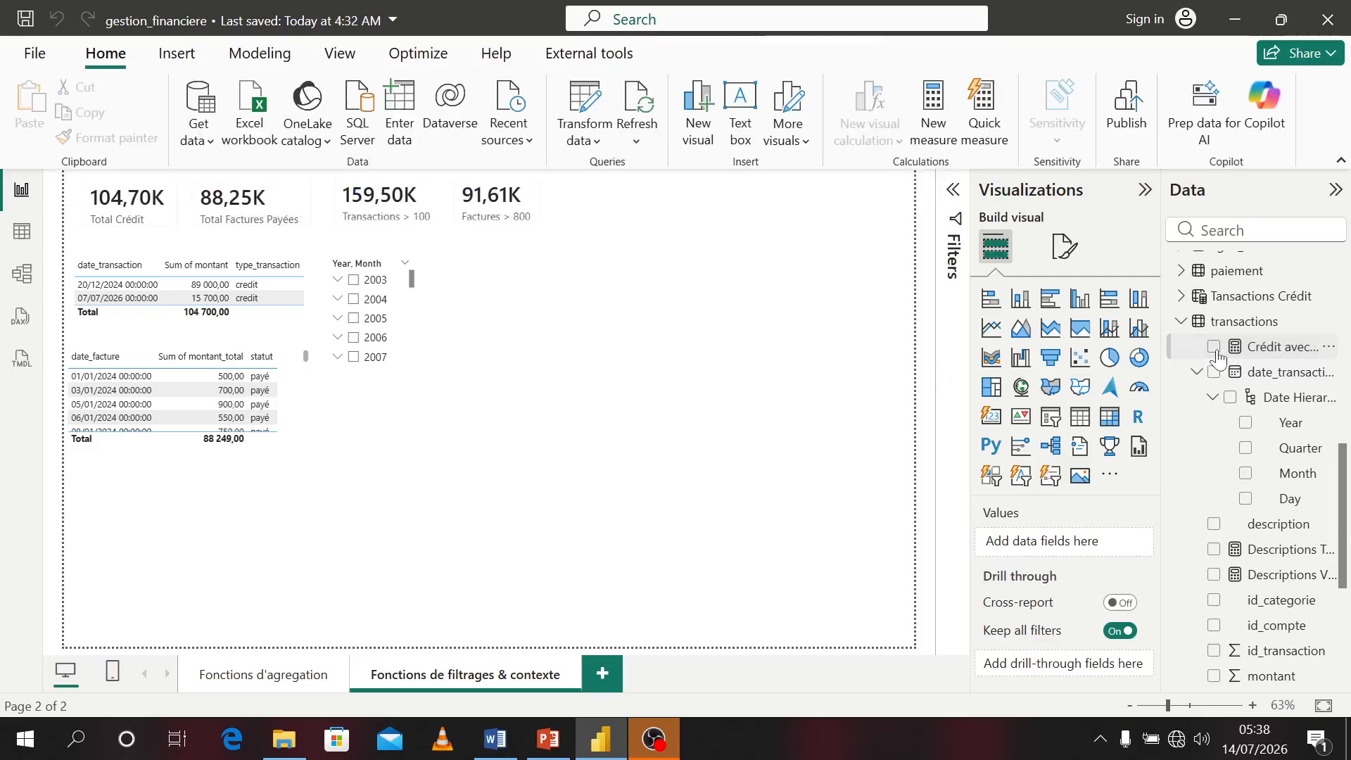
{"action": "left_click", "coordinate": [1215, 348]}
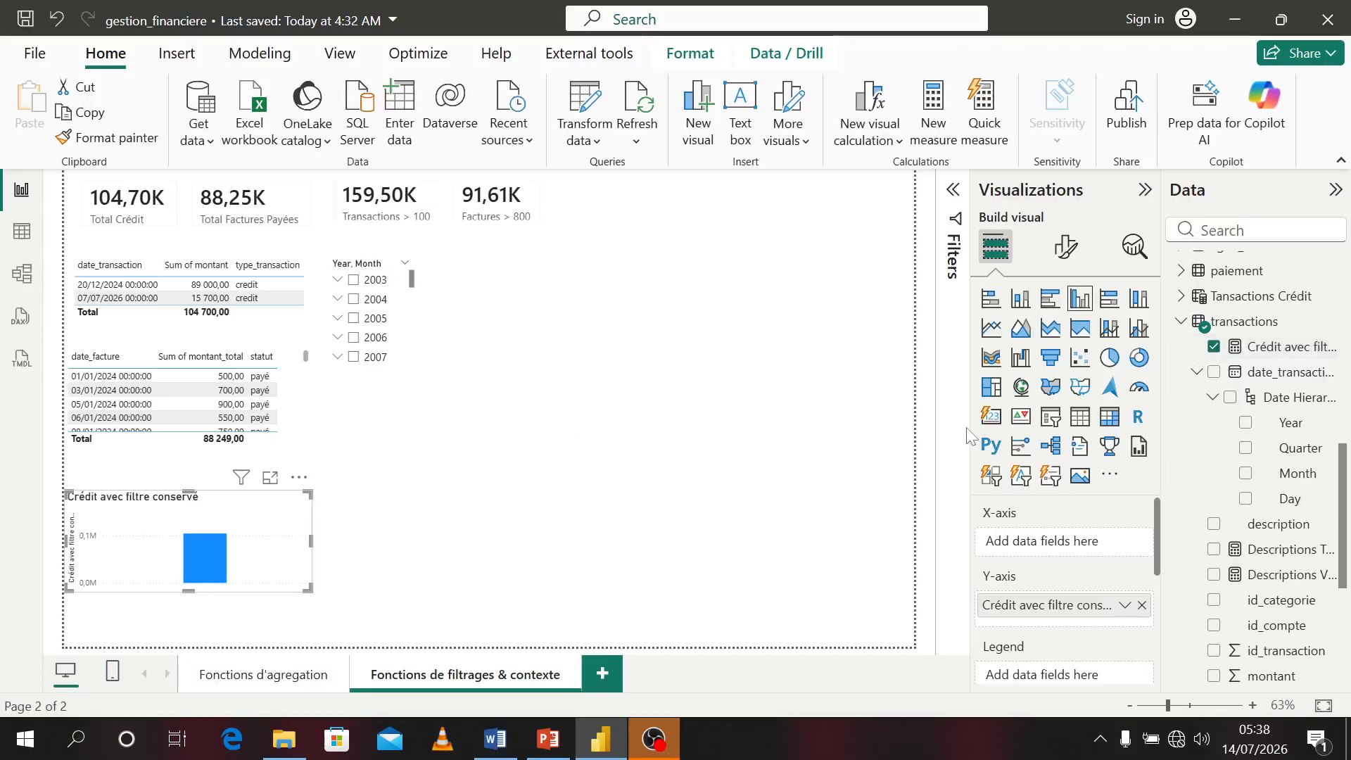
{"action": "left_click", "coordinate": [992, 389]}
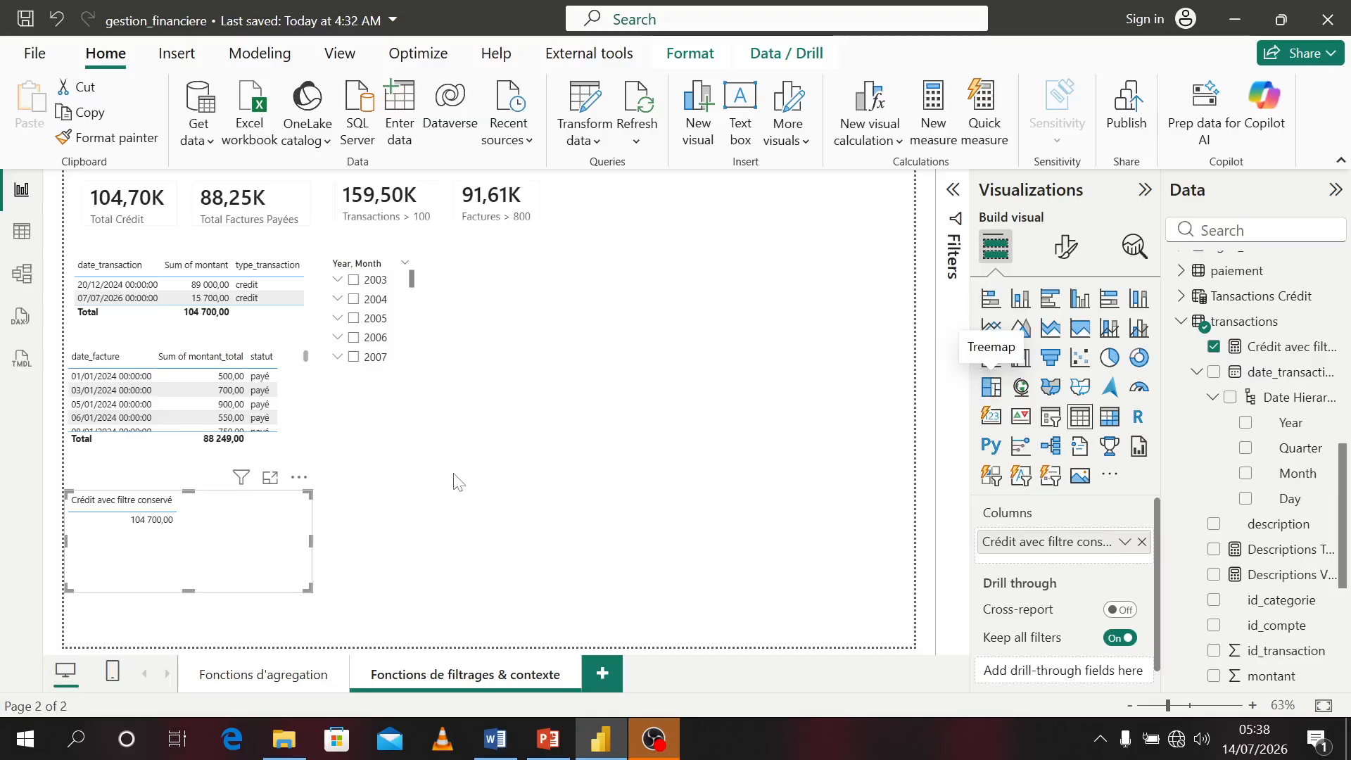
{"action": "left_click", "coordinate": [992, 416]}
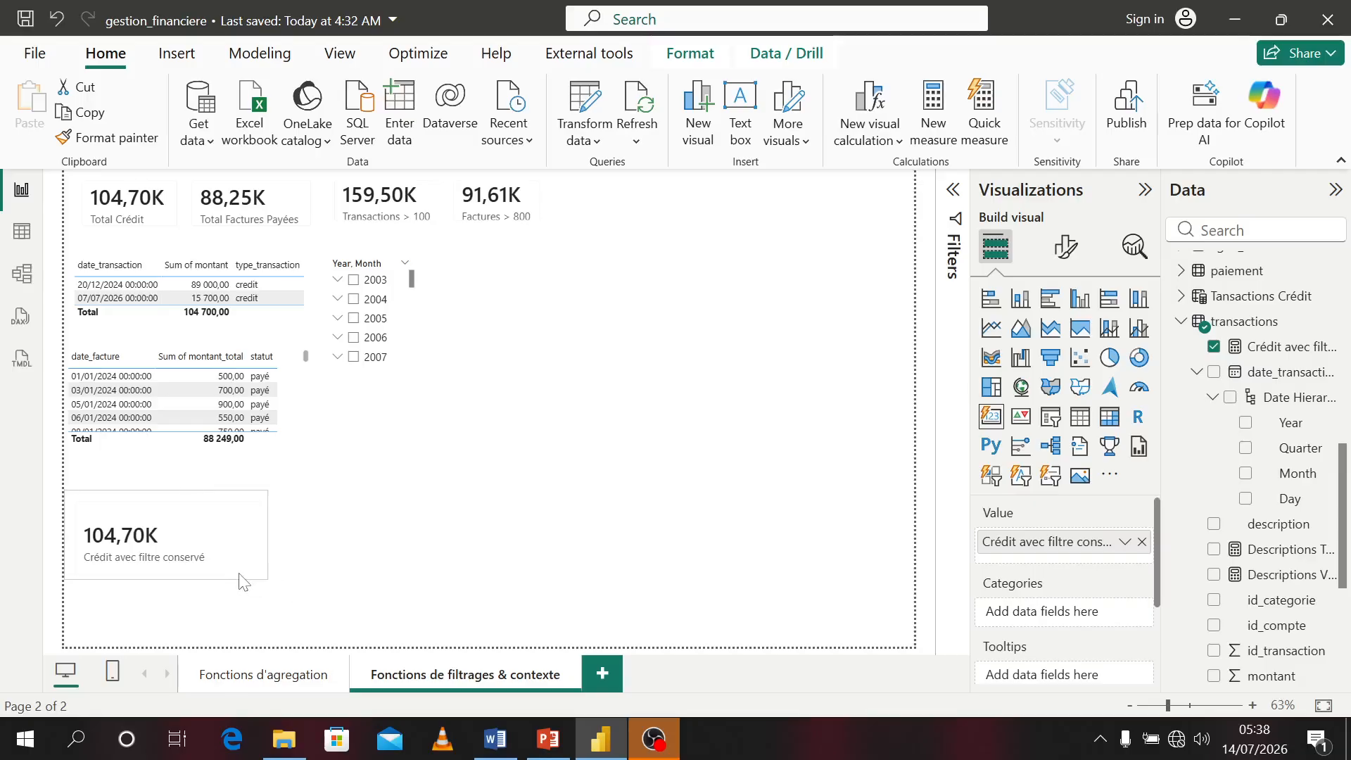
{"action": "left_click_drag", "start_coordinate": [254, 531], "coordinate": [703, 210]}
{"action": "left_click_drag", "start_coordinate": [629, 241], "coordinate": [629, 231]}
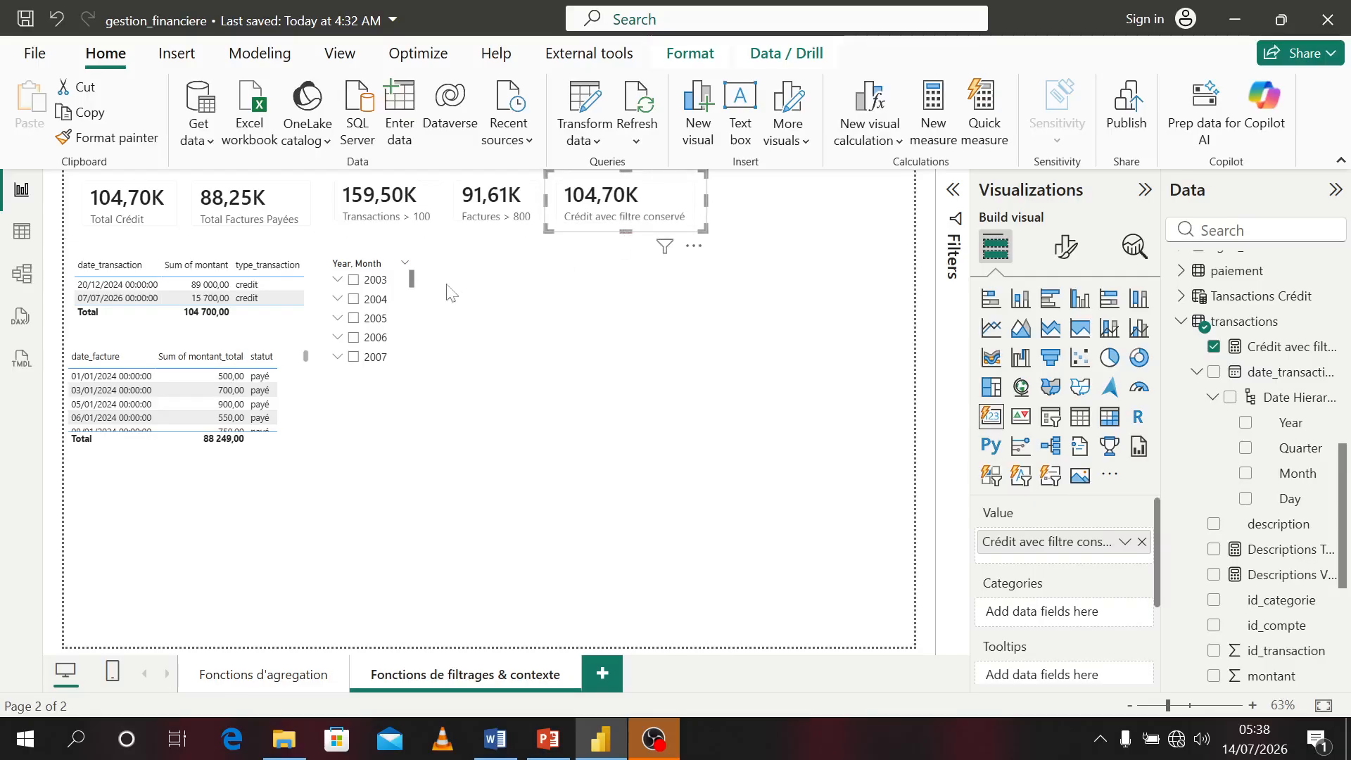
- Try the date slicer beneath the Crédit avec filtre conservé card, filtering the page by 2026, 2025 and 2024 in turn
{"action": "left_click_drag", "start_coordinate": [421, 325], "coordinate": [669, 359]}
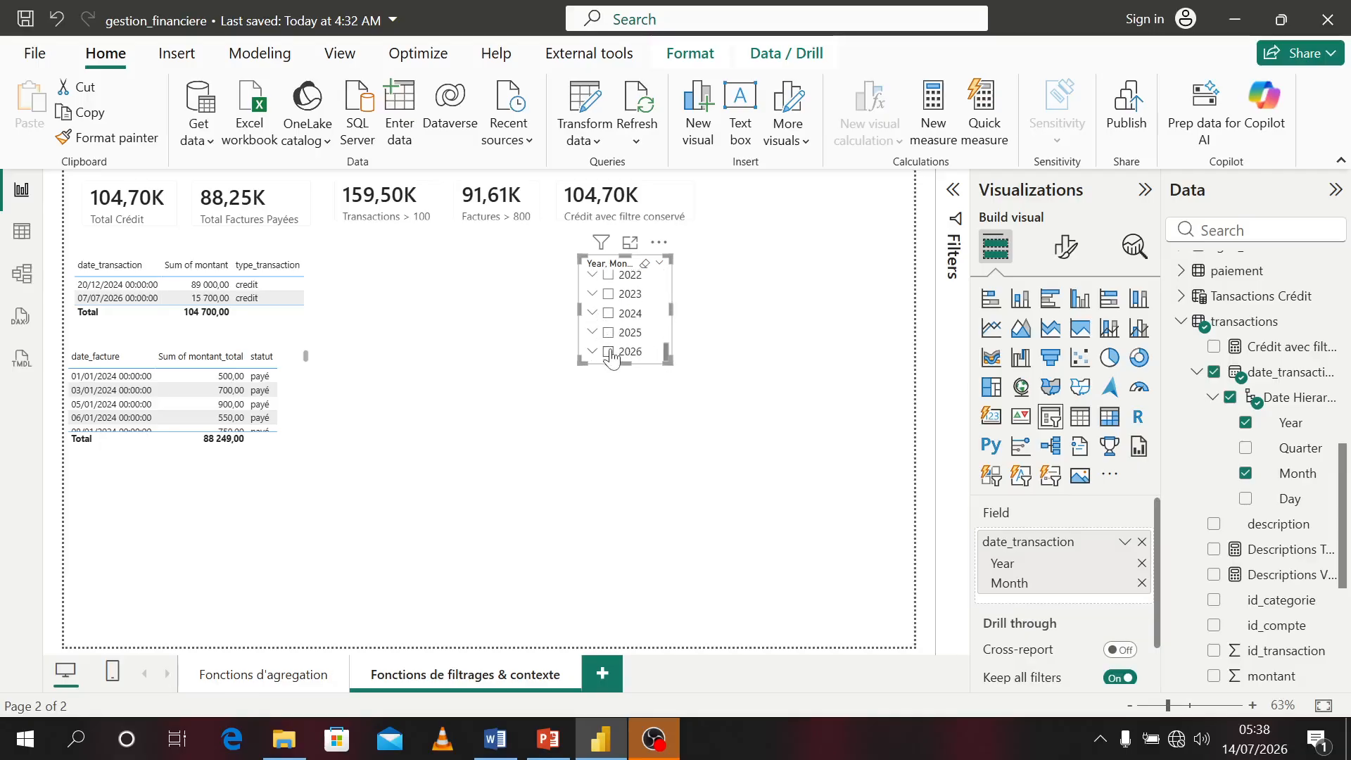
{"action": "left_click", "coordinate": [610, 352]}
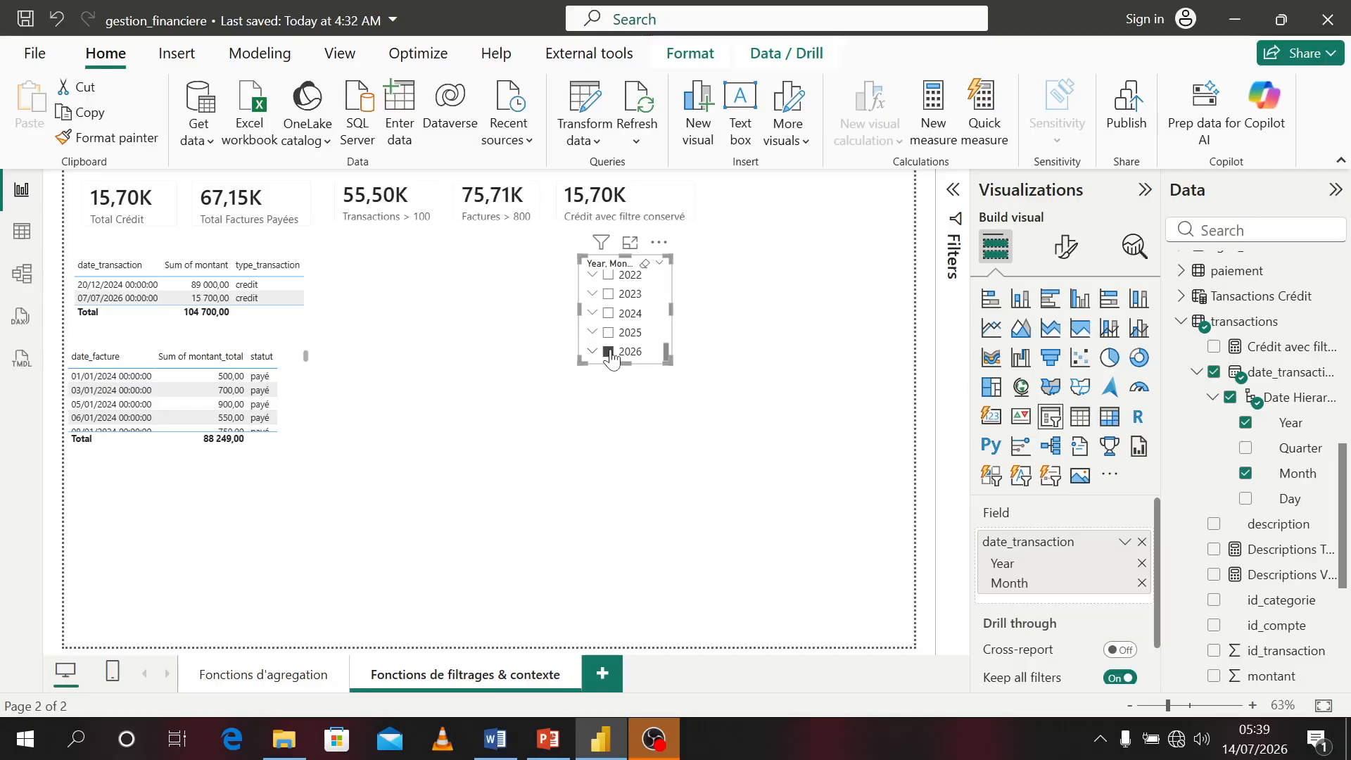
{"action": "left_click", "coordinate": [610, 333]}
{"action": "left_click", "coordinate": [609, 314]}
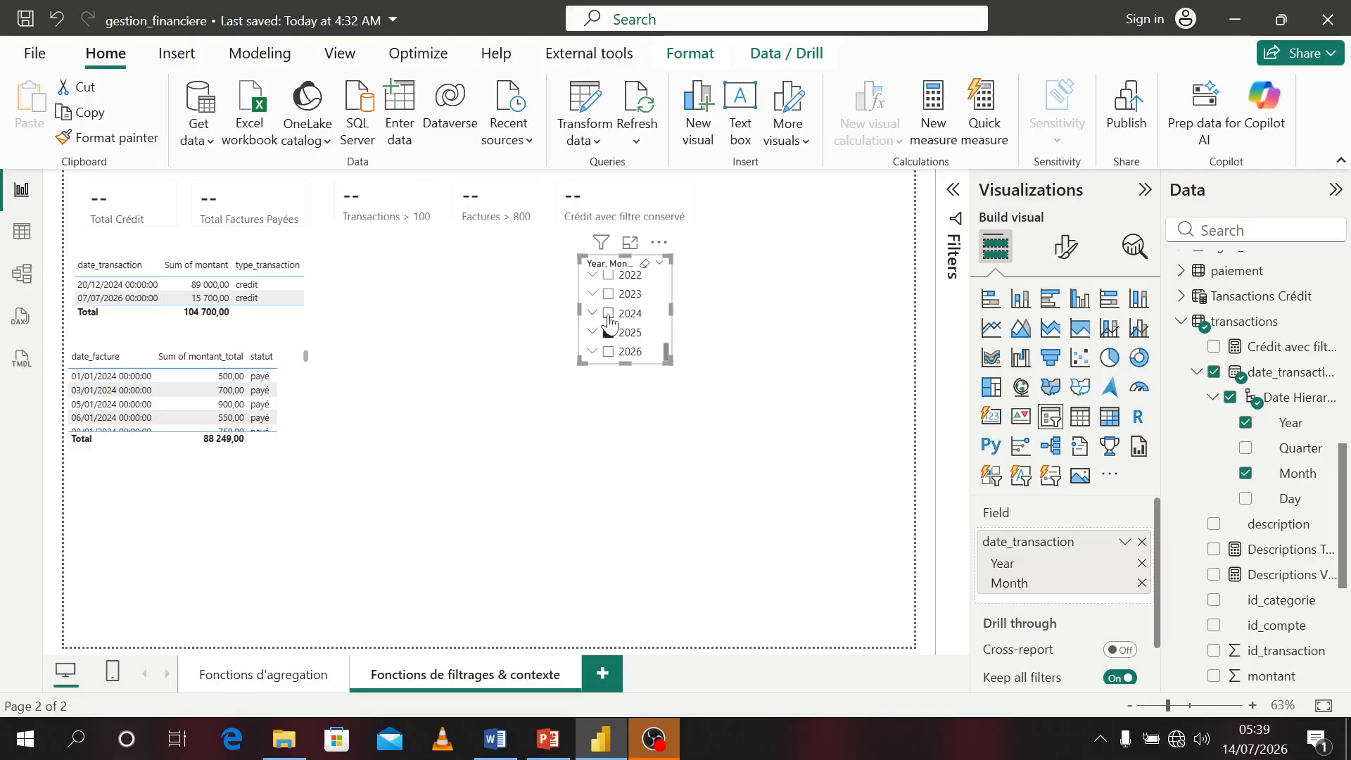
- Filter the page by 2026 and move the date slicer back beside the credit transactions table
{"action": "left_click", "coordinate": [619, 356]}
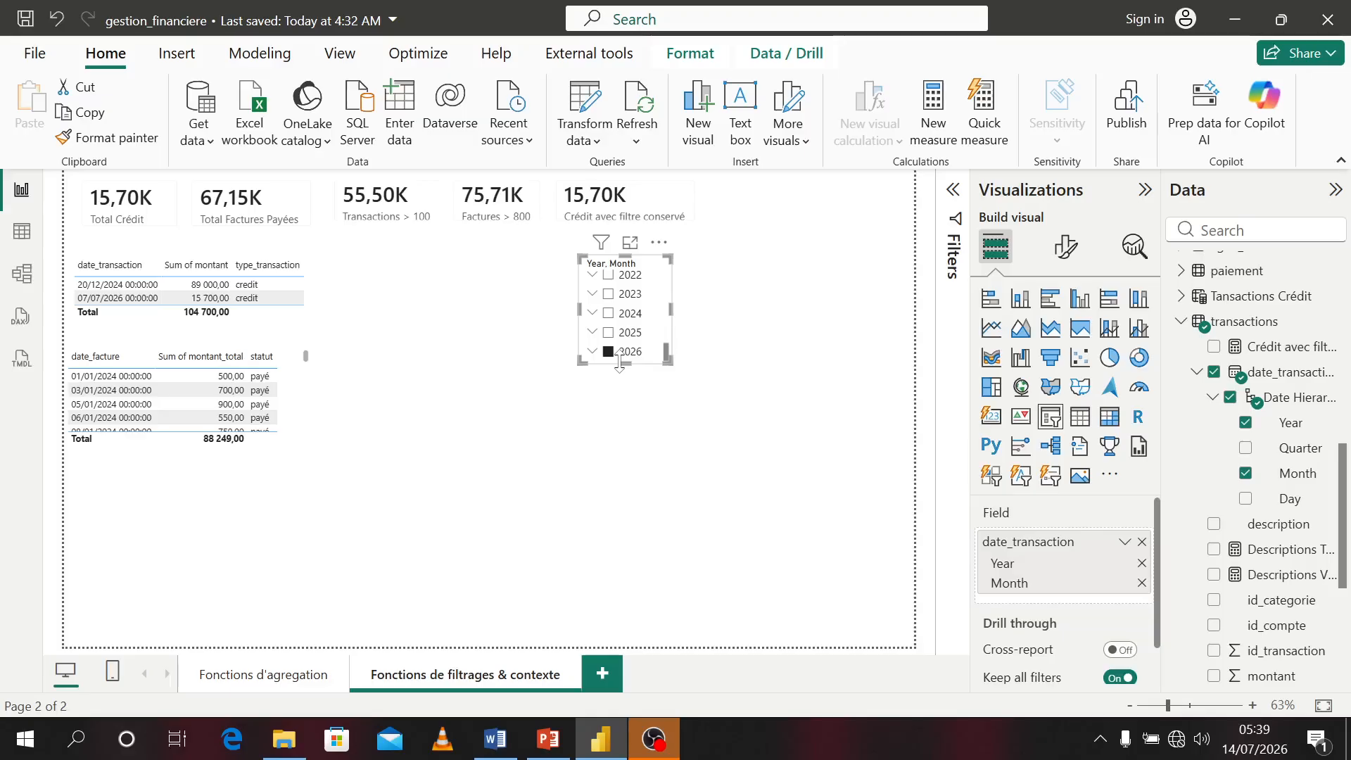
{"action": "left_click_drag", "start_coordinate": [660, 311], "coordinate": [402, 308]}
{"action": "left_click", "coordinate": [734, 323]}
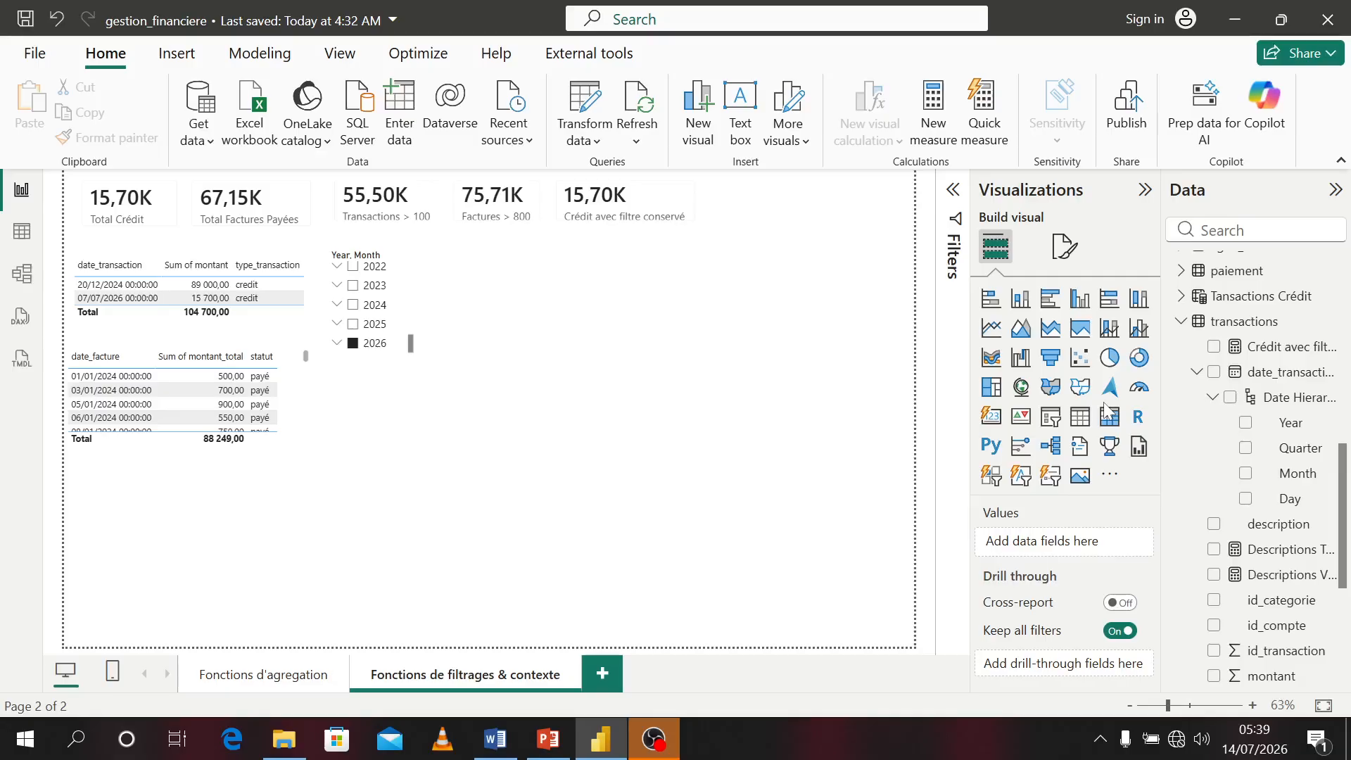
- Create a measure in the facture table named Factures Payées Filtrées and begin its formula with CALCULATE
{"action": "scroll", "coordinate": [1254, 365], "scroll_direction": "up", "scroll_amount": 2}
{"action": "scroll", "coordinate": [1255, 365], "scroll_direction": "up", "scroll_amount": 6}
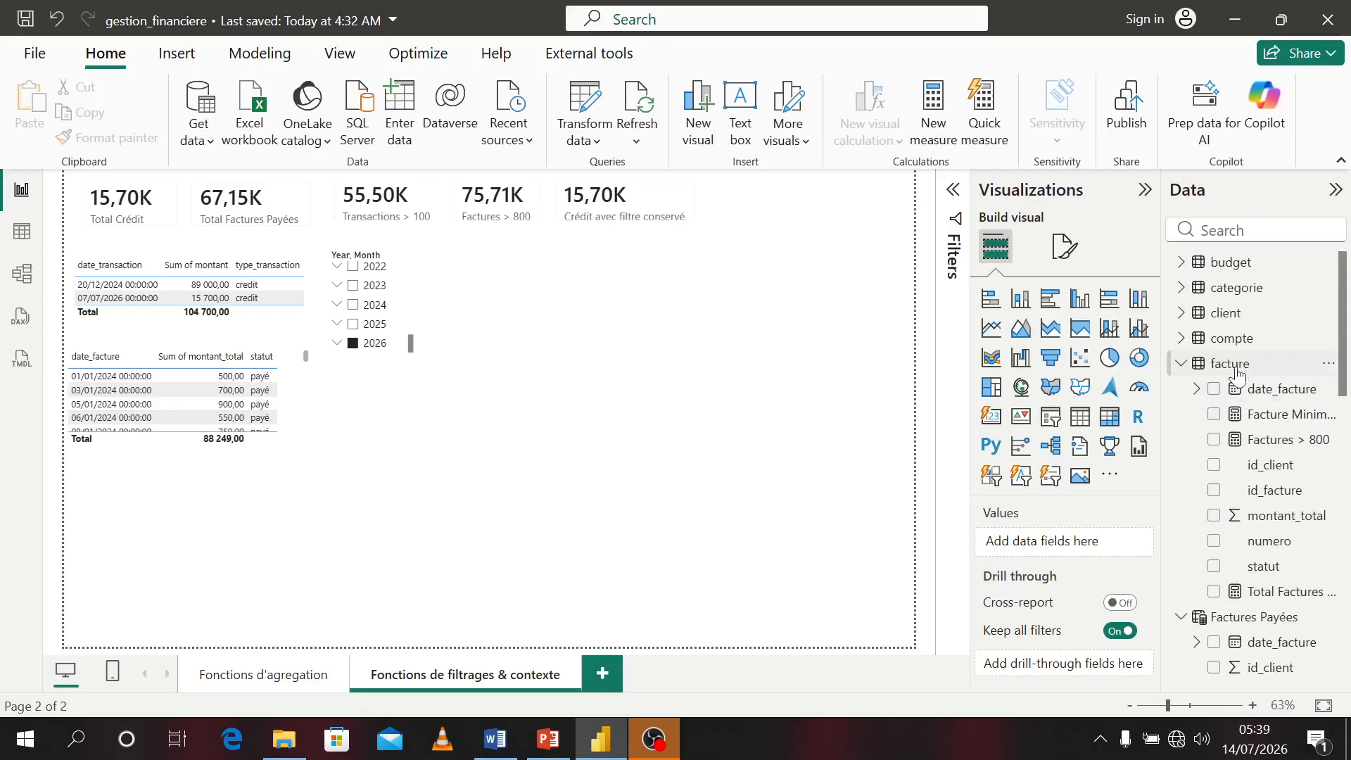
{"action": "right_click", "coordinate": [1238, 375]}
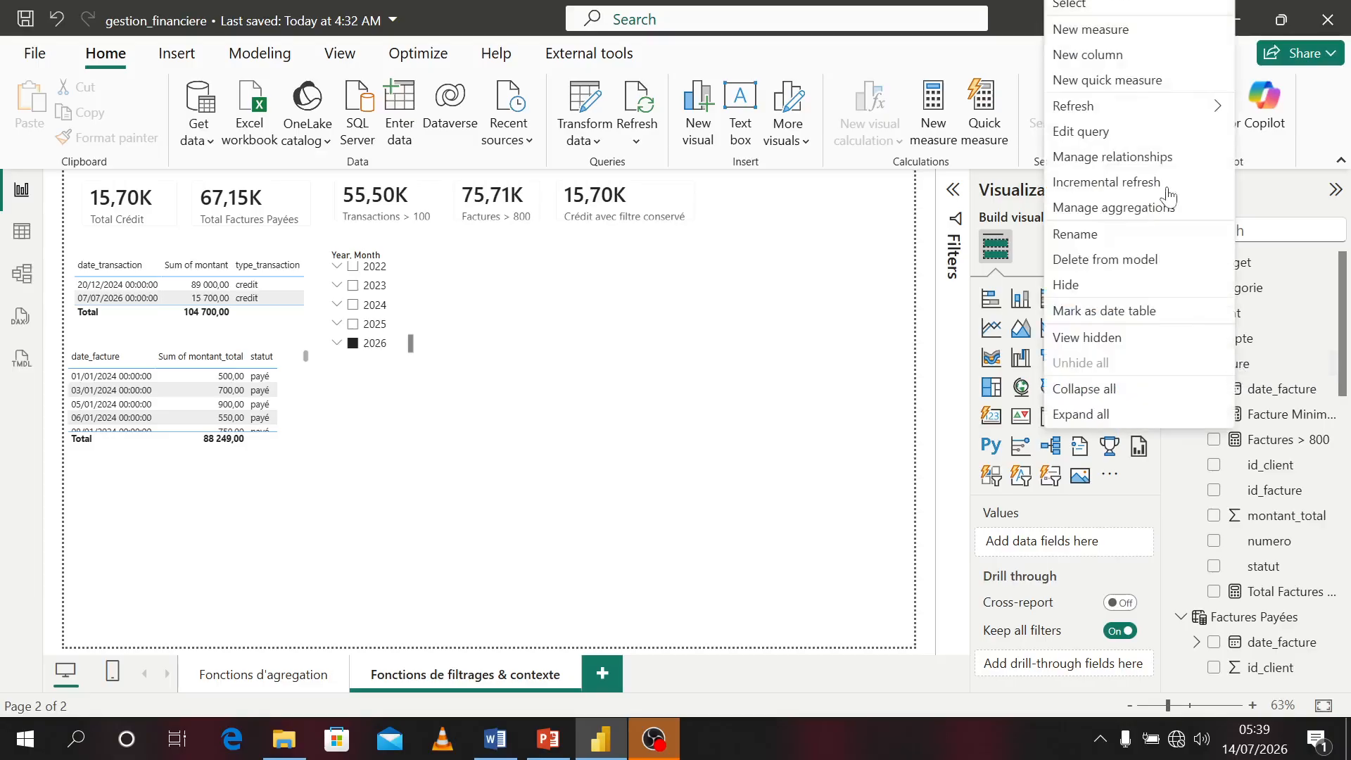
{"action": "left_click", "coordinate": [1075, 30]}
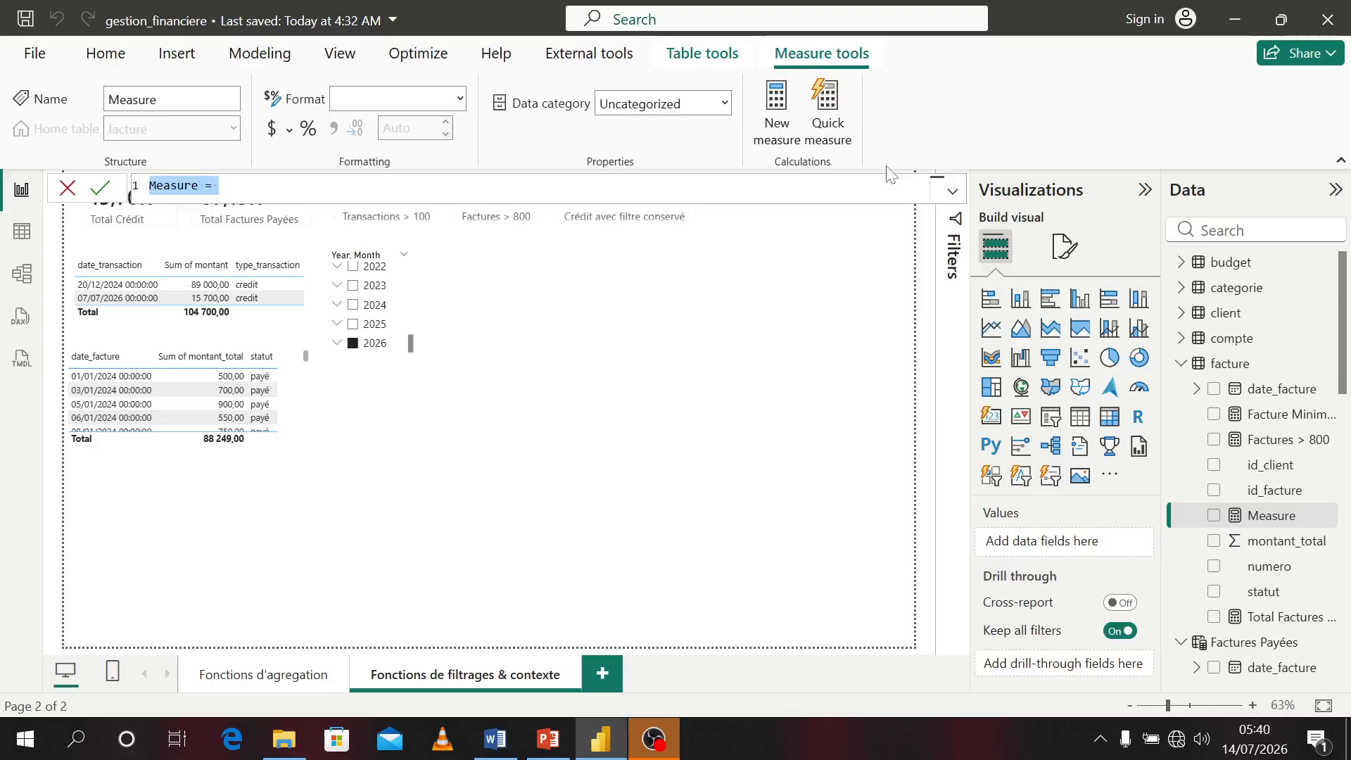
{"action": "type", "text": "Facture"}
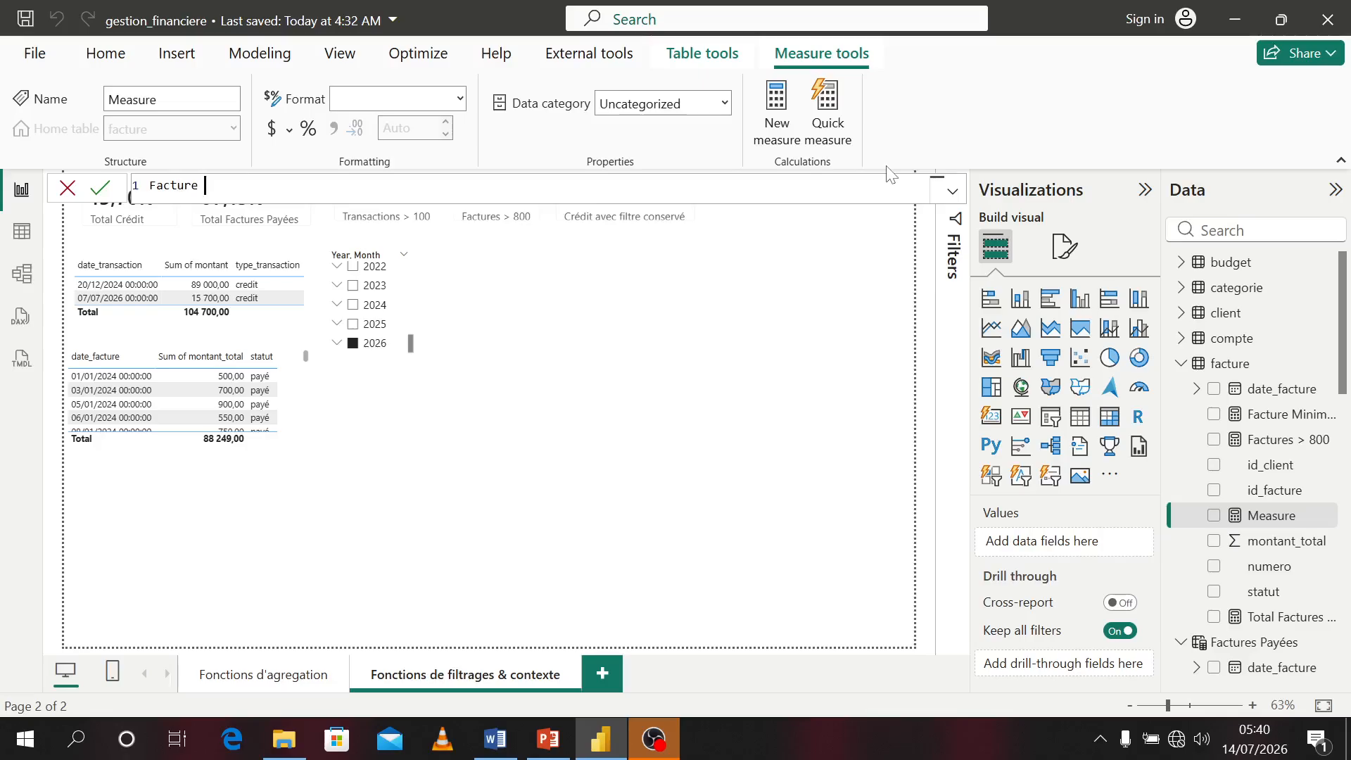
{"action": "key", "text": "BackSpace"}
{"action": "type", "text": "s pa"}
{"action": "key", "text": "BackSpace"}
{"action": "type", "text": "ayées Filtrées = CALCULATE("}
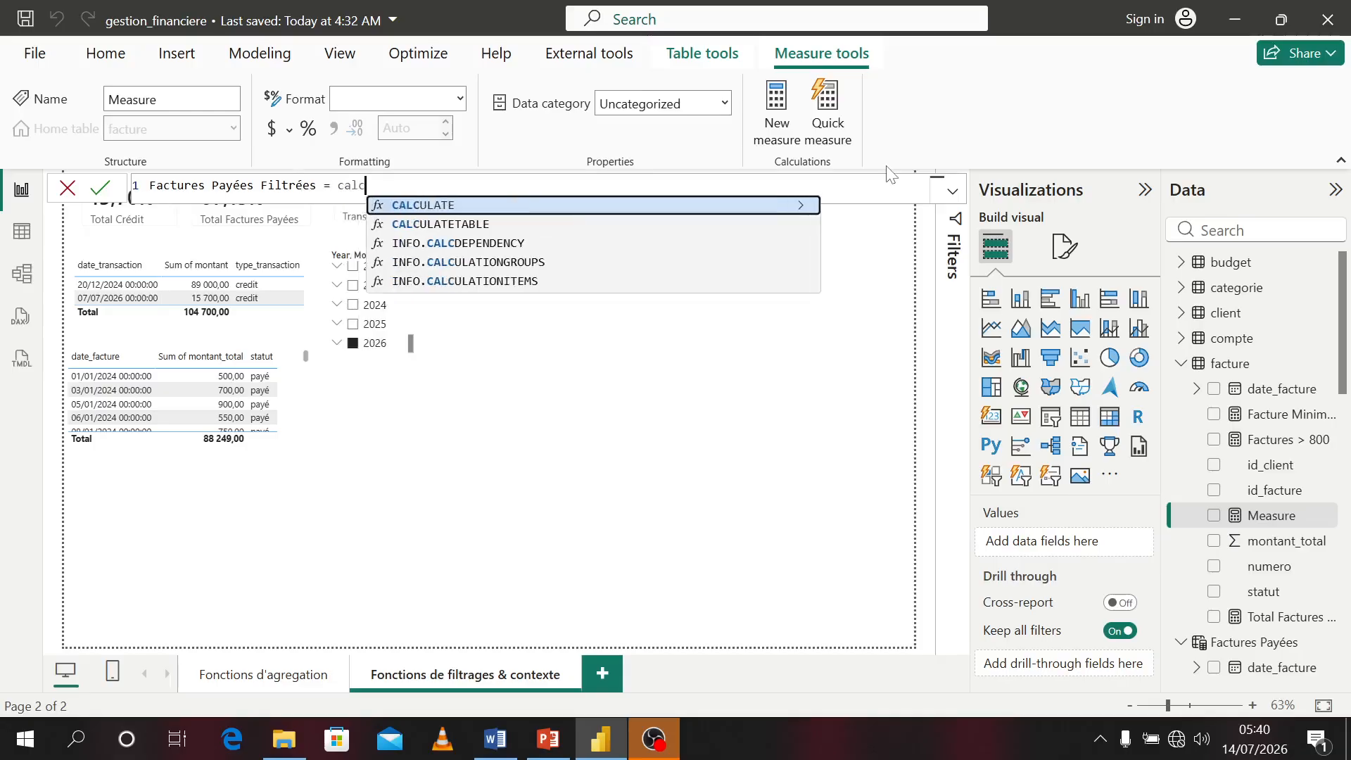
- Enter SUM of facture[montant_total] as the expression inside CALCULATE
{"action": "type", "text": "sul"}
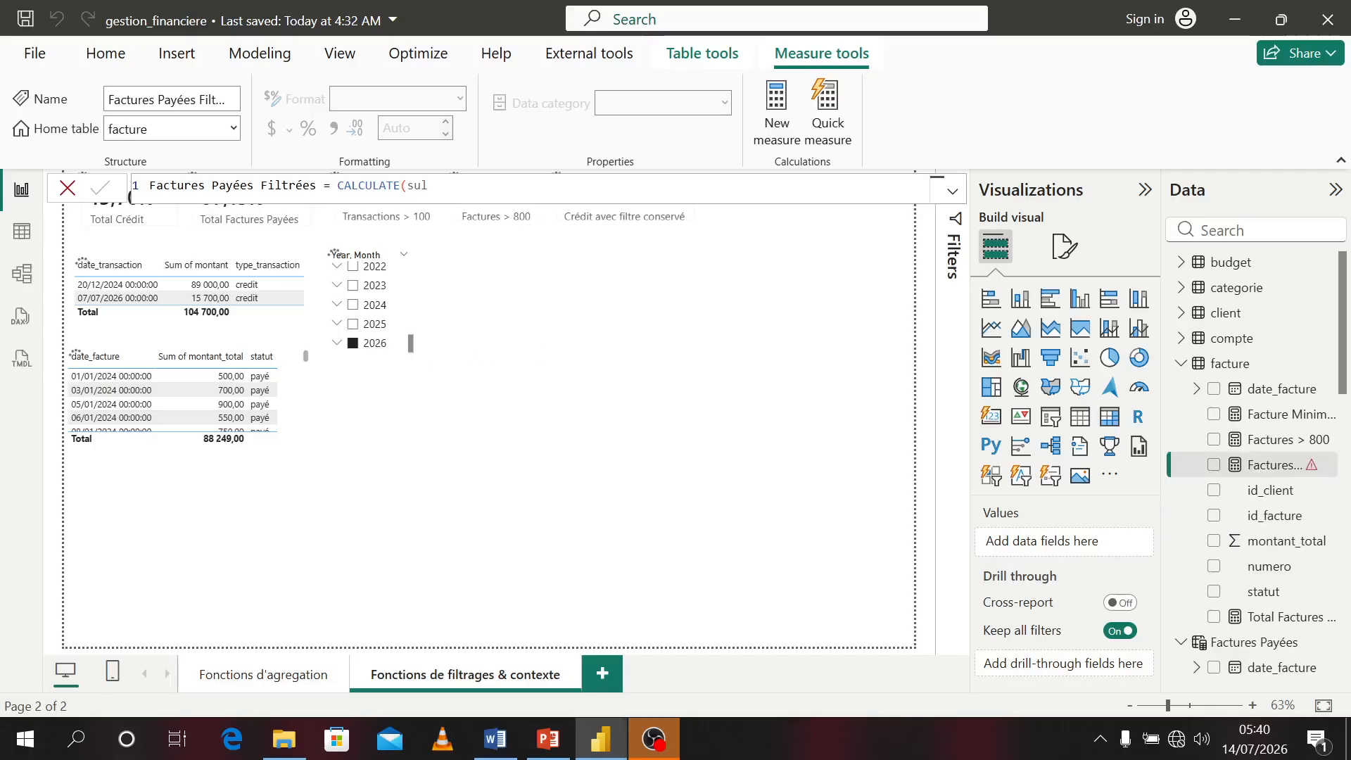
{"action": "double_click", "coordinate": [443, 187]}
{"action": "key", "text": "Return"}
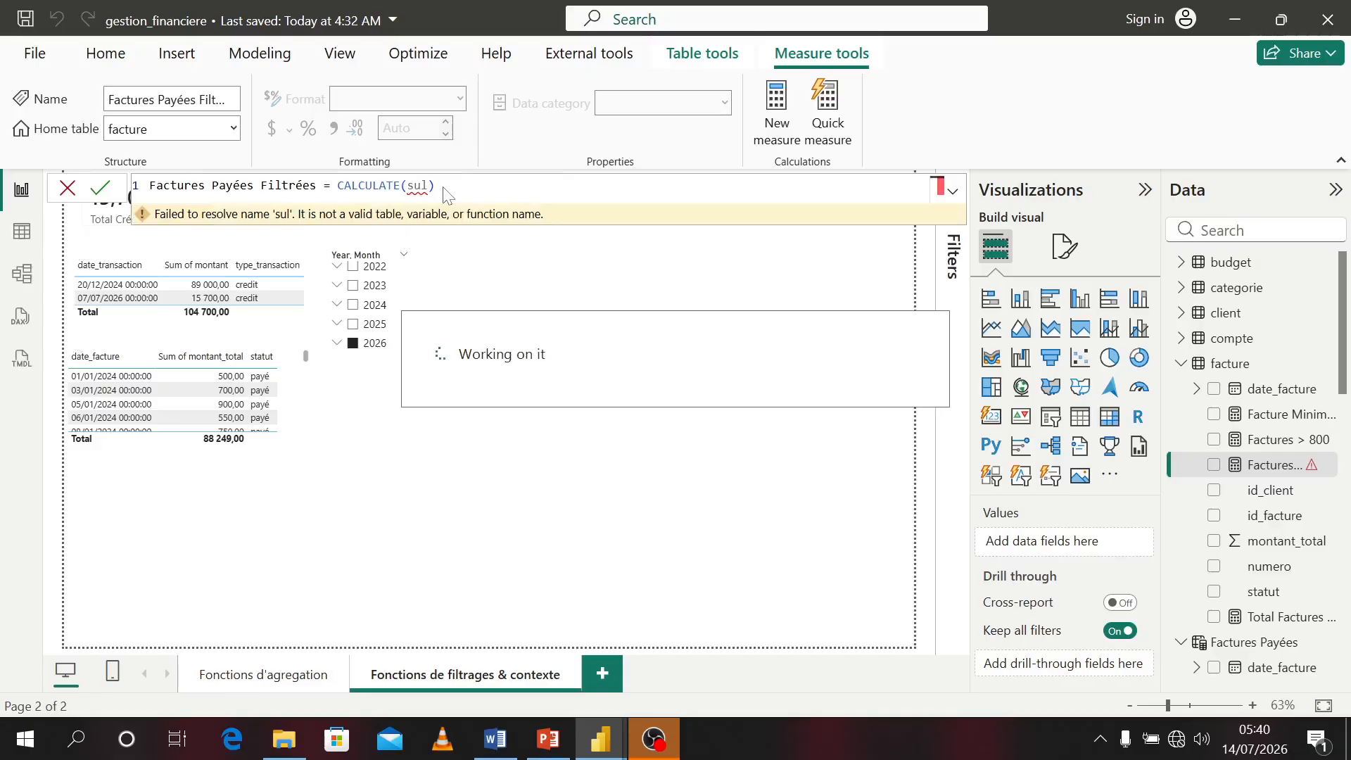
{"action": "left_click", "coordinate": [428, 186]}
{"action": "key", "text": "BackSpace"}
{"action": "key", "text": "BackSpace"}
{"action": "type", "text": "m"}
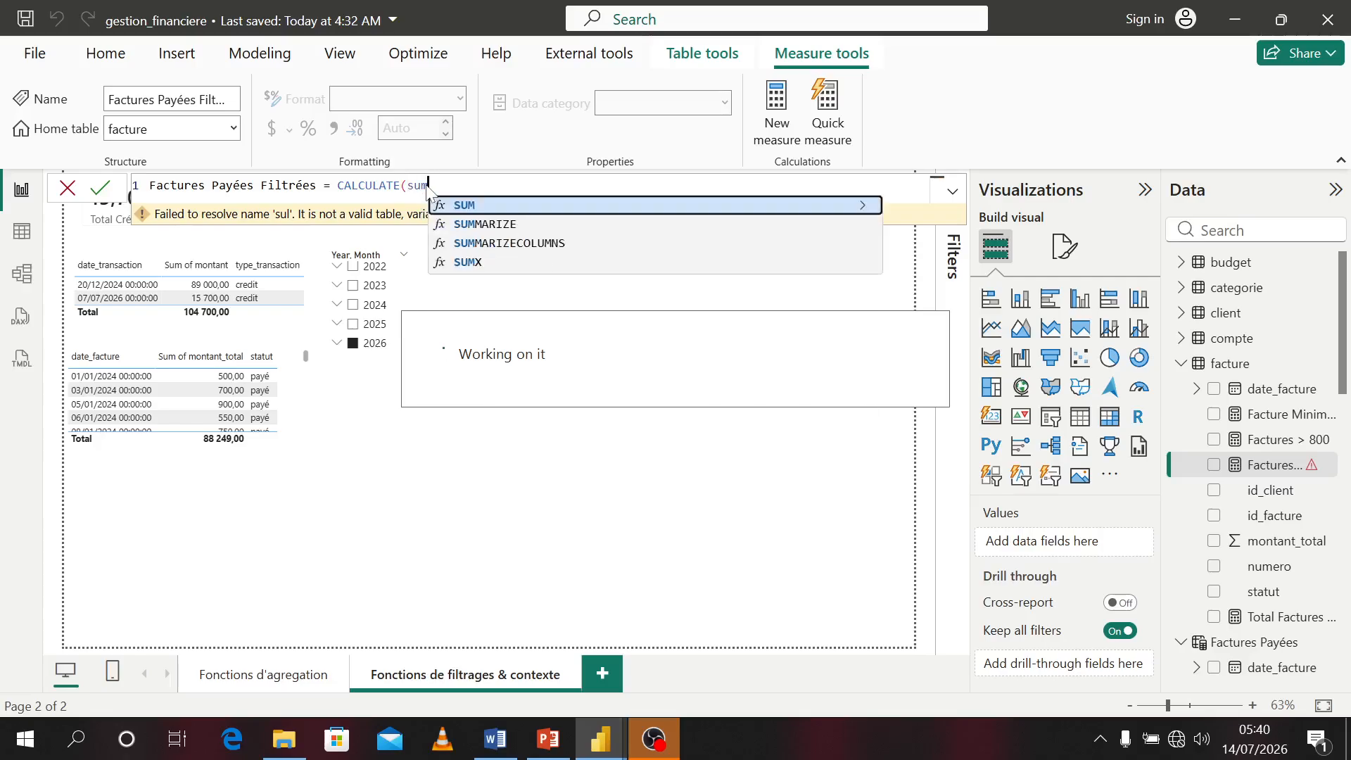
{"action": "key", "text": "Tab"}
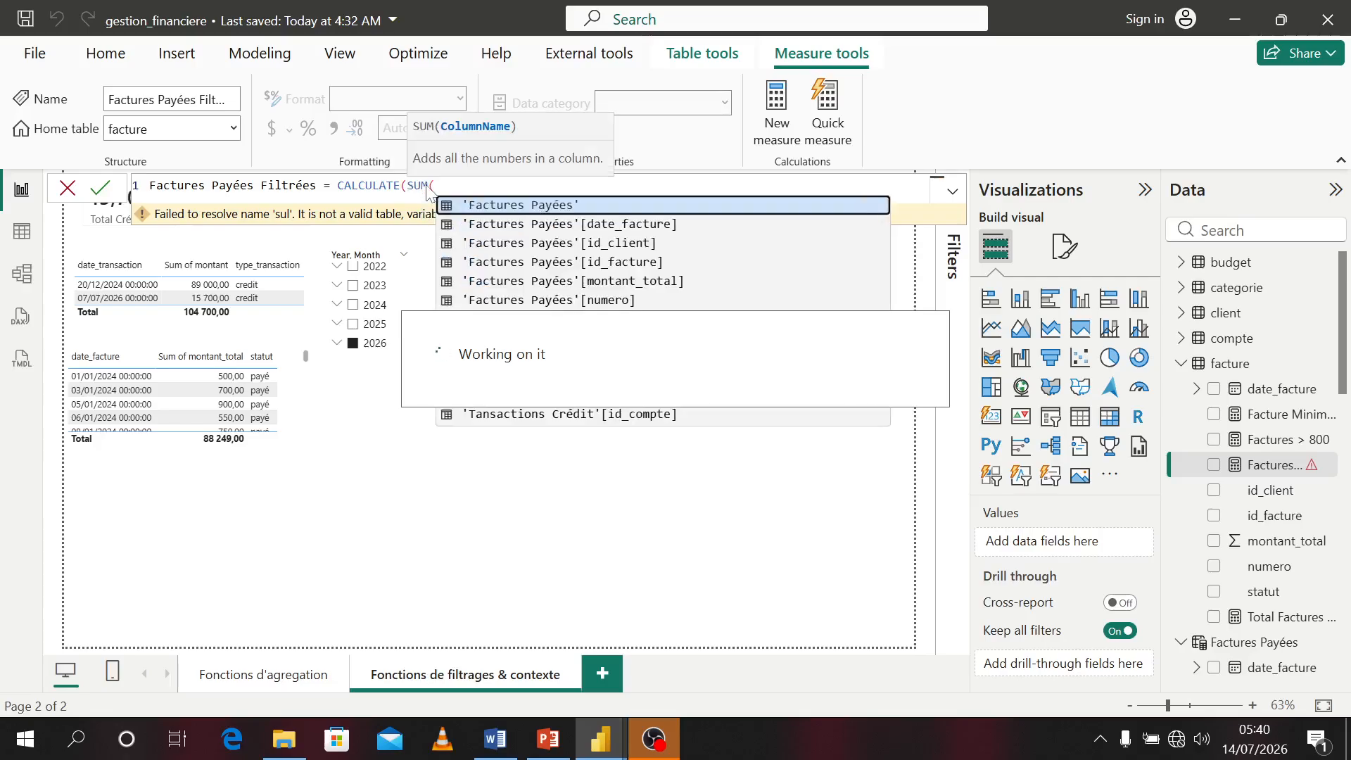
{"action": "type", "text": "mo"}
{"action": "key", "text": "Down"}
{"action": "key", "text": "Down"}
{"action": "key", "text": "Down"}
{"action": "key", "text": "Down"}
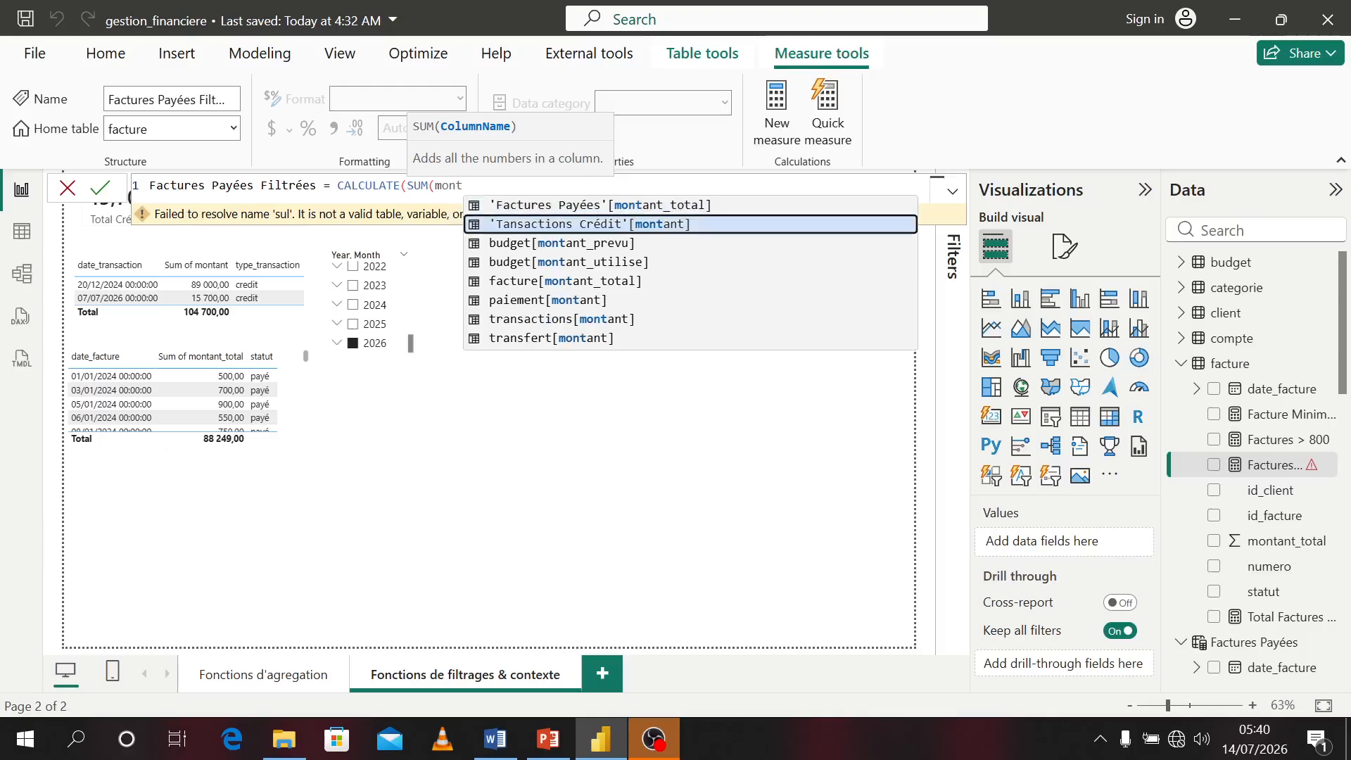
{"action": "key", "text": "Tab"}
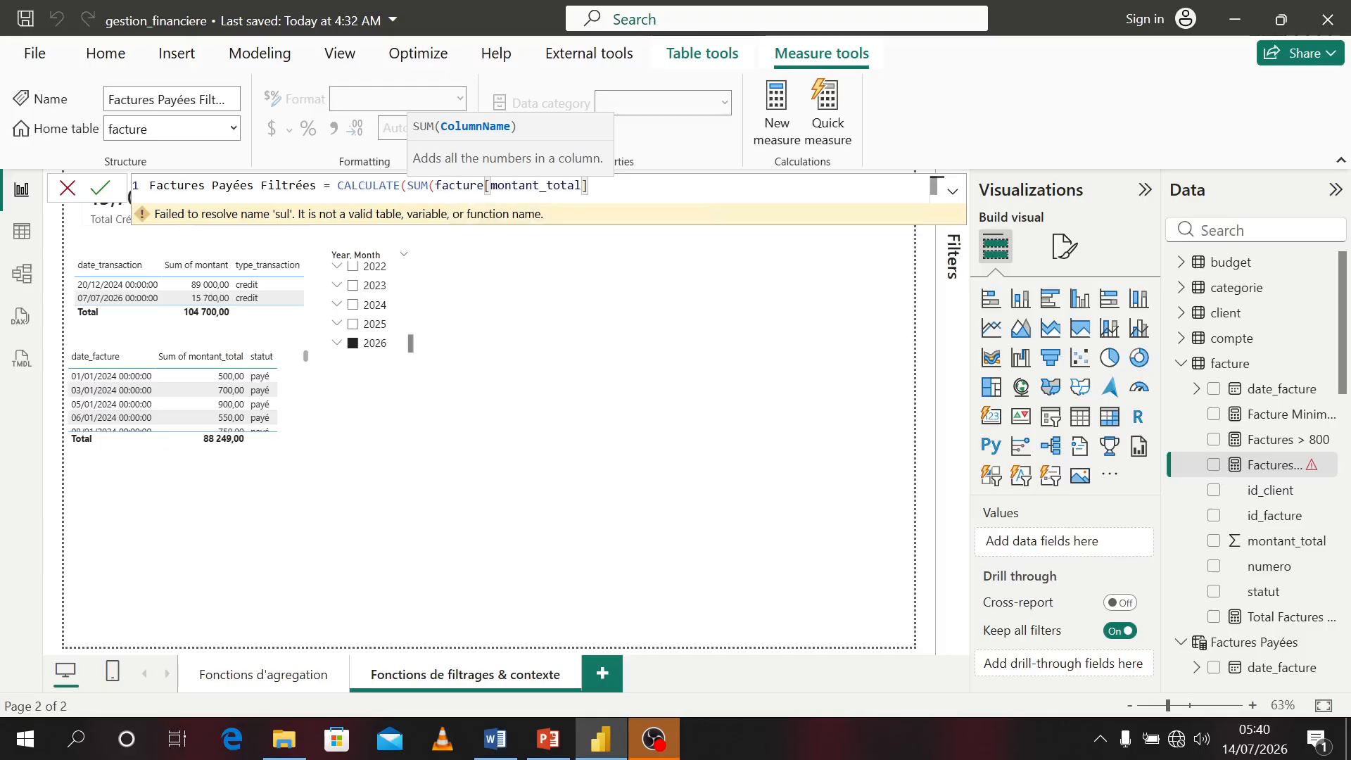
- Complete the measure with KEEPFILTERS(facture[statut] = "payé") as the filter argument and commit the formula
{"action": "type", "text": "),k"}
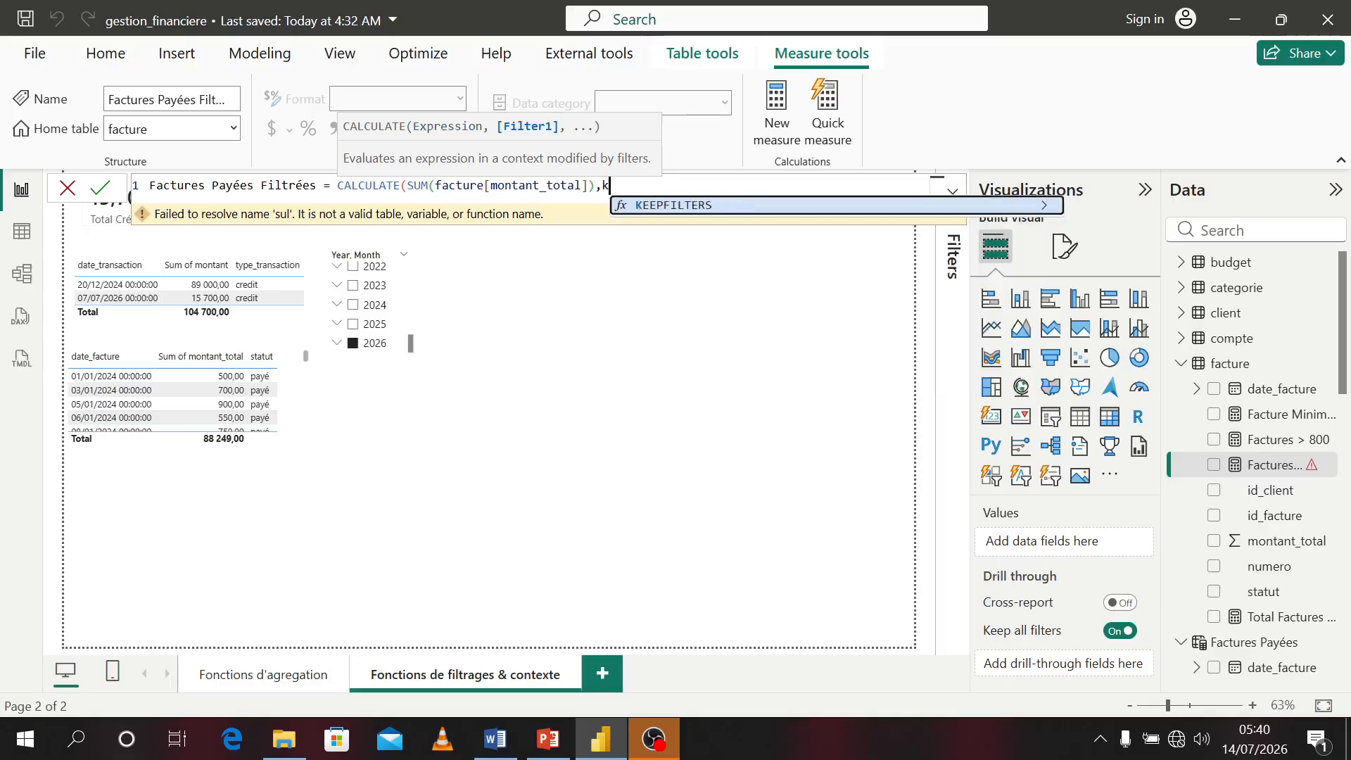
{"action": "key", "text": "Tab"}
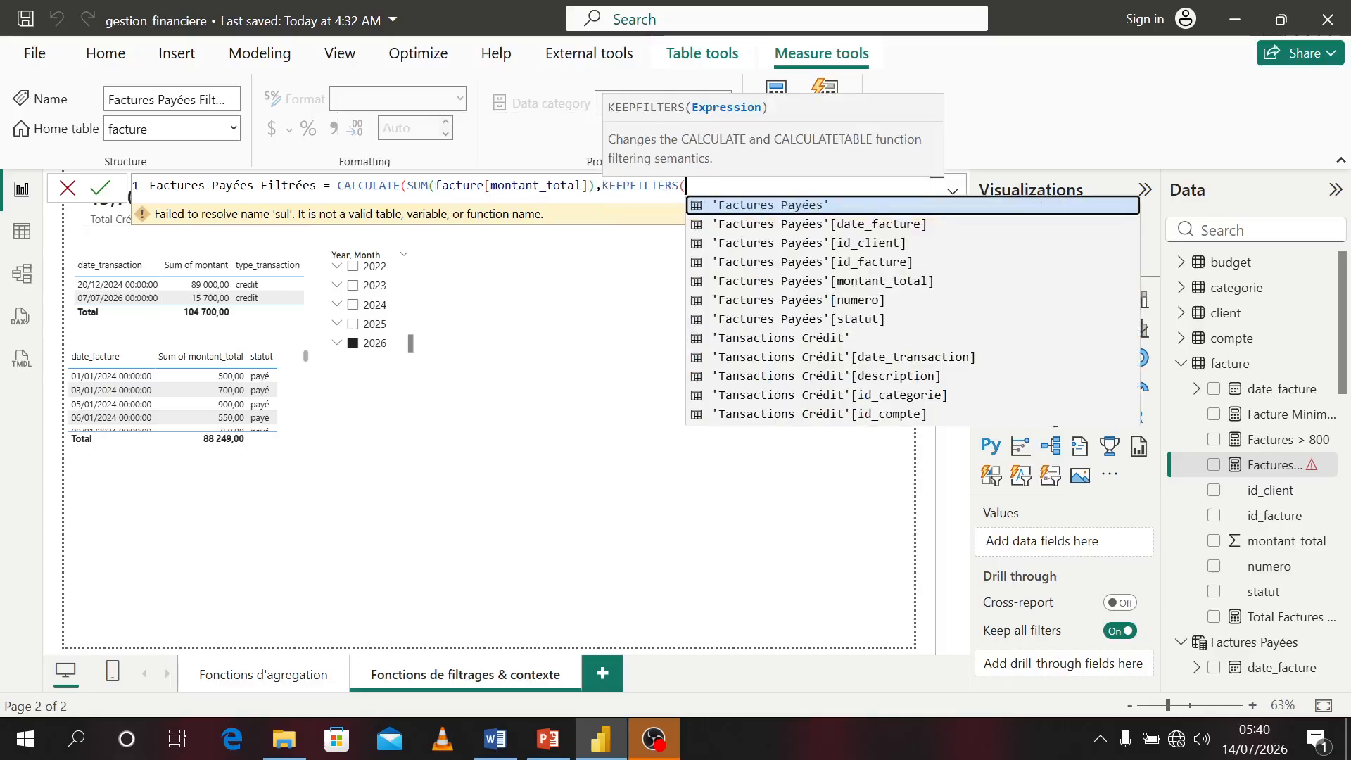
{"action": "type", "text": "stat"}
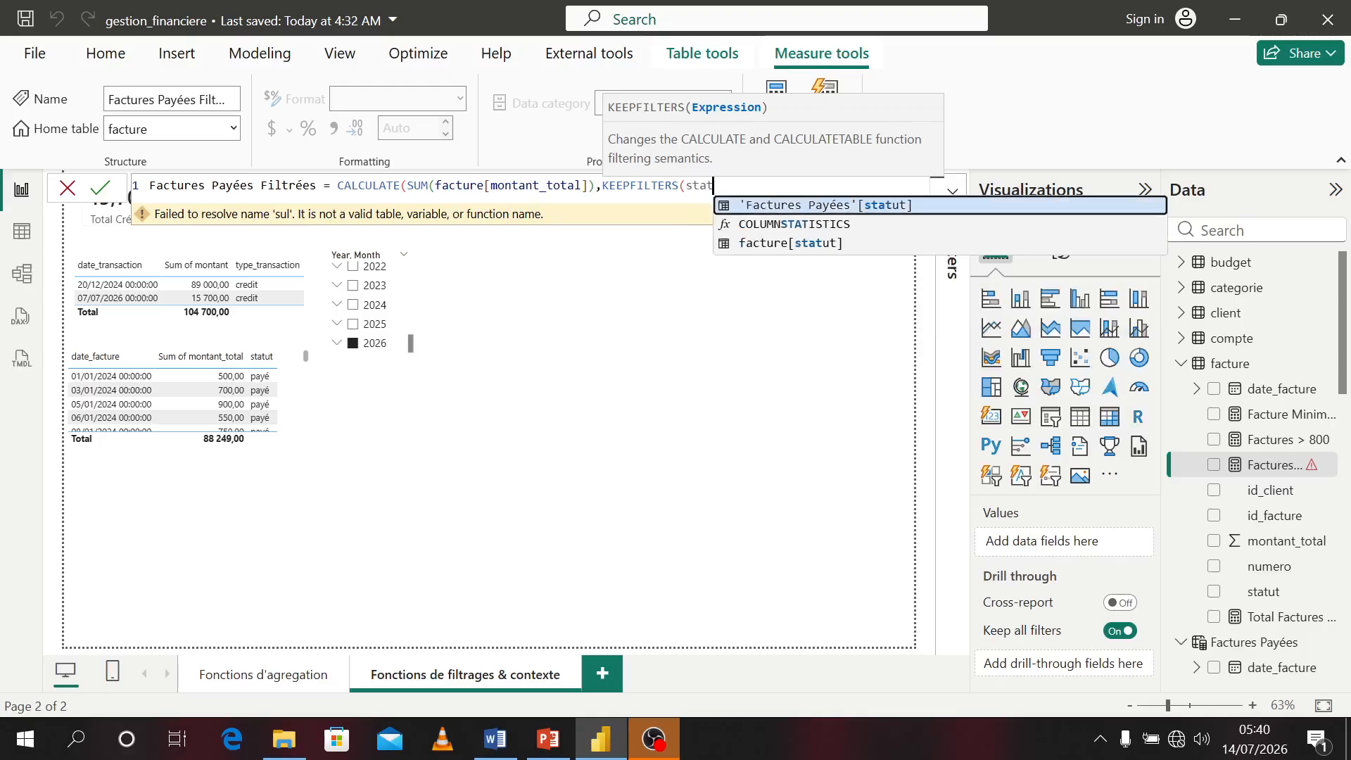
{"action": "key", "text": "Down"}
{"action": "key", "text": "Down"}
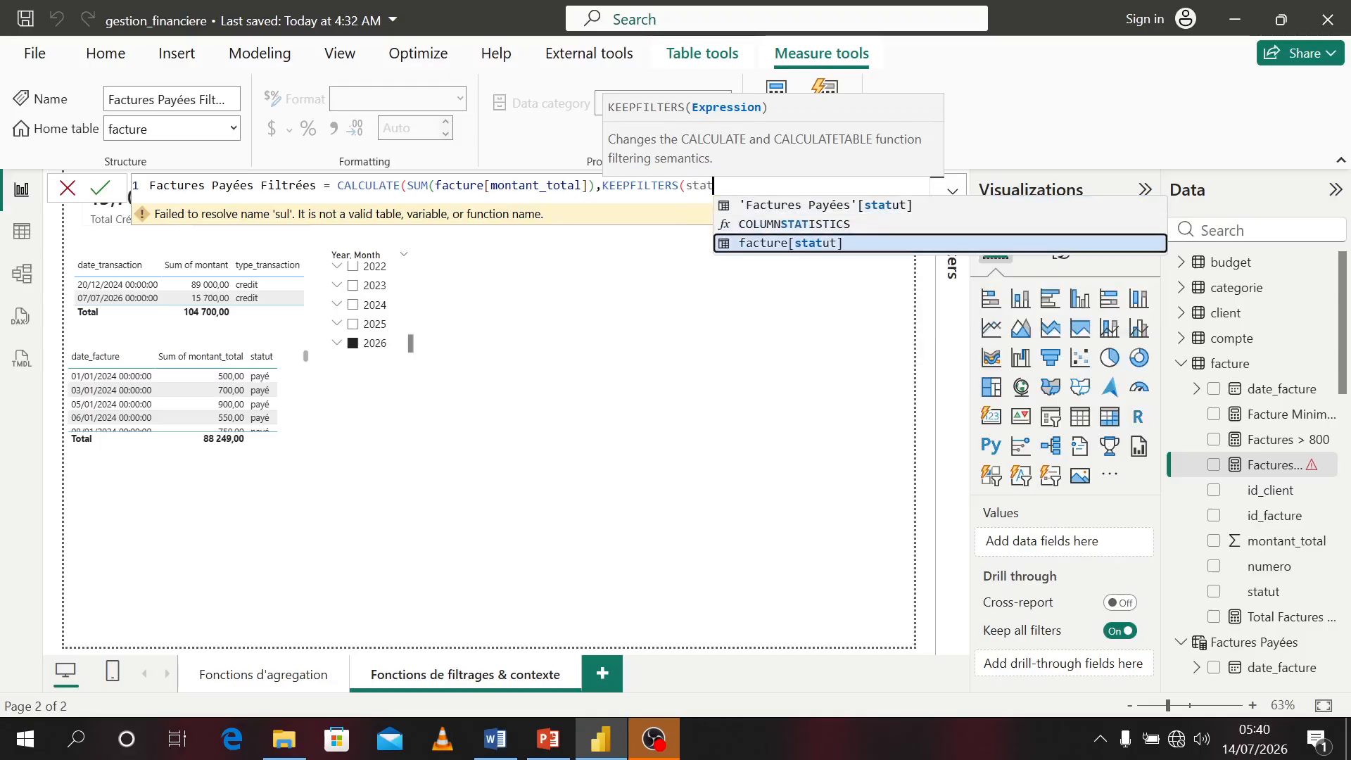
{"action": "key", "text": "Tab"}
{"action": "type", "text": "= \""}
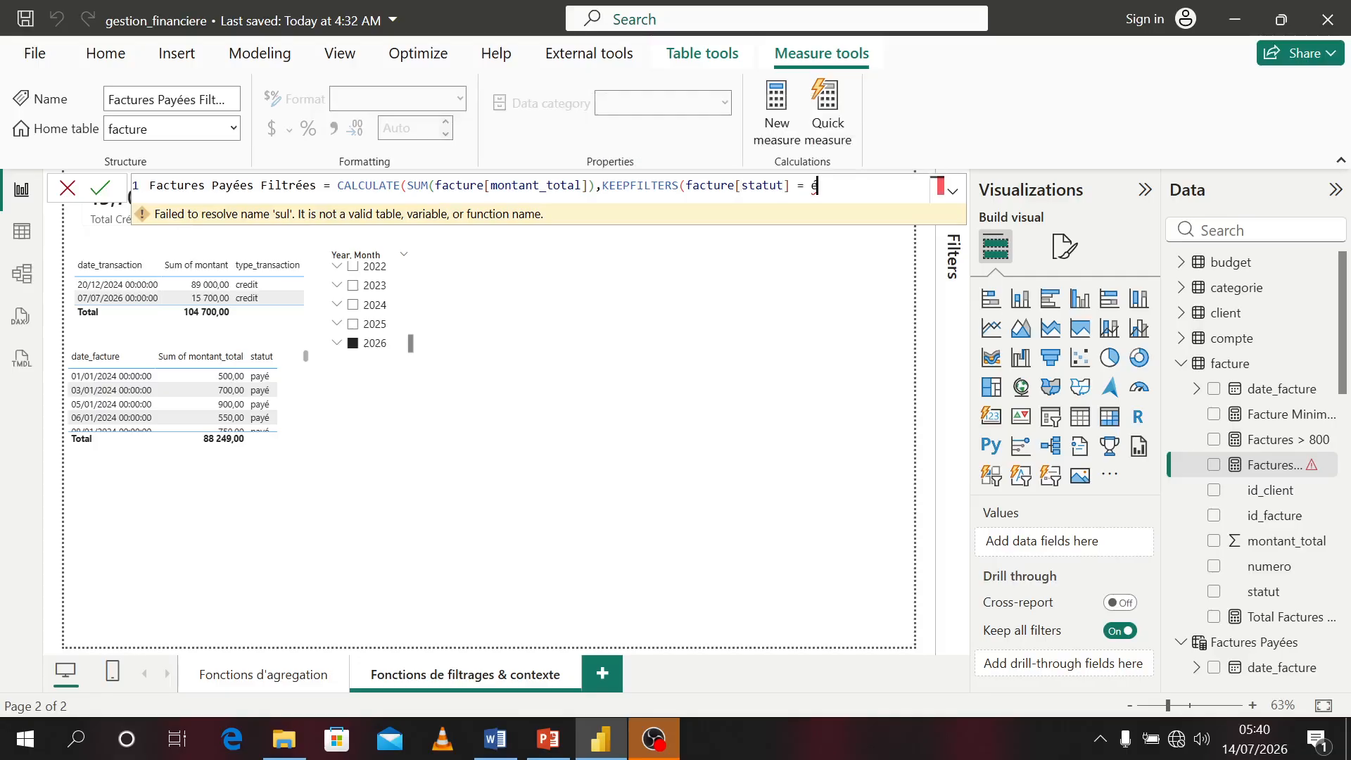
{"action": "type", "text": "payé\""}
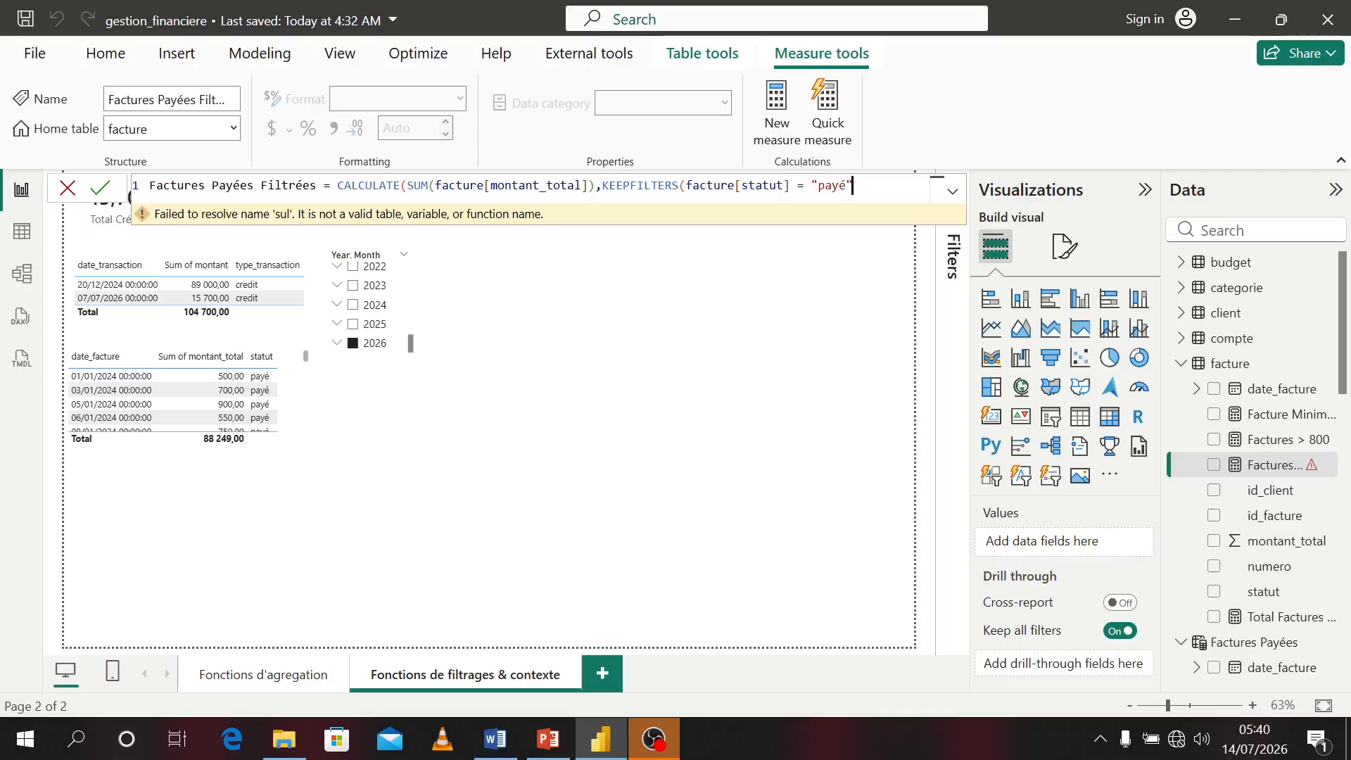
{"action": "type", "text": "))"}
{"action": "key", "text": "Return"}
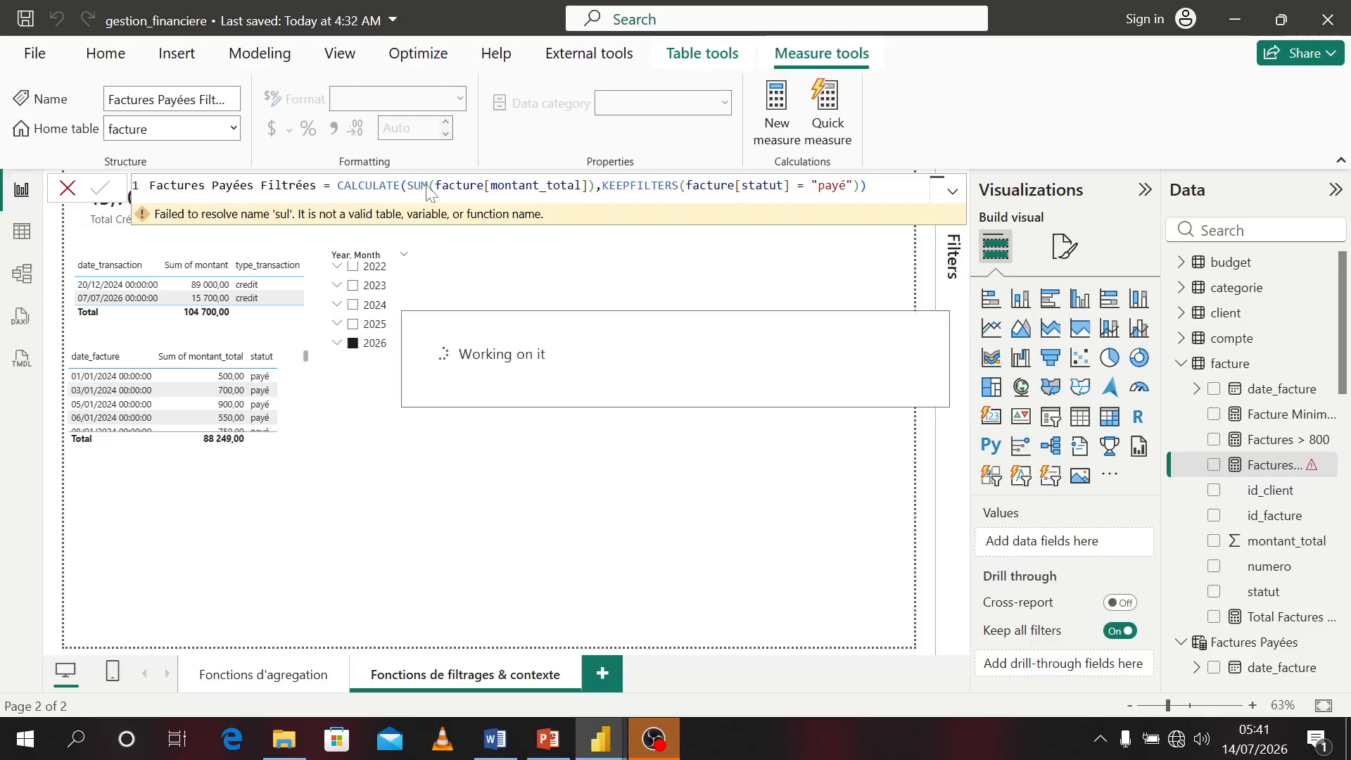
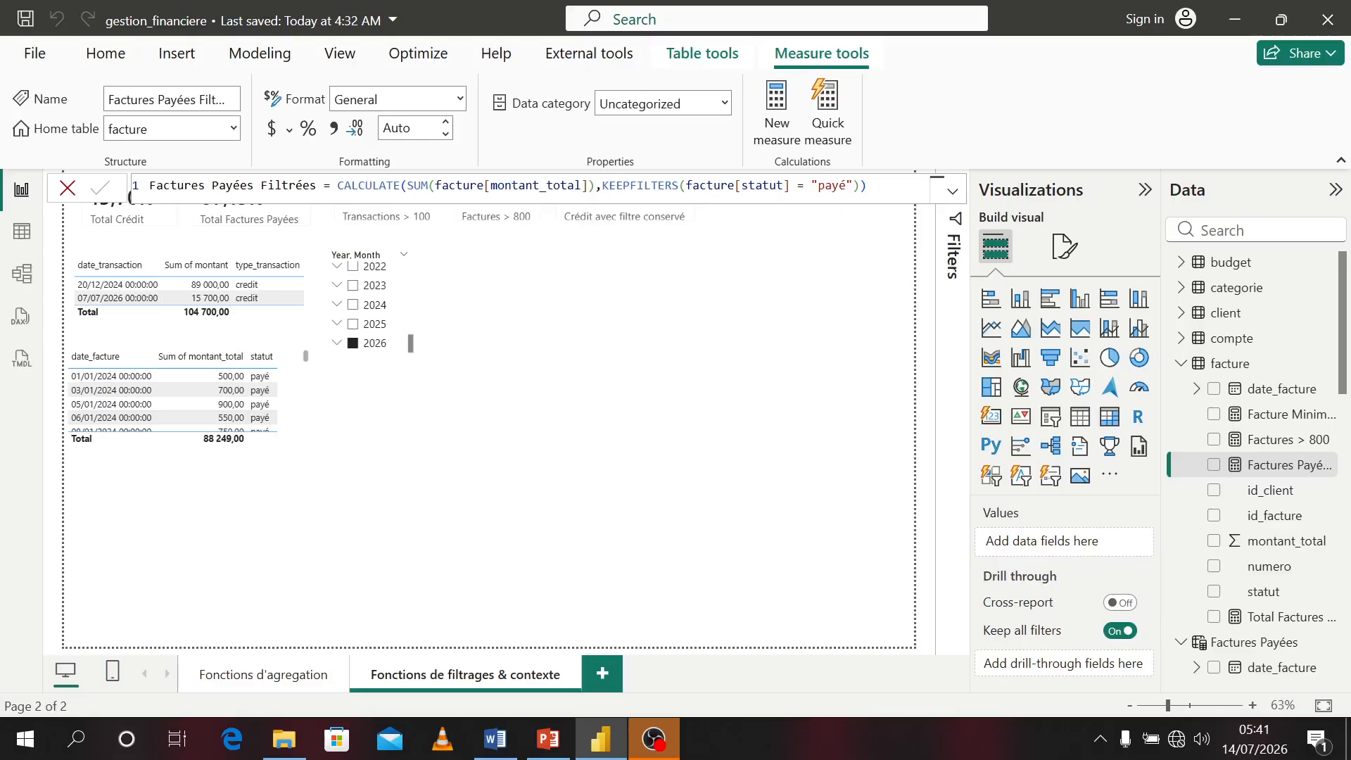
- Clear the 2026 selection in the Year/Month slicer so no date filter applies to the page
{"action": "left_click", "coordinate": [354, 343]}
{"action": "left_click", "coordinate": [421, 345]}
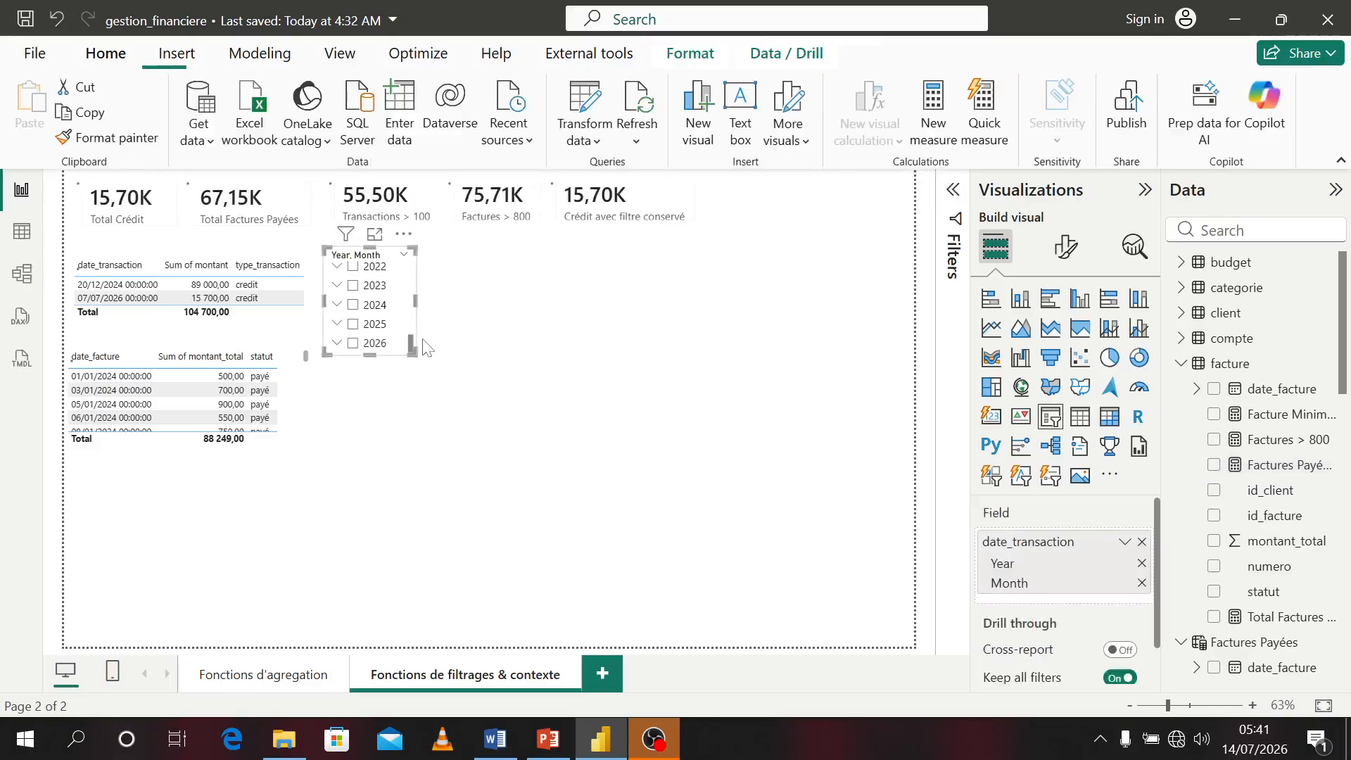
{"action": "left_click", "coordinate": [606, 342]}
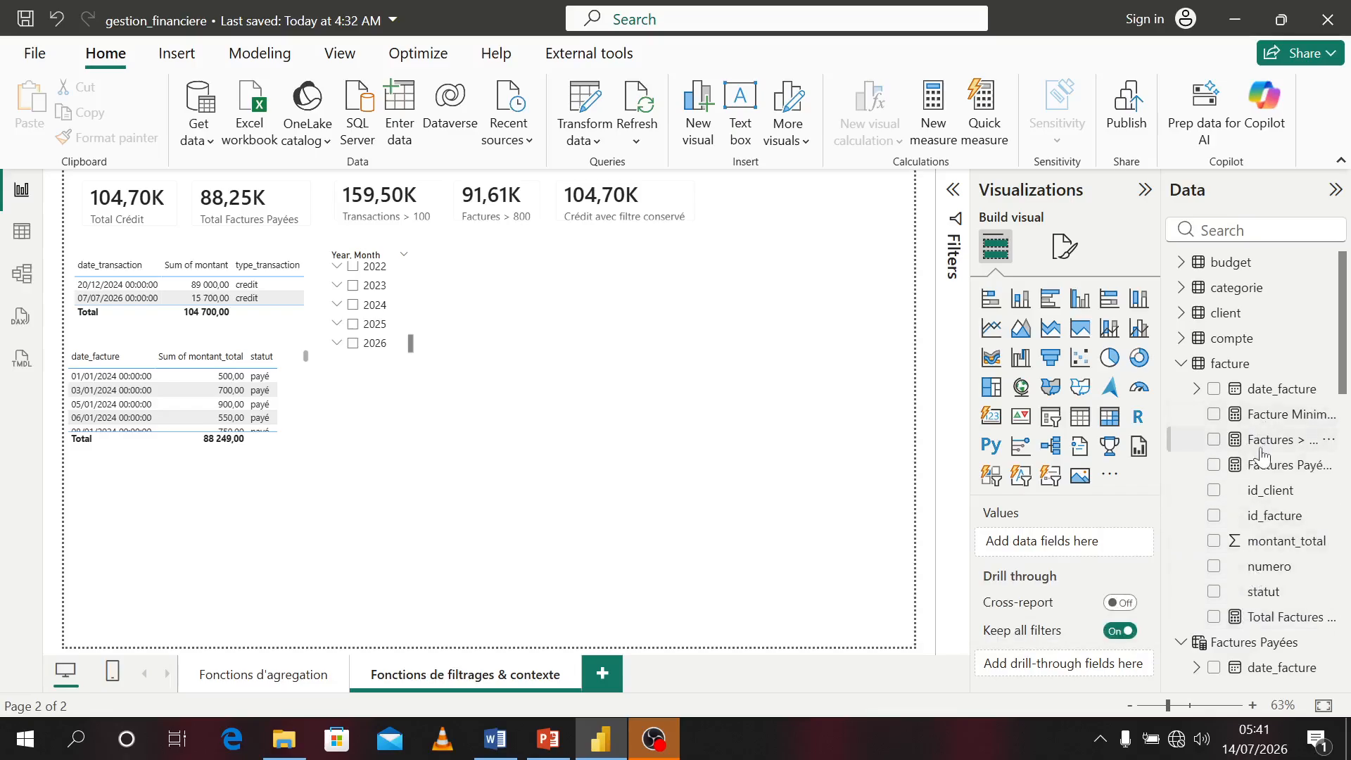
- Show the Factures Payées Filtrées measure as a card, shrunk and placed beside the Crédit avec filtre conservé card
{"action": "left_click", "coordinate": [1215, 468]}
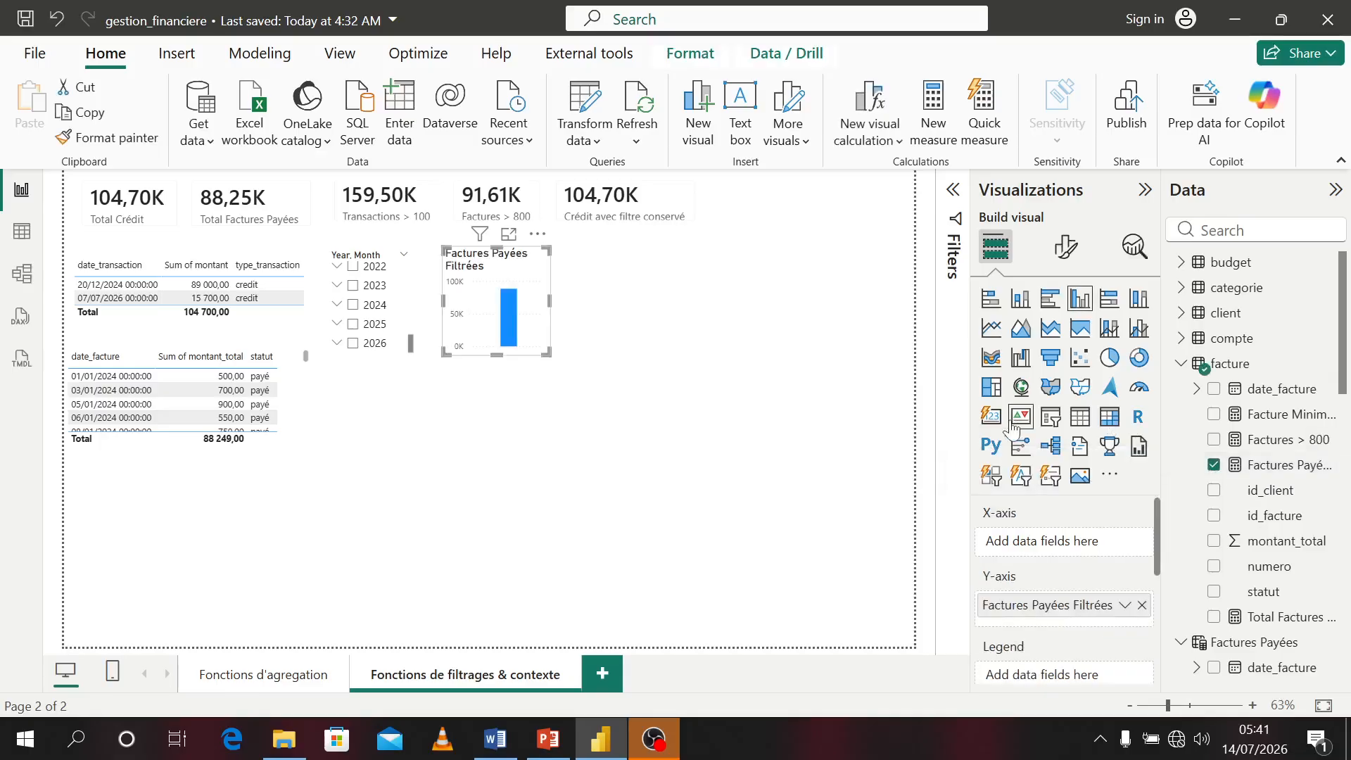
{"action": "left_click", "coordinate": [992, 416]}
{"action": "left_click_drag", "start_coordinate": [547, 353], "coordinate": [809, 202]}
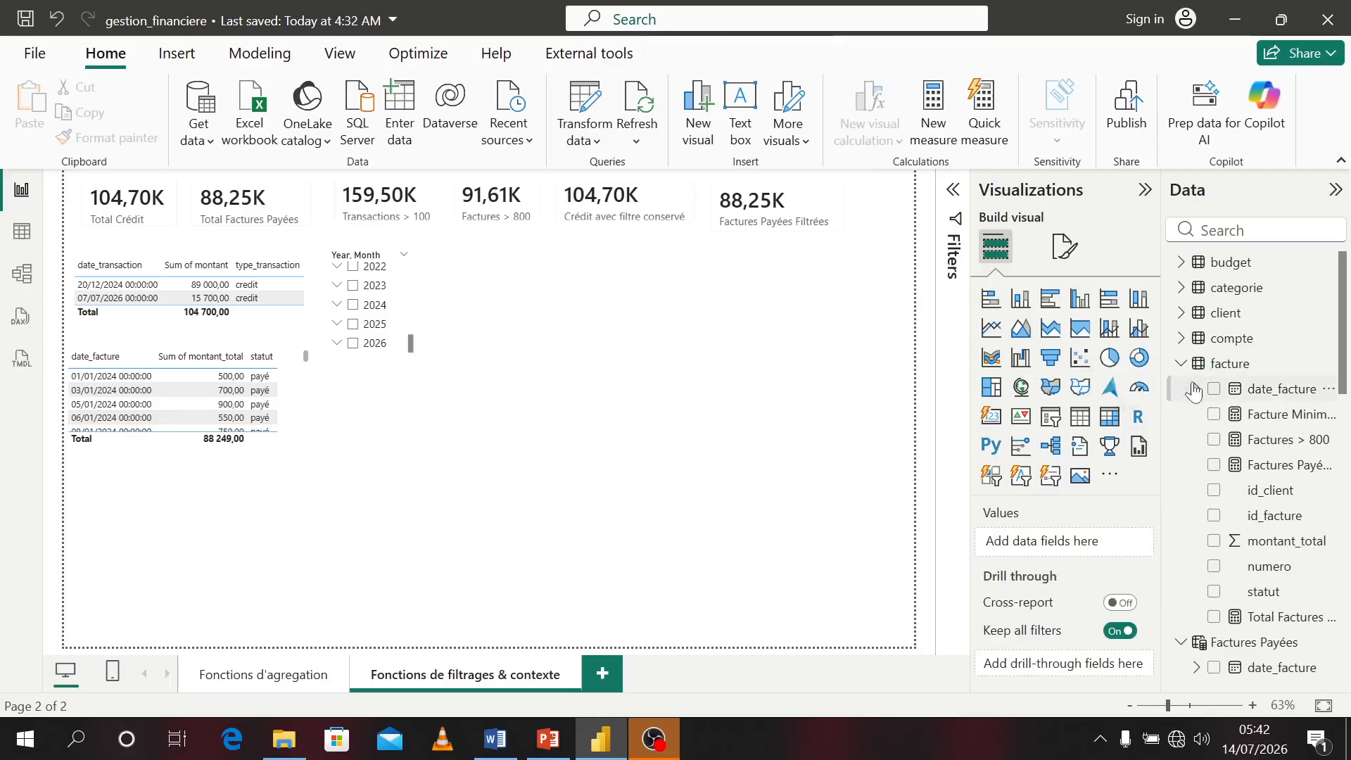
- Add a slicer on the nom field of the client table
{"action": "left_click", "coordinate": [1195, 318]}
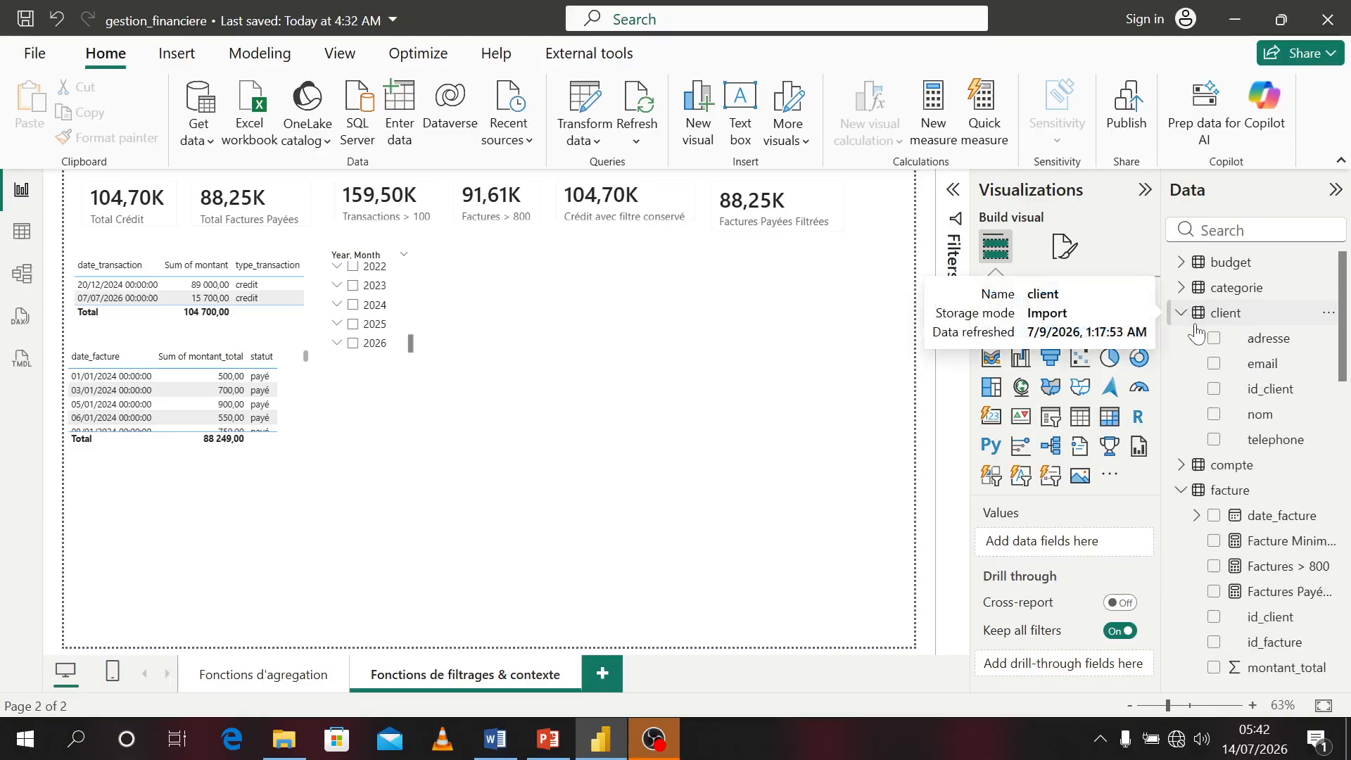
{"action": "left_click", "coordinate": [1215, 416]}
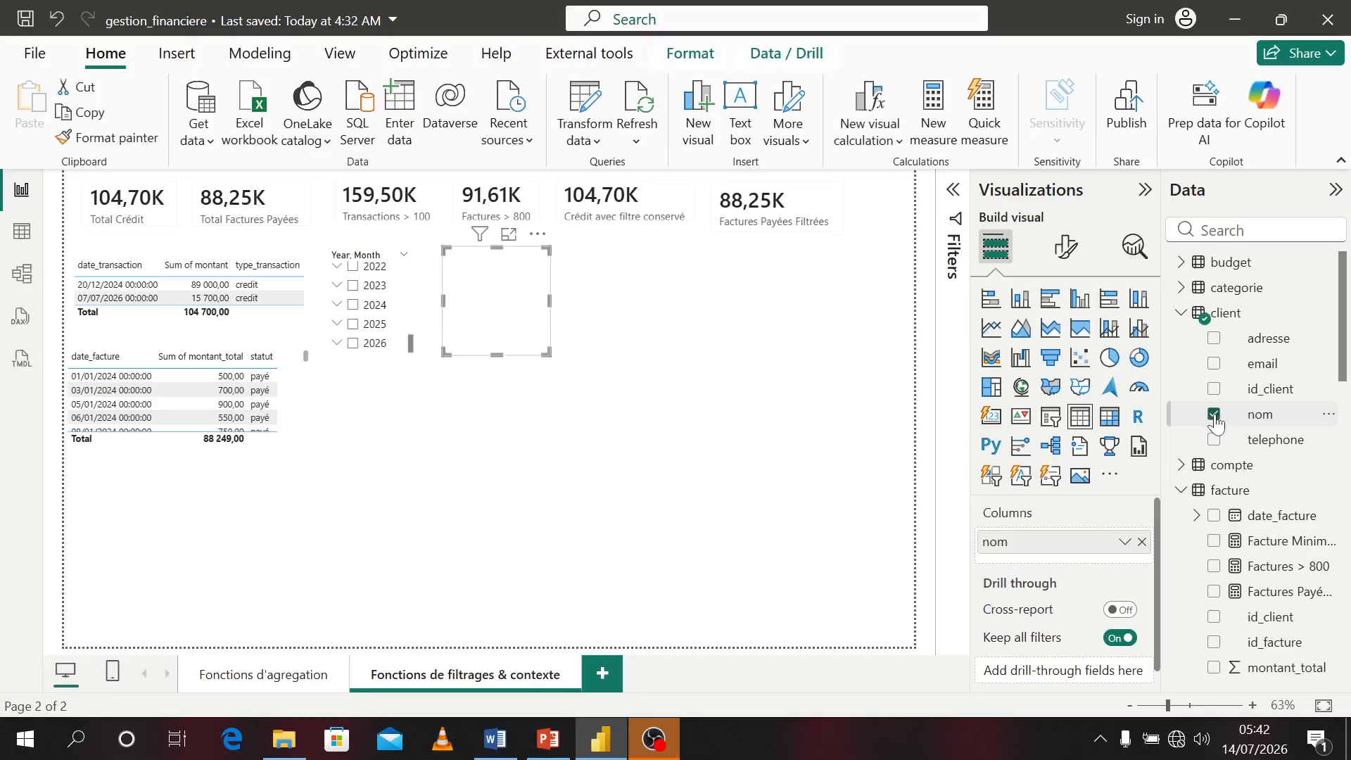
{"action": "left_click", "coordinate": [1051, 422]}
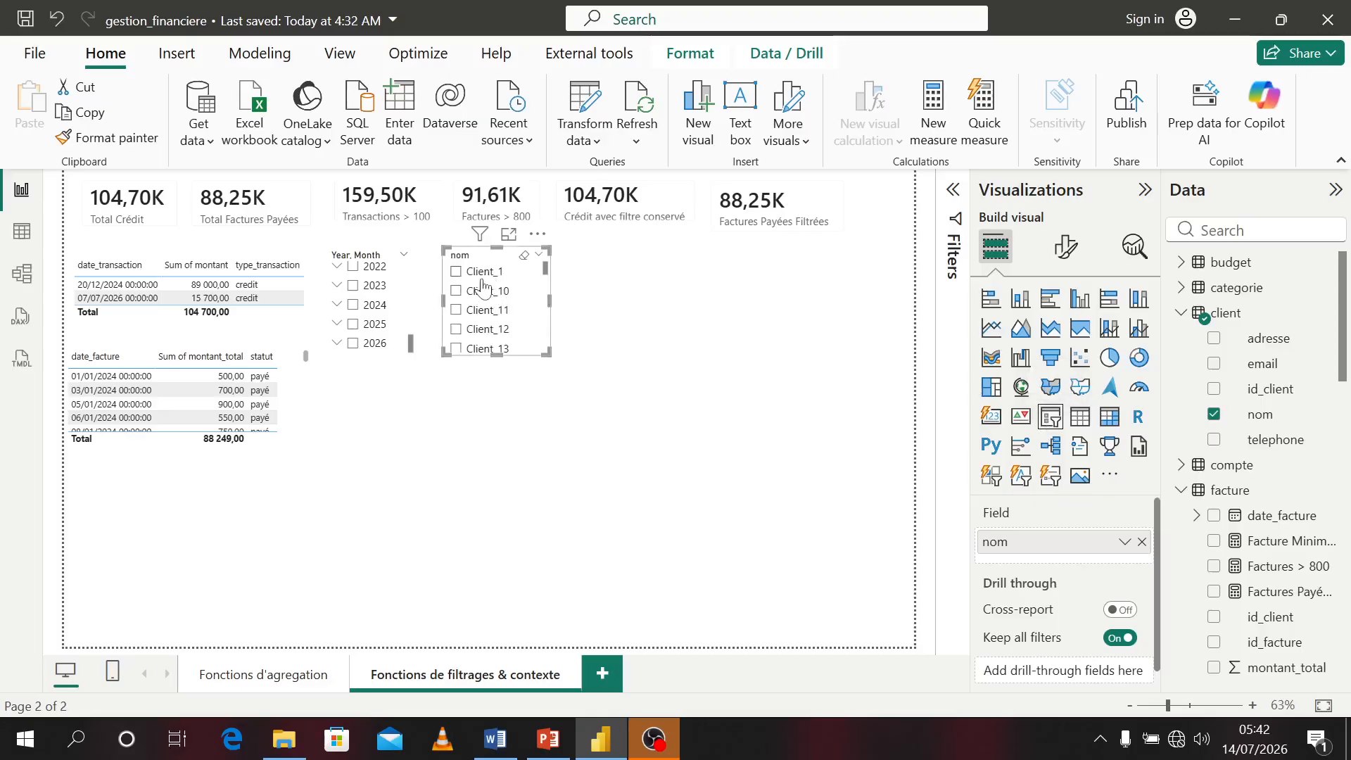
- Try the nom slicer with Client_1, Client_10, Client_11 and Client_12 in turn, return to Client_11, and clear the selection
{"action": "left_click", "coordinate": [457, 276]}
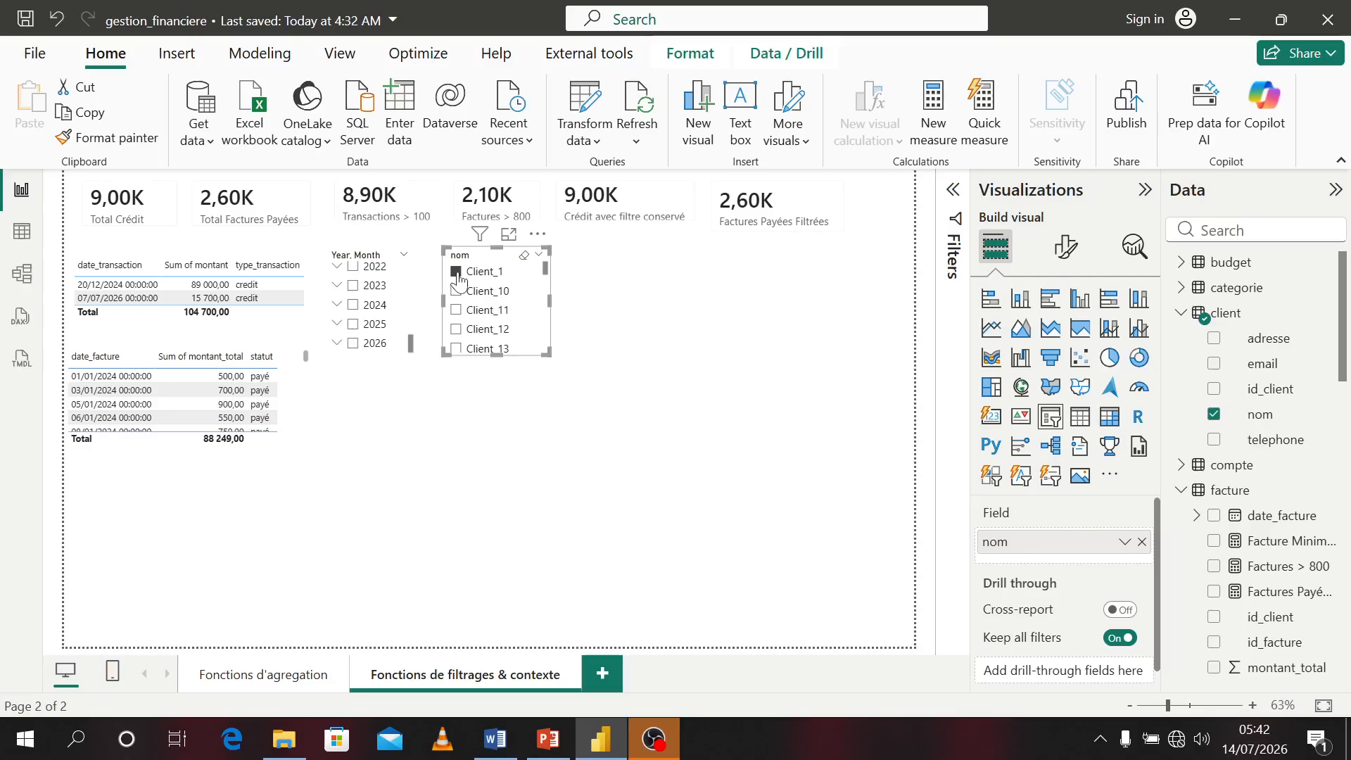
{"action": "left_click", "coordinate": [458, 293]}
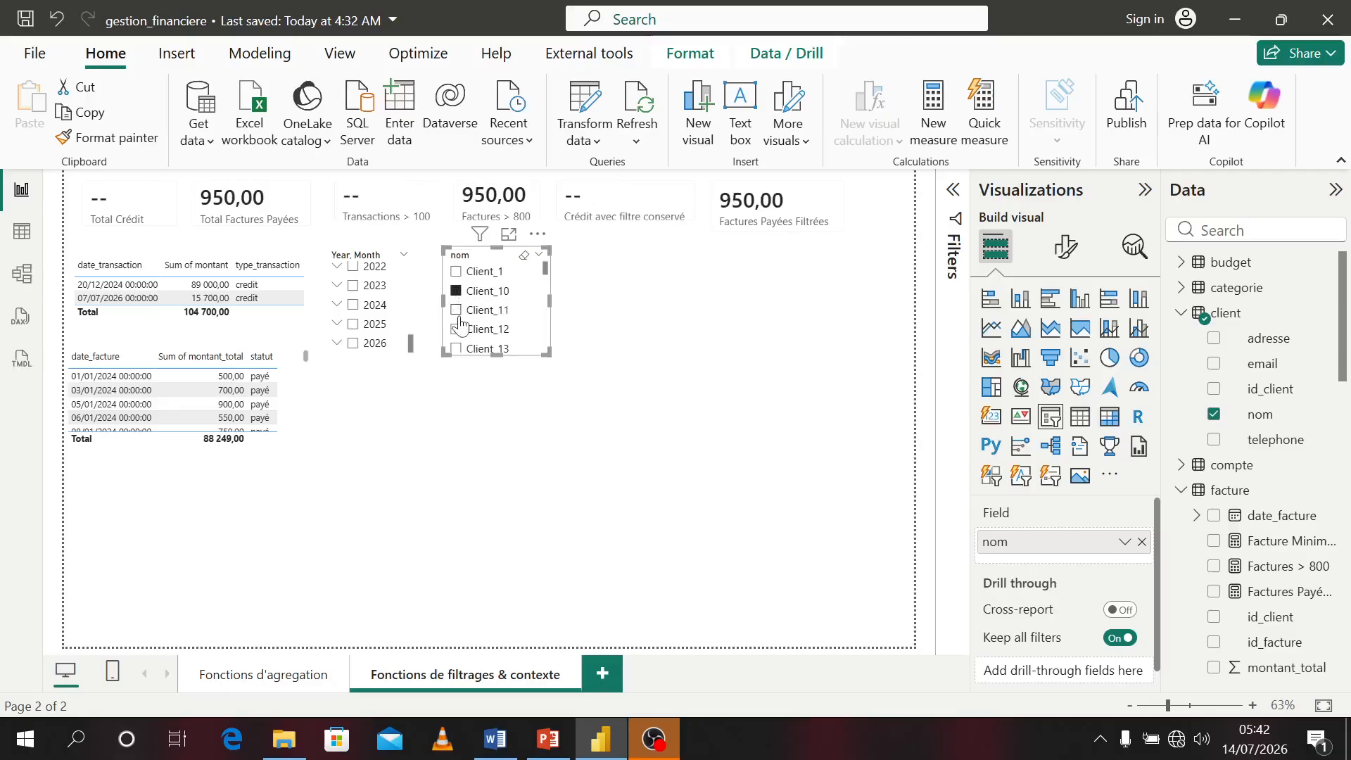
{"action": "left_click", "coordinate": [458, 314]}
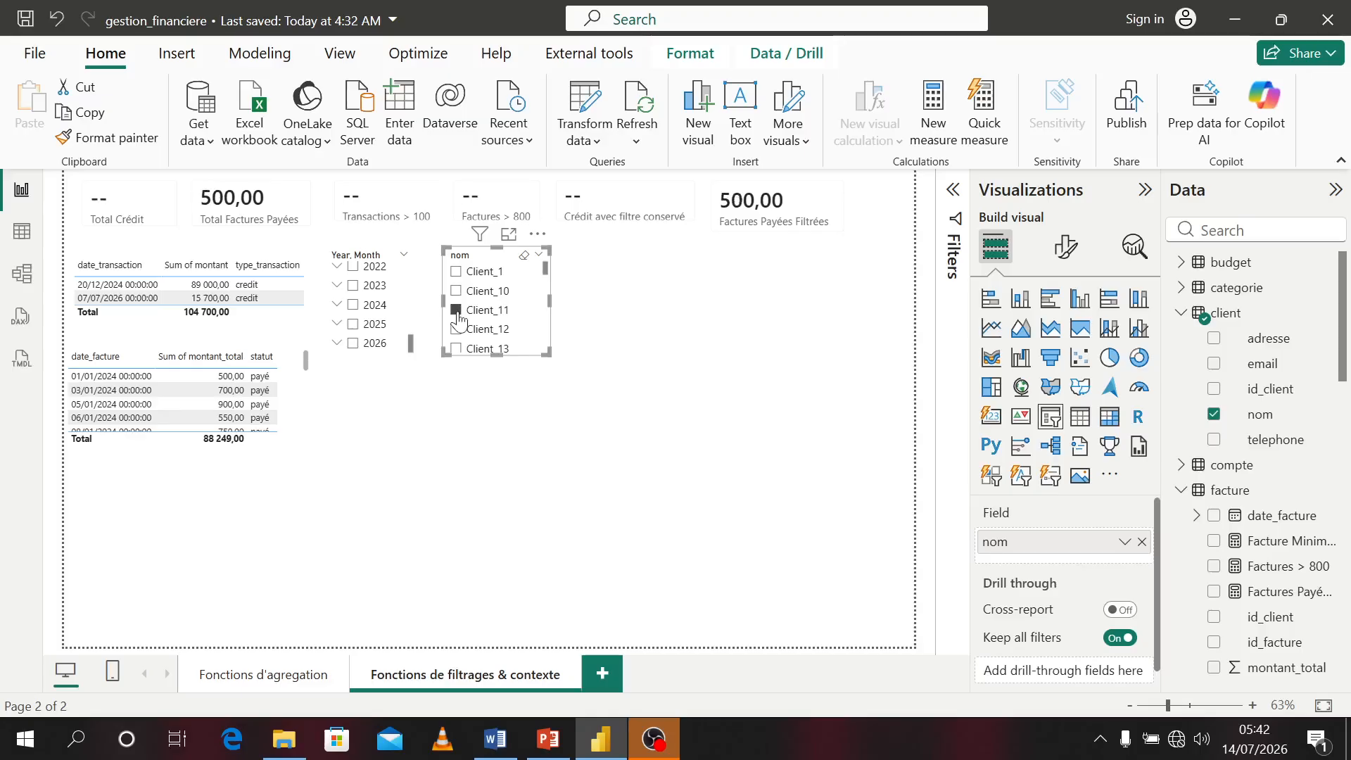
{"action": "left_click", "coordinate": [458, 331]}
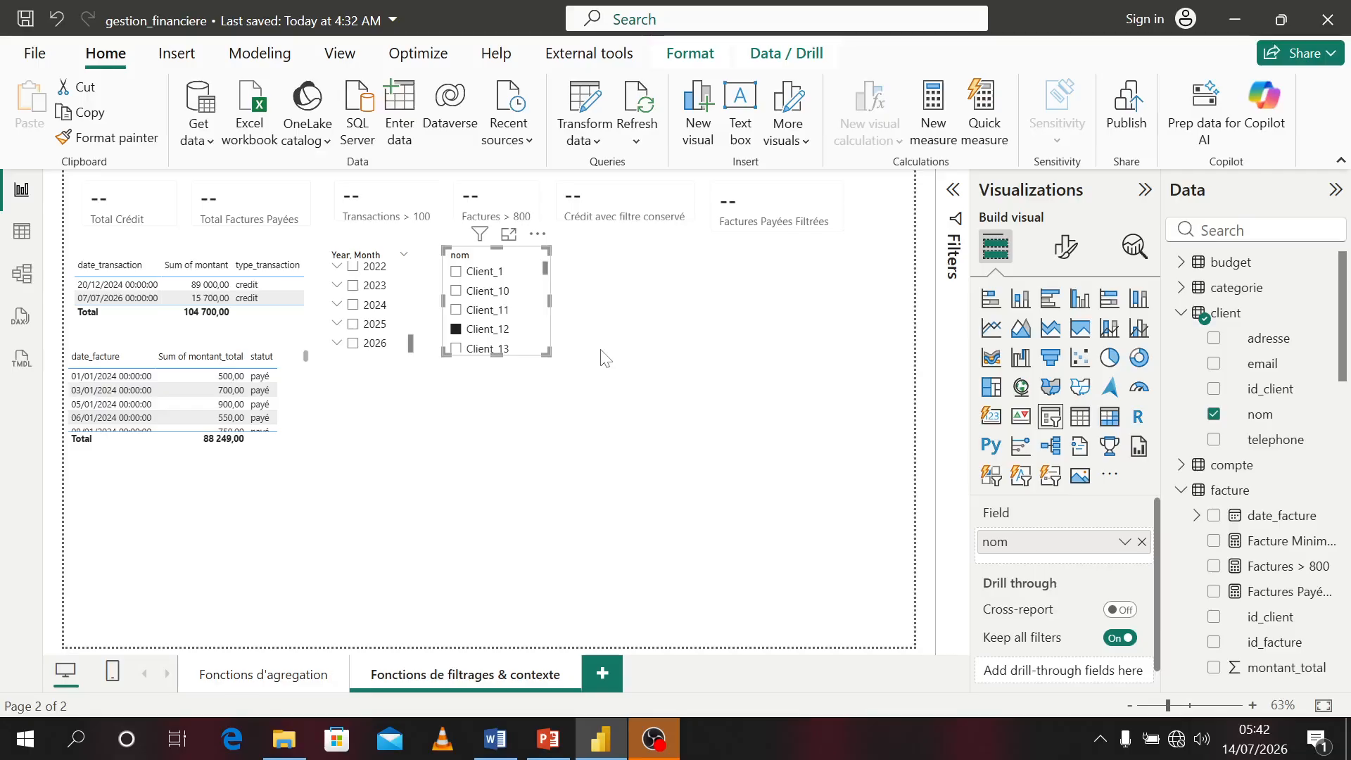
{"action": "left_click", "coordinate": [458, 311]}
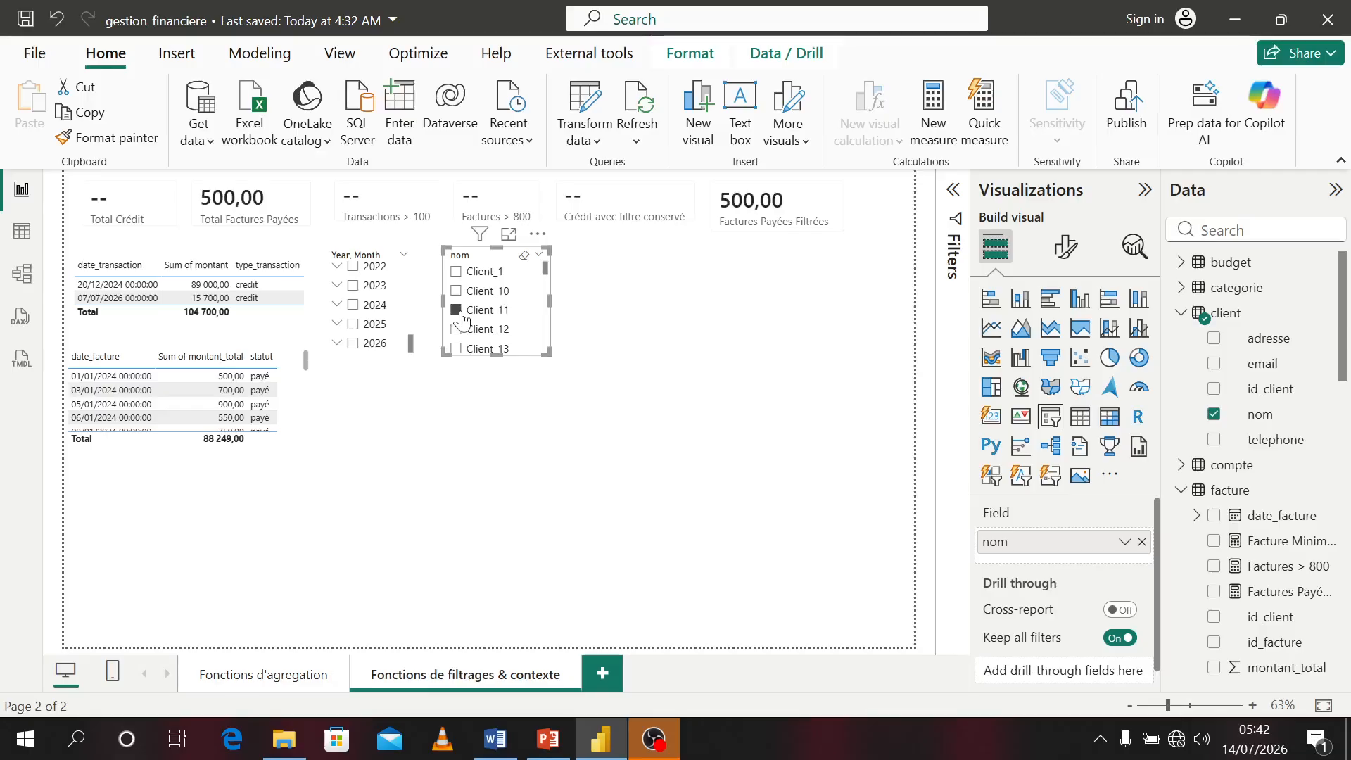
{"action": "left_click", "coordinate": [457, 311]}
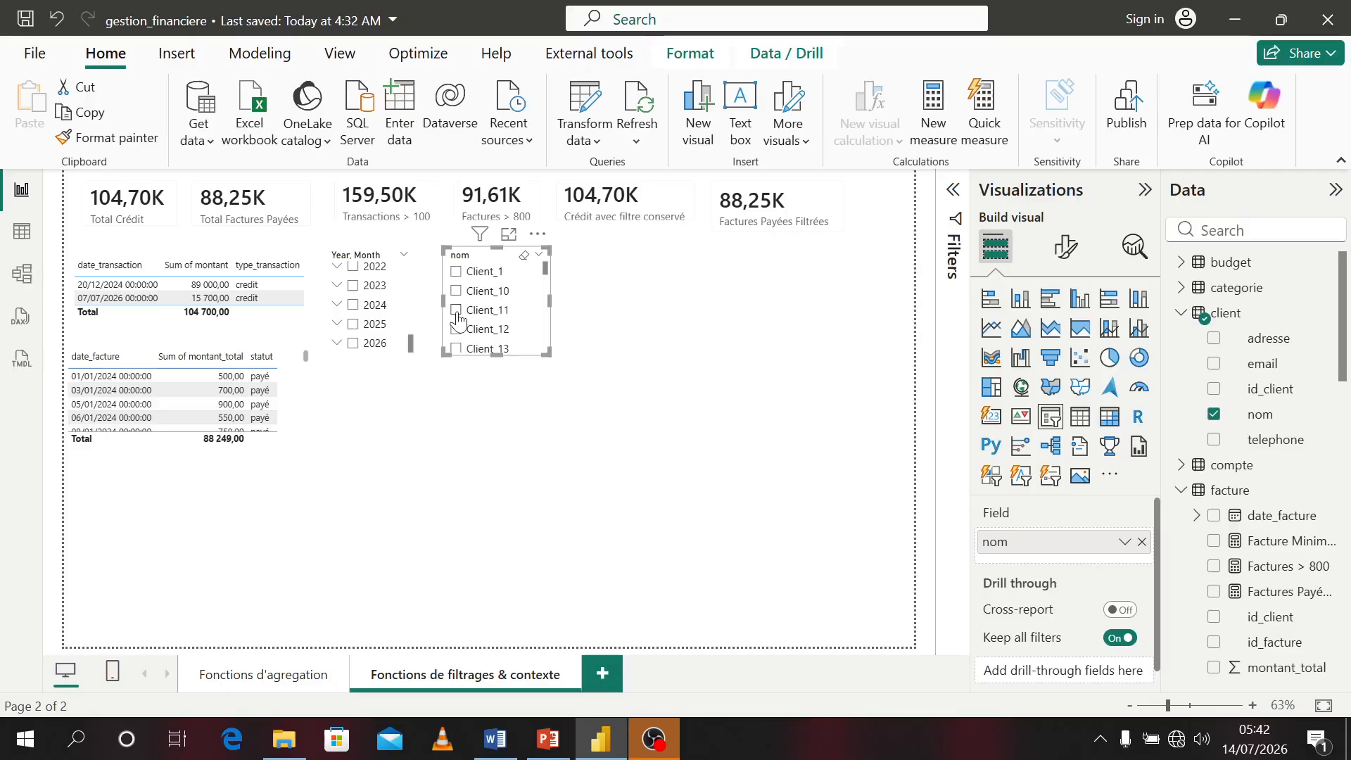
{"action": "left_click", "coordinate": [676, 448]}
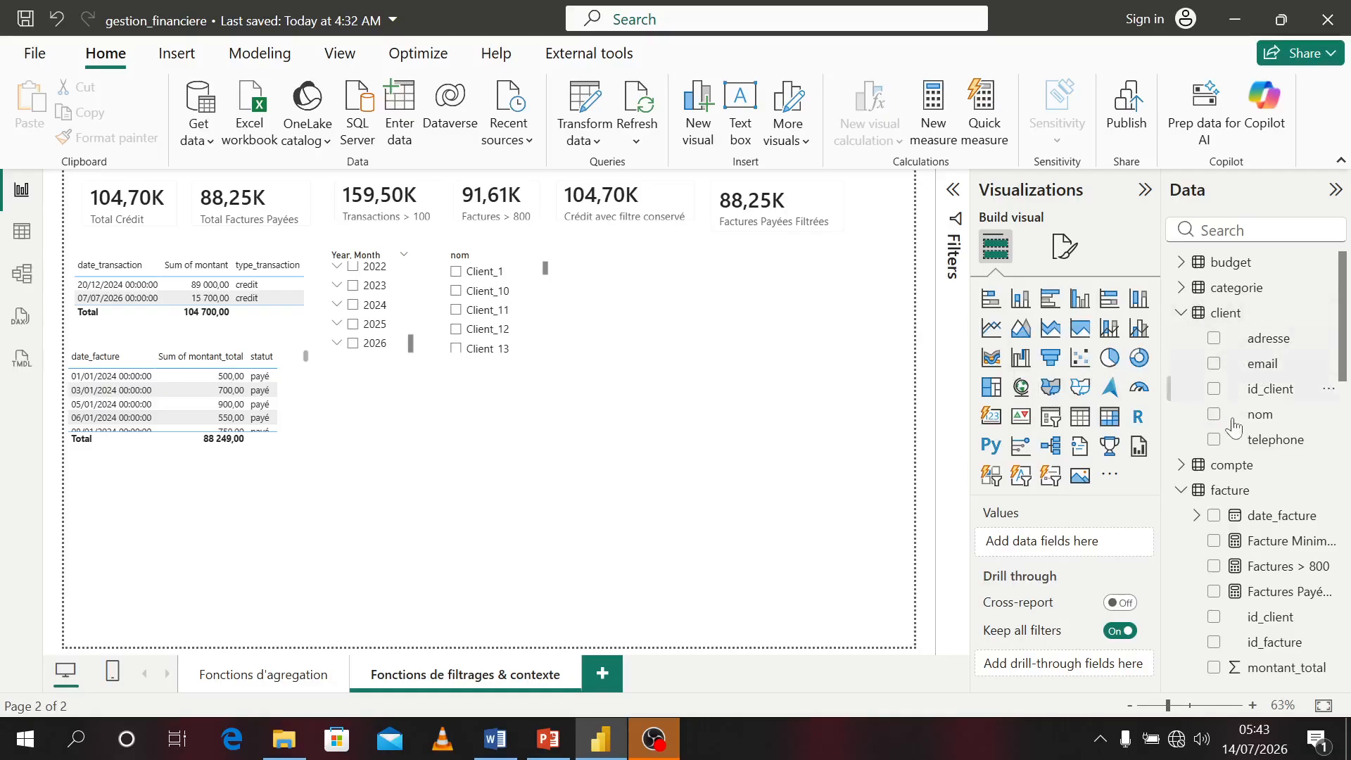
- Start a new measure in the facture table named Total Général Factures, with CALCULATE as its outer function
{"action": "right_click", "coordinate": [1231, 491]}
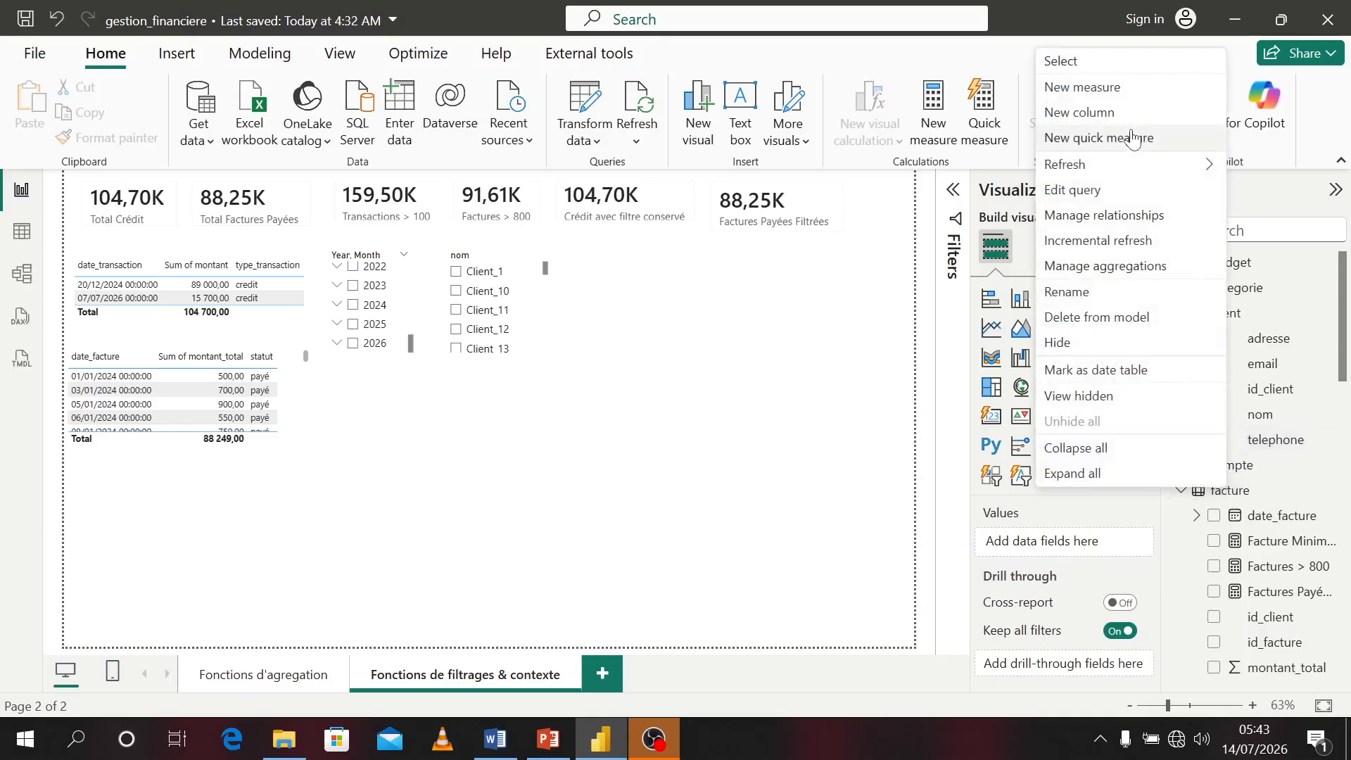
{"action": "left_click", "coordinate": [1073, 89]}
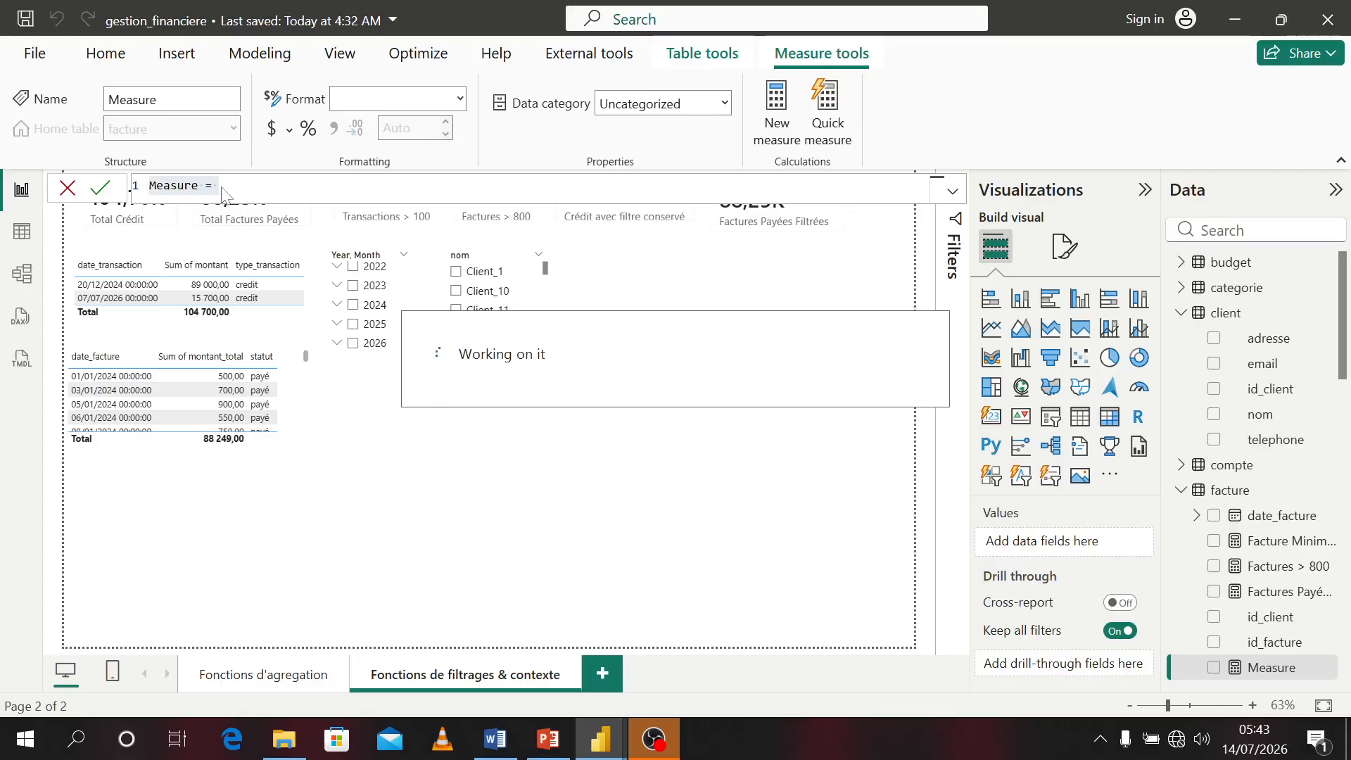
{"action": "type", "text": "Total Général Factures = C"}
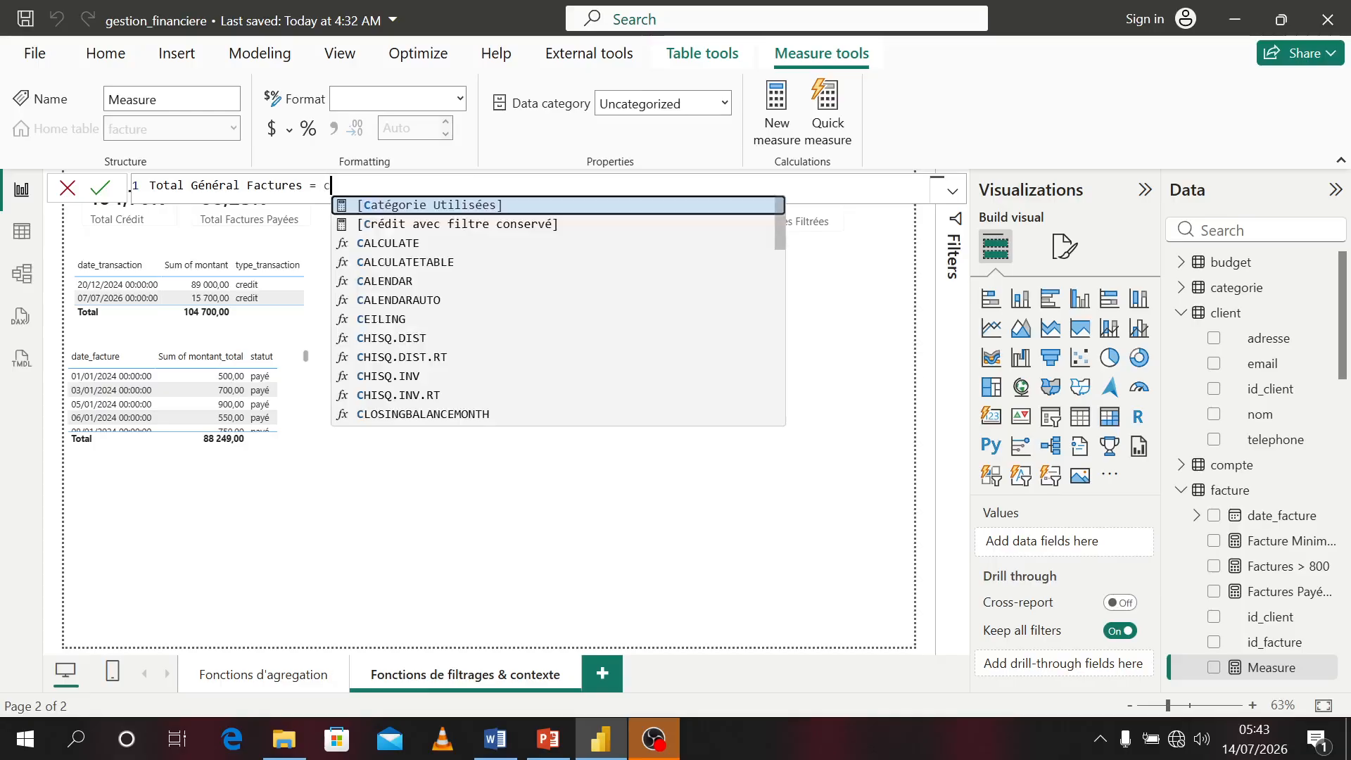
{"action": "type", "text": "alc"}
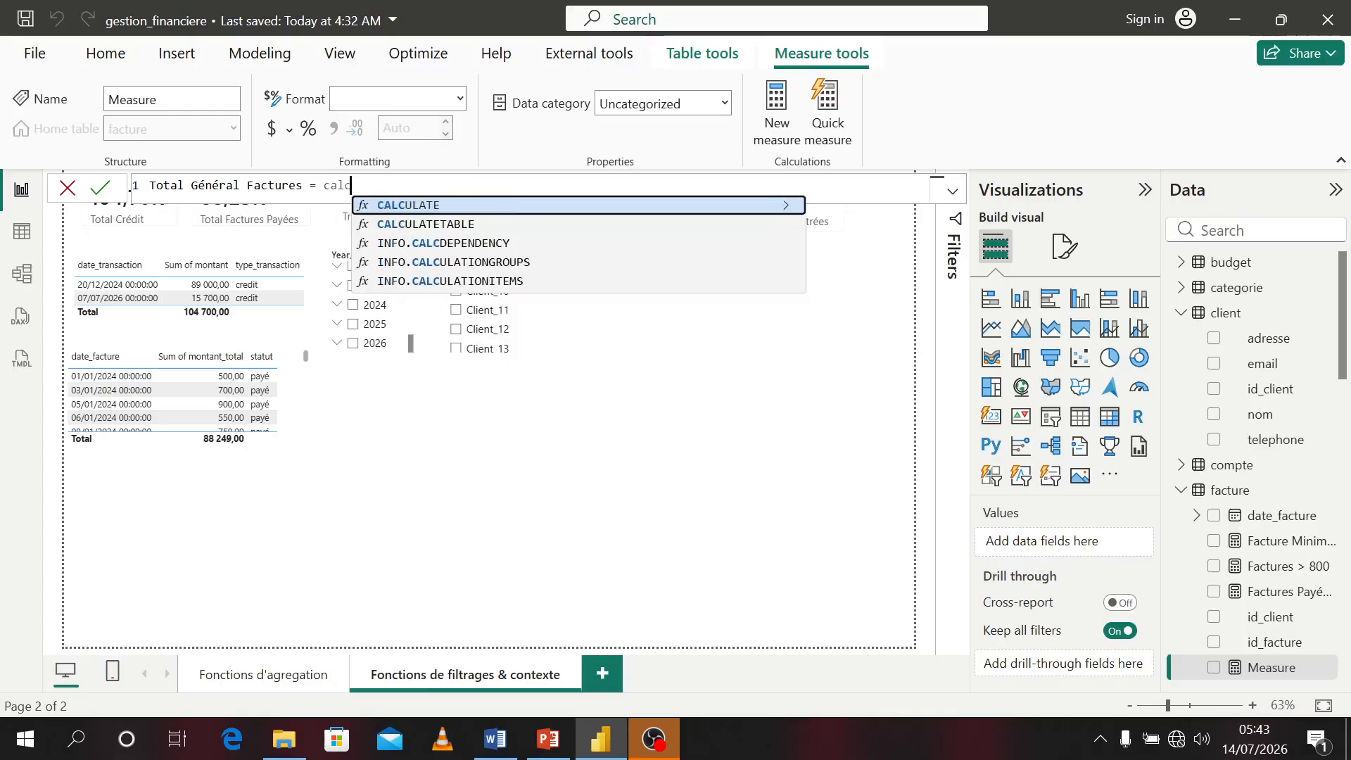
{"action": "key", "text": "Tab"}
- Give CALCULATE the expression SUM(facture[montant_total]) as its first argument
{"action": "type", "text": "sum"}
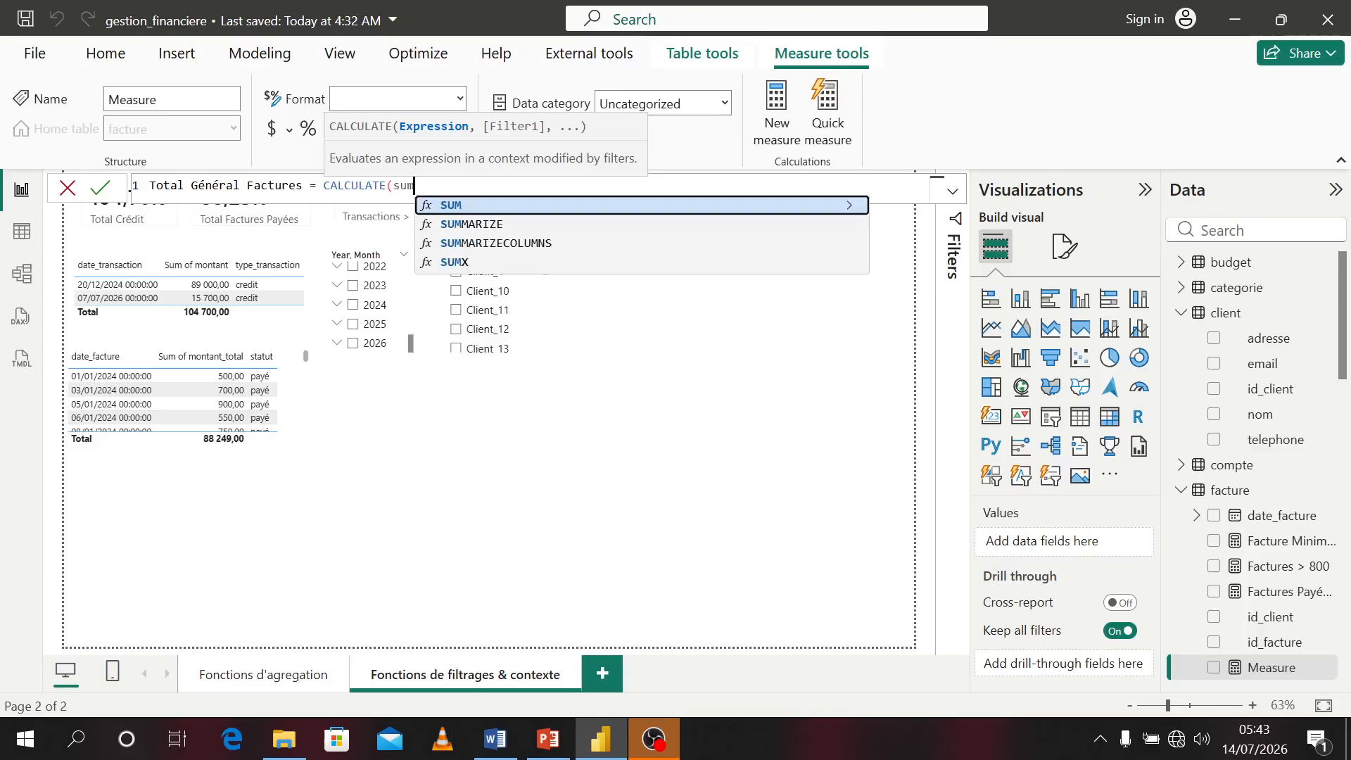
{"action": "key", "text": "Tab"}
{"action": "type", "text": "fa"}
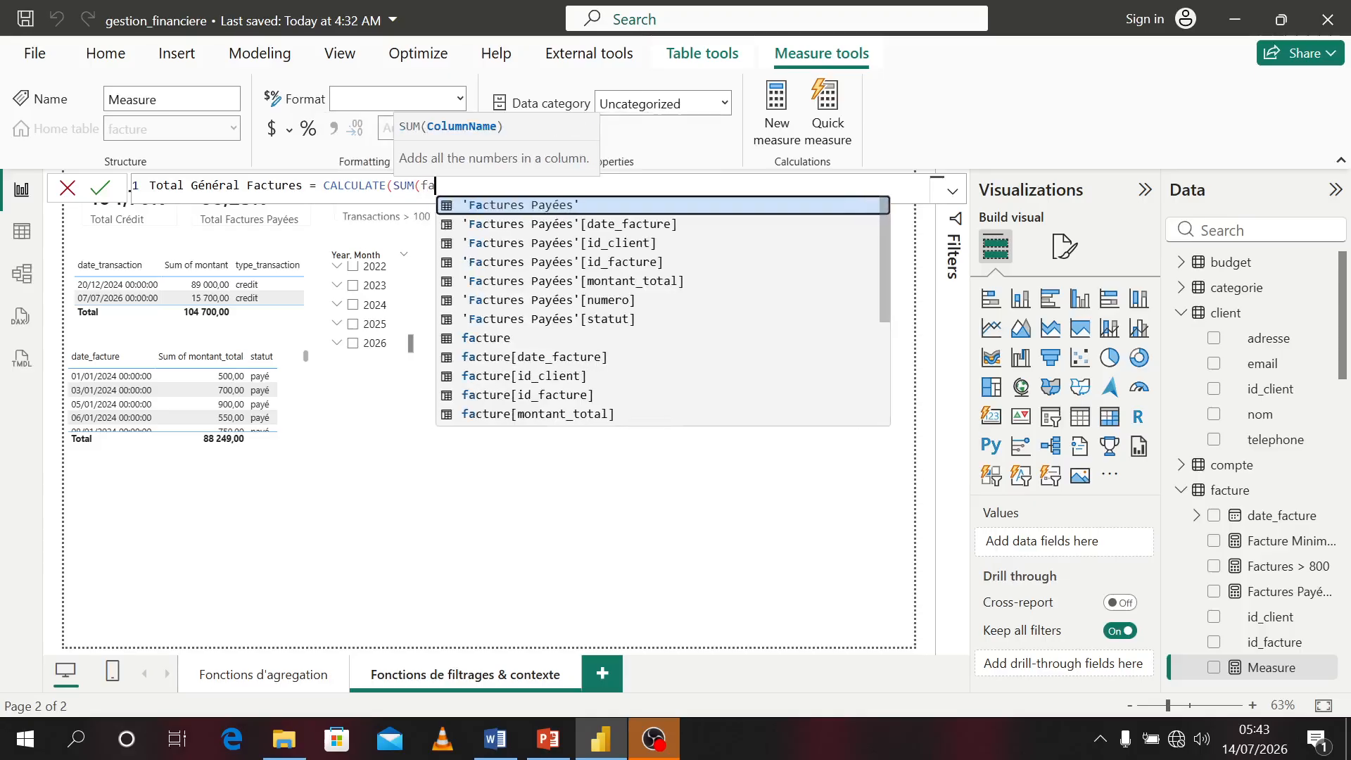
{"action": "key", "text": "BackSpace"}
{"action": "key", "text": "BackSpace"}
{"action": "type", "text": "mo"}
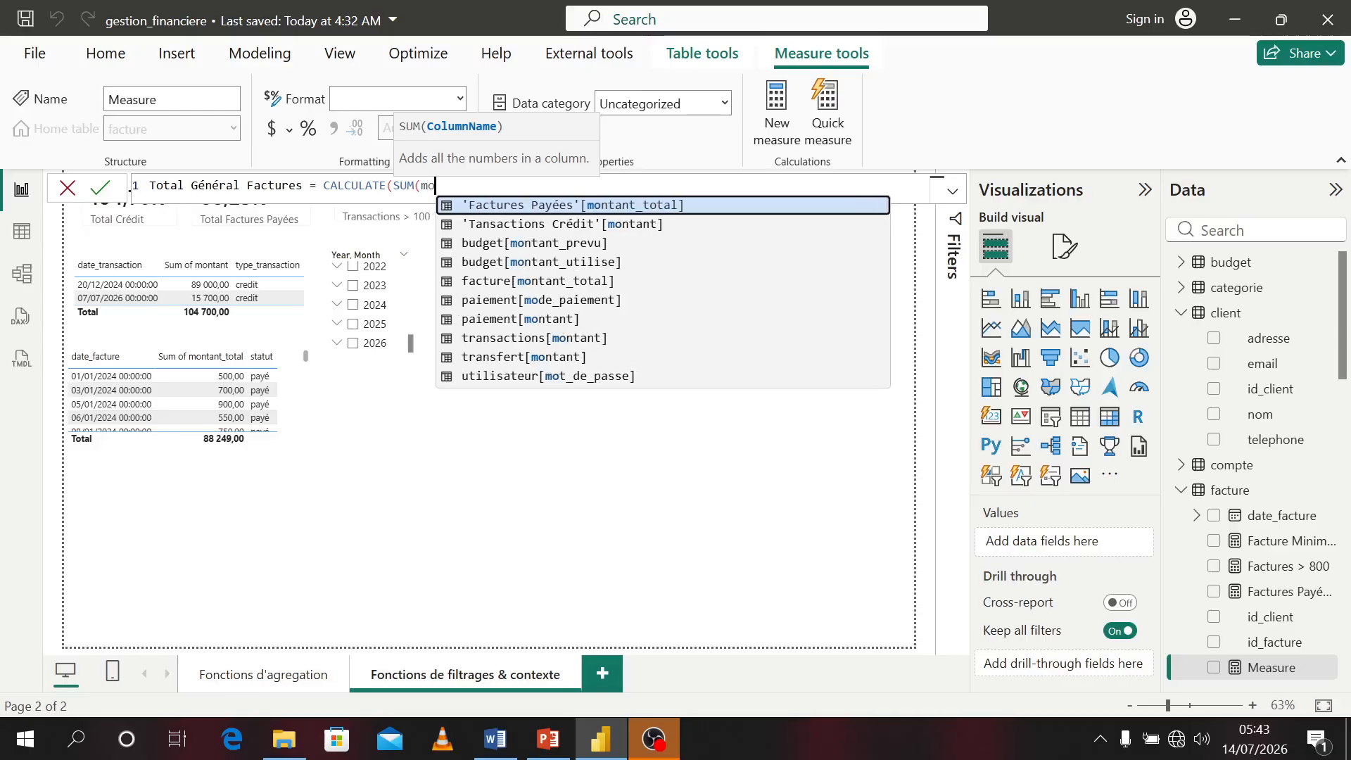
{"action": "type", "text": "nt"}
{"action": "key", "text": "Down"}
{"action": "key", "text": "Down"}
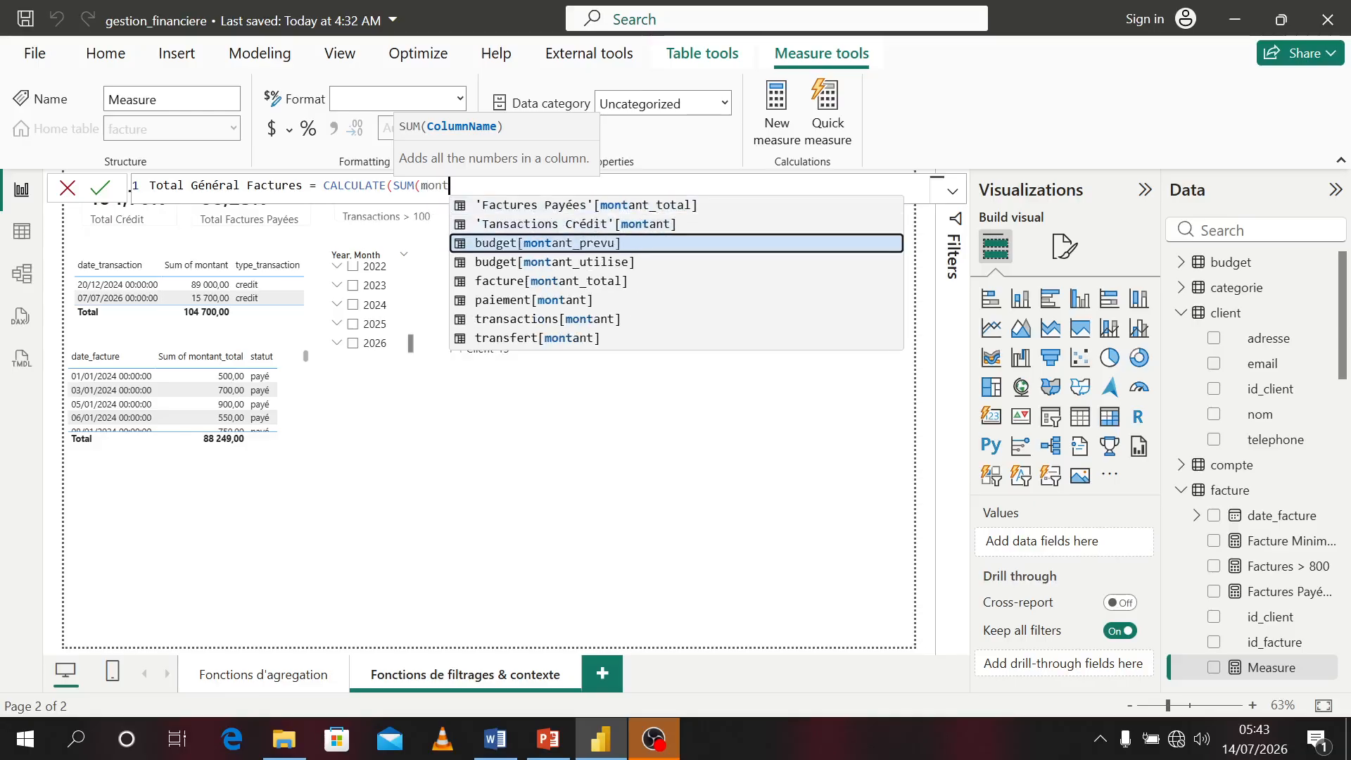
{"action": "key", "text": "Down"}
{"action": "key", "text": "Down"}
{"action": "key", "text": "Tab"}
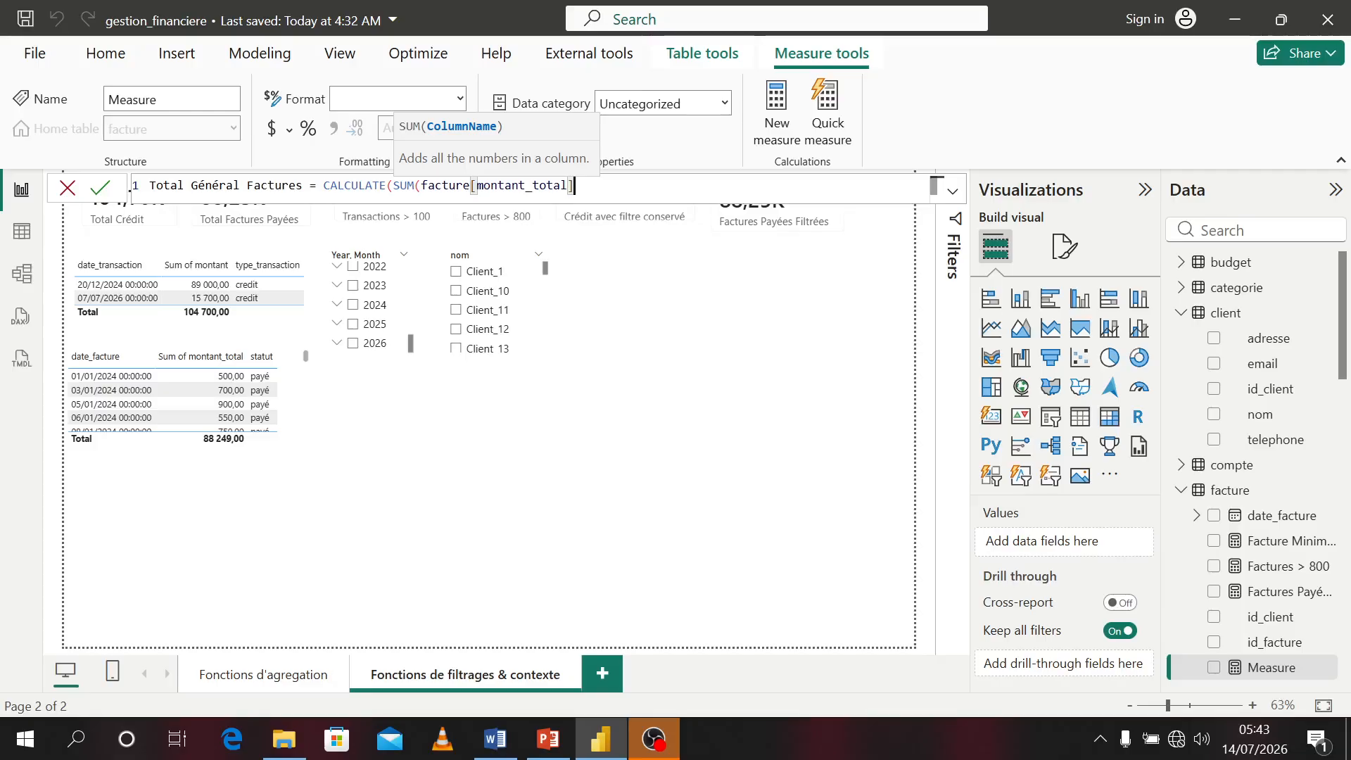
{"action": "type", "text": "à"}
{"action": "key", "text": "BackSpace"}
{"action": "type", "text": "),"}
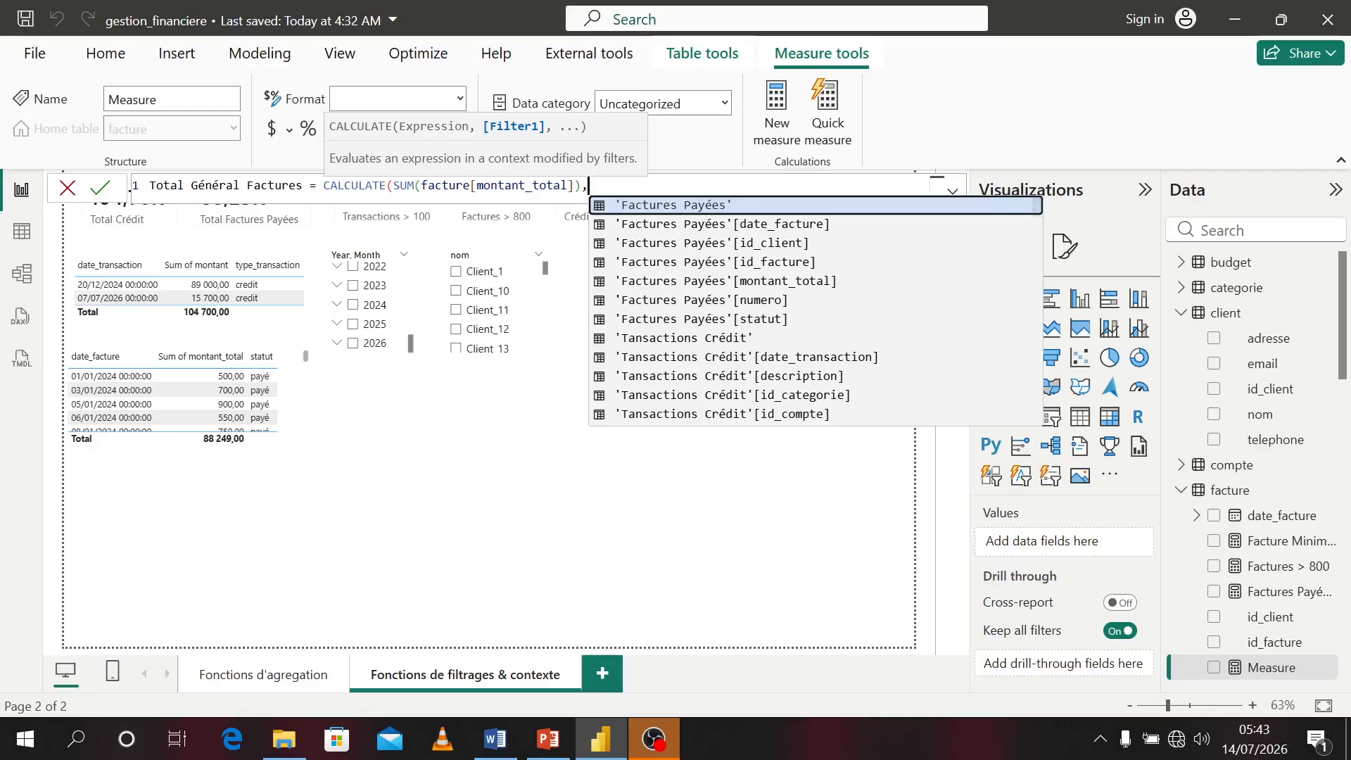
- Add REMOVEFILTERS(facture[id_client]) as the filter argument, close the formula and commit the measure
{"action": "type", "text": "rem"}
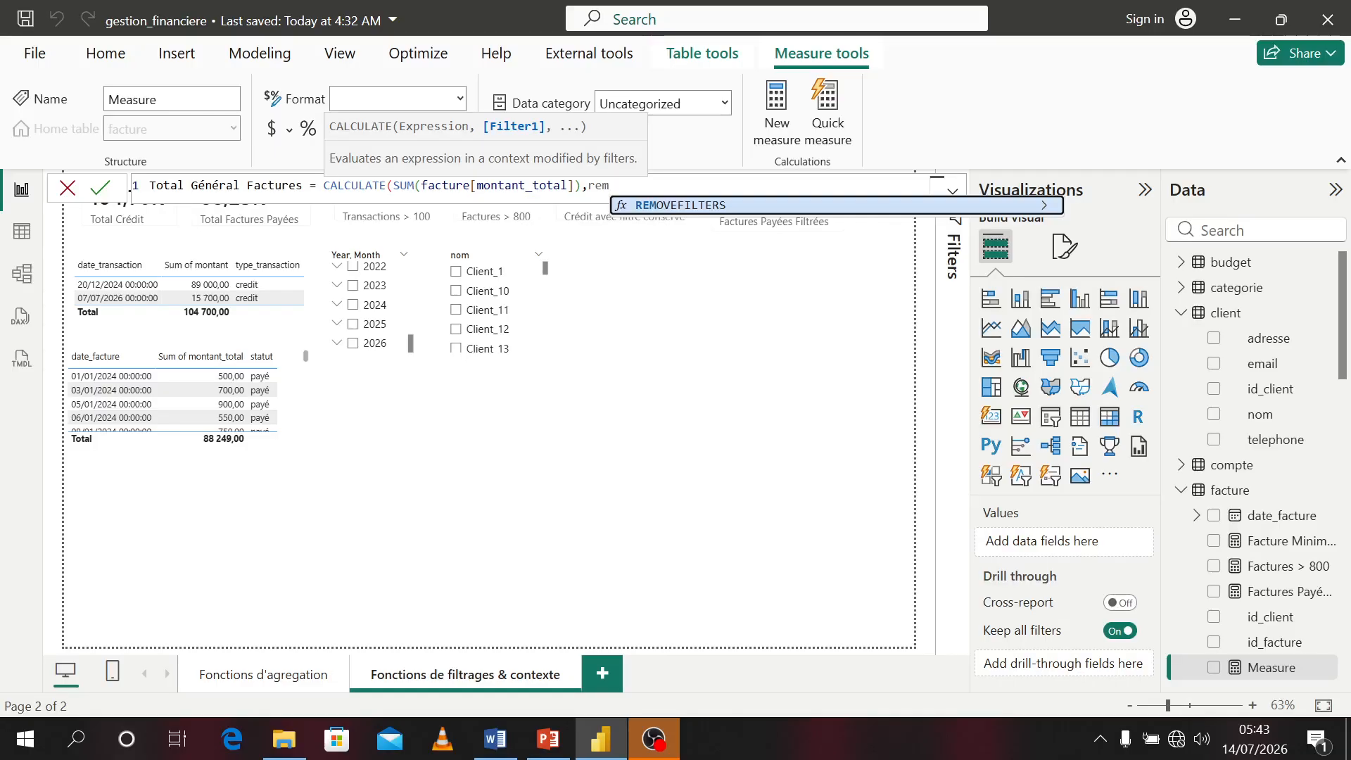
{"action": "key", "text": "Tab"}
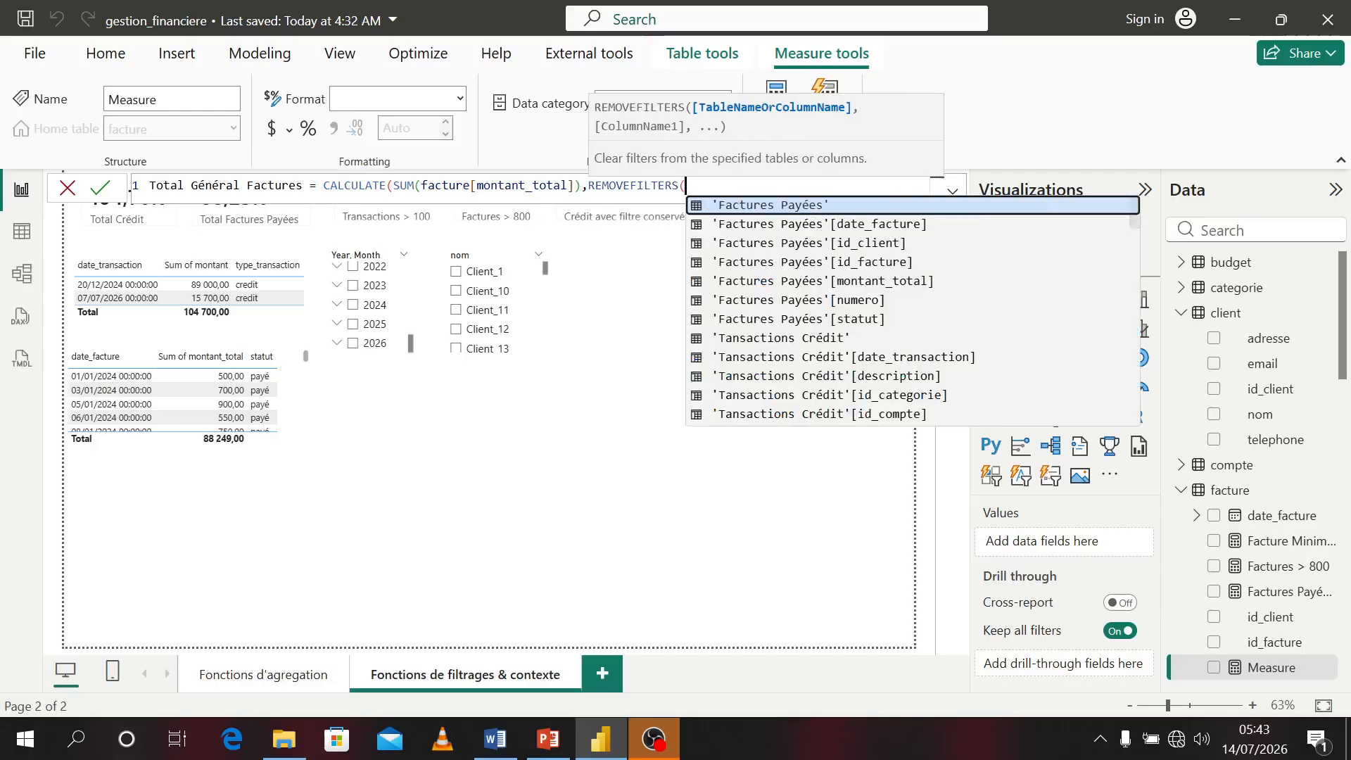
{"action": "type", "text": "id"}
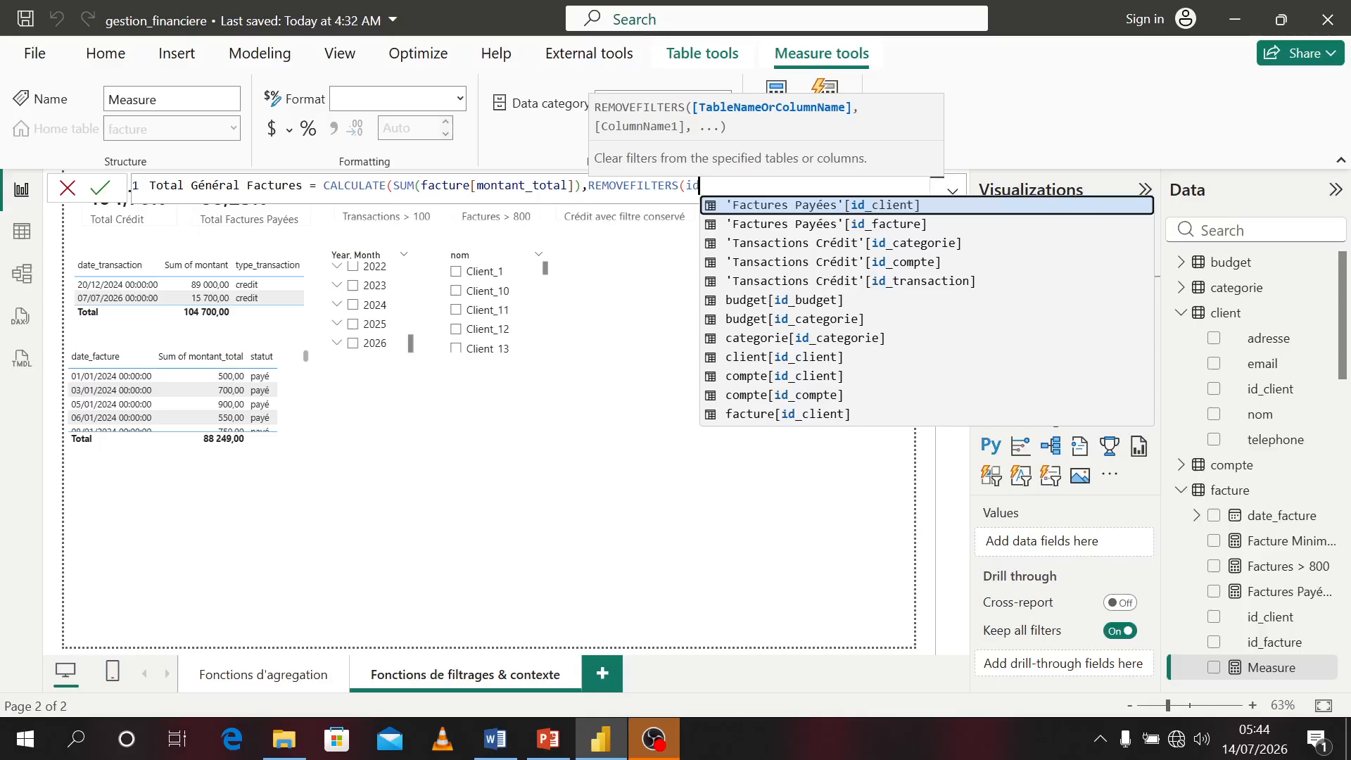
{"action": "key", "text": "Down"}
{"action": "key", "text": "Down"}
{"action": "key", "text": "Down"}
{"action": "key", "text": "Down"}
{"action": "key", "text": "Down"}
{"action": "key", "text": "Down"}
{"action": "key", "text": "Down"}
{"action": "key", "text": "Down"}
{"action": "key", "text": "Down"}
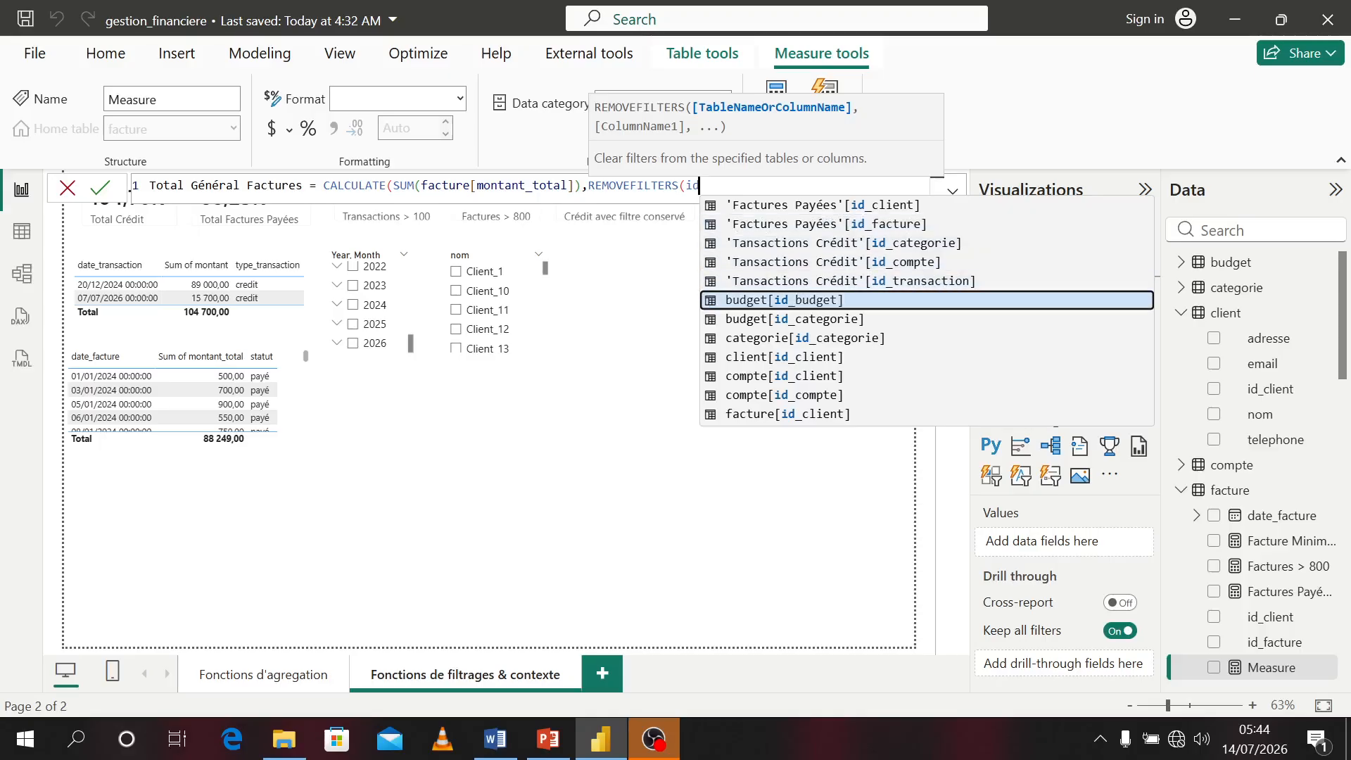
{"action": "key", "text": "Down"}
{"action": "key", "text": "Down"}
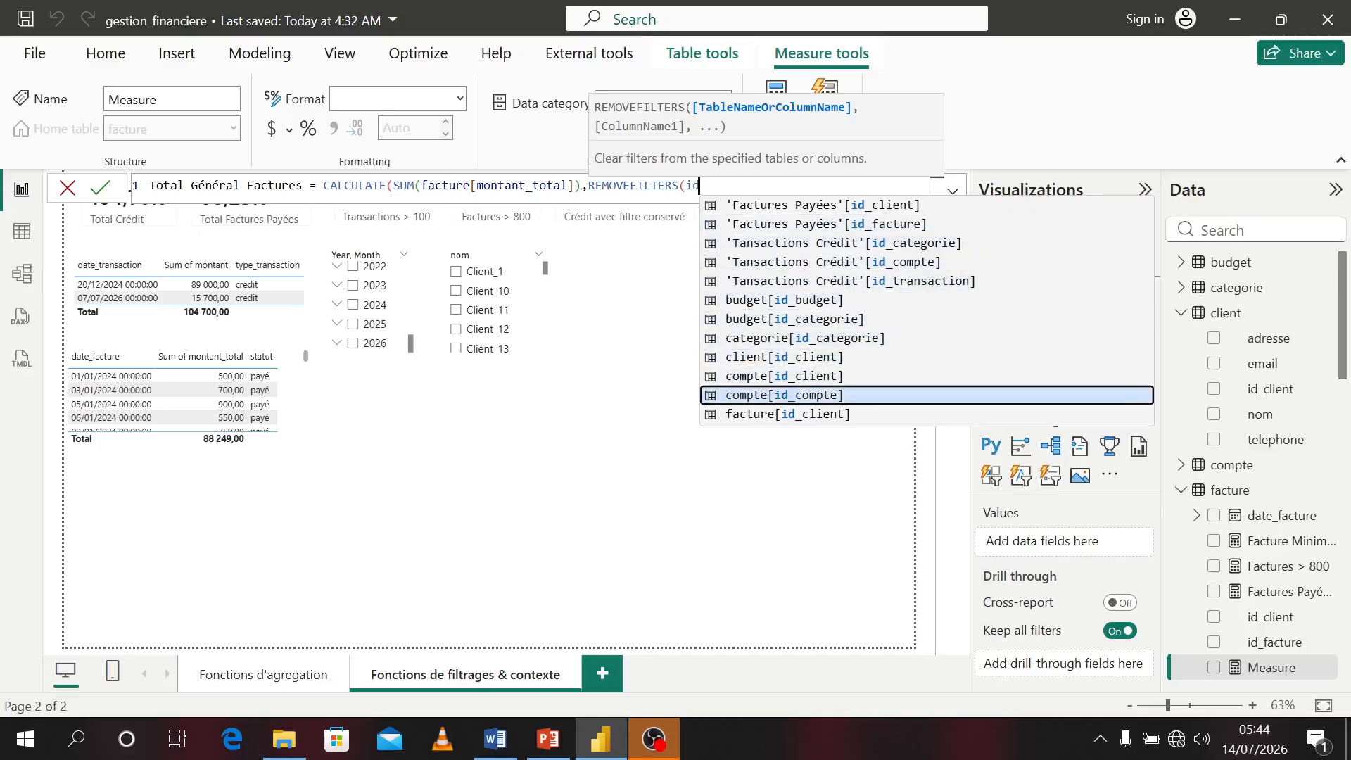
{"action": "key", "text": "Tab"}
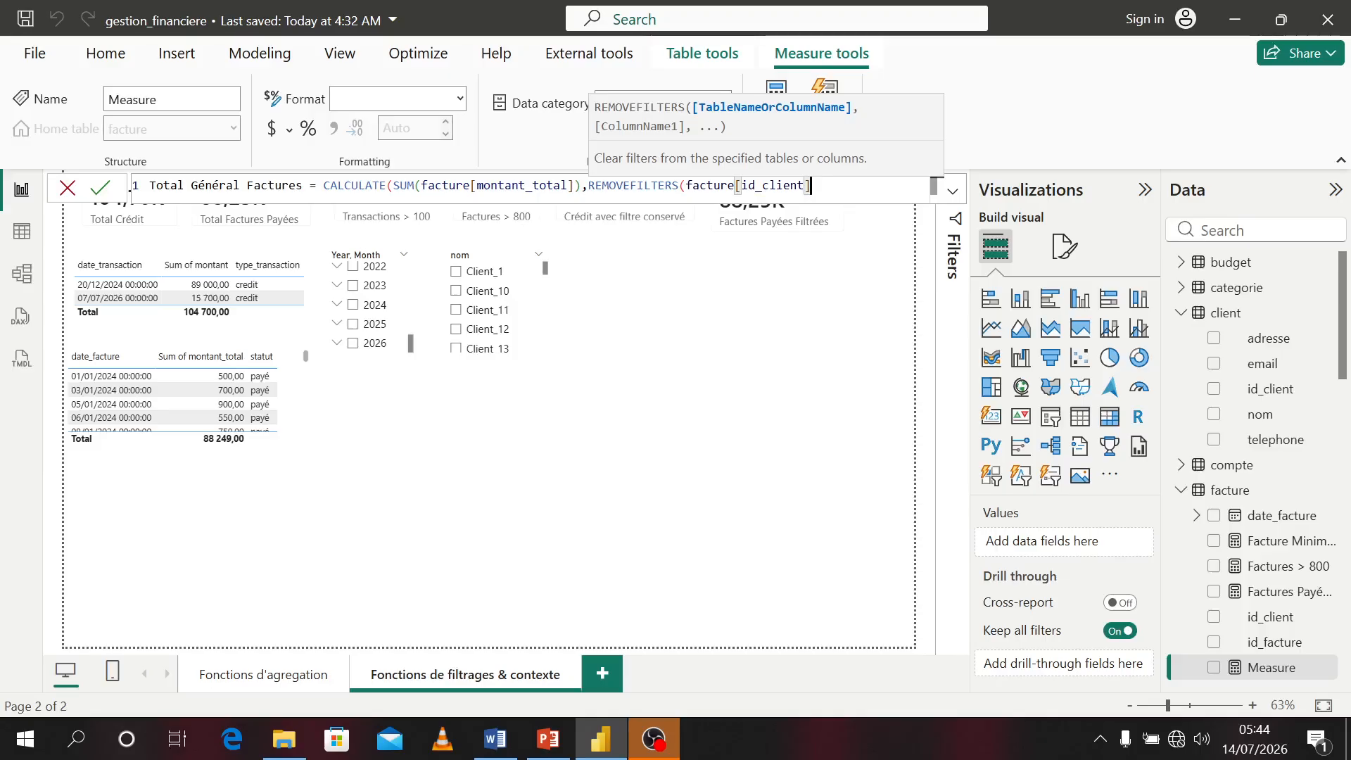
{"action": "type", "text": ")"}
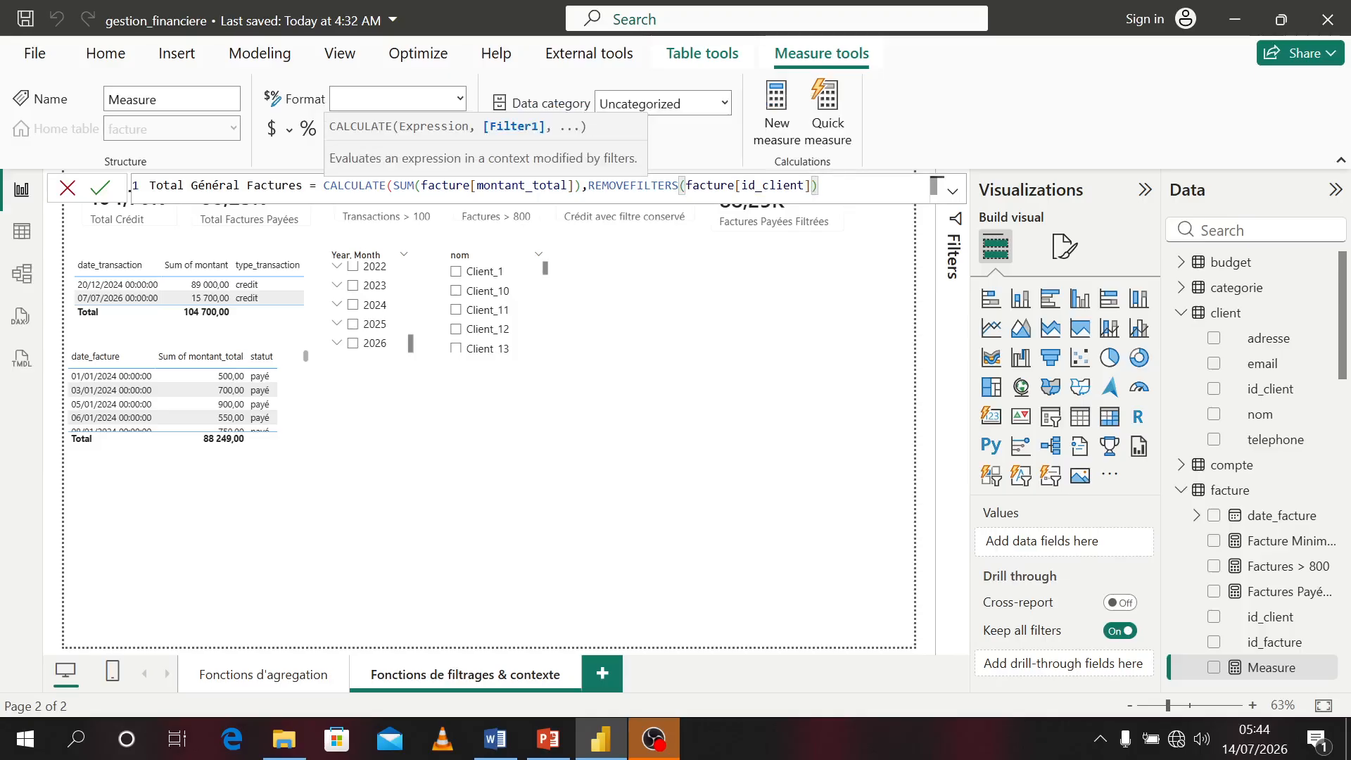
{"action": "type", "text": ")"}
{"action": "key", "text": "Return"}
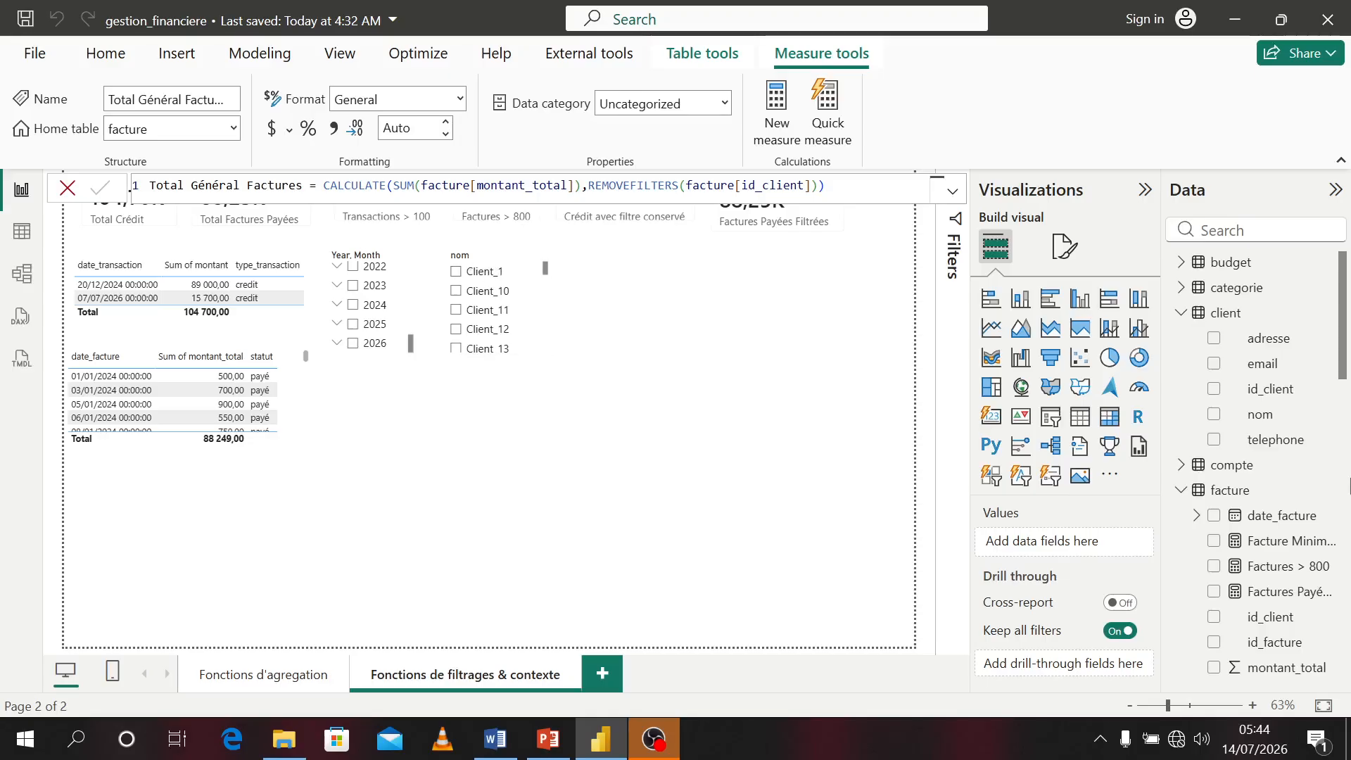
- Show the Total Général Factures measure as a card, placed beside the nom slicer under the Crédit avec filtre conservé card
{"action": "left_click", "coordinate": [798, 448]}
{"action": "scroll", "coordinate": [1279, 545], "scroll_direction": "down", "scroll_amount": 3}
{"action": "scroll", "coordinate": [1279, 545], "scroll_direction": "up", "scroll_amount": 3}
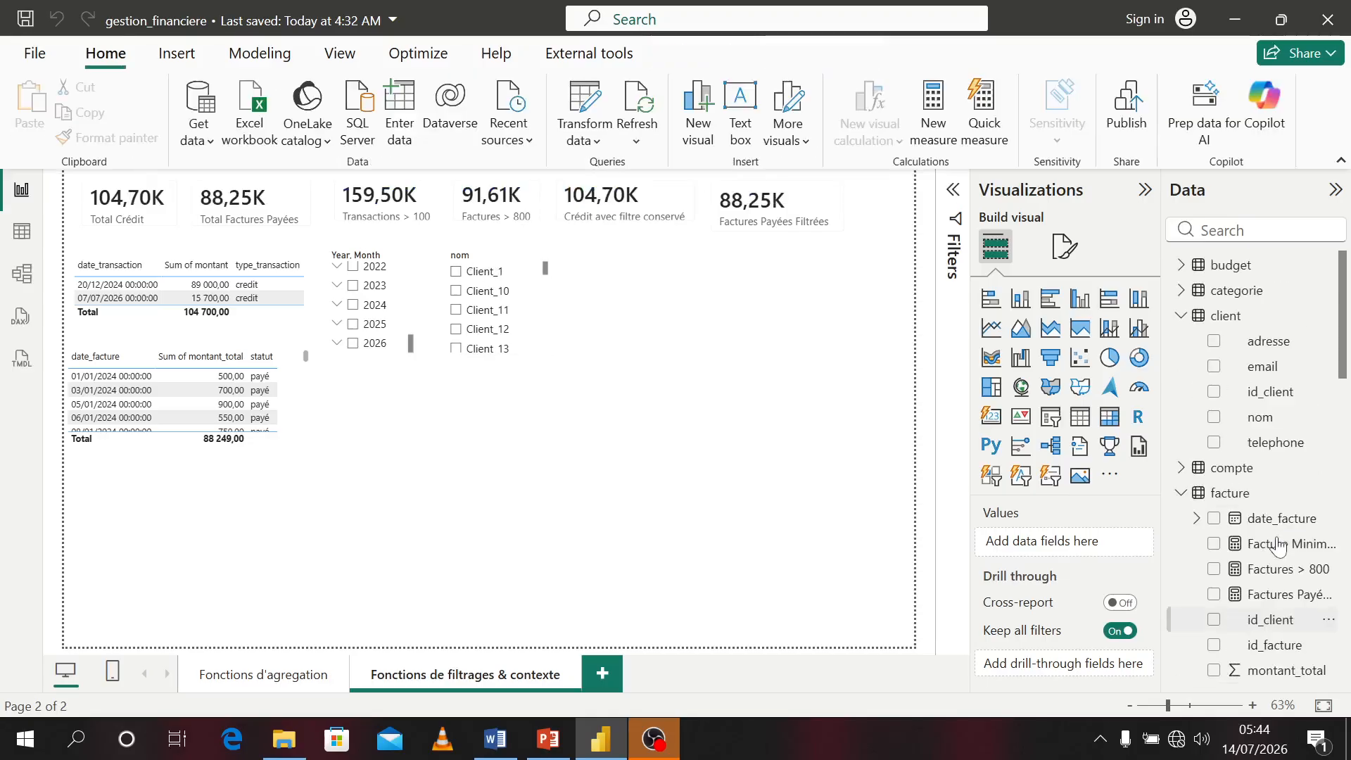
{"action": "scroll", "coordinate": [1279, 545], "scroll_direction": "down", "scroll_amount": 2}
{"action": "scroll", "coordinate": [1279, 546], "scroll_direction": "down", "scroll_amount": 3}
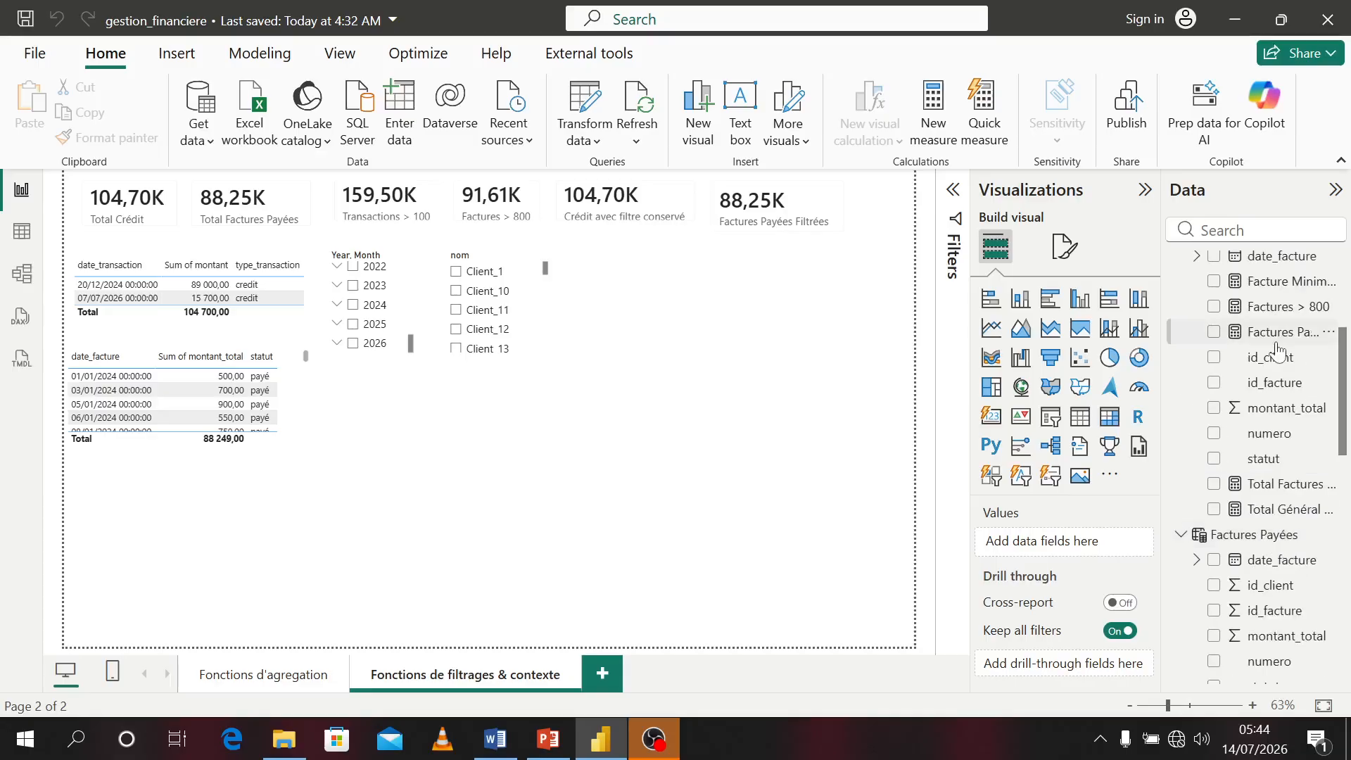
{"action": "scroll", "coordinate": [1278, 356], "scroll_direction": "up", "scroll_amount": 2}
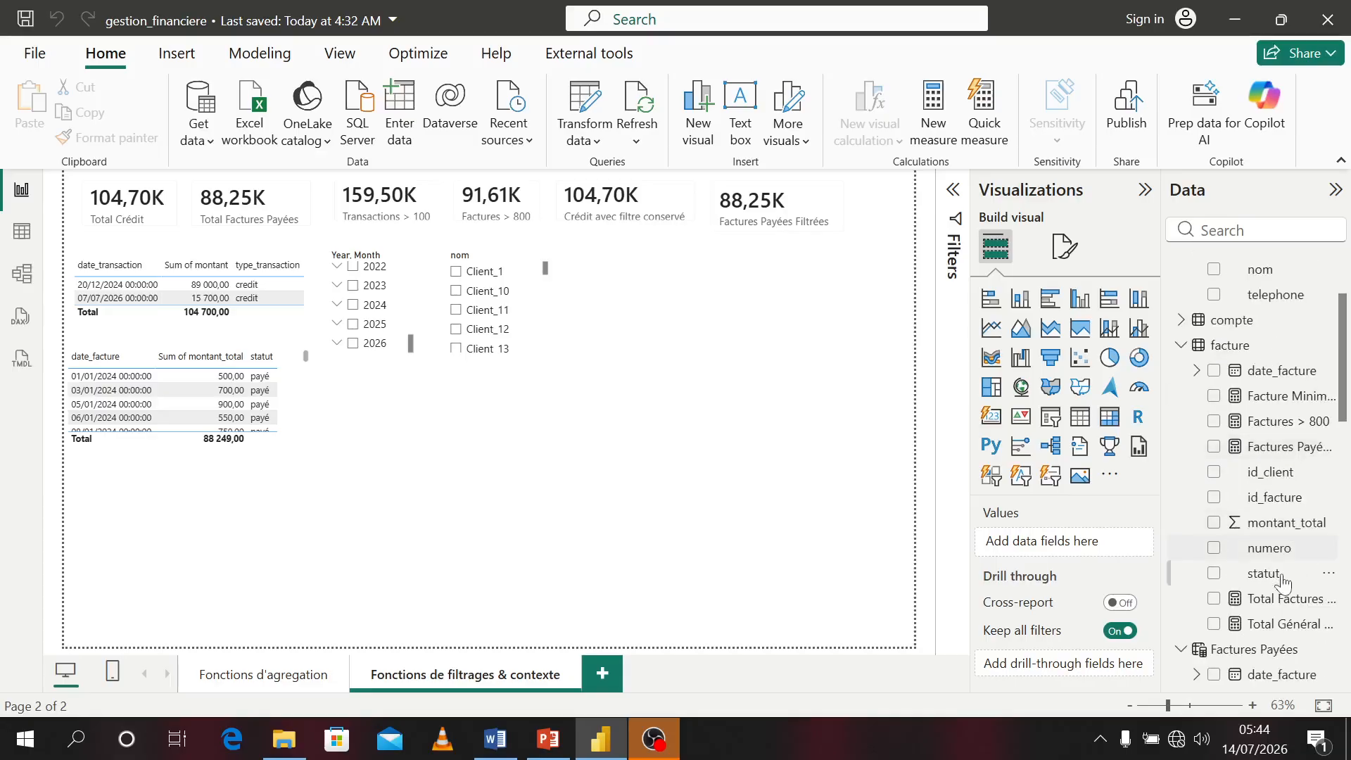
{"action": "left_click", "coordinate": [1216, 625]}
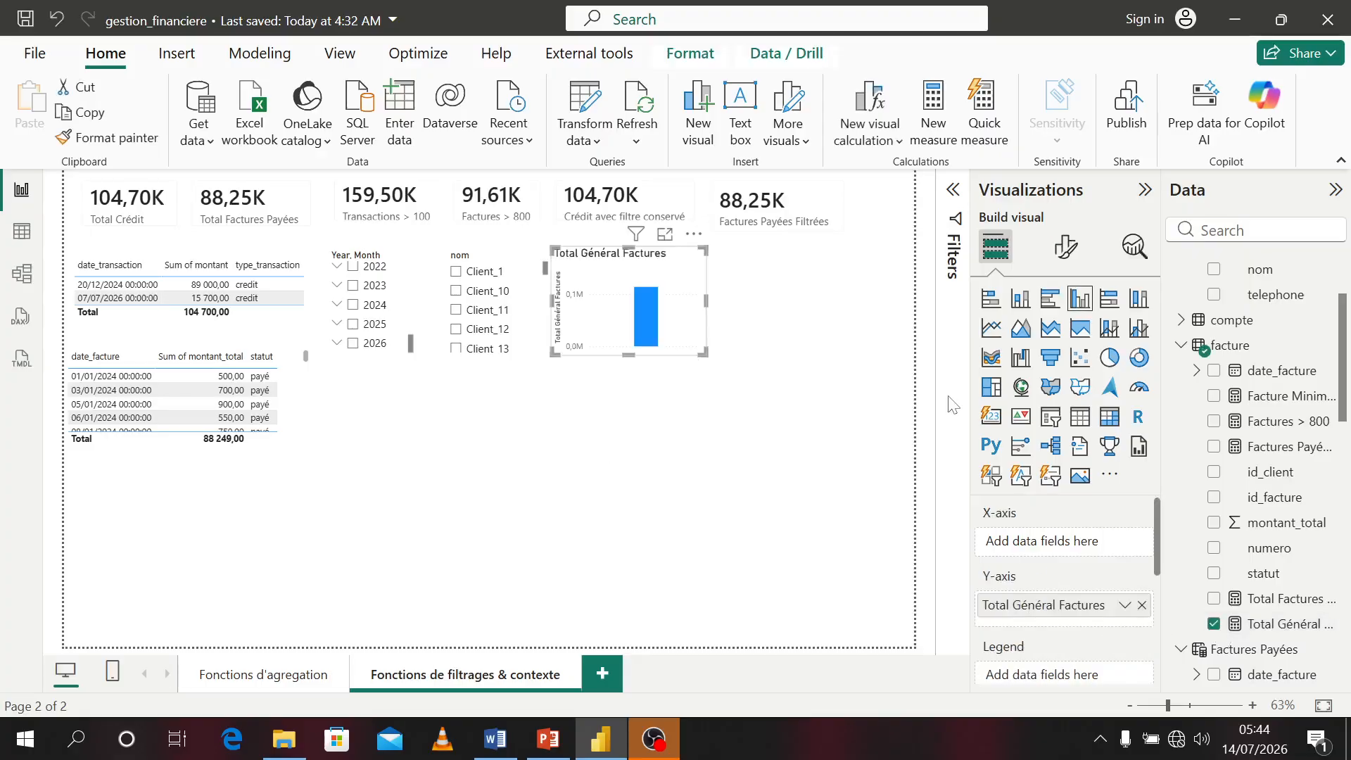
{"action": "left_click", "coordinate": [982, 419]}
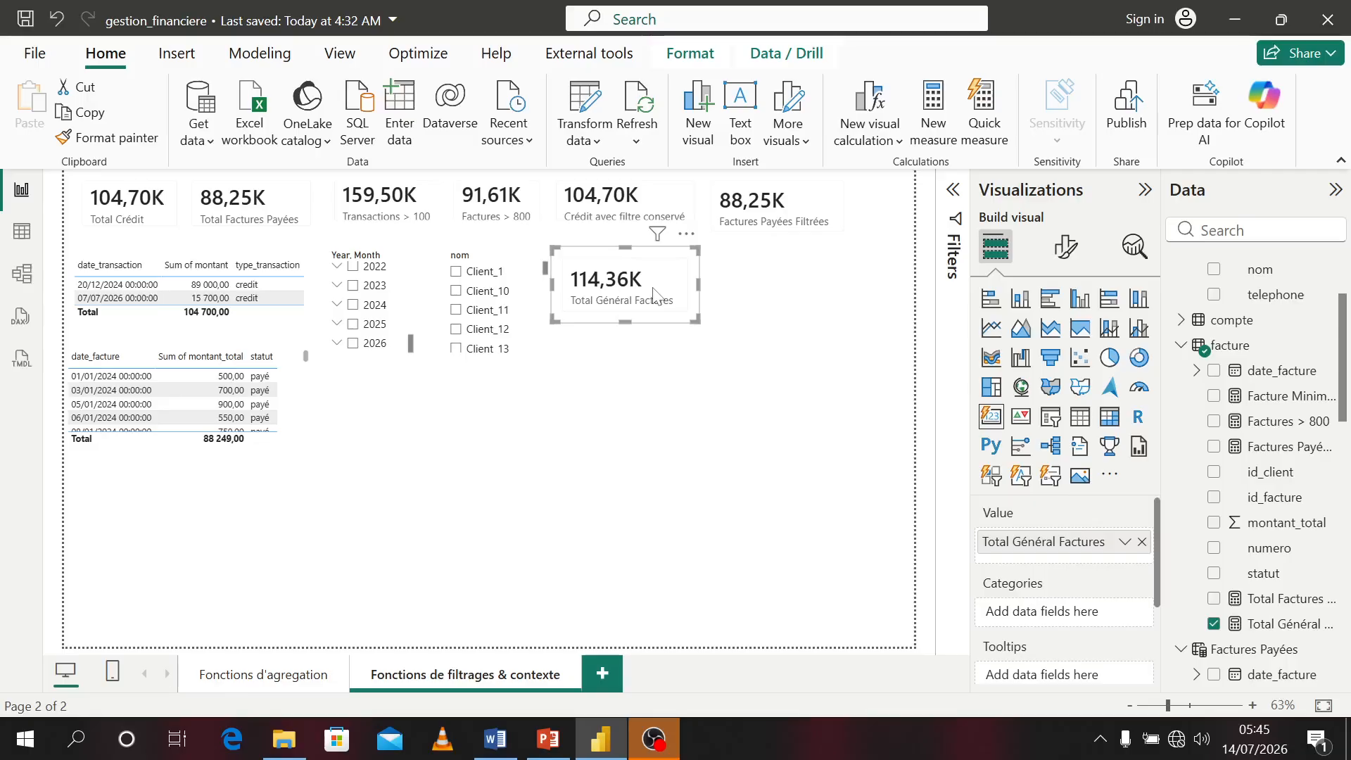
{"action": "mouse_move", "coordinate": [653, 295]}
{"action": "left_mouse_down"}
{"action": "mouse_move", "coordinate": [815, 308]}
{"action": "mouse_move", "coordinate": [788, 289]}
{"action": "mouse_move", "coordinate": [630, 285]}
{"action": "left_mouse_up"}
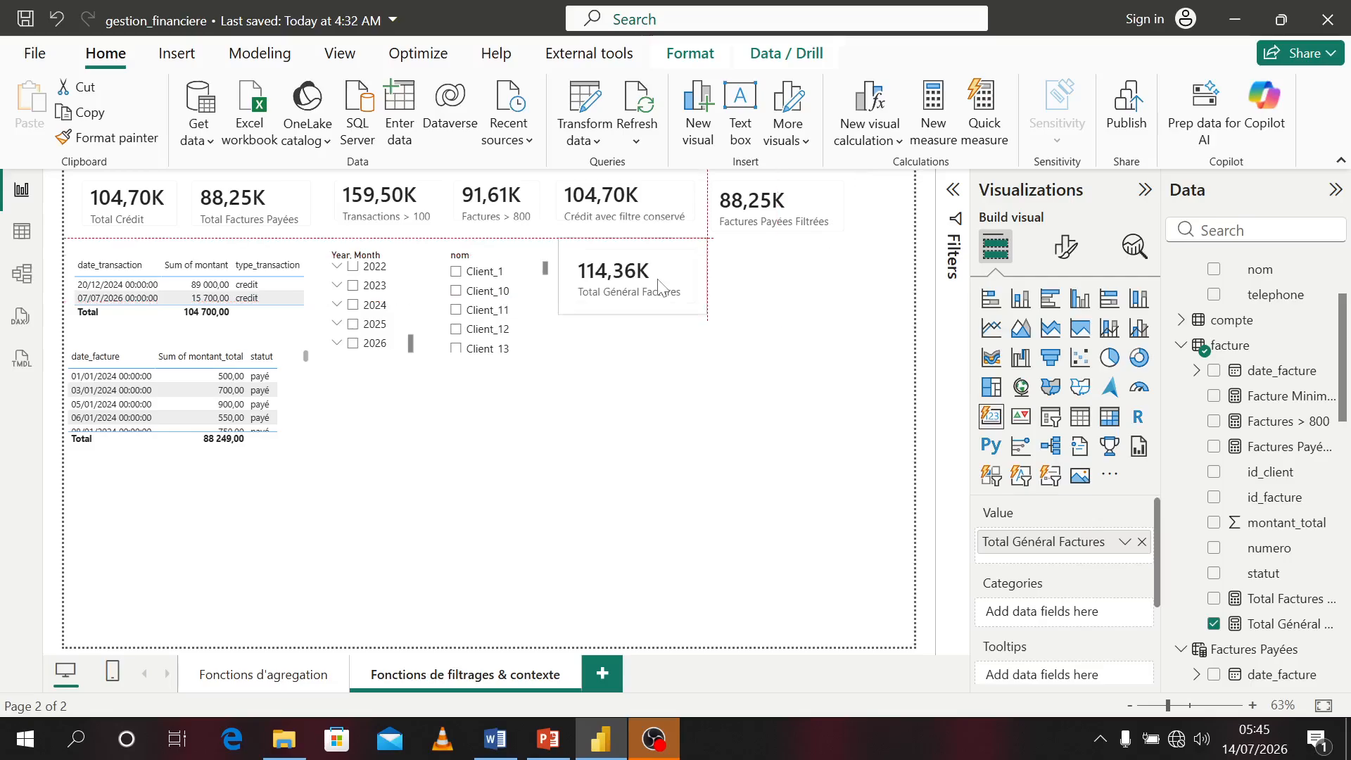
- Check the cards with Client_11, Client_12 and Client_10 chosen in turn in the nom slicer, and clear the selection
{"action": "left_click", "coordinate": [456, 310]}
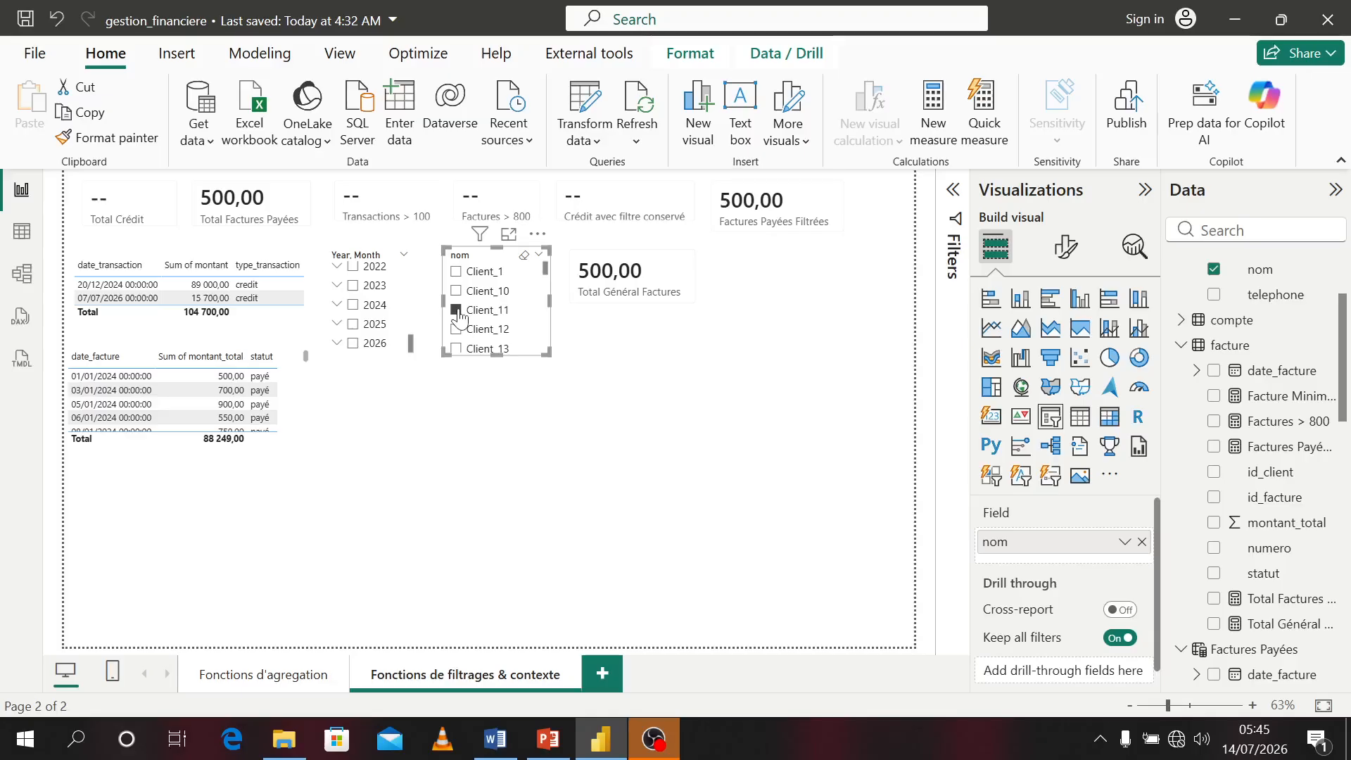
{"action": "left_click", "coordinate": [459, 331]}
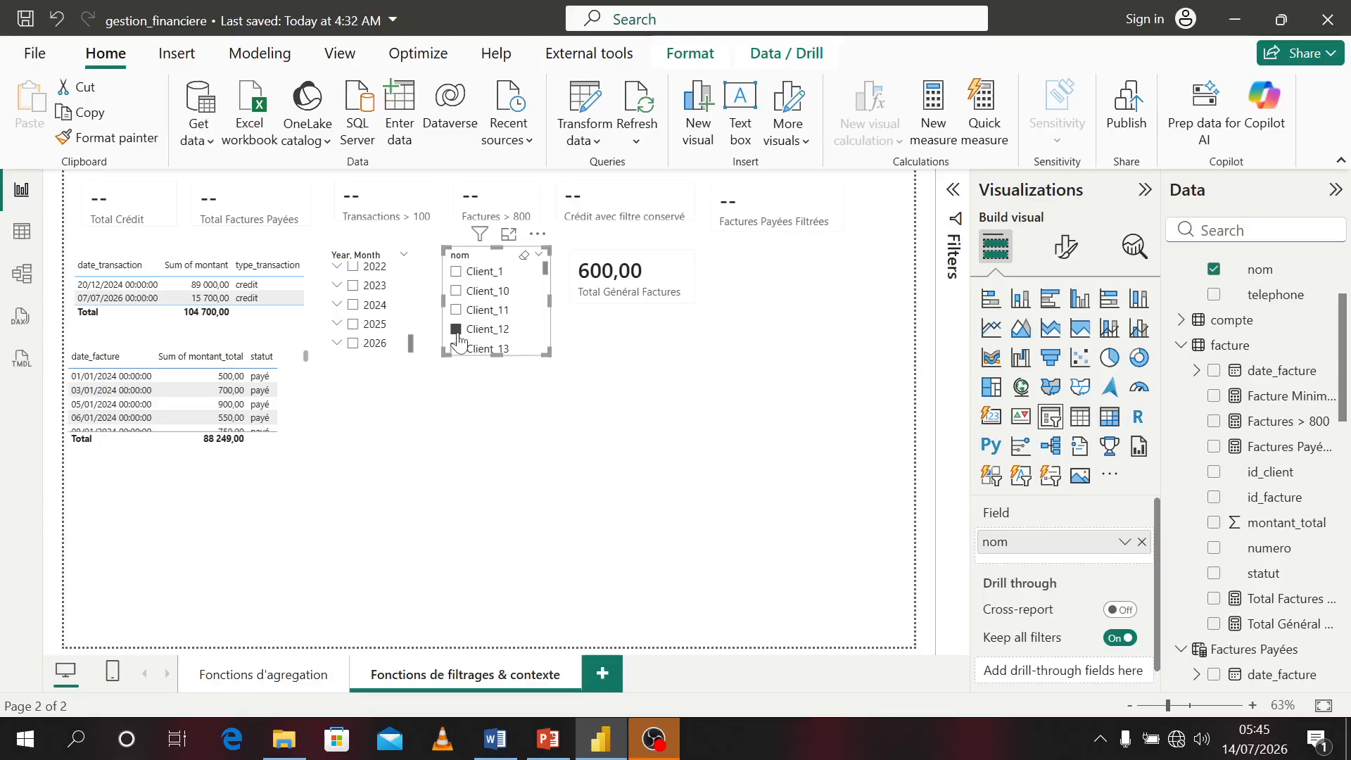
{"action": "left_click", "coordinate": [456, 292]}
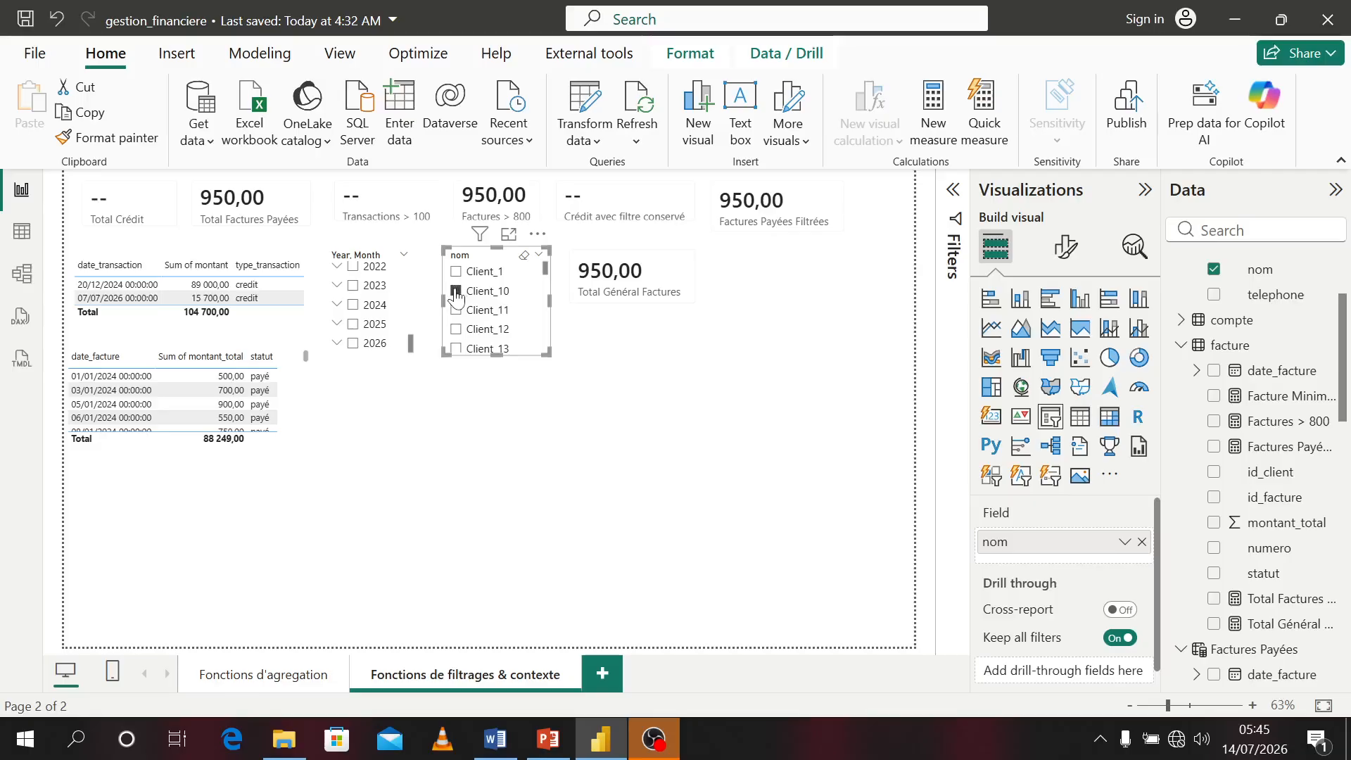
{"action": "left_click", "coordinate": [457, 291]}
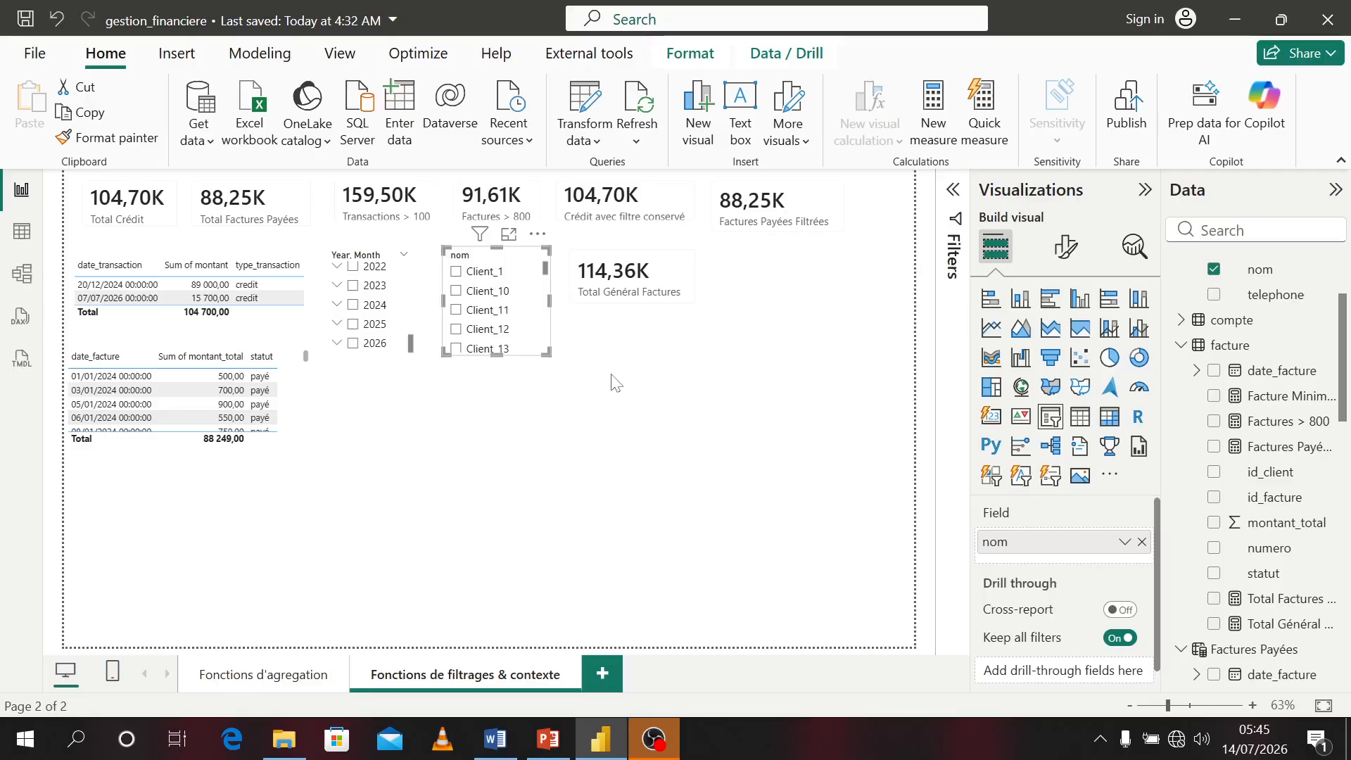
{"action": "left_click", "coordinate": [615, 384]}
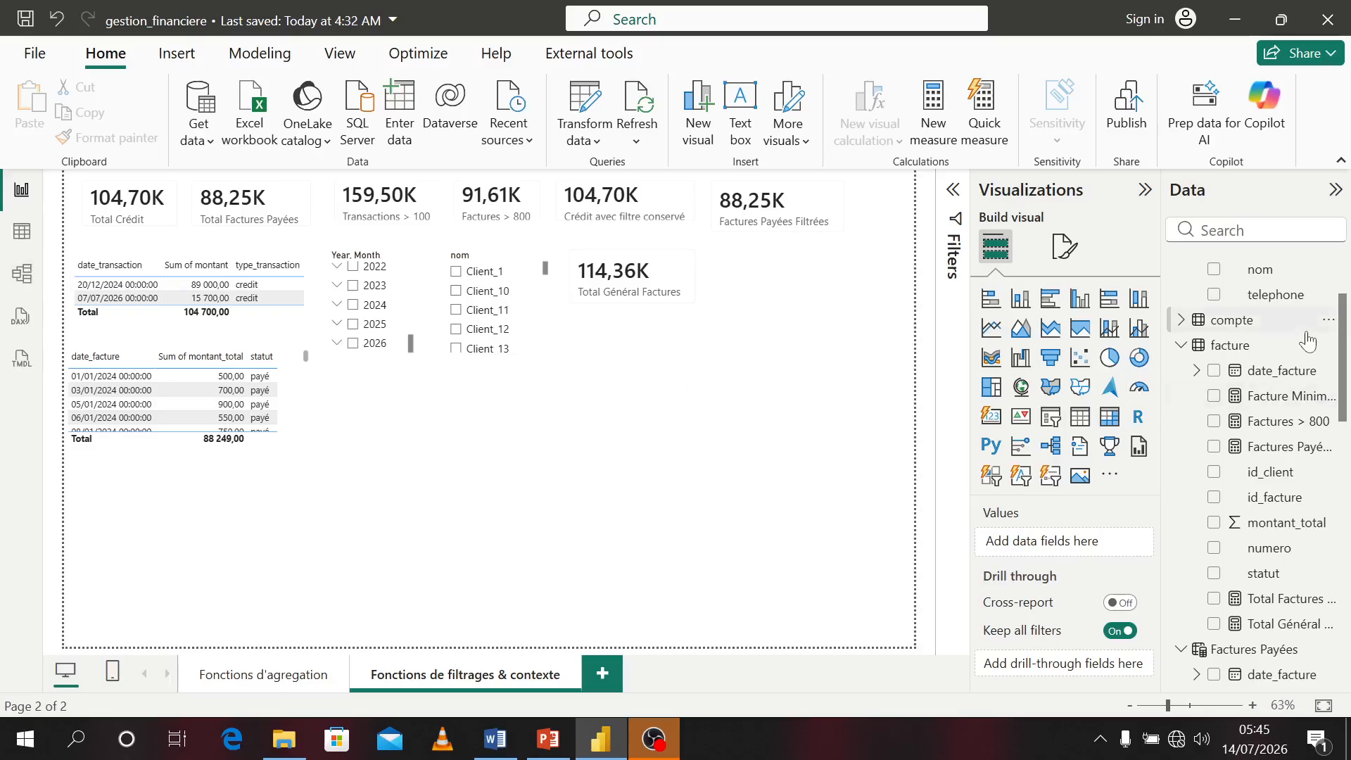
- Collapse the client, facture and Factures Payées tables in the field list and expand the budget table
{"action": "scroll", "coordinate": [1285, 345], "scroll_direction": "up", "scroll_amount": 3}
{"action": "left_click", "coordinate": [1182, 315]}
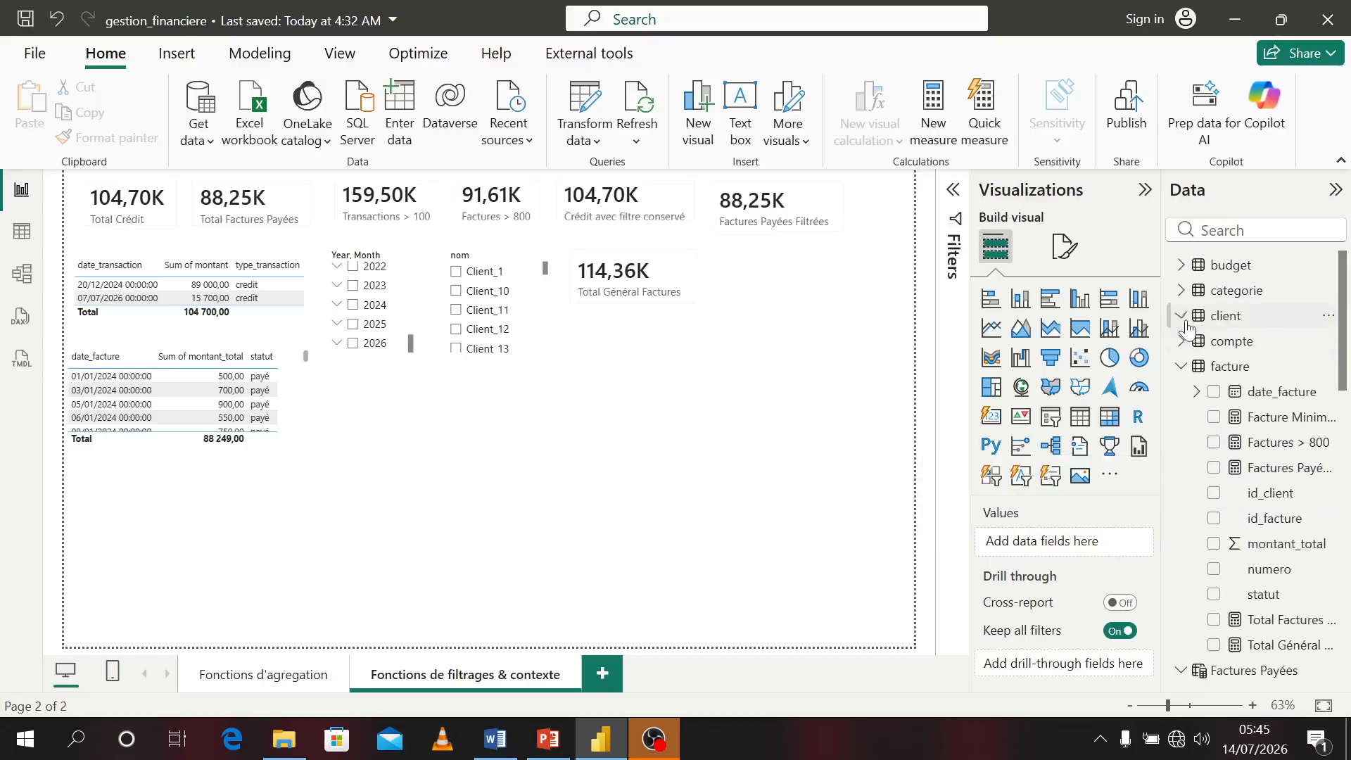
{"action": "left_click", "coordinate": [1182, 366]}
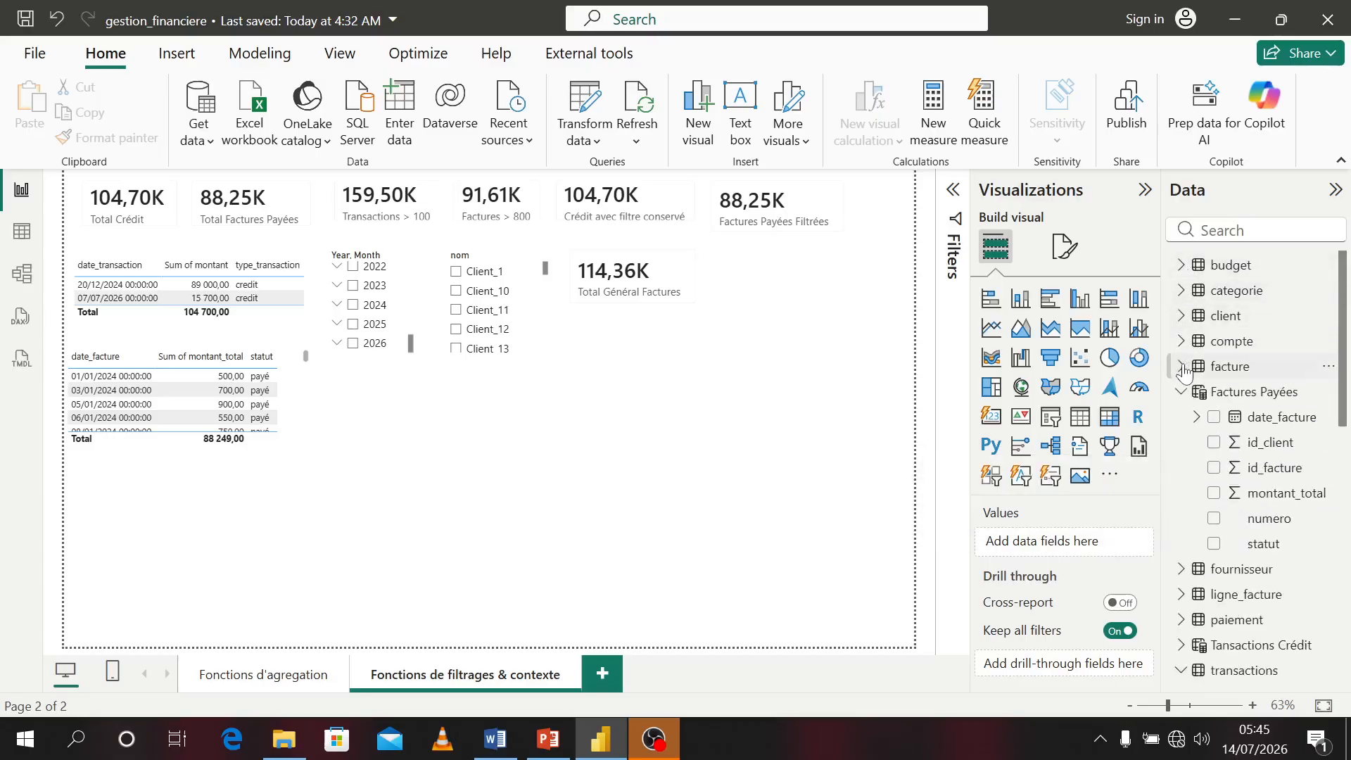
{"action": "left_click", "coordinate": [1182, 392]}
{"action": "left_click", "coordinate": [1183, 266]}
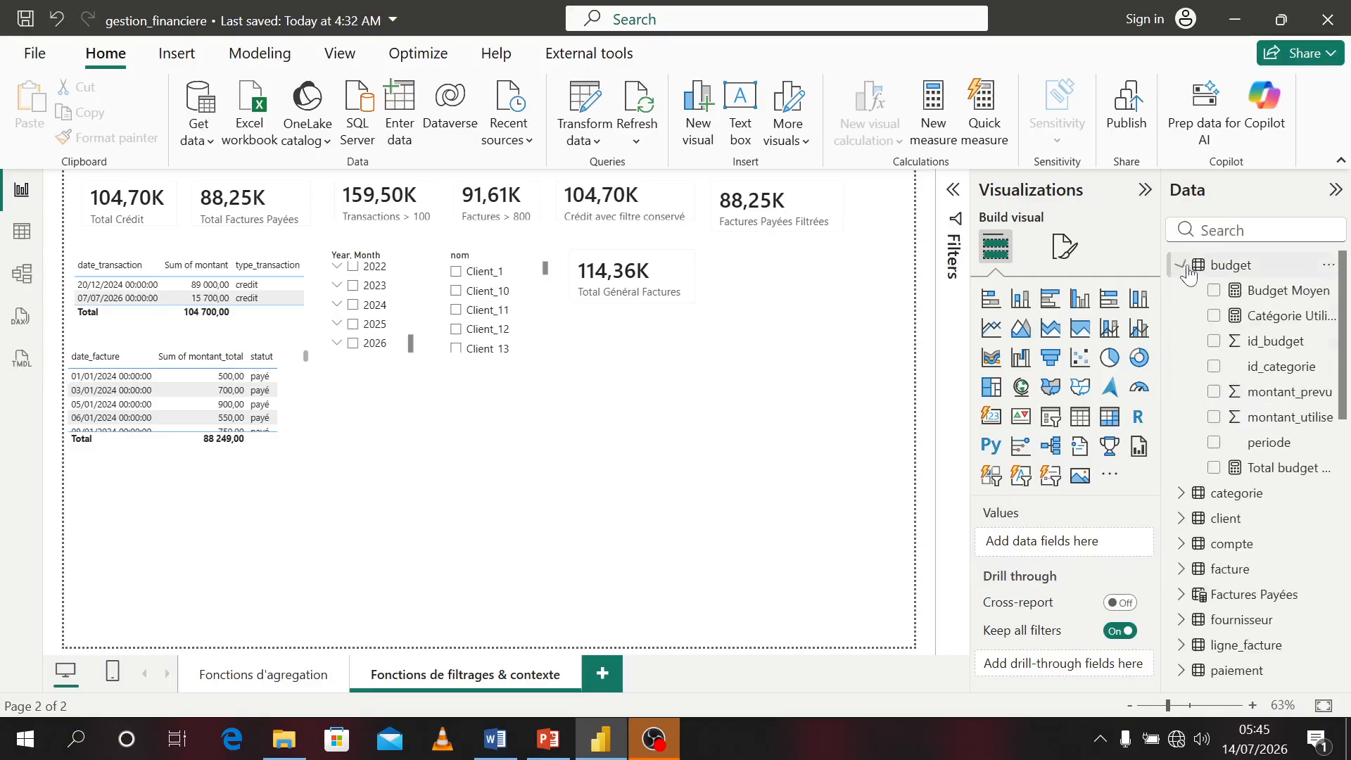
- Start a new measure named Budget Total in the budget table, with CALCULATE as its outer function
{"action": "right_click", "coordinate": [1223, 271]}
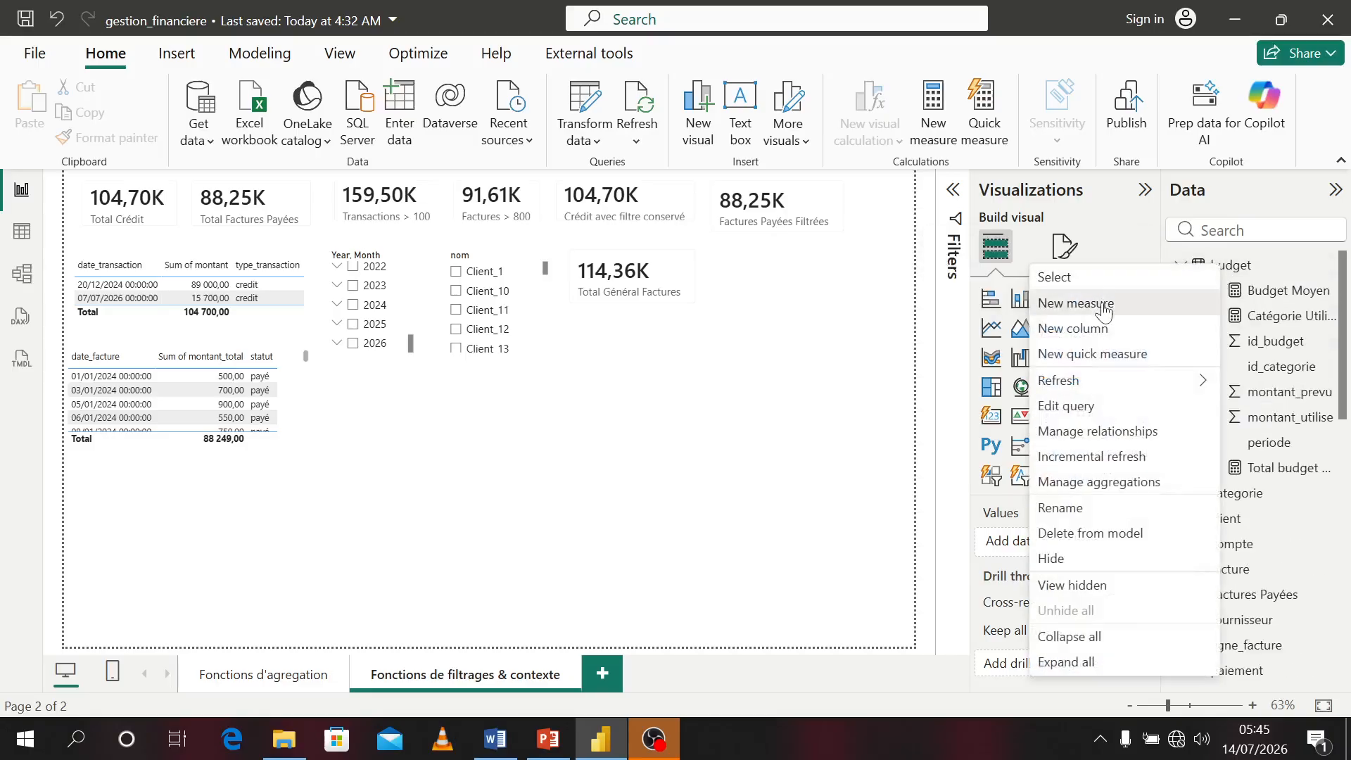
{"action": "key", "text": "Escape"}
{"action": "left_click", "coordinate": [1108, 301]}
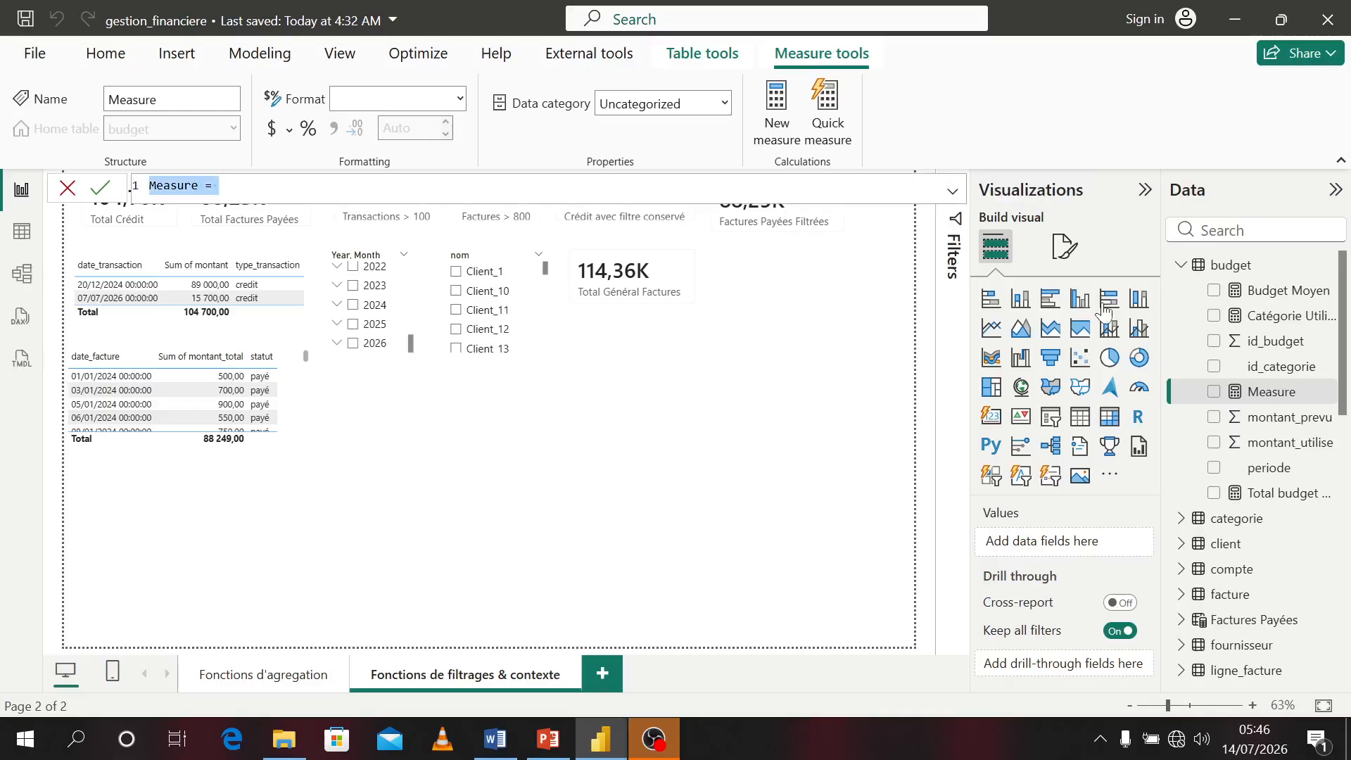
{"action": "type", "text": "Bu"}
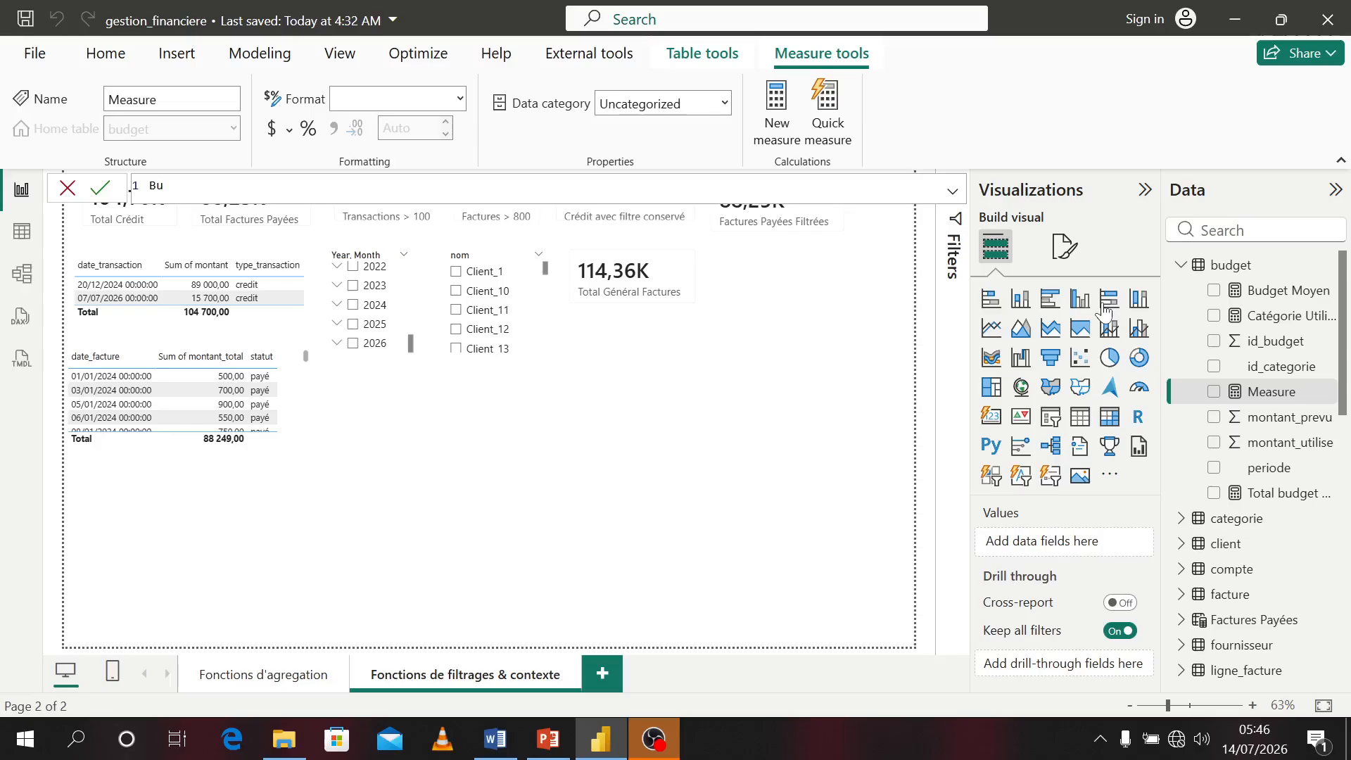
{"action": "type", "text": "dge"}
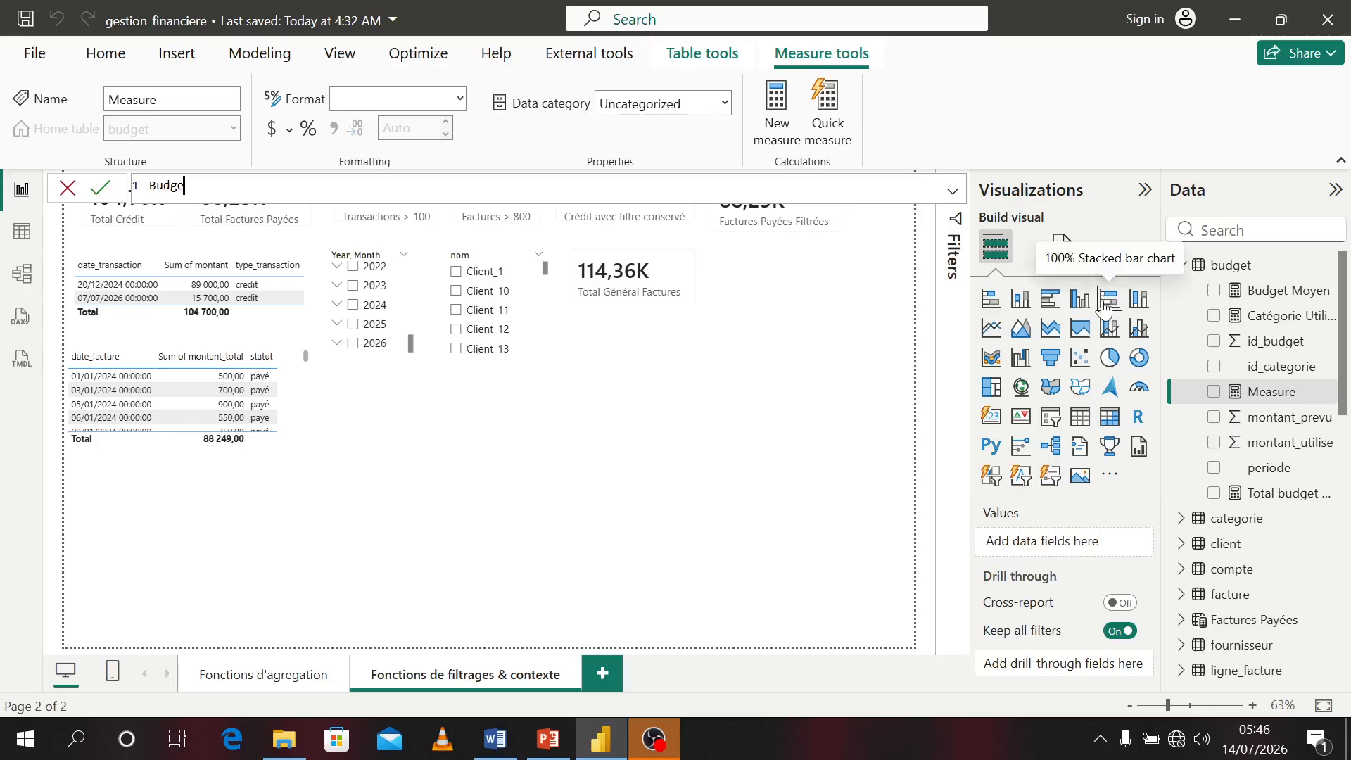
{"action": "type", "text": "t Total = CALCULATE("}
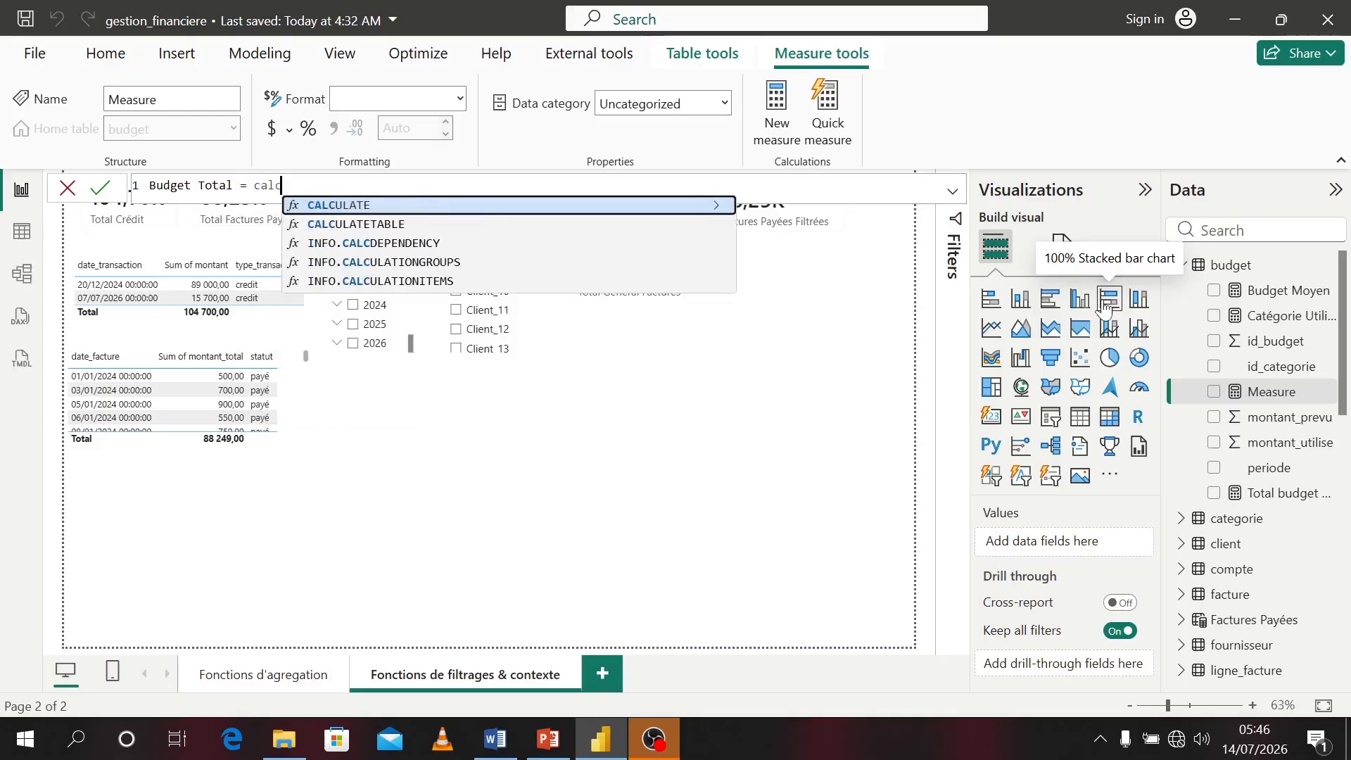
- Enter SUM(budget[montant_prevu]) as the expression to calculate in the Budget Total measure
{"action": "type", "text": "SUM("}
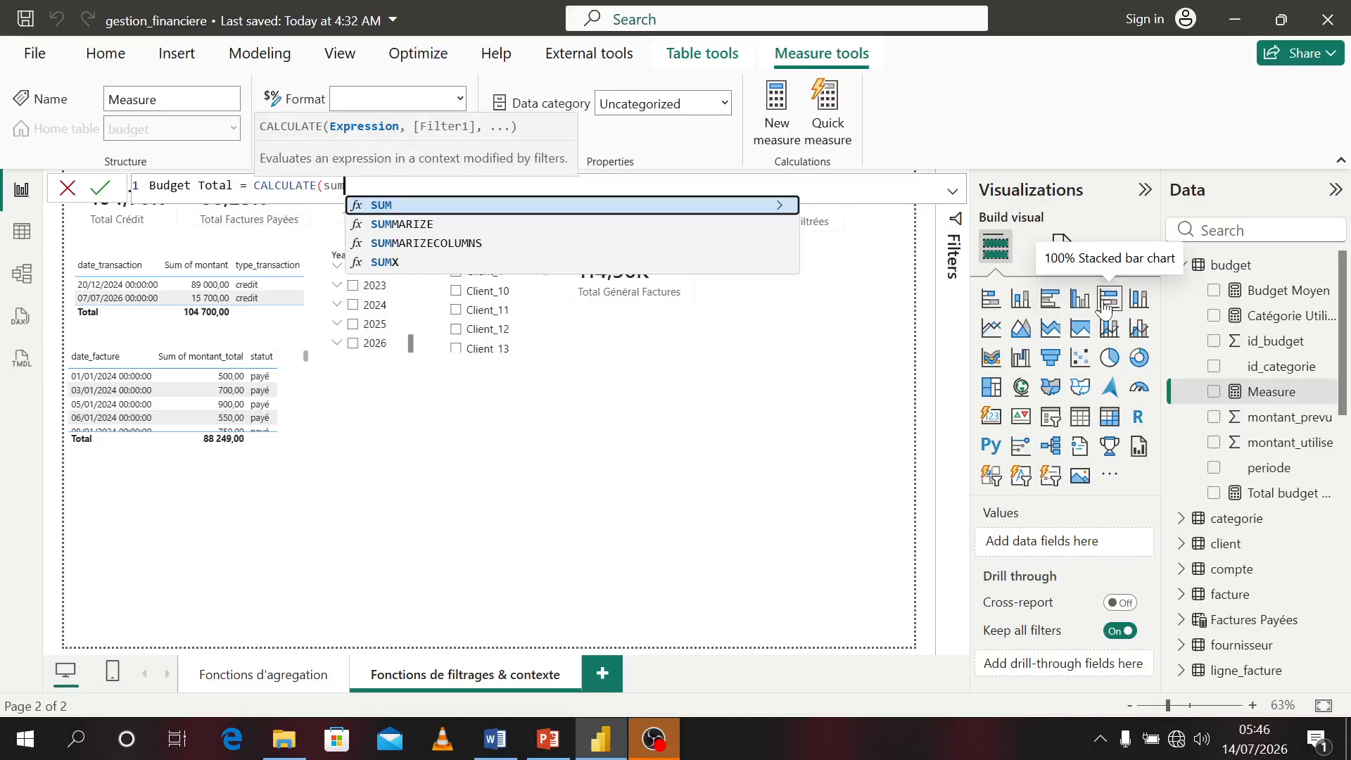
{"action": "type", "text": "mon"}
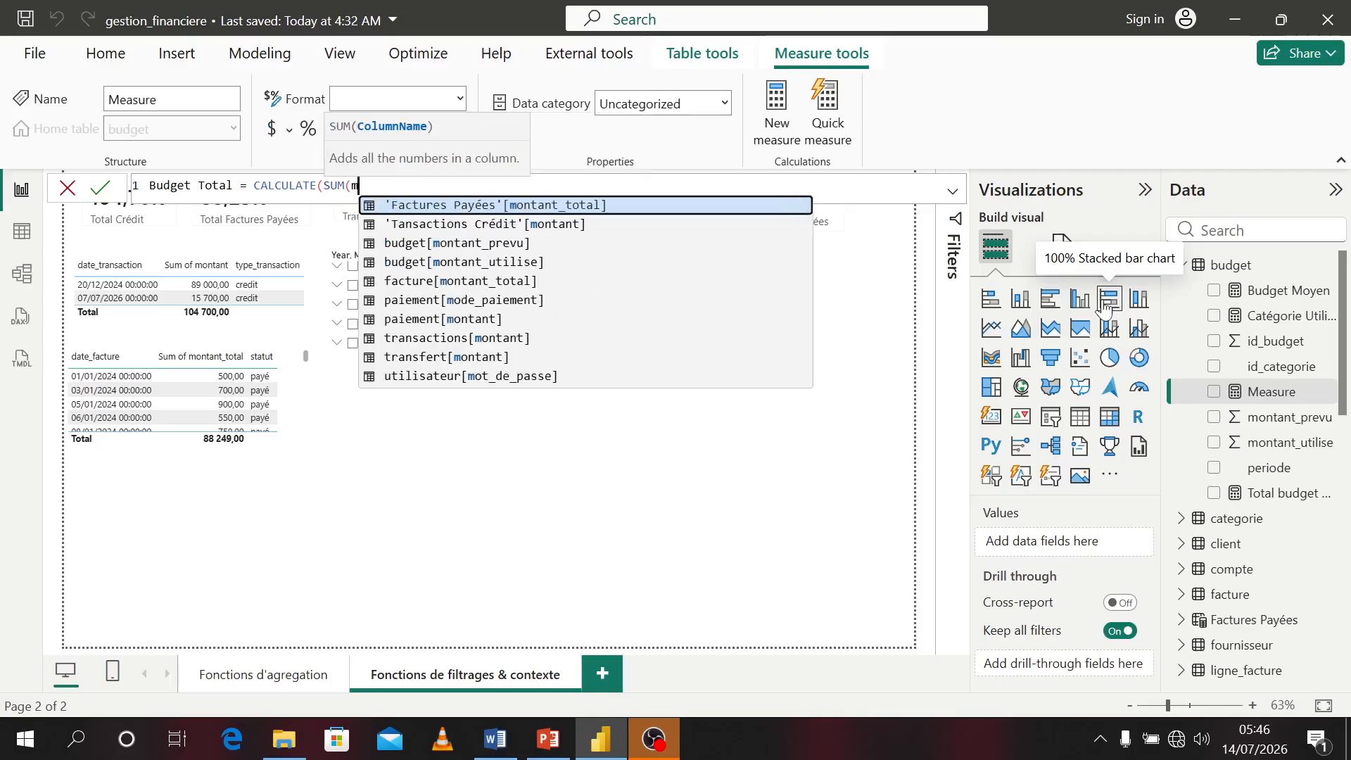
{"action": "type", "text": "t"}
{"action": "key", "text": "Down"}
{"action": "key", "text": "Down"}
{"action": "key", "text": "Down"}
{"action": "key", "text": "Down"}
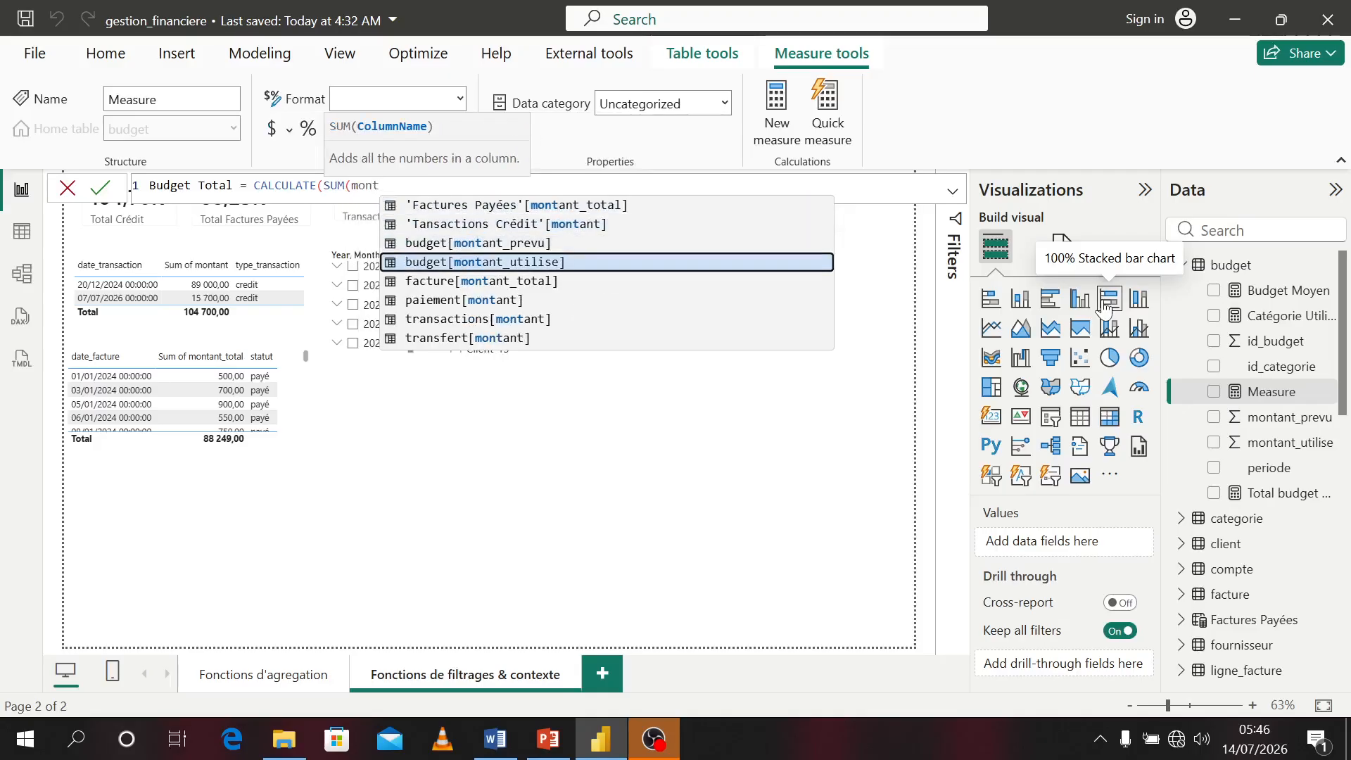
{"action": "key", "text": "Up"}
{"action": "key", "text": "Up"}
{"action": "key", "text": "Tab"}
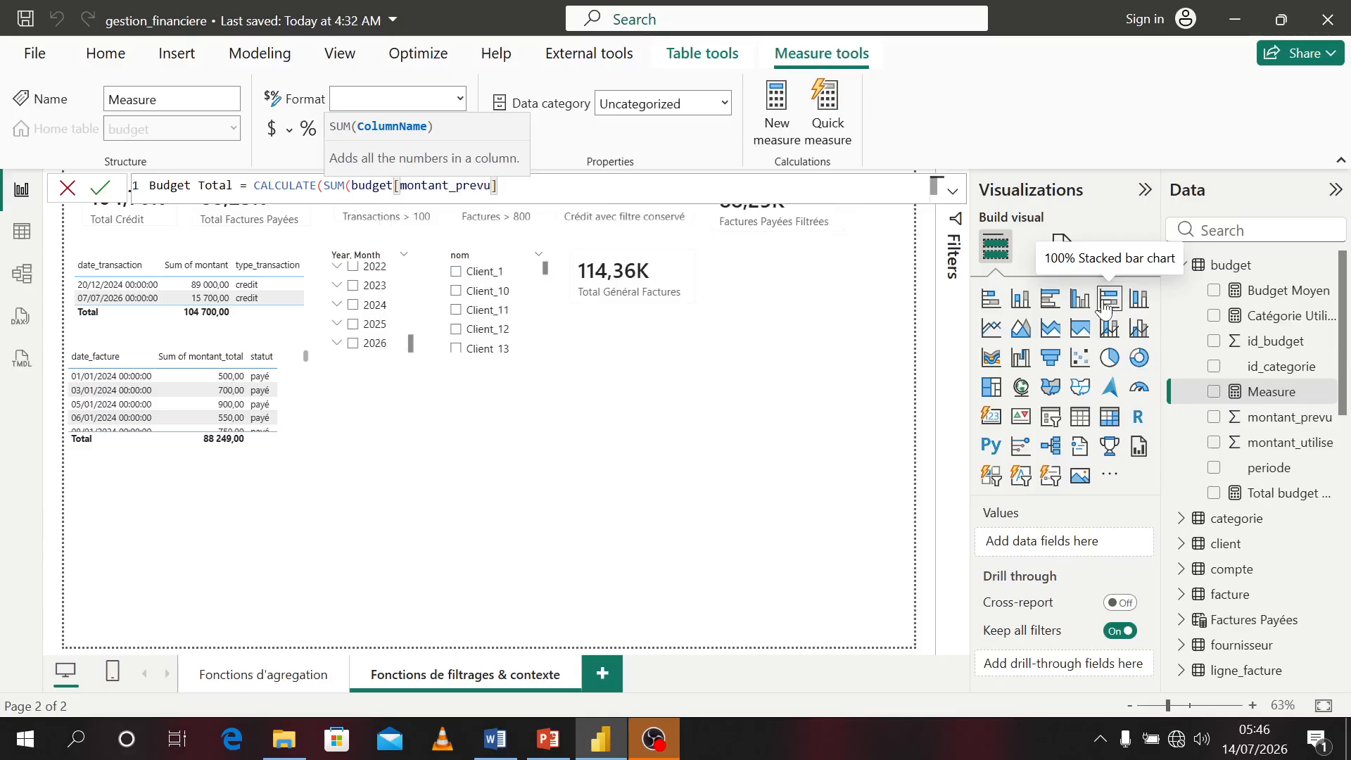
{"action": "type", "text": "),"}
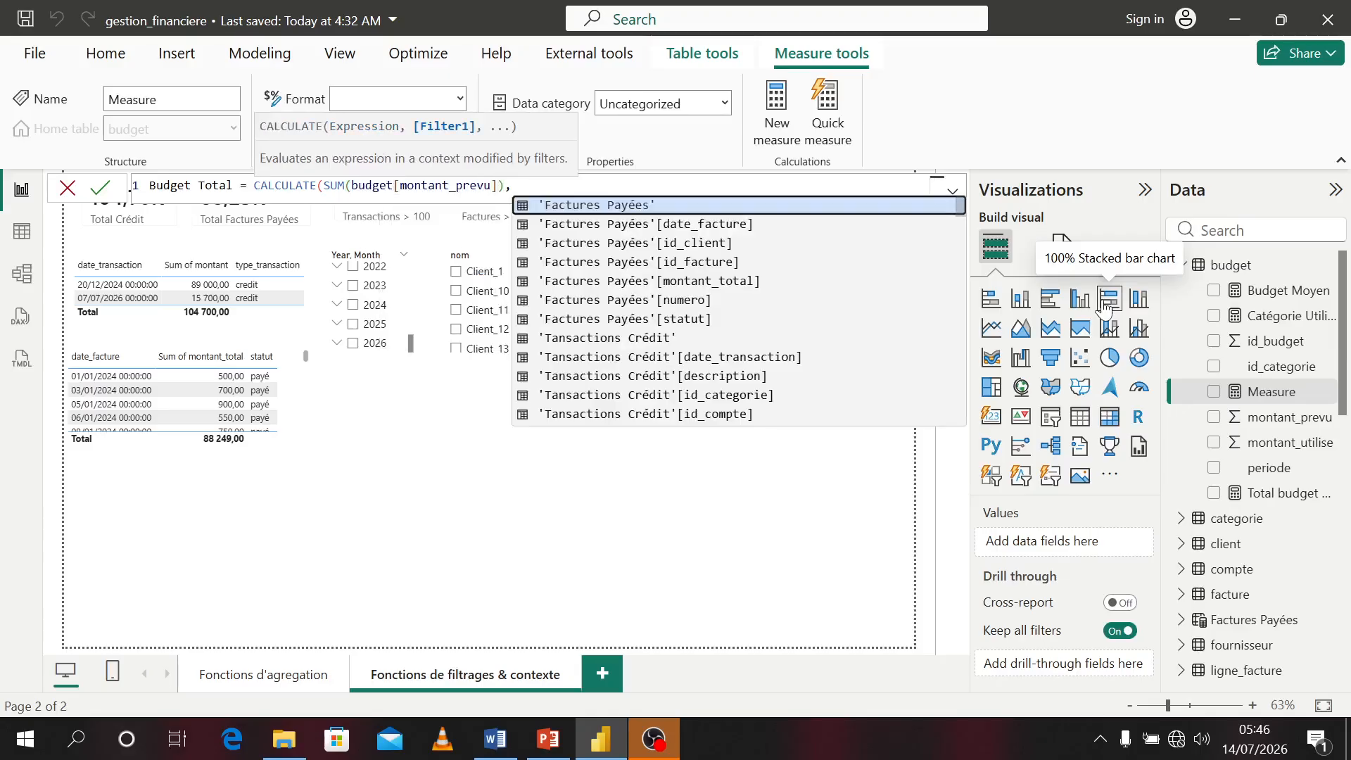
- Add REMOVEFILTERS(budget[id_categorie]) as the filter argument, close the Budget Total formula and commit the measure
{"action": "type", "text": "REMOVEFILTERS("}
{"action": "key", "text": "Tab"}
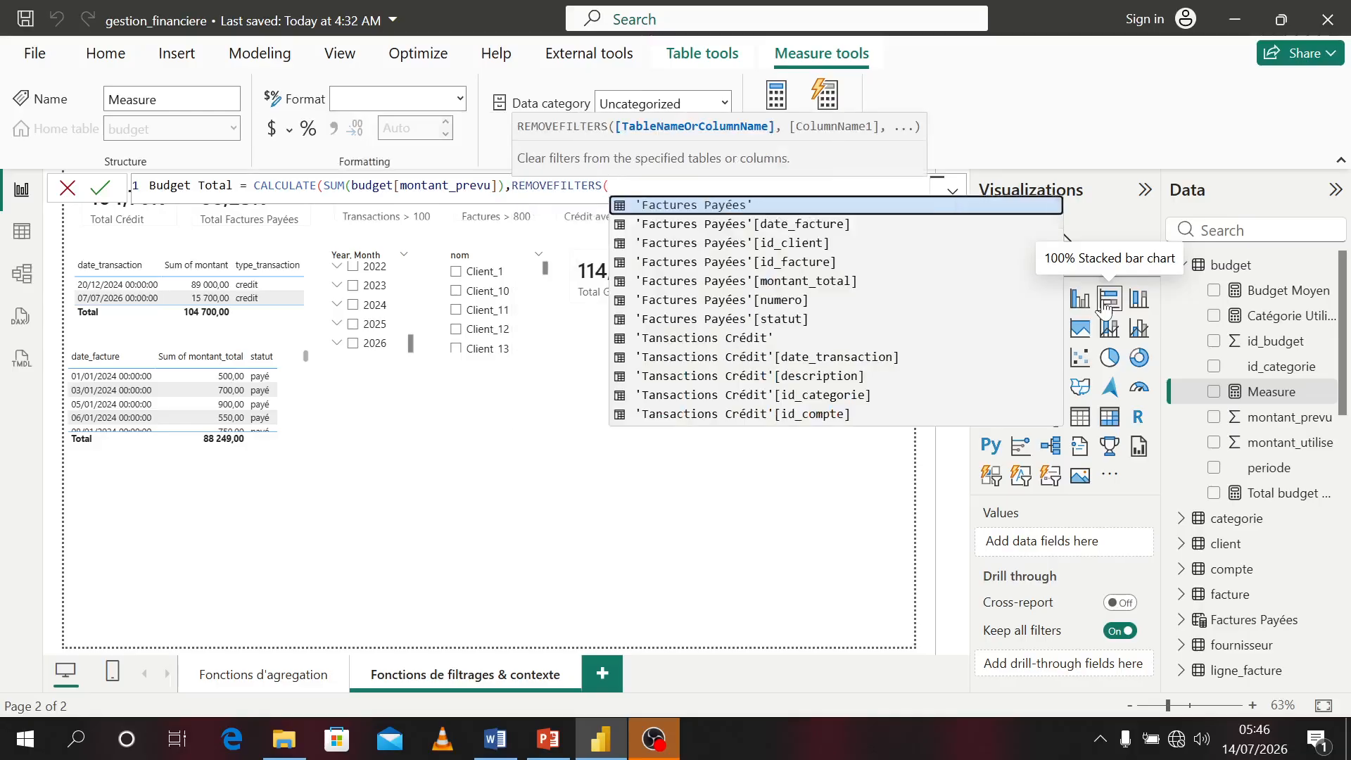
{"action": "type", "text": "id"}
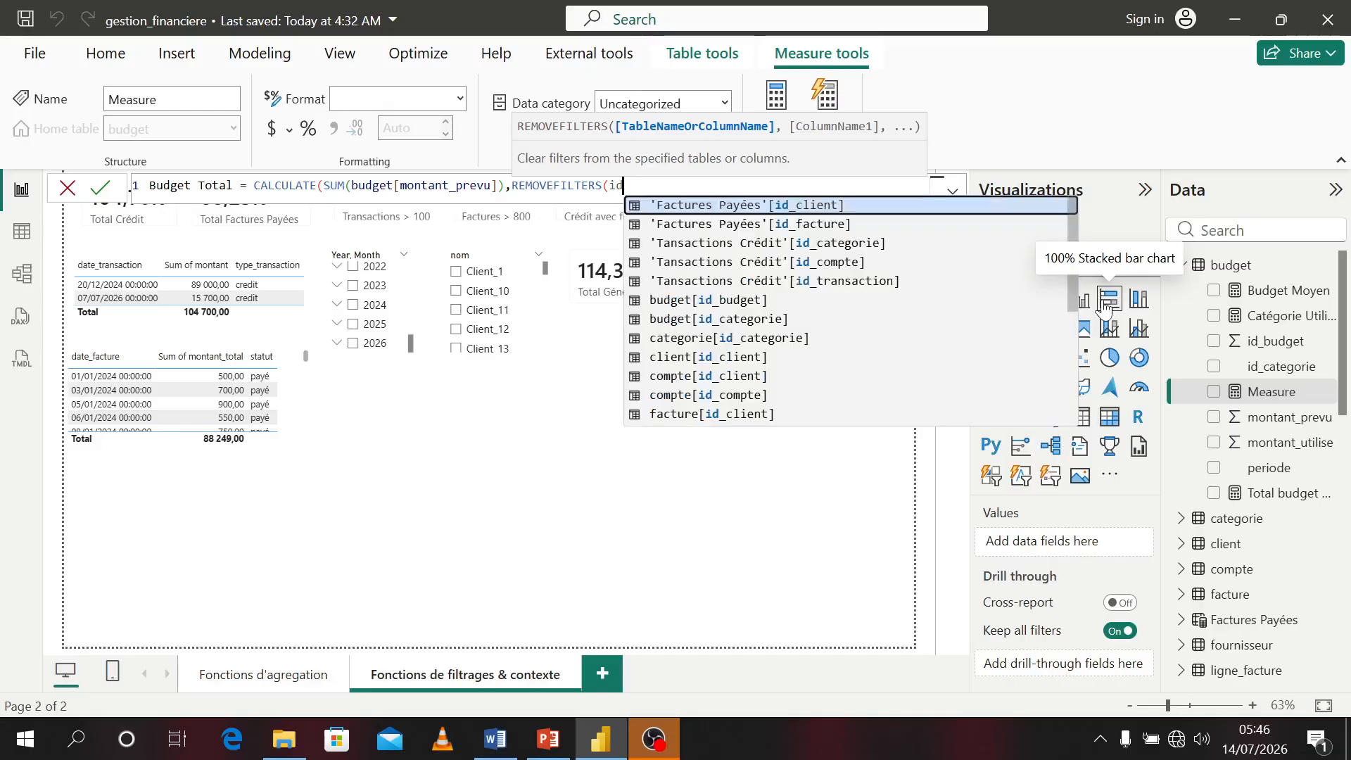
{"action": "key", "text": "Down"}
{"action": "key", "text": "Down"}
{"action": "key", "text": "Down"}
{"action": "key", "text": "Down"}
{"action": "key", "text": "Down"}
{"action": "key", "text": "Down"}
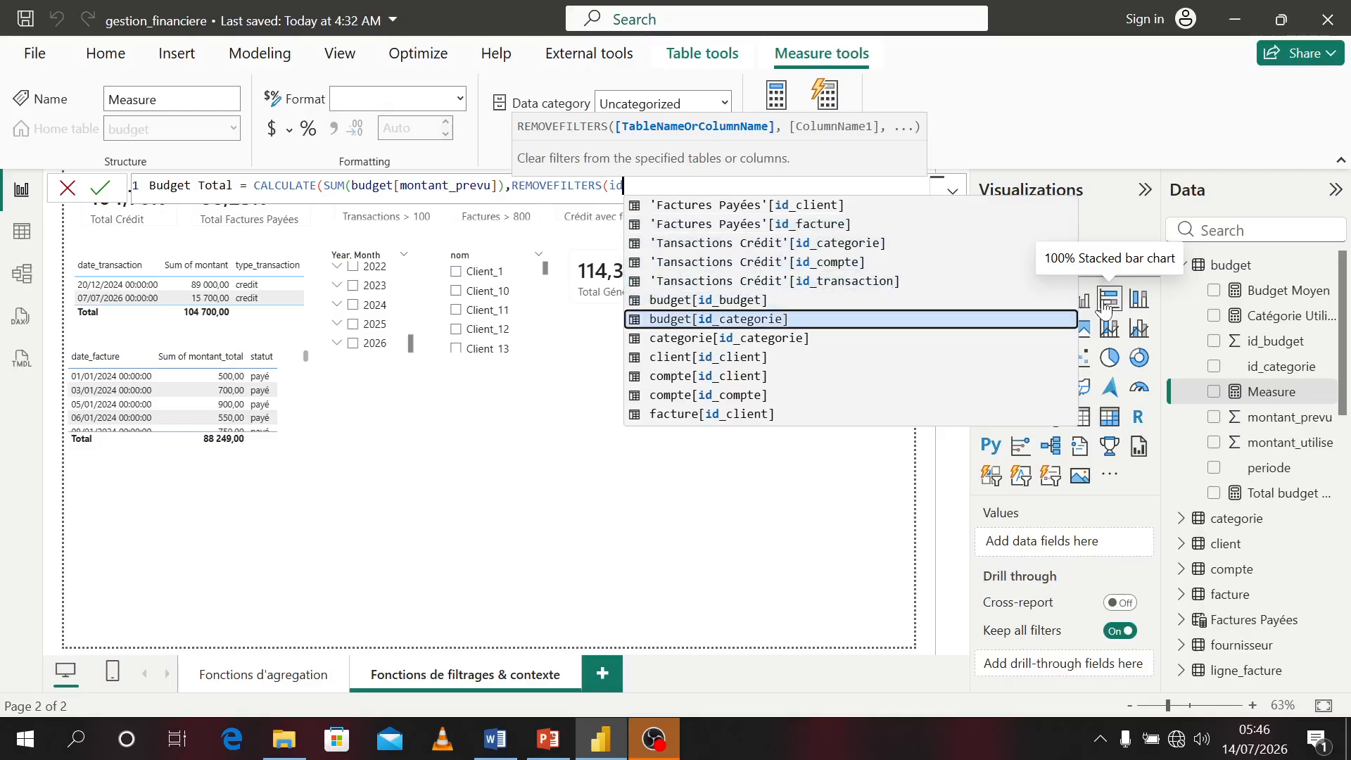
{"action": "key", "text": "Tab"}
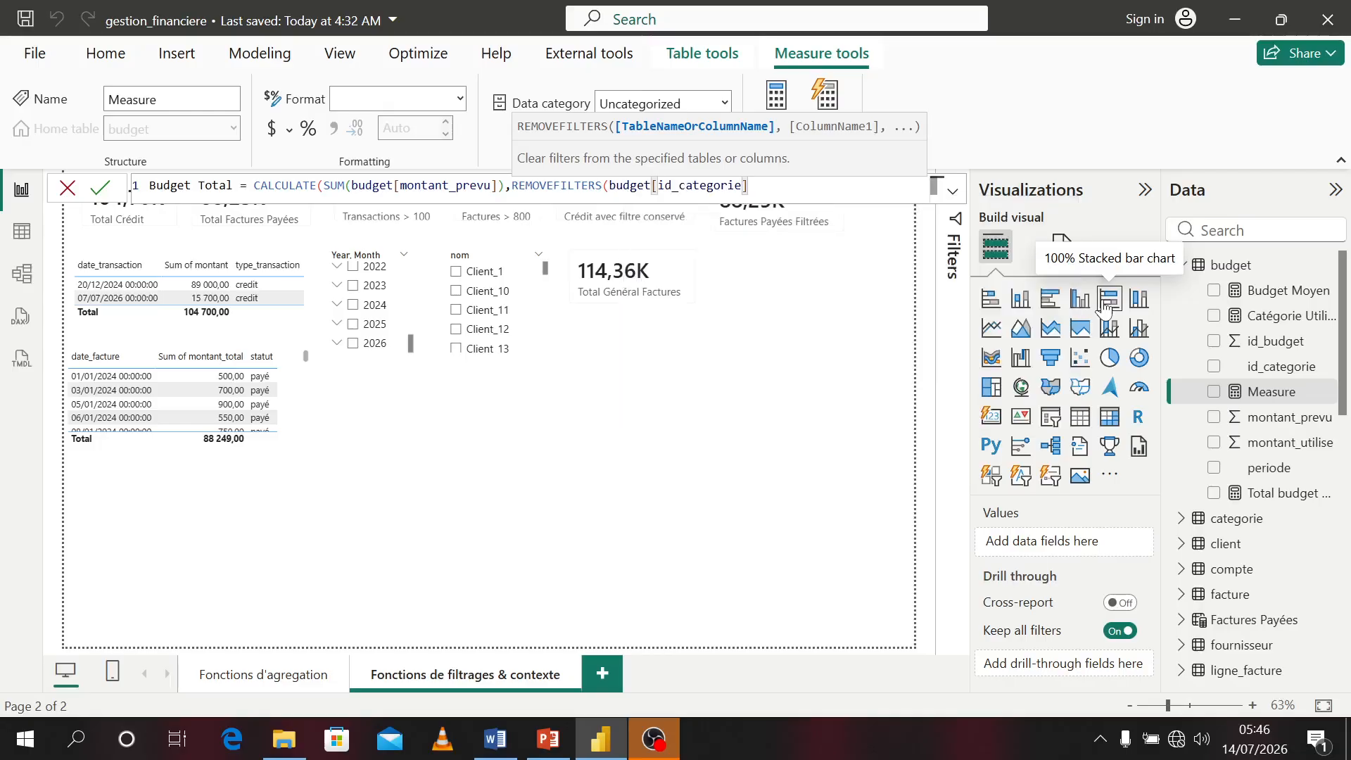
{"action": "type", "text": "))"}
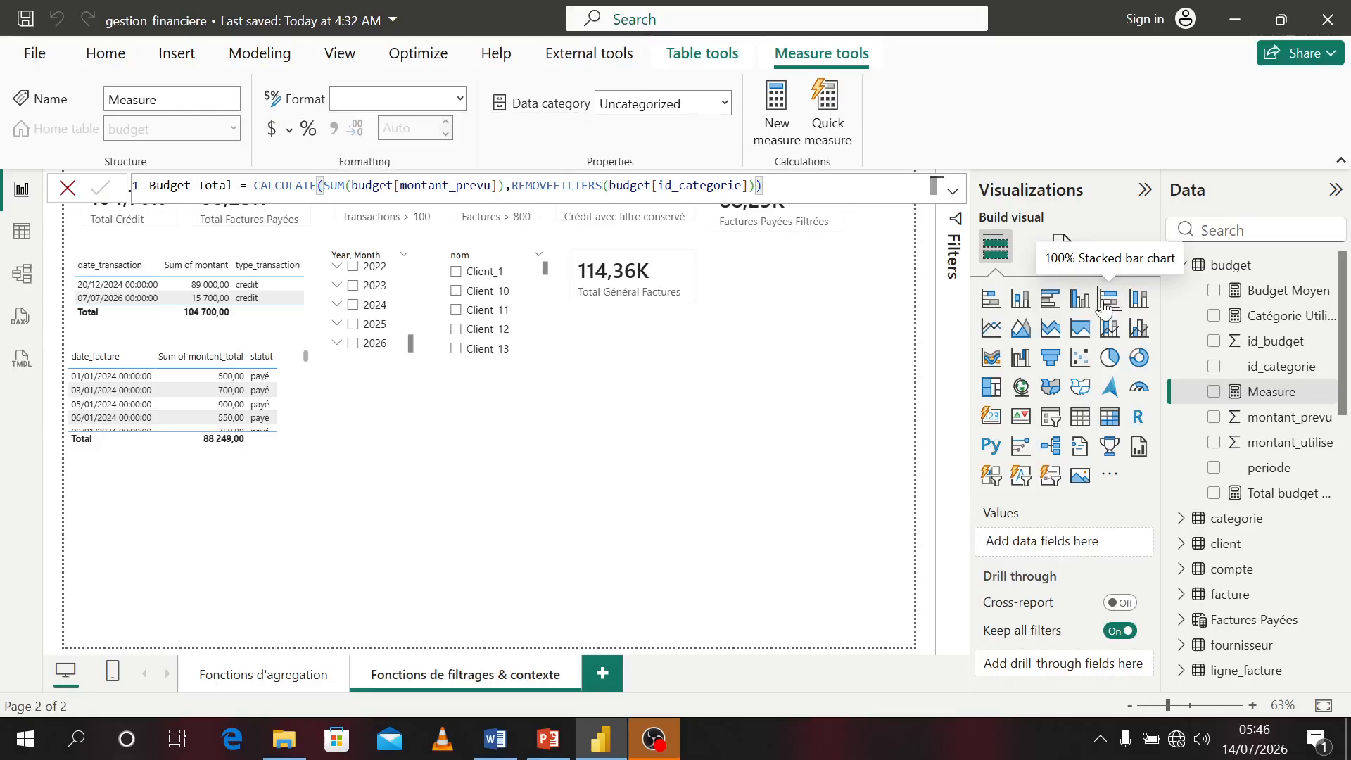
{"action": "left_click", "coordinate": [1108, 303]}
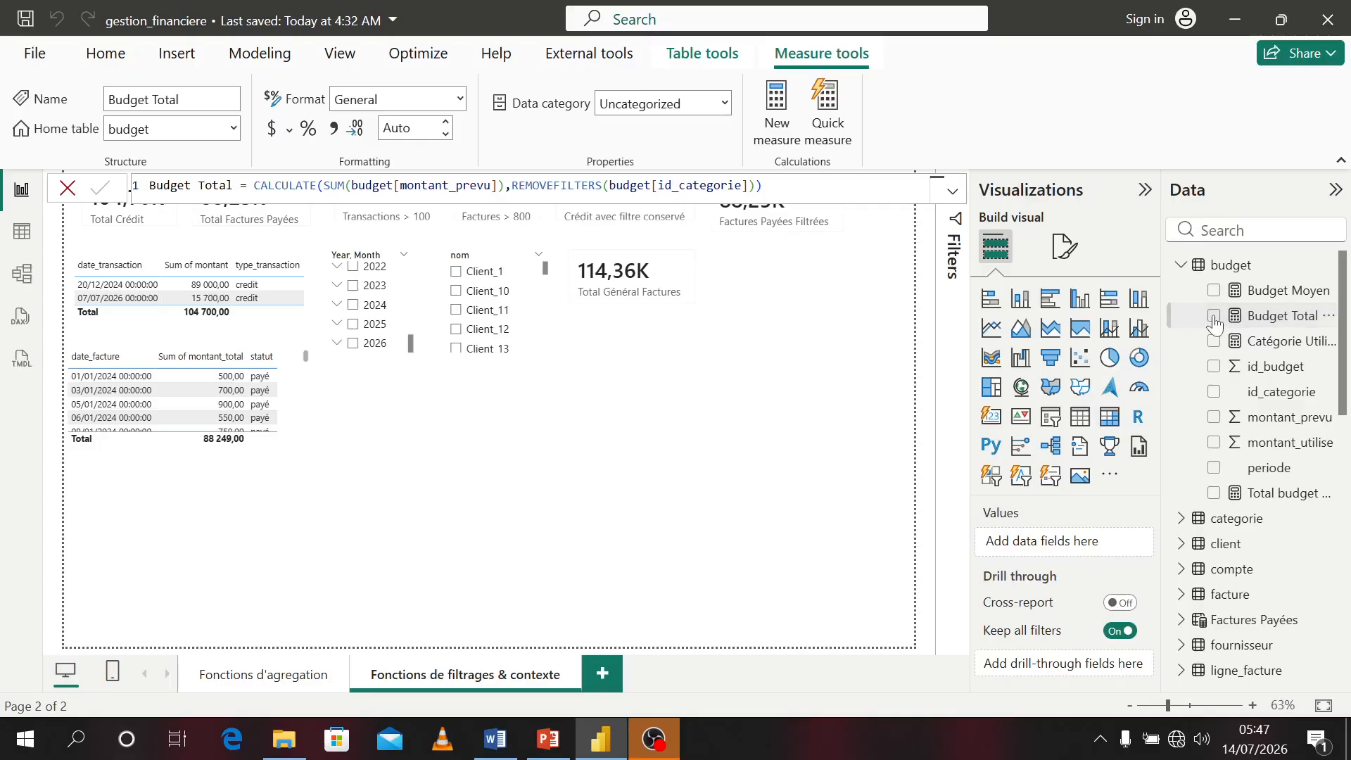
- Show the Budget Total measure as a card, placed beside the Total Général Factures card
{"action": "left_click_drag", "start_coordinate": [711, 362], "coordinate": [715, 366]}
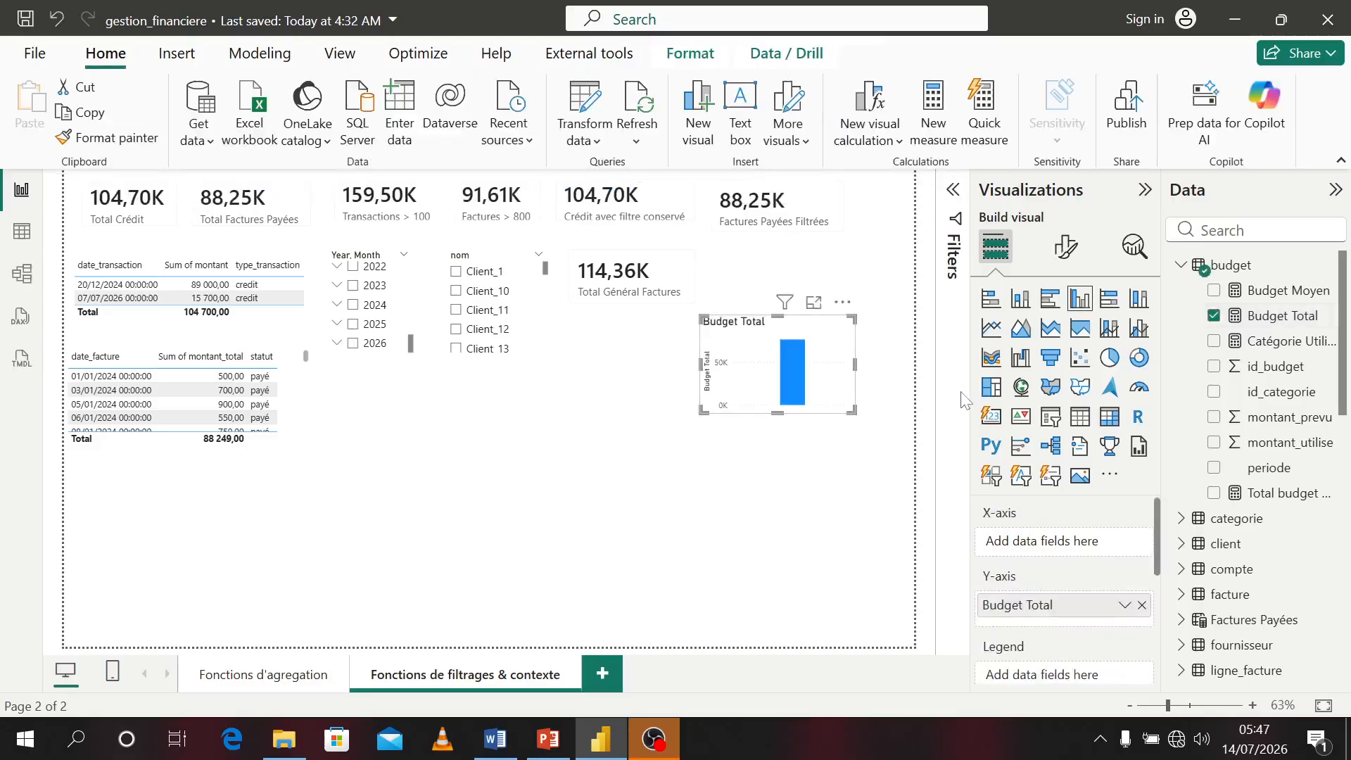
{"action": "left_click", "coordinate": [991, 416]}
{"action": "left_click_drag", "start_coordinate": [842, 385], "coordinate": [813, 301]}
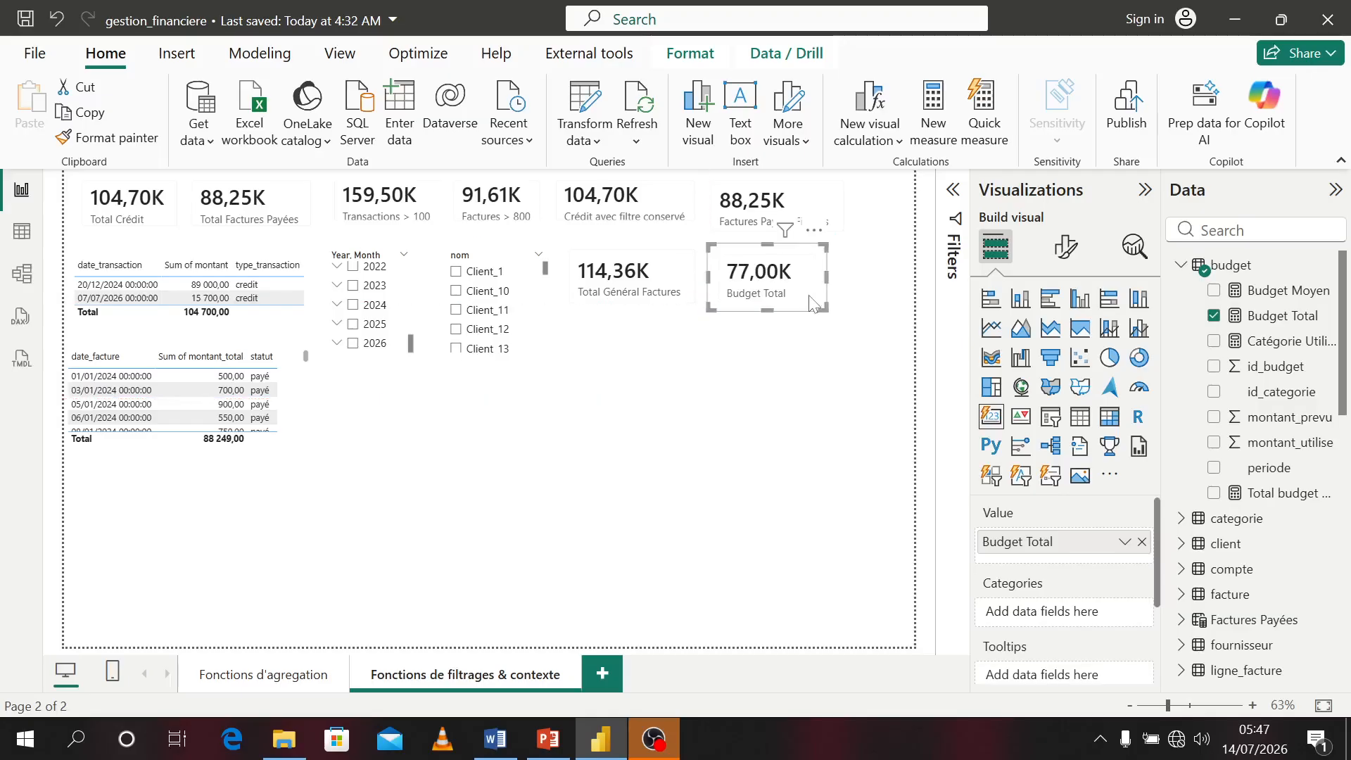
{"action": "left_click", "coordinate": [869, 325]}
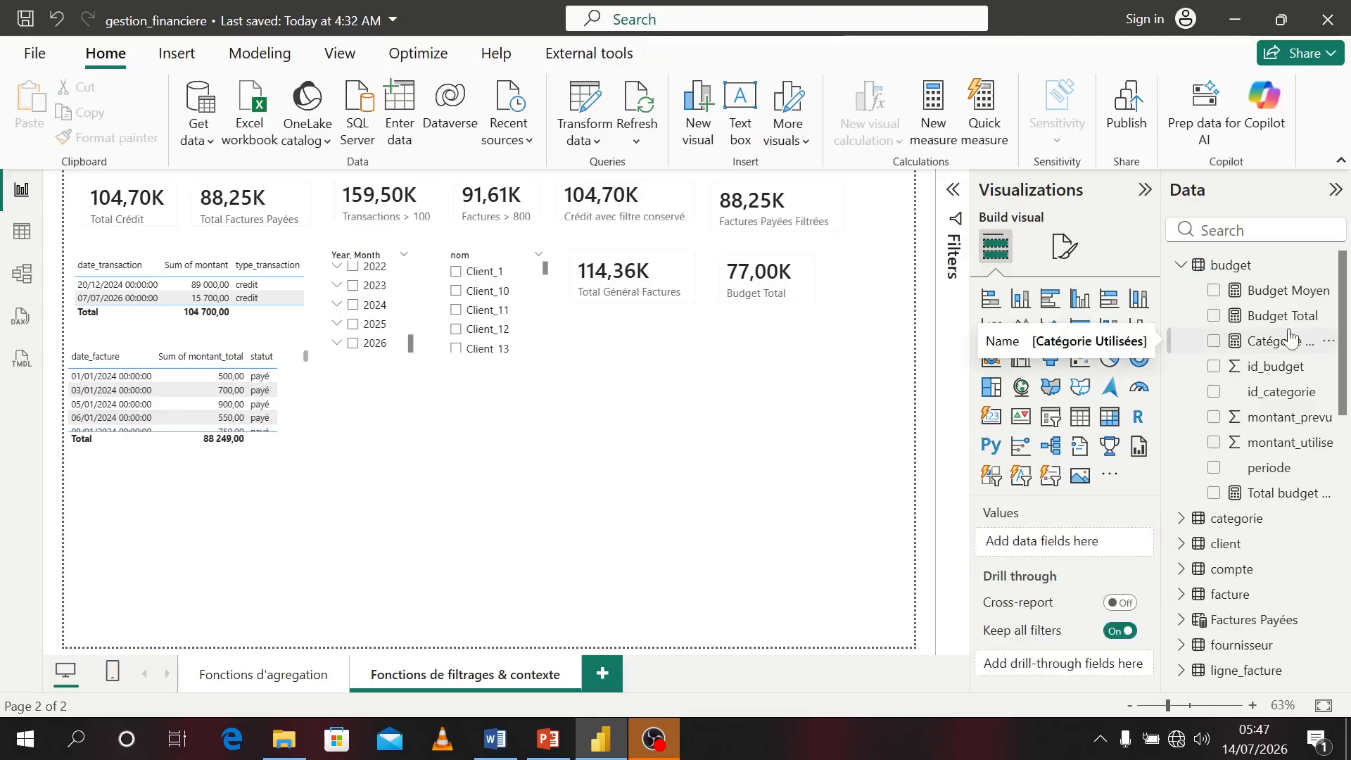
- Create a slicer on the nom field of the categorie table, place it below the Budget Total and Total Général Factures cards and narrow it
{"action": "left_click", "coordinate": [1182, 519]}
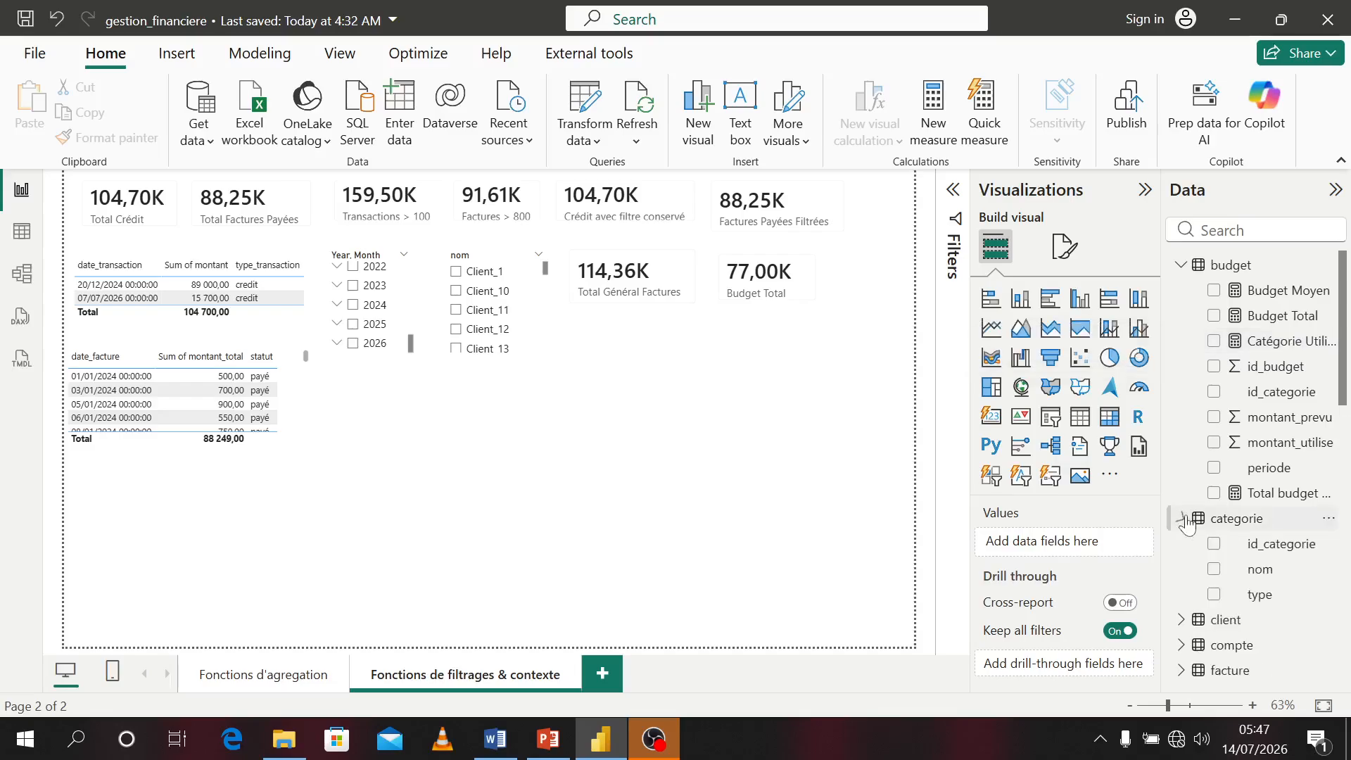
{"action": "left_click", "coordinate": [1216, 571]}
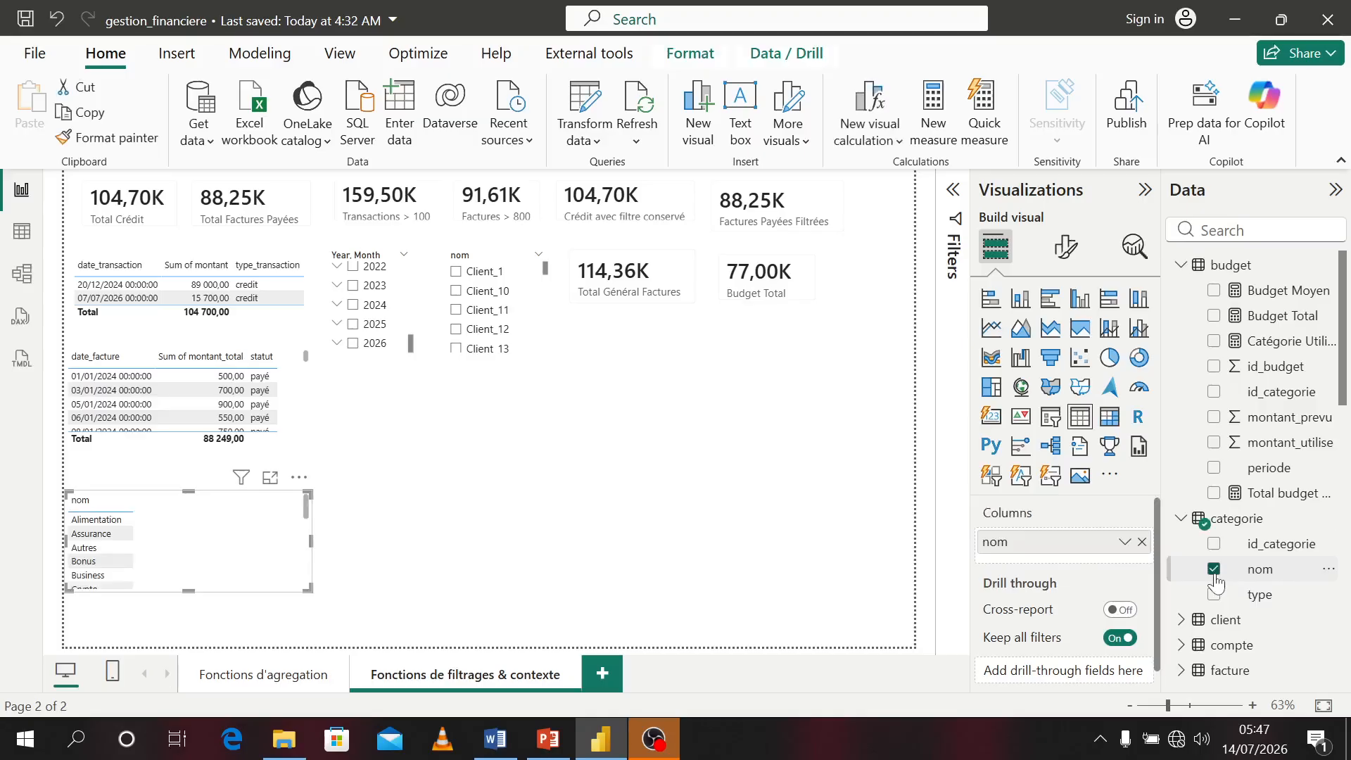
{"action": "left_click", "coordinate": [1215, 594]}
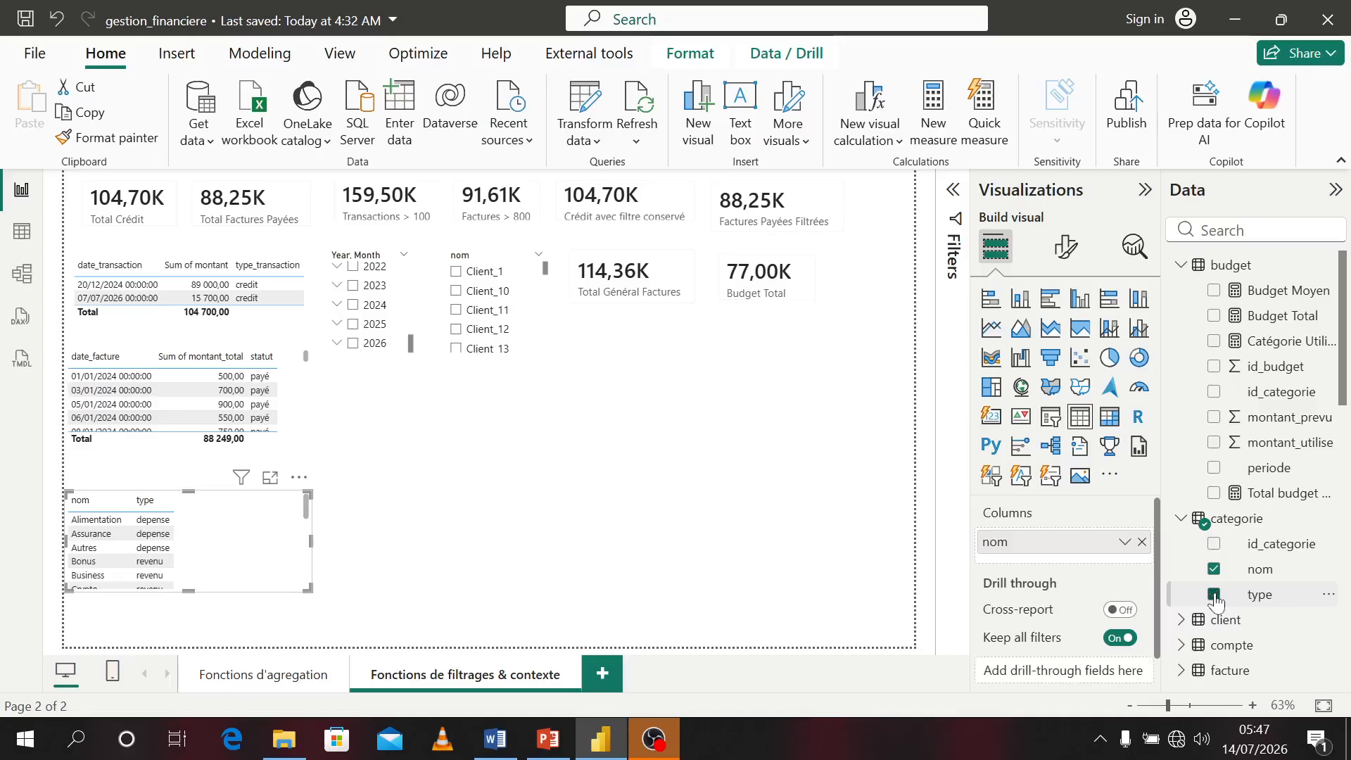
{"action": "left_click", "coordinate": [1215, 594]}
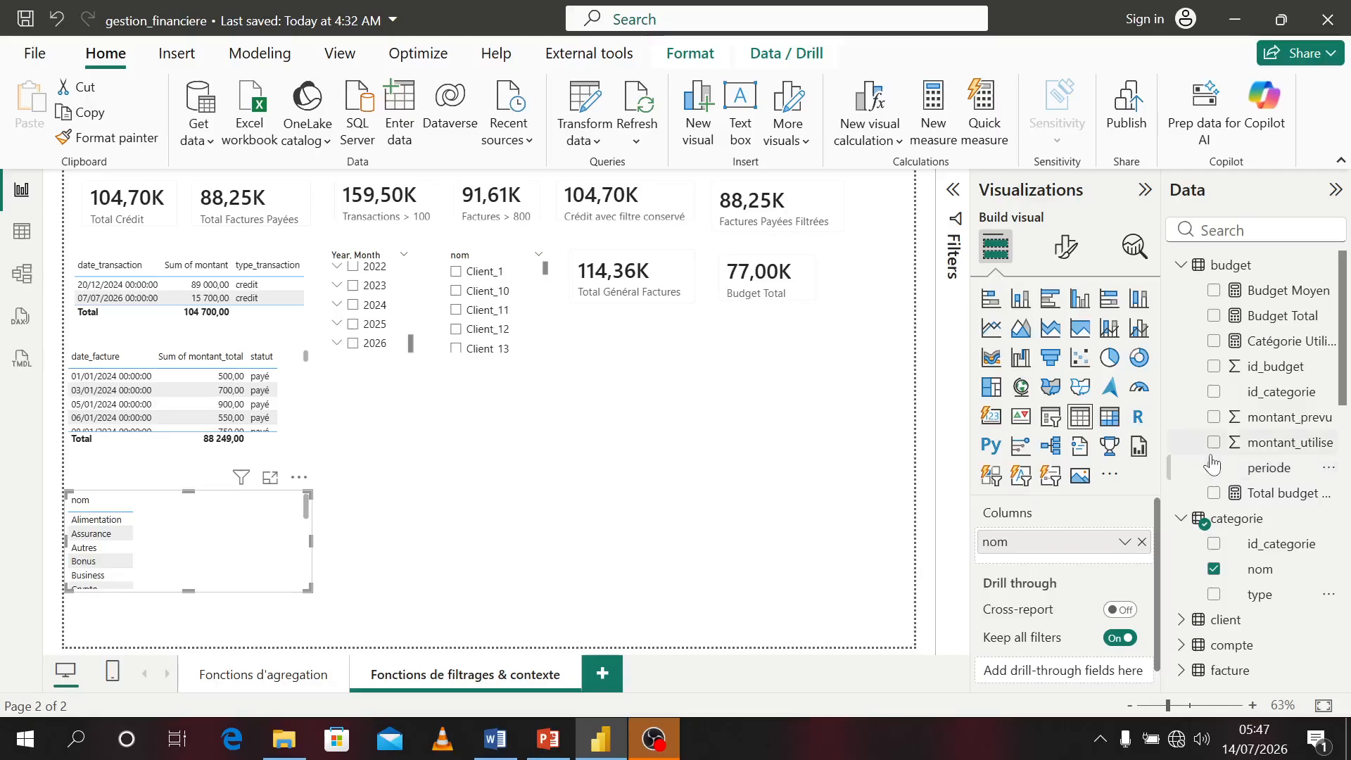
{"action": "left_click", "coordinate": [1048, 418]}
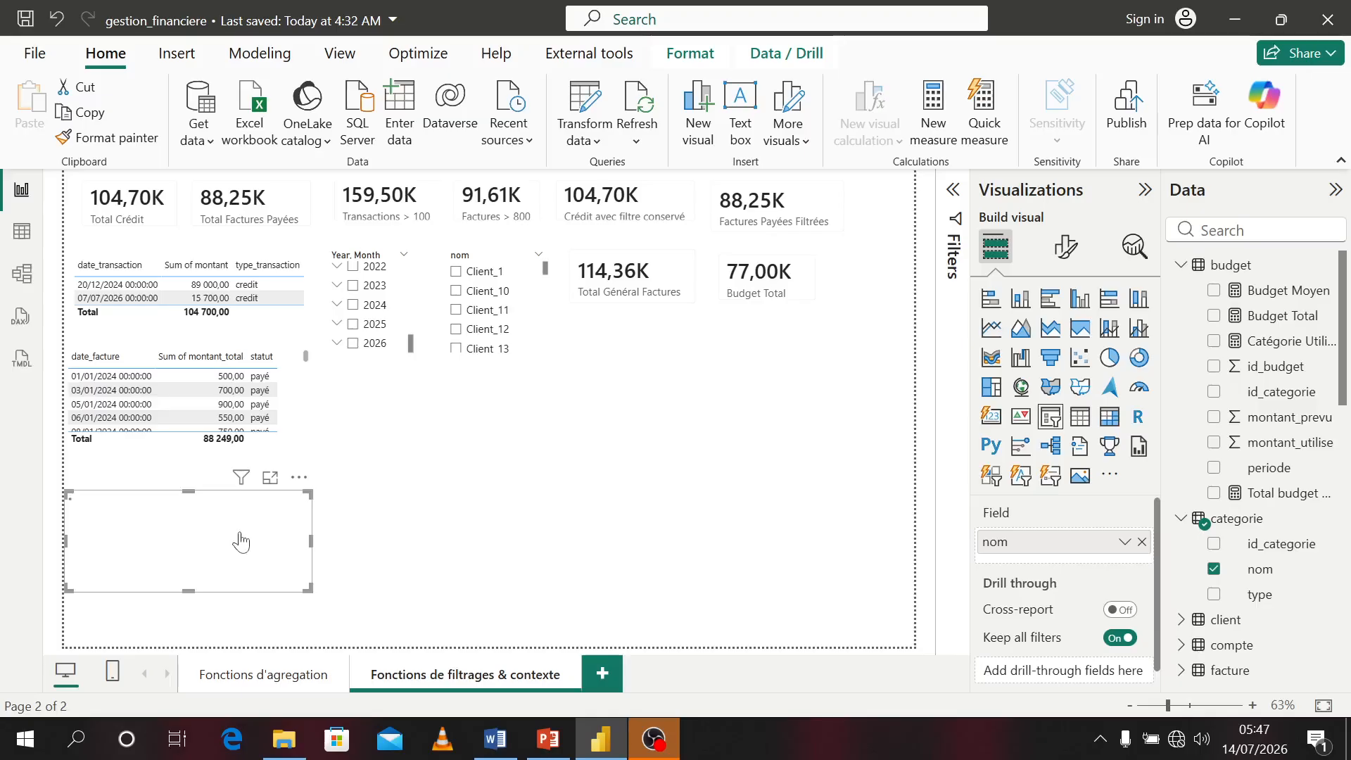
{"action": "left_click_drag", "start_coordinate": [190, 547], "coordinate": [718, 426]}
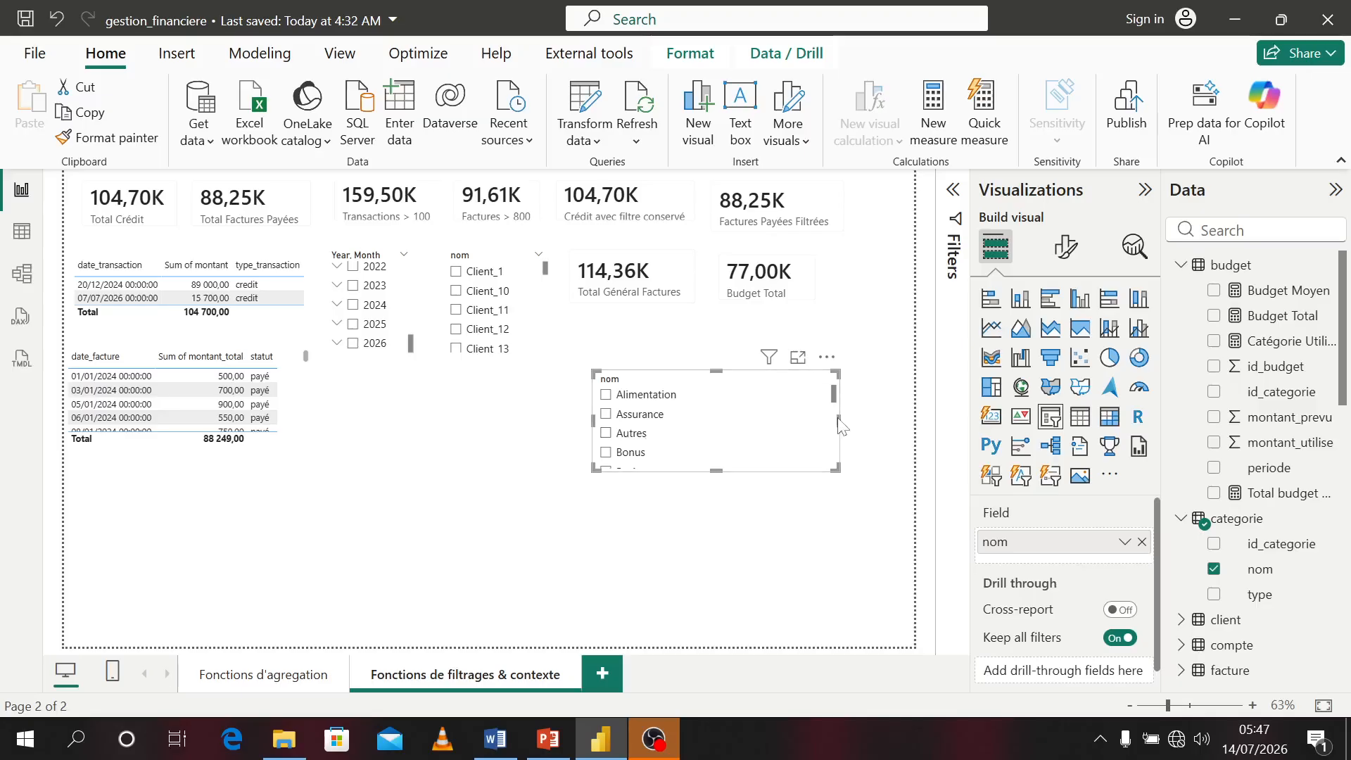
{"action": "left_click_drag", "start_coordinate": [839, 424], "coordinate": [723, 422]}
- Check the cards with Alimentation, Assurance, Autres and Bonus chosen in turn in the category slicer, ending on Alimentation
{"action": "left_click", "coordinate": [607, 396]}
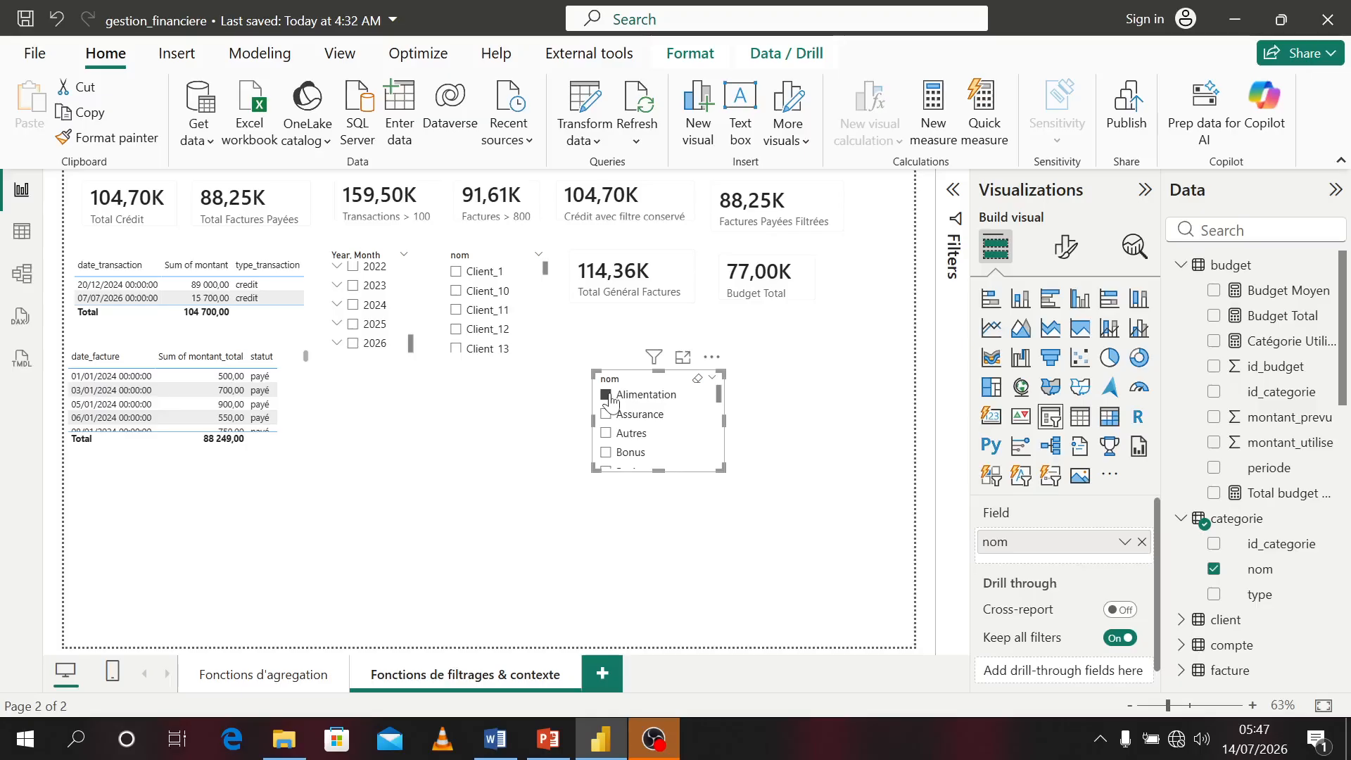
{"action": "left_click", "coordinate": [607, 417]}
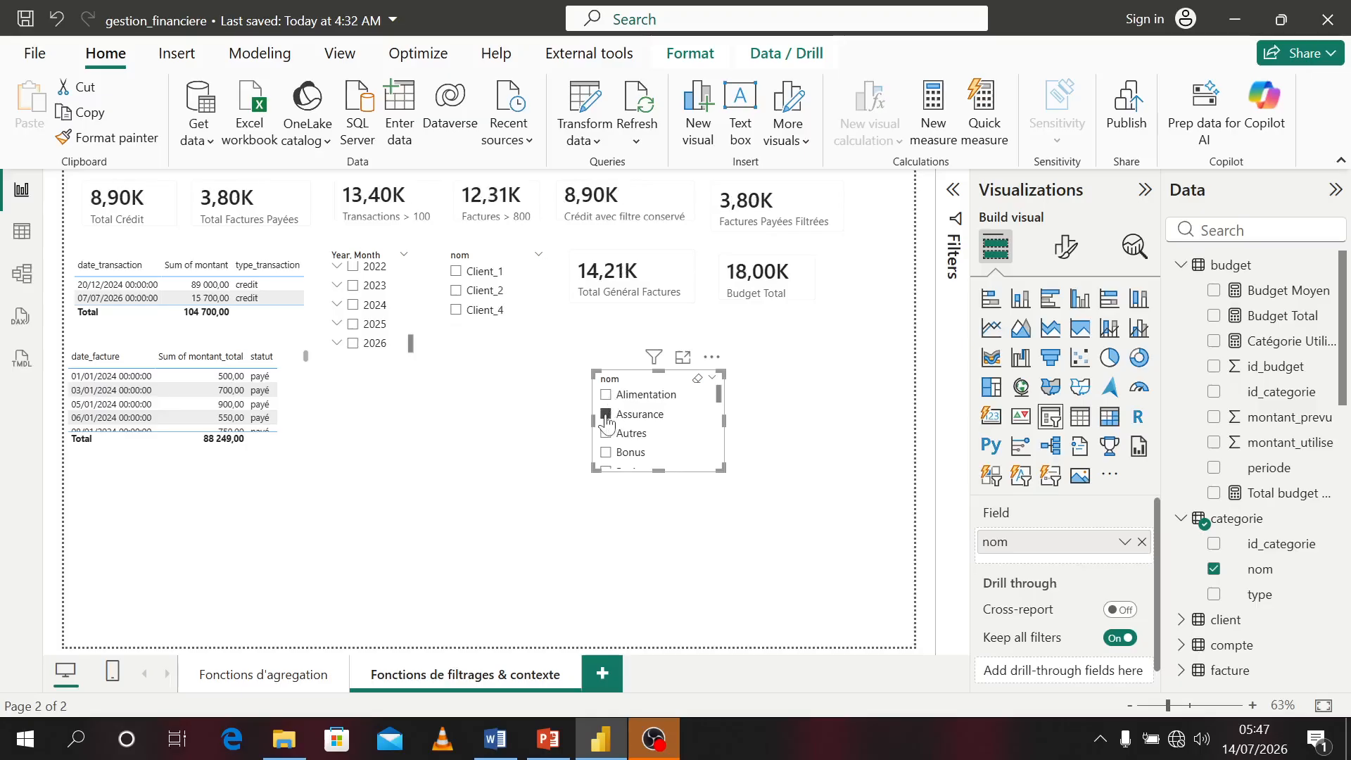
{"action": "left_click", "coordinate": [607, 437]}
{"action": "left_click", "coordinate": [607, 453]}
{"action": "left_click", "coordinate": [607, 395]}
- Convert the category slicer into a stacked column chart showing Budget Total by nom
{"action": "left_click_drag", "start_coordinate": [718, 440], "coordinate": [670, 469]}
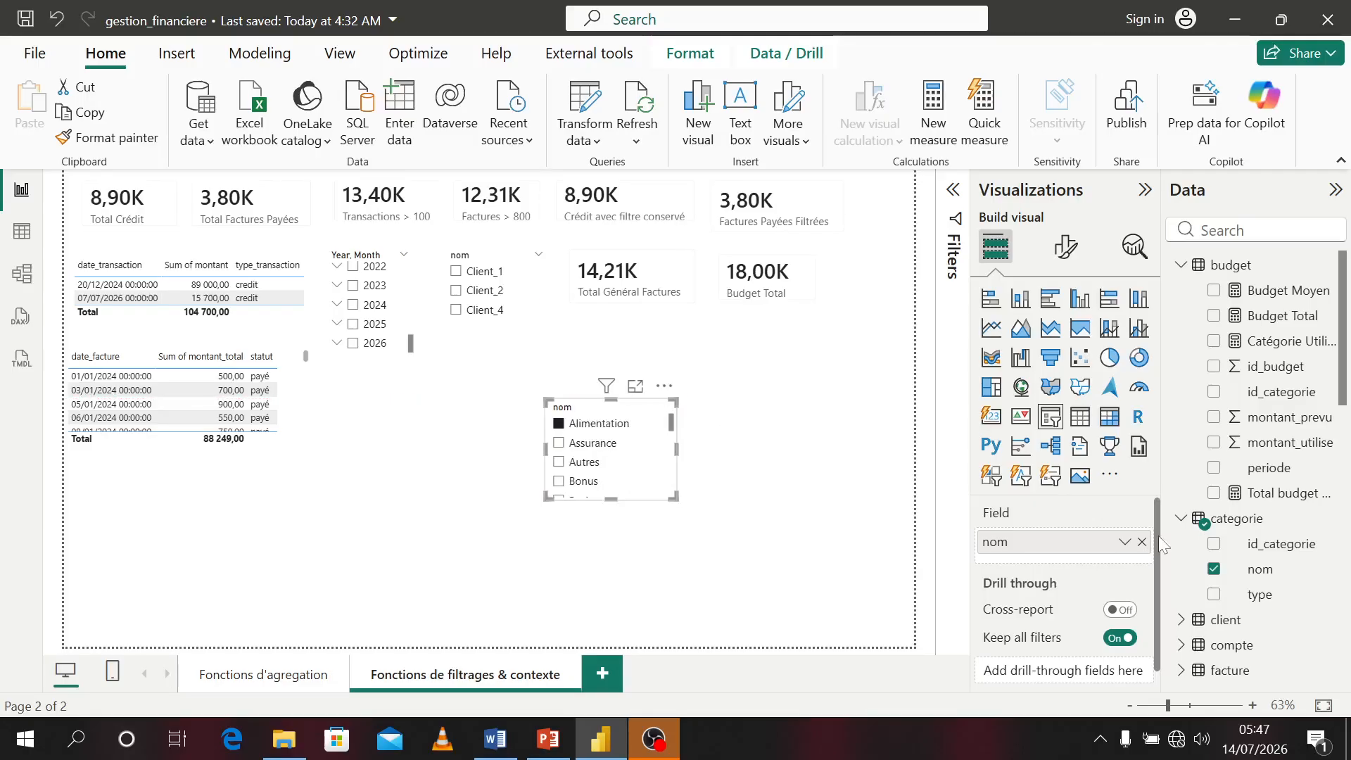
{"action": "left_click", "coordinate": [1022, 298]}
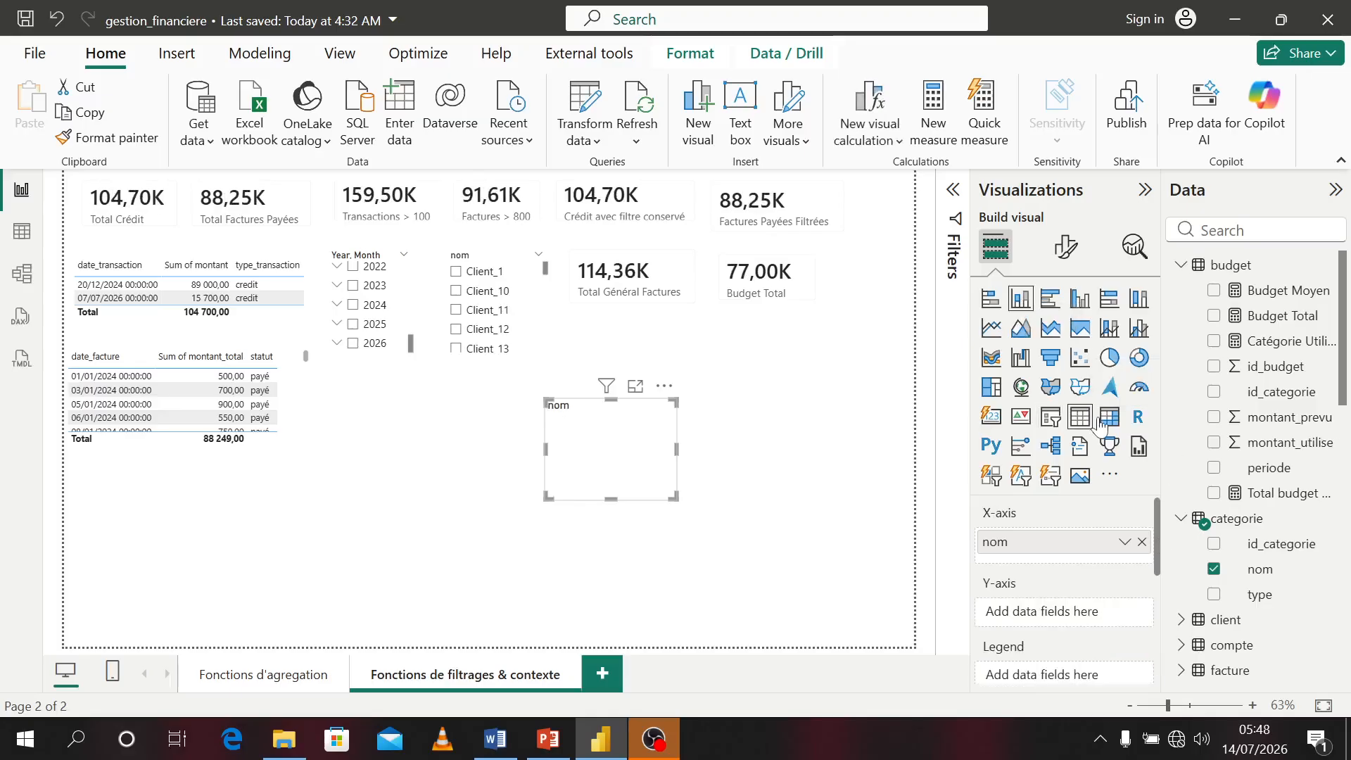
{"action": "left_click", "coordinate": [1216, 317]}
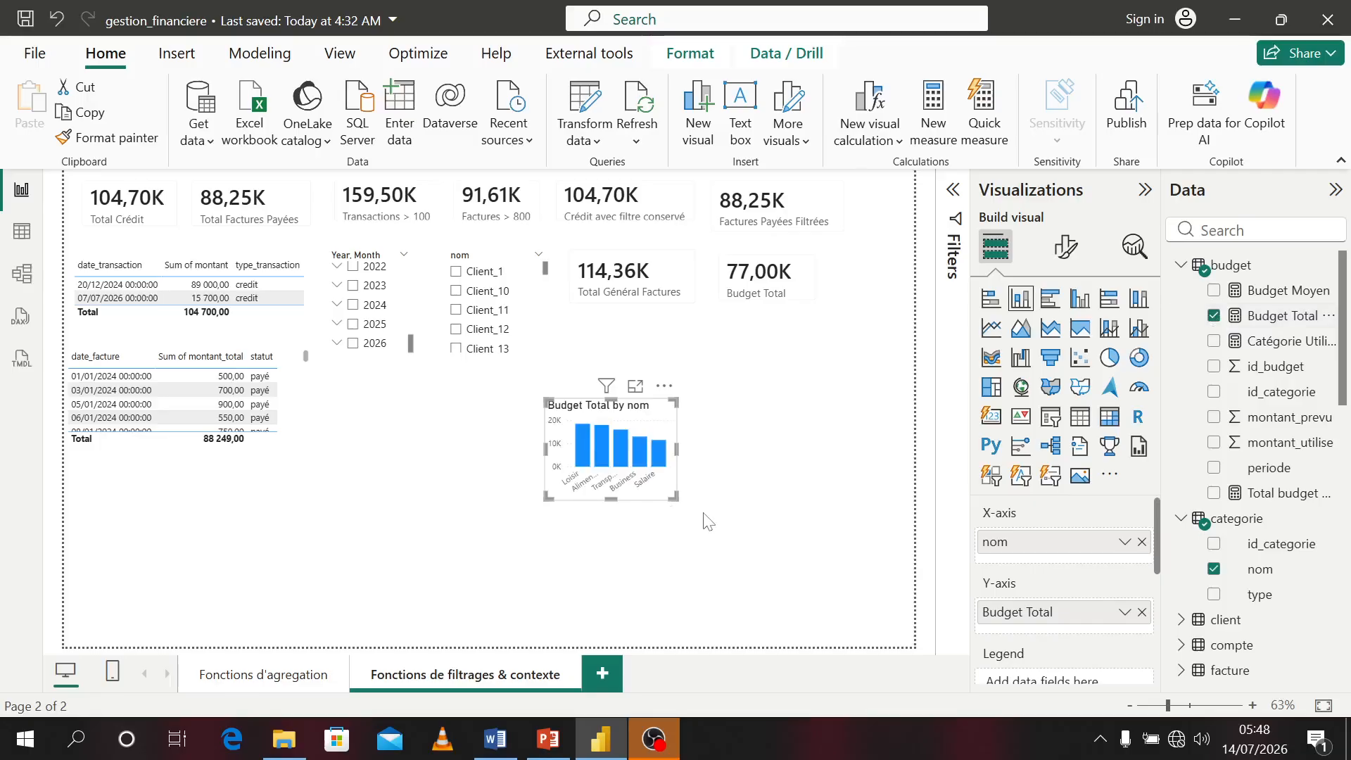
- Enlarge the Budget Total by nom chart and place it directly under the date and client slicers, beside the invoice table
{"action": "left_click_drag", "start_coordinate": [676, 496], "coordinate": [854, 571]}
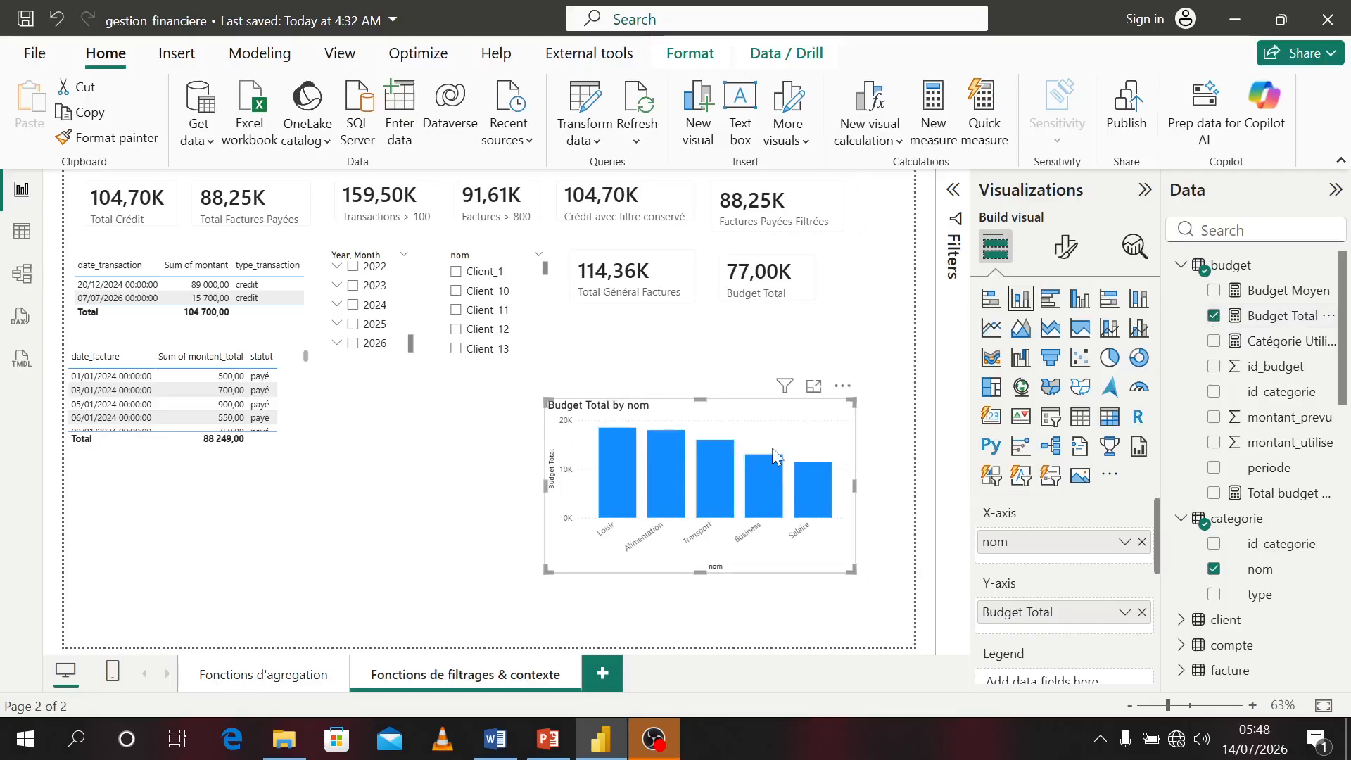
{"action": "left_click_drag", "start_coordinate": [773, 450], "coordinate": [599, 435]}
{"action": "left_click_drag", "start_coordinate": [682, 556], "coordinate": [733, 590]}
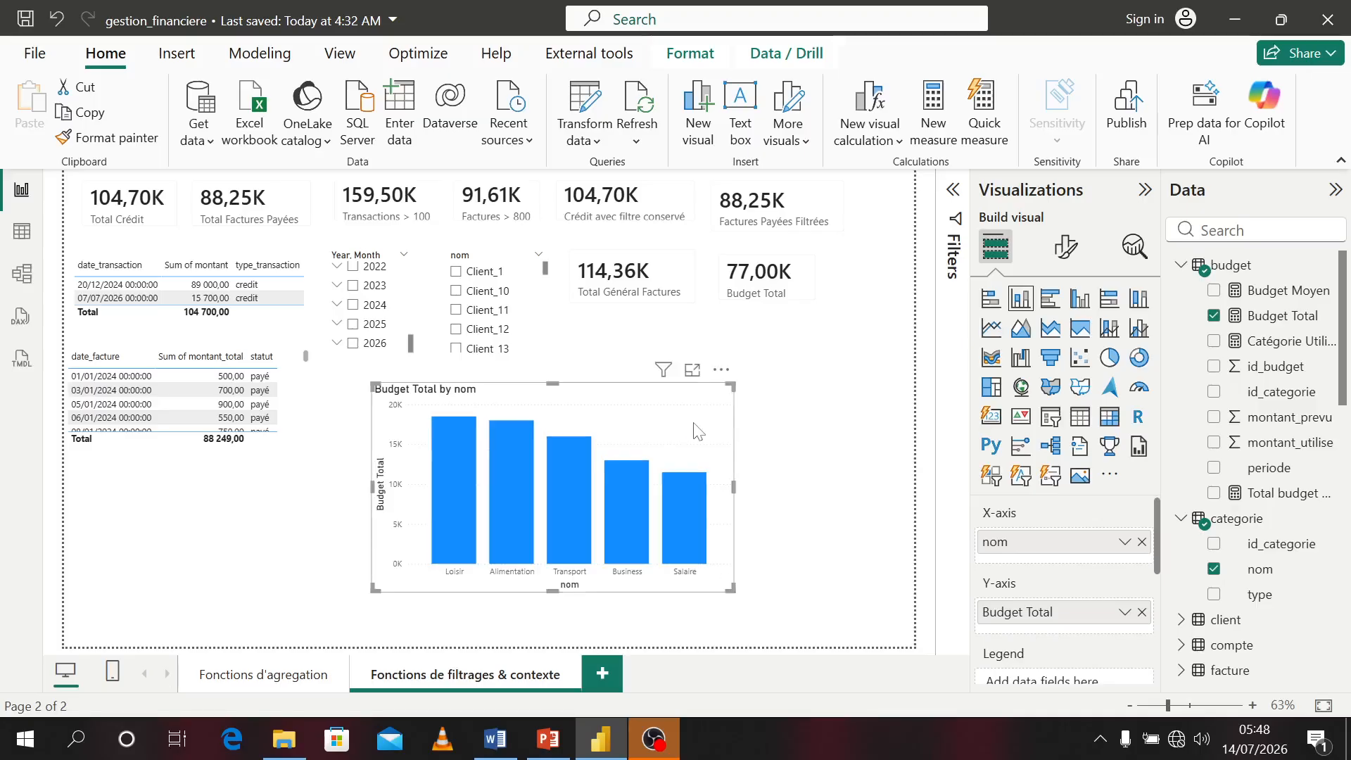
{"action": "left_click_drag", "start_coordinate": [697, 430], "coordinate": [663, 415]}
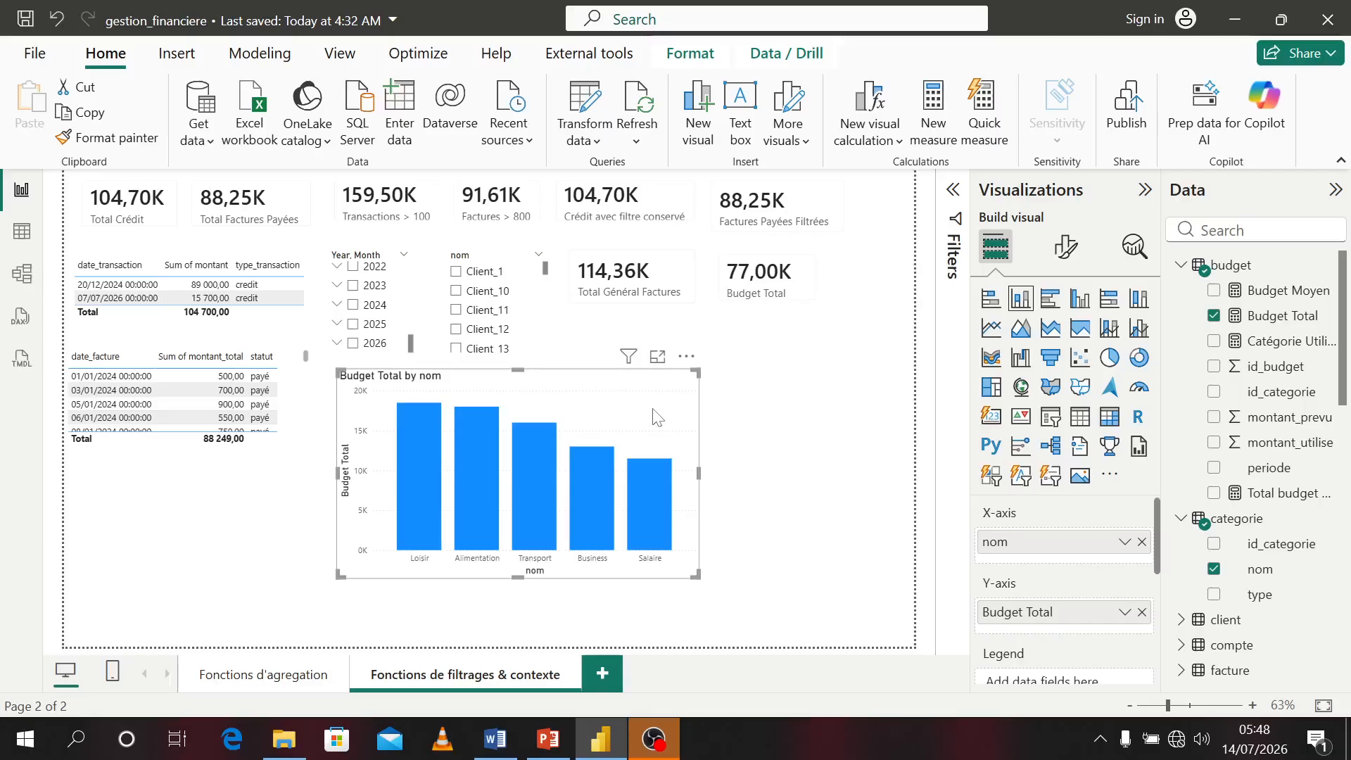
{"action": "left_click", "coordinate": [768, 520]}
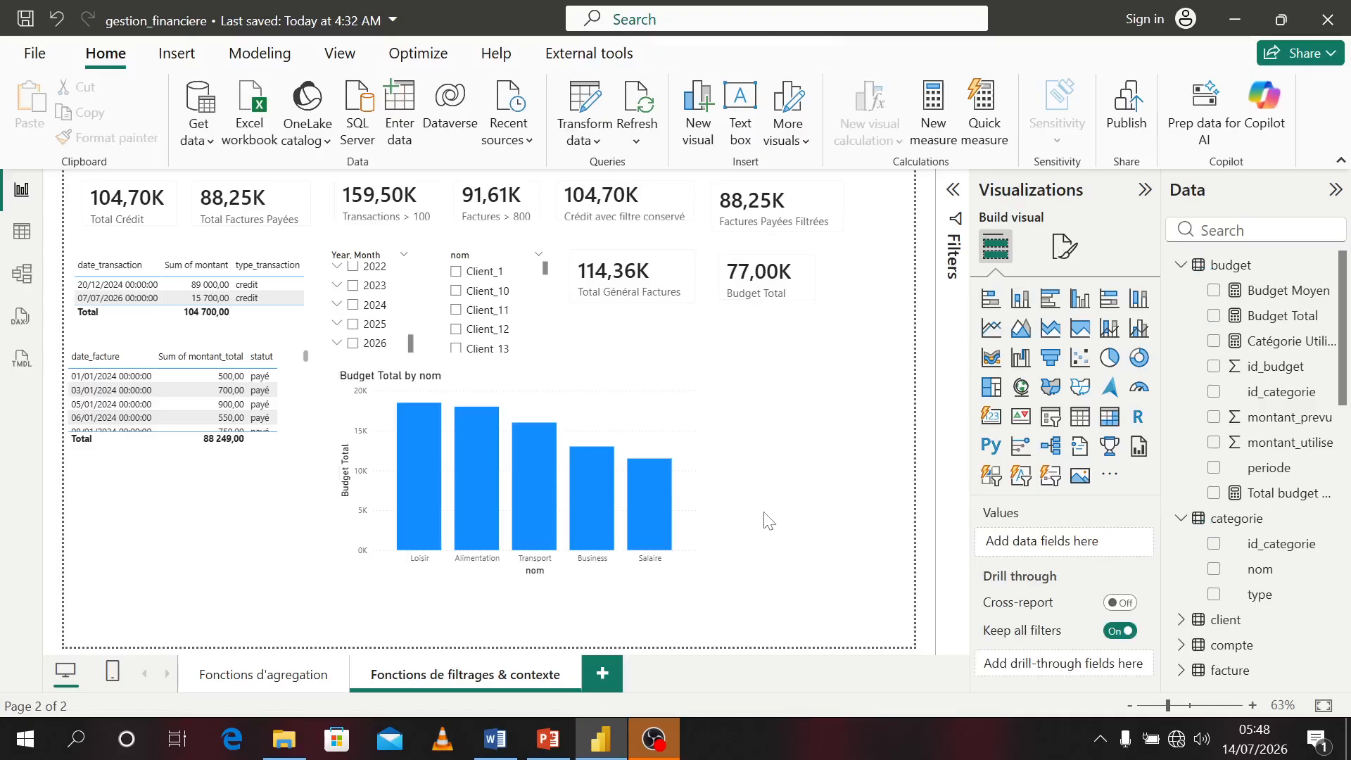